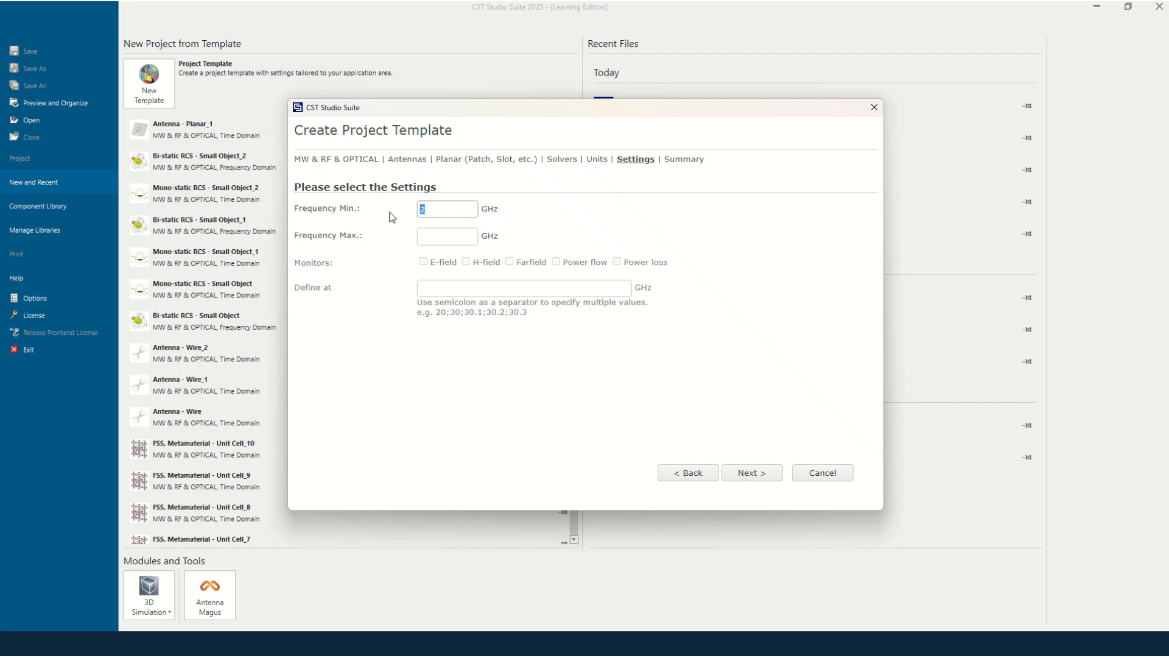
Step: Set the project template's frequency range from 2 to 3 GHz and finish creating the planar antenna project
{"action": "type", "text": "2"}
{"action": "left_click", "coordinate": [436, 238]}
{"action": "type", "text": "3"}
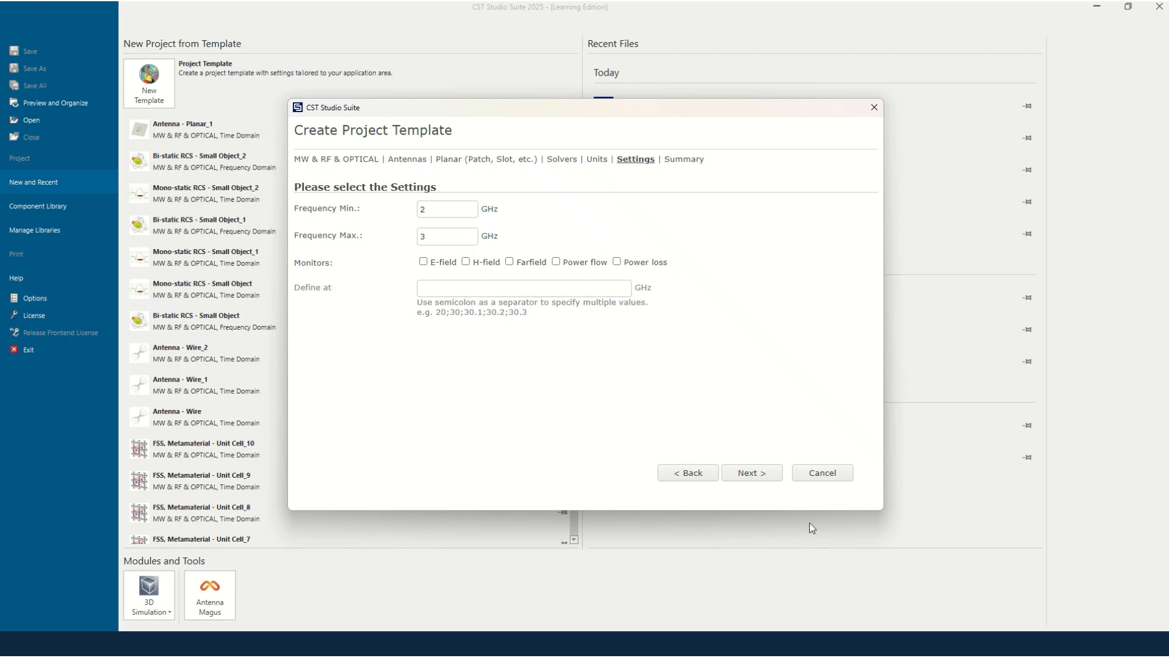
{"action": "left_click", "coordinate": [752, 473]}
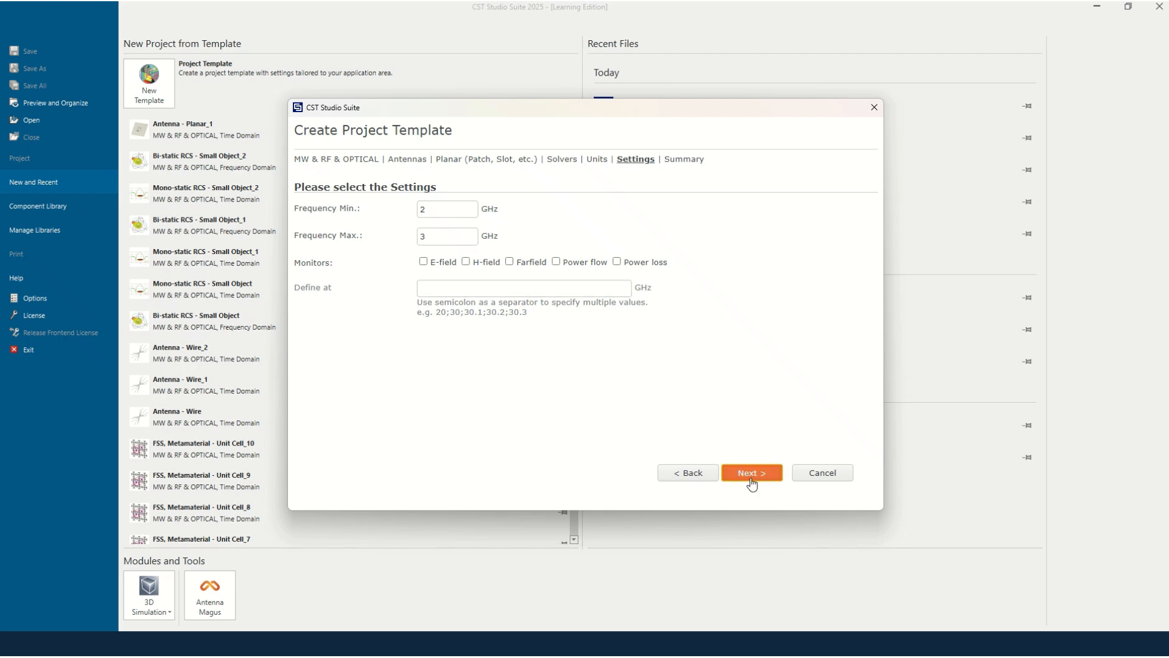
{"action": "left_click", "coordinate": [752, 473]}
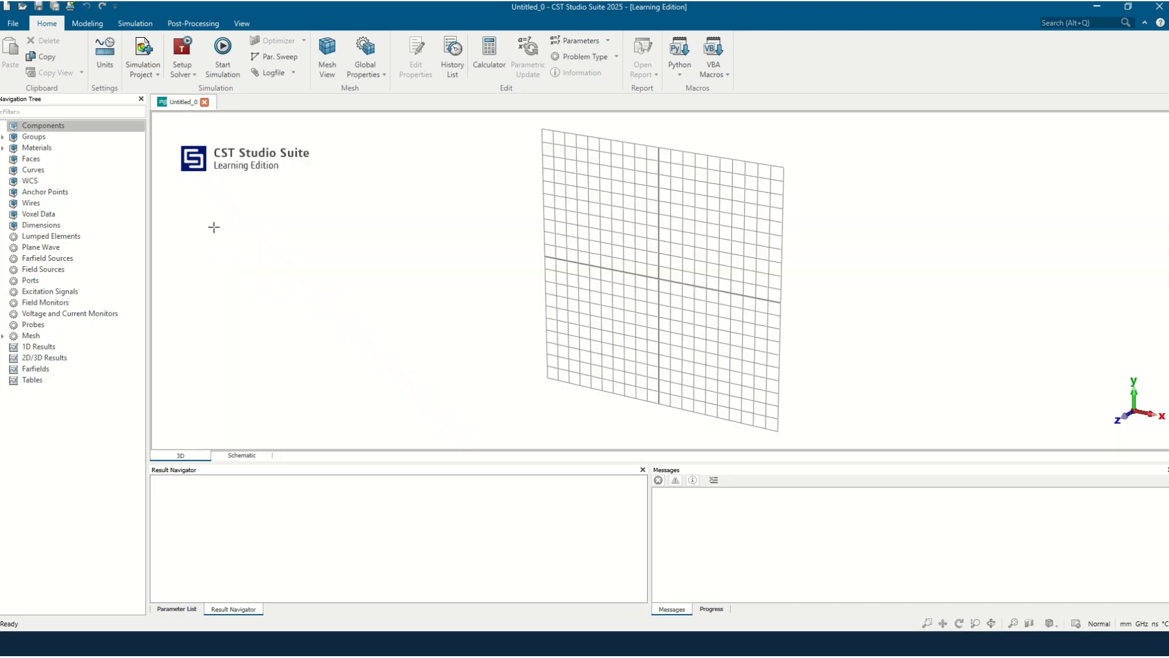
Step: Begin a brick named Dielectric with its X extent from -d/2 to d/2
{"action": "left_click_drag", "start_coordinate": [559, 296], "coordinate": [556, 268]}
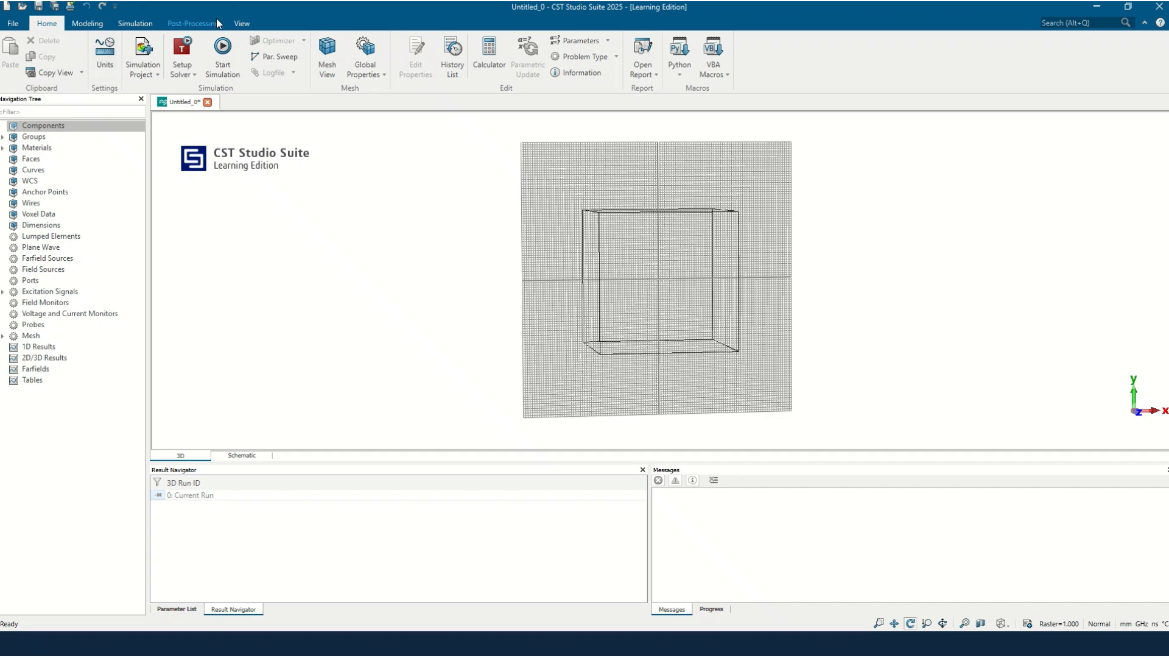
{"action": "left_click", "coordinate": [87, 23]}
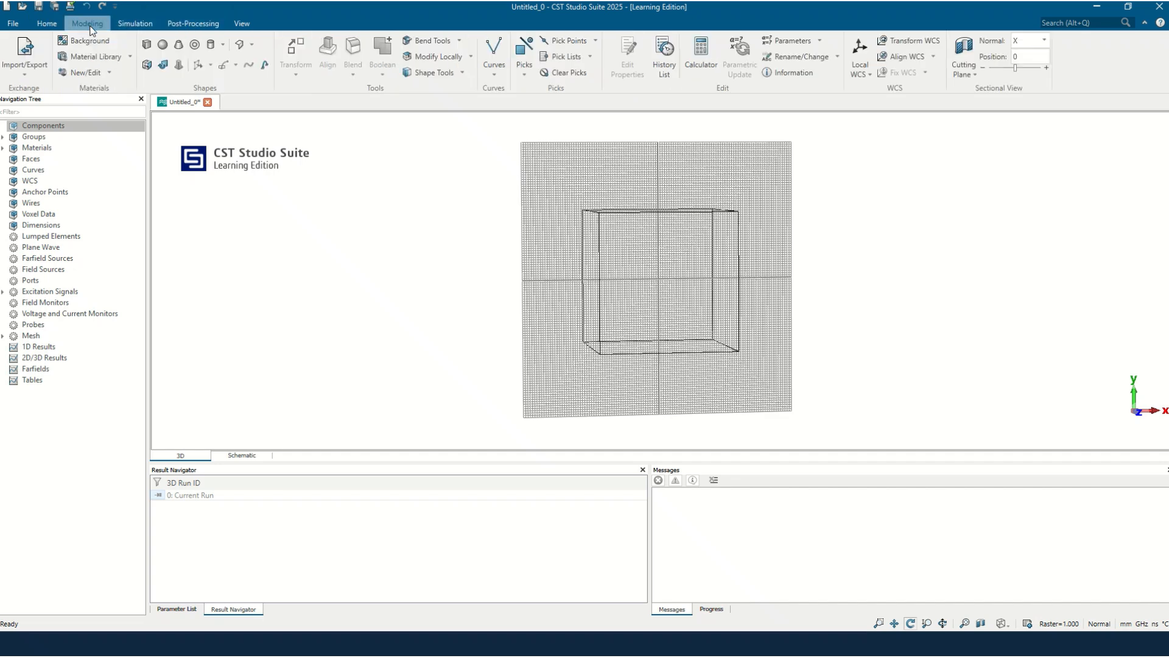
{"action": "left_click", "coordinate": [150, 46]}
{"action": "key", "text": "Escape"}
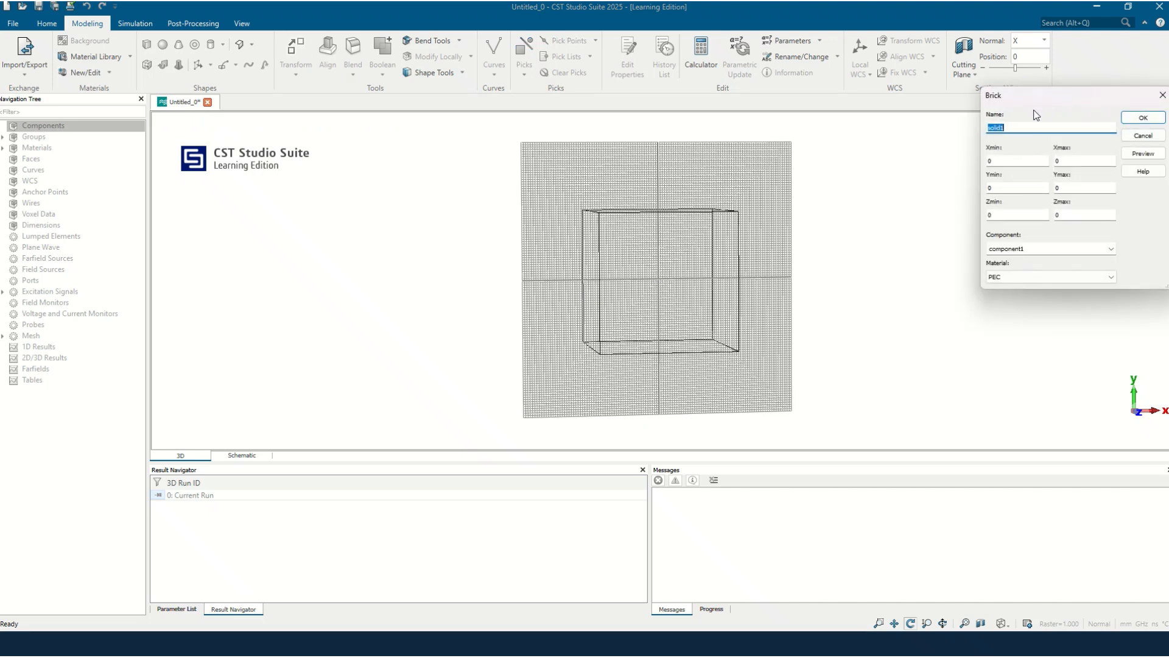
{"action": "type", "text": "Dielectric"}
{"action": "key", "text": "Tab"}
{"action": "type", "text": "-d/2"}
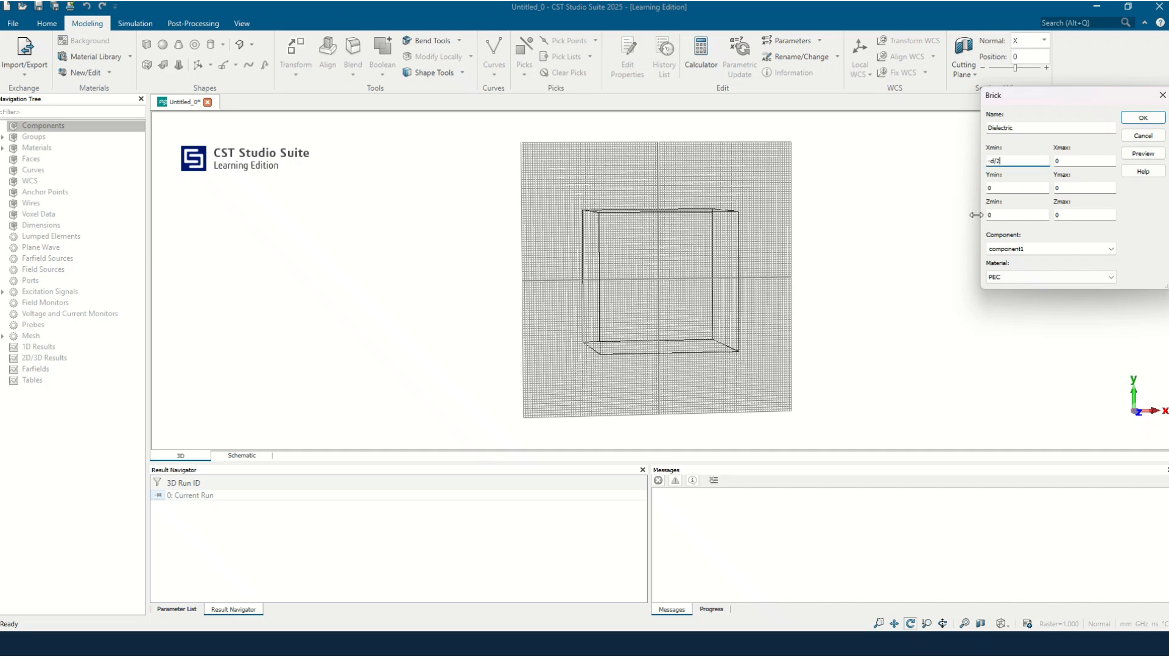
{"action": "key", "text": "Tab"}
{"action": "type", "text": "d/2"}
Step: Set the Dielectric brick's Y extent from -d/2 to d/2 and its Zmax to h
{"action": "key", "text": "Tab"}
{"action": "type", "text": "-d/2"}
{"action": "key", "text": "Tab"}
{"action": "type", "text": "d/2"}
{"action": "key", "text": "Tab"}
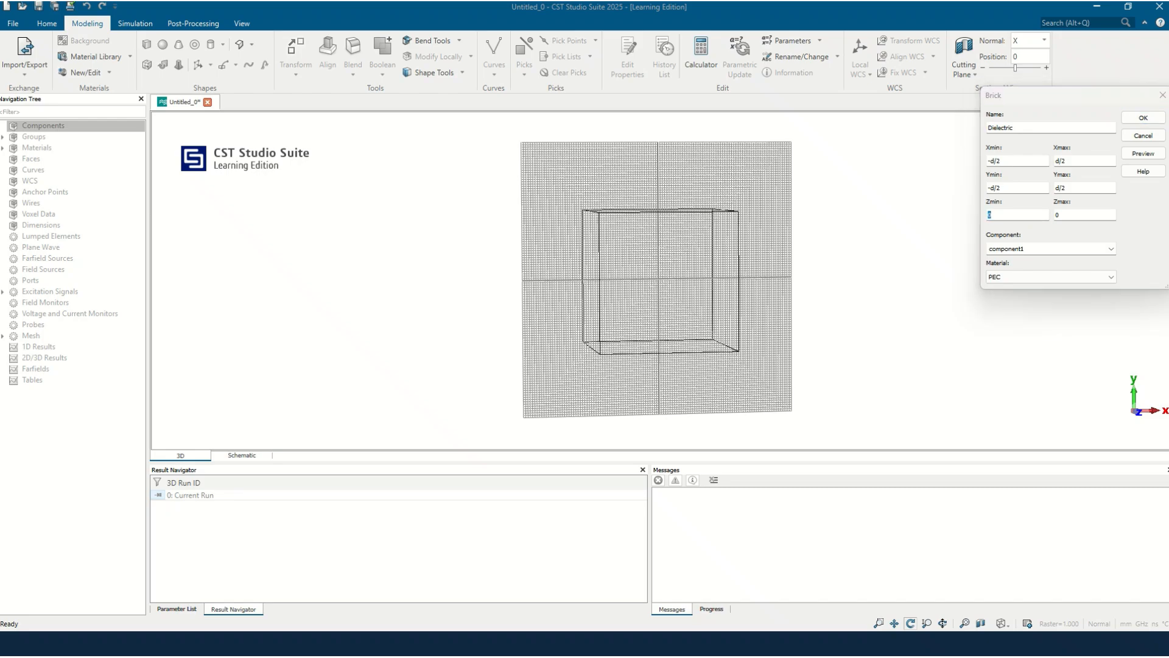
{"action": "key", "text": "alt+Tab"}
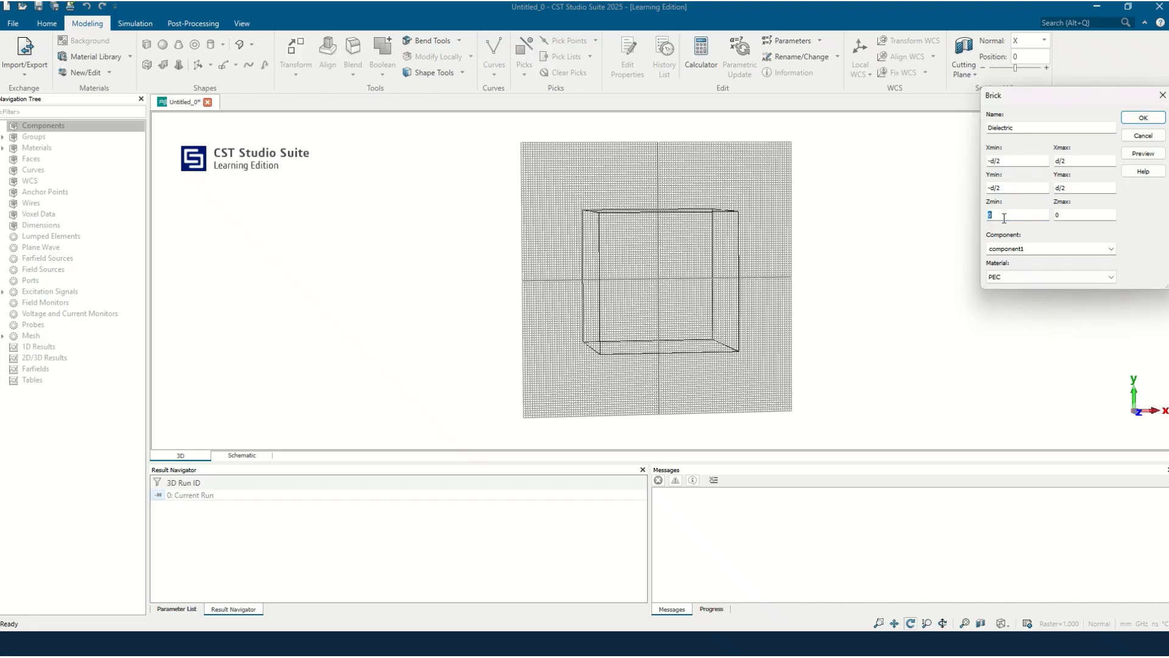
{"action": "double_click", "coordinate": [1056, 215]}
{"action": "type", "text": "h"}
Step: Load FR-4 (lossy) from the material library as the Dielectric brick's material
{"action": "left_click", "coordinate": [1045, 279]}
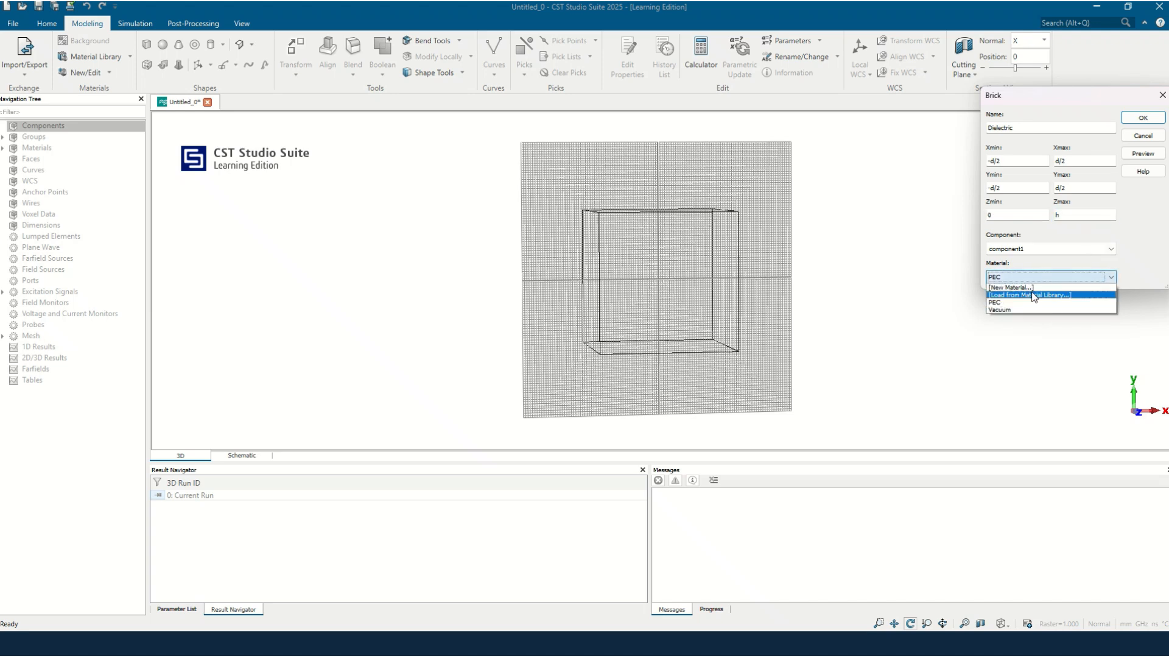
{"action": "left_click", "coordinate": [1033, 293]}
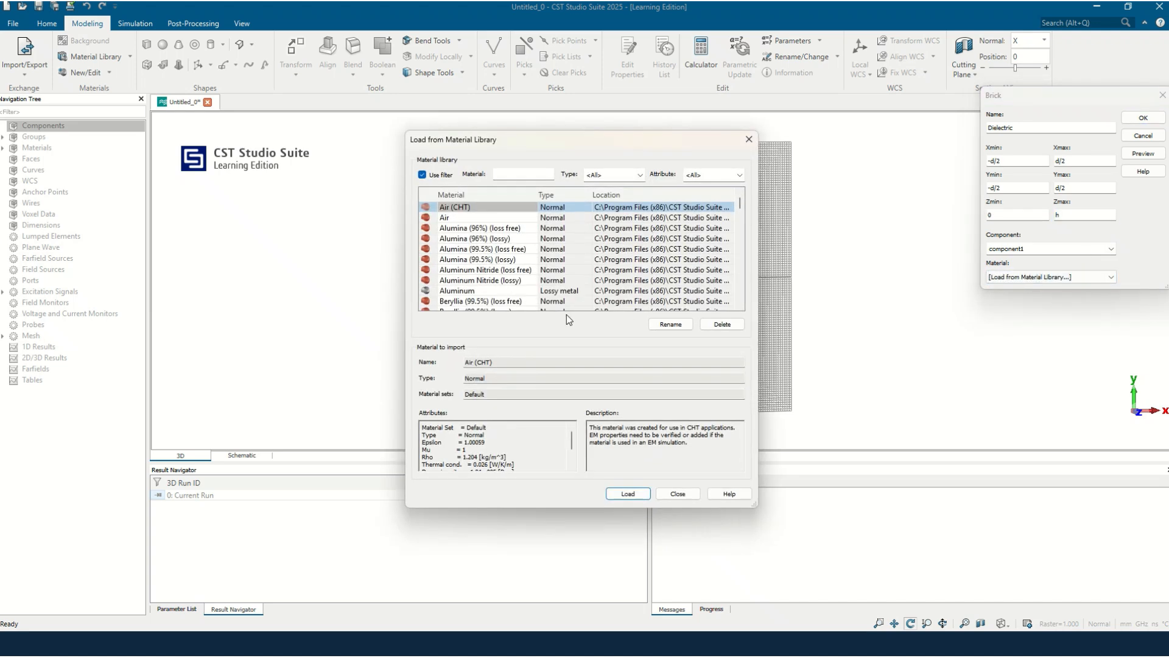
{"action": "left_click", "coordinate": [499, 176]}
{"action": "type", "text": "fr"}
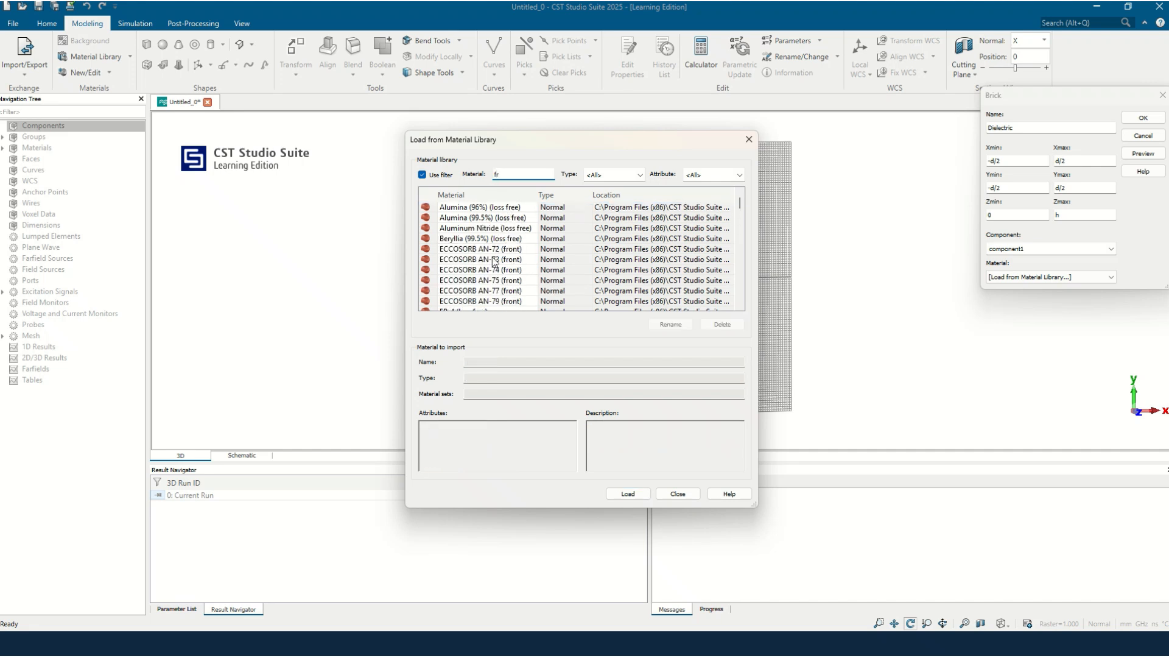
{"action": "scroll", "coordinate": [494, 262], "scroll_direction": "down", "scroll_amount": 3}
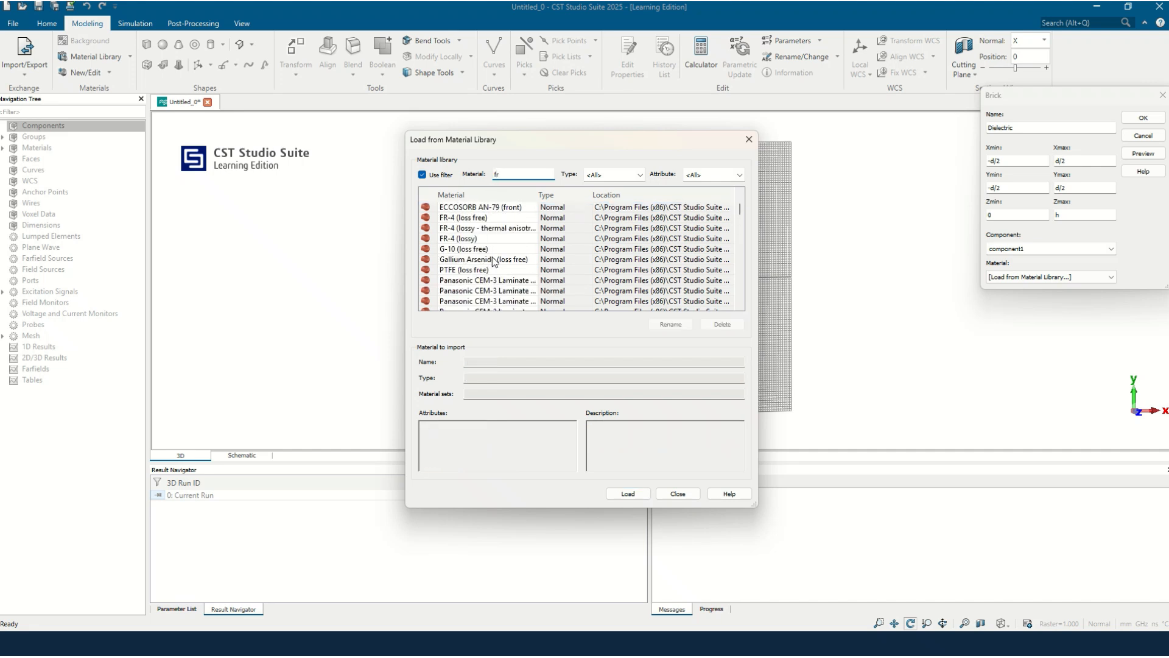
{"action": "left_click", "coordinate": [458, 239]}
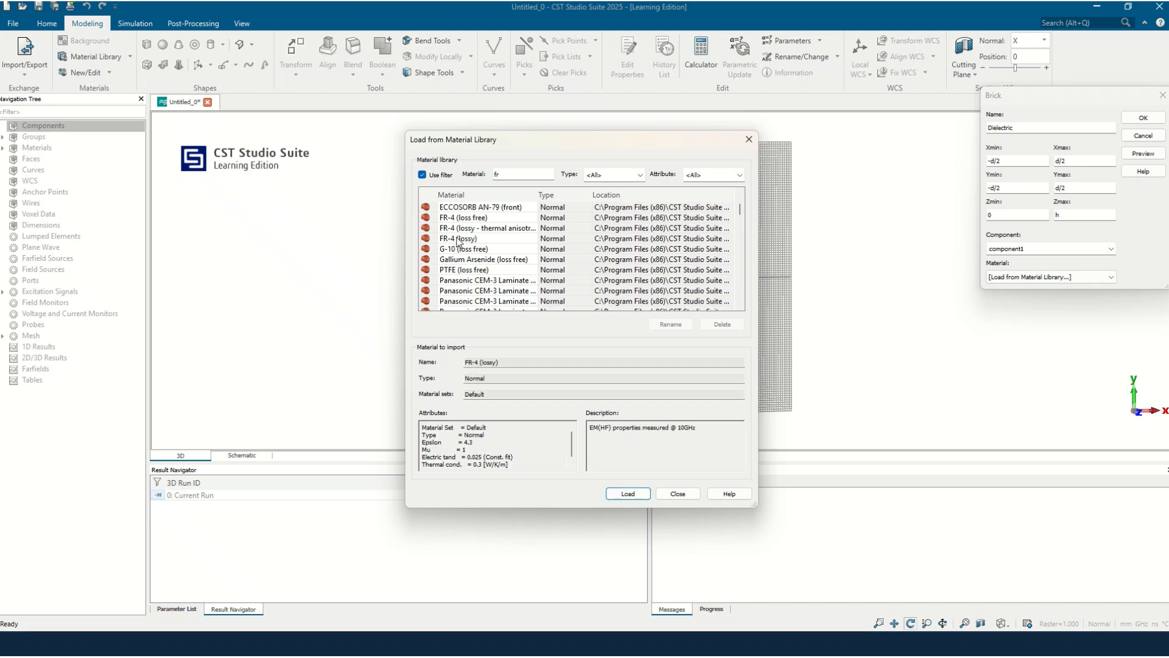
{"action": "left_click", "coordinate": [458, 241]}
{"action": "left_click", "coordinate": [633, 494]}
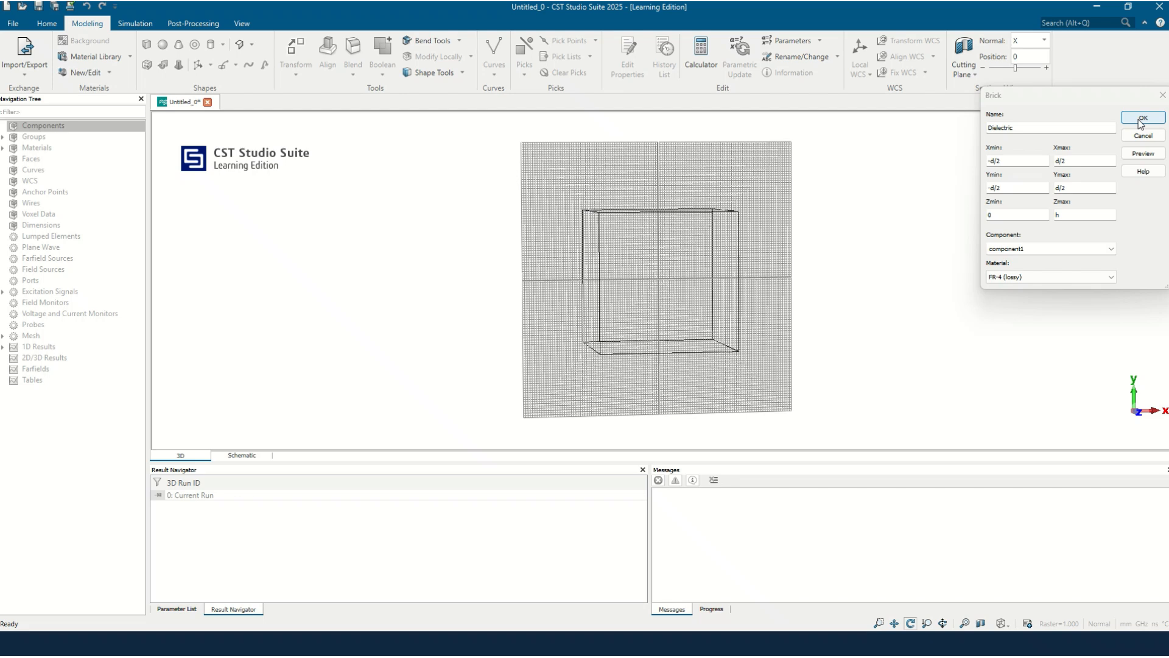
Step: Create the Dielectric brick, defining the missing parameters d as 50 and h as 1.6
{"action": "left_click", "coordinate": [1142, 118]}
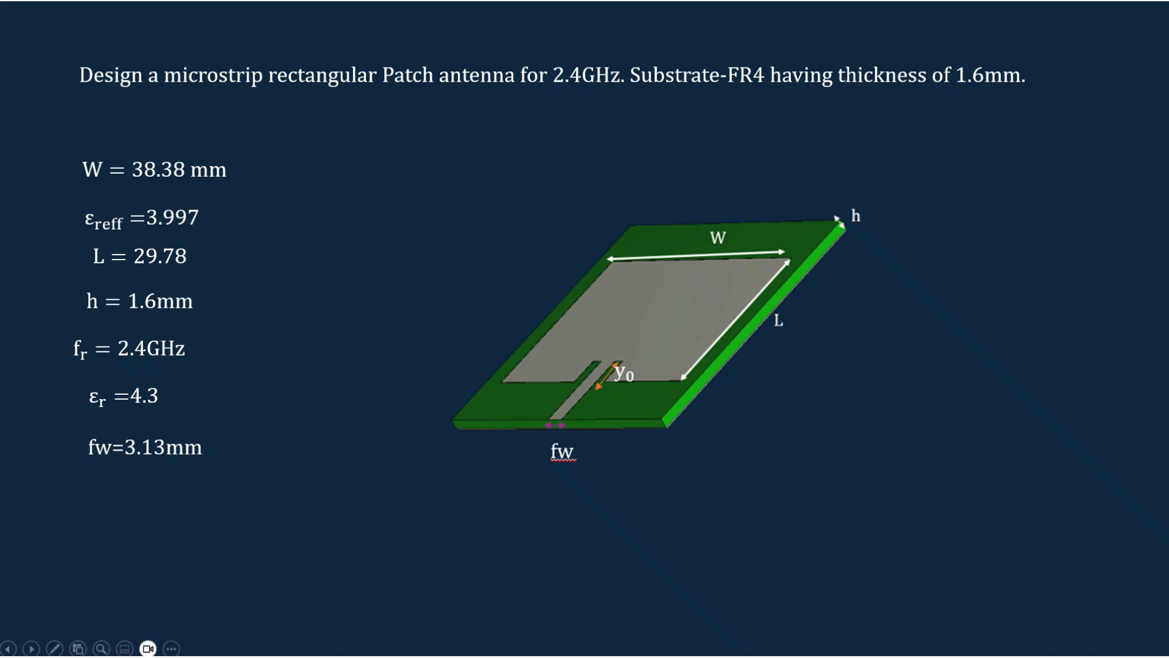
{"action": "key", "text": "alt+Tab"}
{"action": "left_click", "coordinate": [547, 330]}
{"action": "type", "text": "50"}
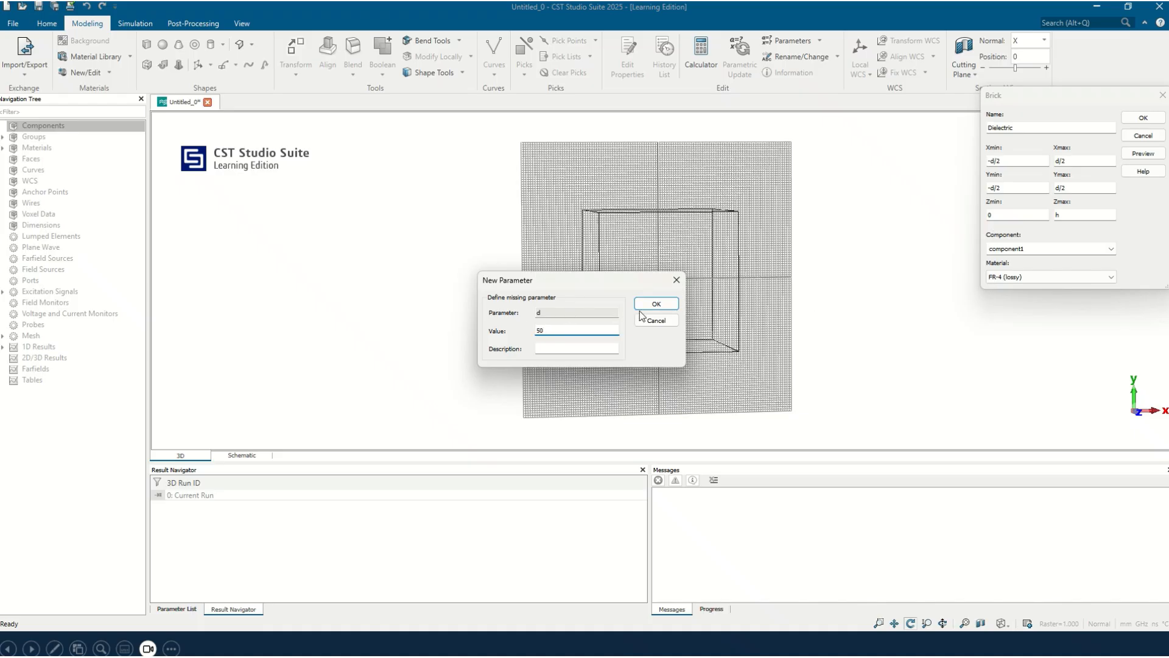
{"action": "left_click", "coordinate": [658, 304]}
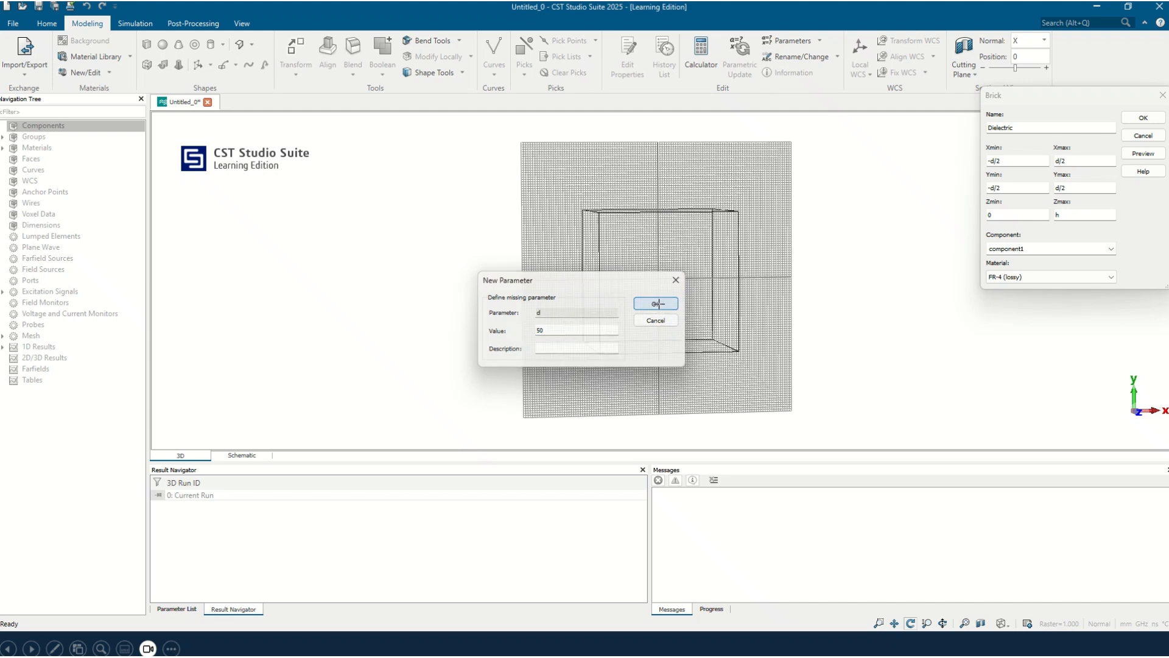
{"action": "type", "text": "1"}
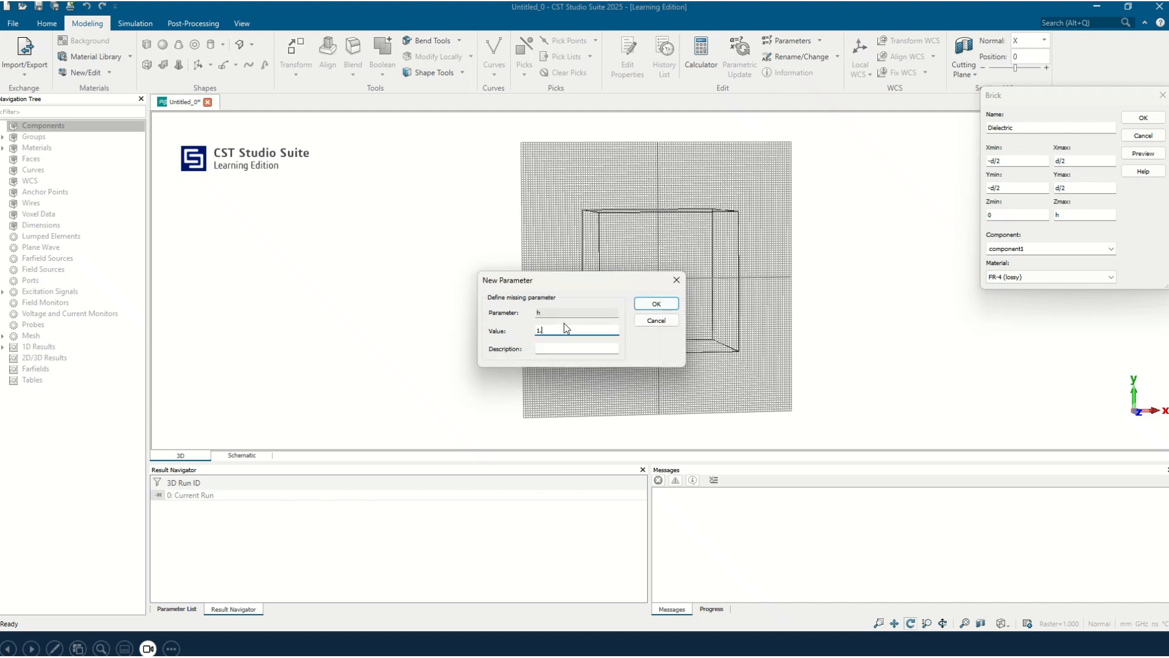
{"action": "type", "text": ".6"}
{"action": "key", "text": "Return"}
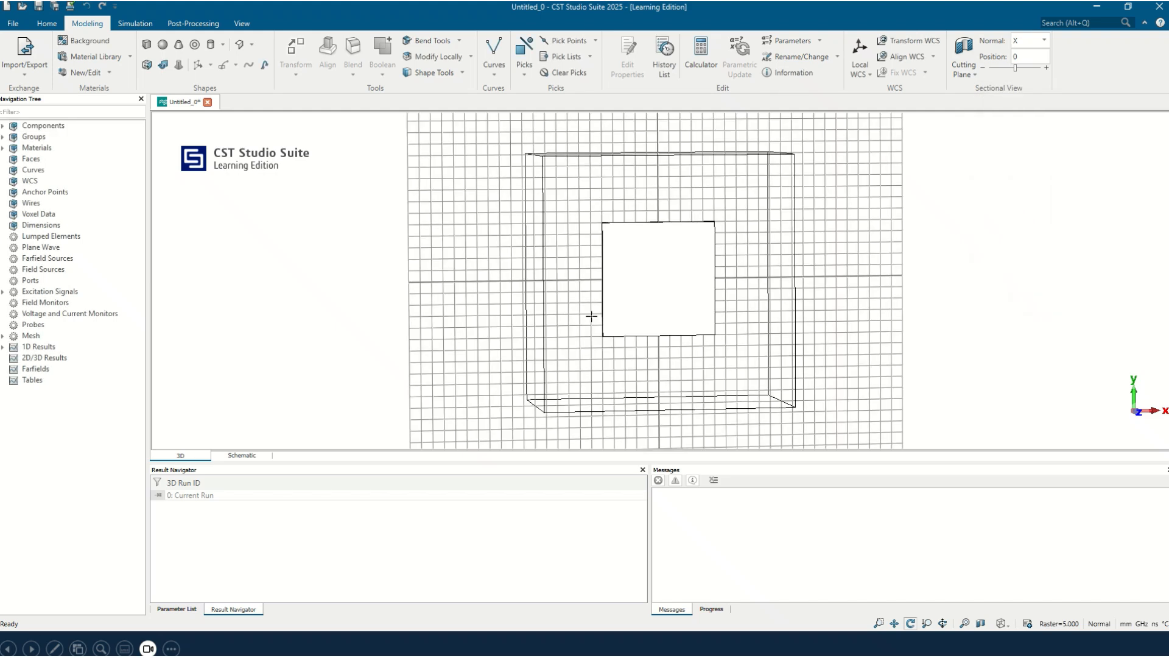
Step: Begin a brick named Gnd with its X extent from -d/2 to d/2
{"action": "left_click_drag", "start_coordinate": [760, 261], "coordinate": [645, 292]}
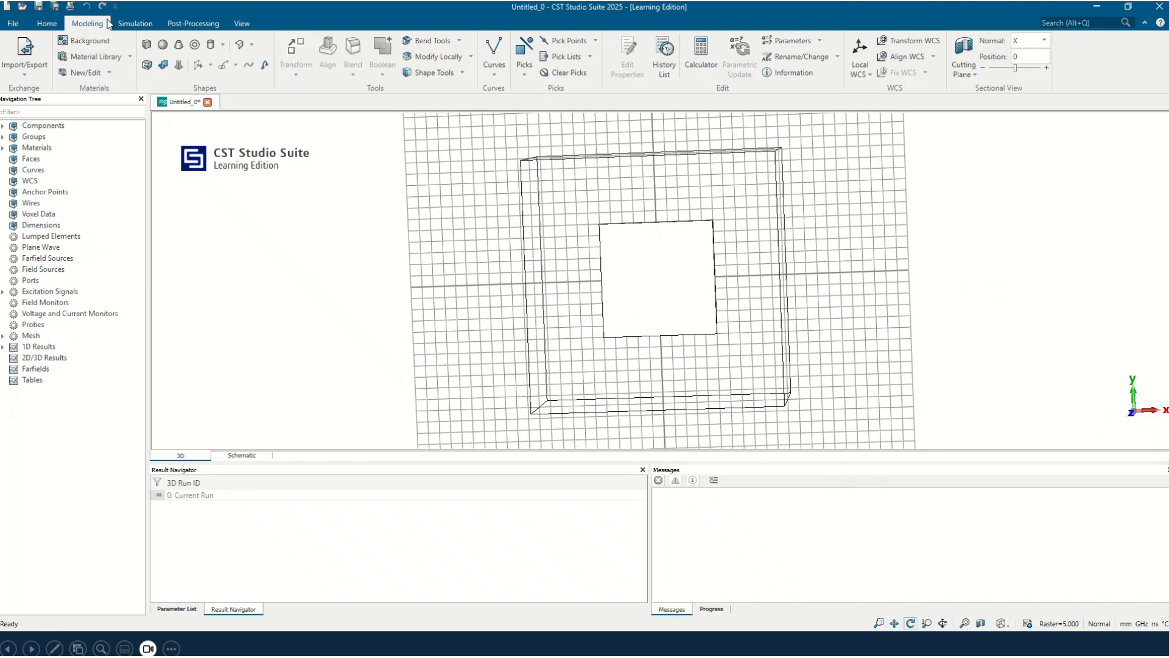
{"action": "left_click", "coordinate": [151, 43]}
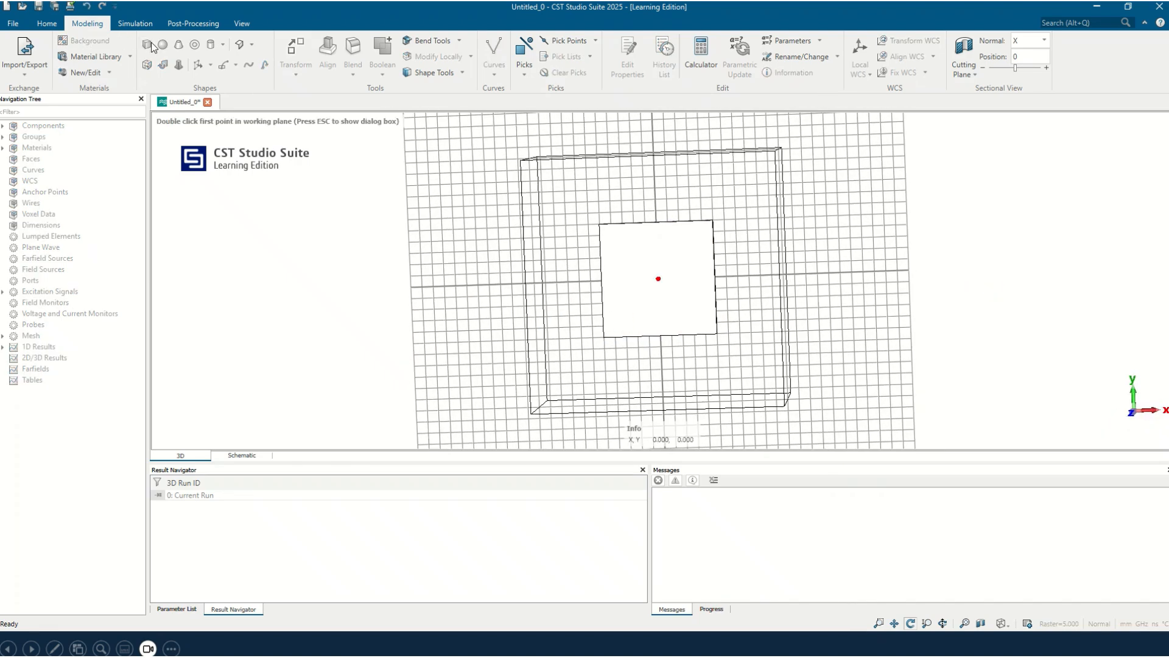
{"action": "key", "text": "Escape"}
{"action": "type", "text": "Gn"}
{"action": "key", "text": "Tab"}
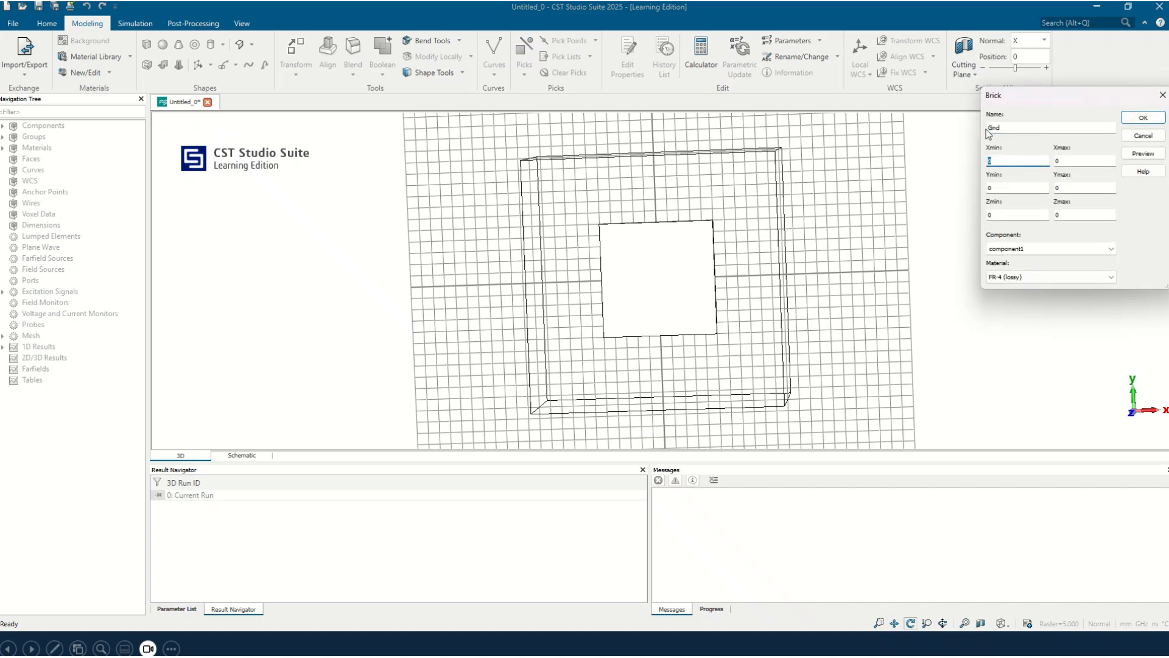
{"action": "type", "text": "-d/2"}
{"action": "key", "text": "Tab"}
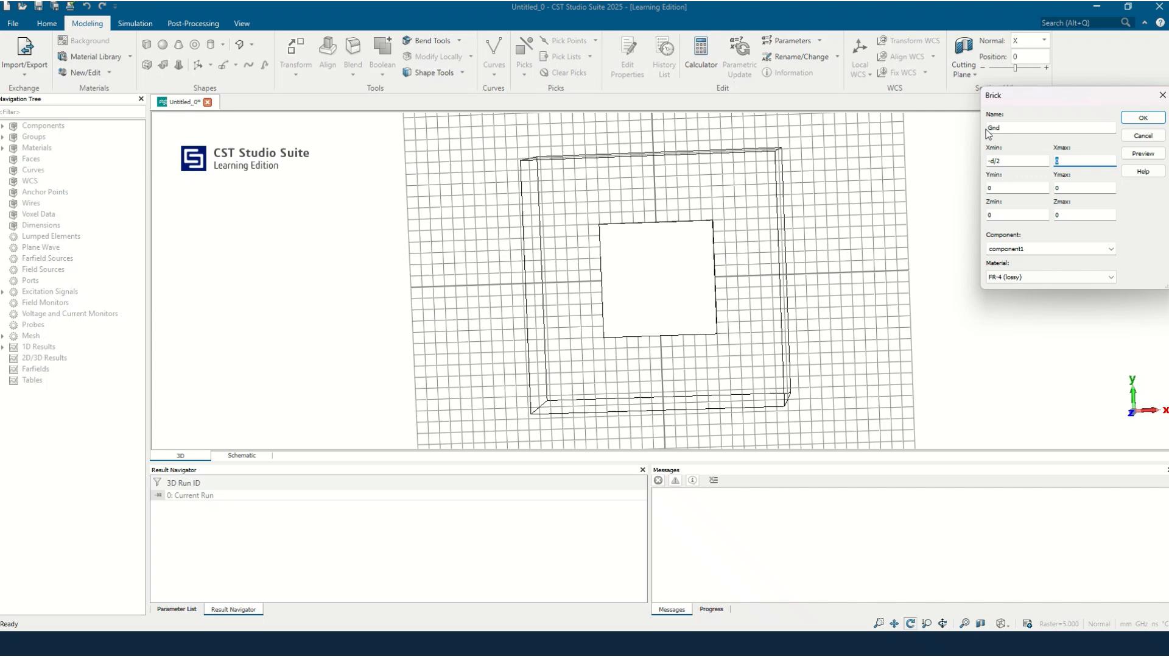
{"action": "type", "text": "d/2"}
Step: Set the Gnd brick's Ymin to d/2 and Ymax to -d/2
{"action": "key", "text": "Tab"}
{"action": "type", "text": "d/2"}
{"action": "key", "text": "Tab"}
{"action": "type", "text": "-d/2"}
{"action": "key", "text": "Tab"}
Step: Assign PEC as the Gnd brick's material
{"action": "mouse_move", "coordinate": [745, 272]}
{"action": "left_mouse_down"}
{"action": "mouse_move", "coordinate": [647, 261]}
{"action": "mouse_move", "coordinate": [801, 242]}
{"action": "left_mouse_up"}
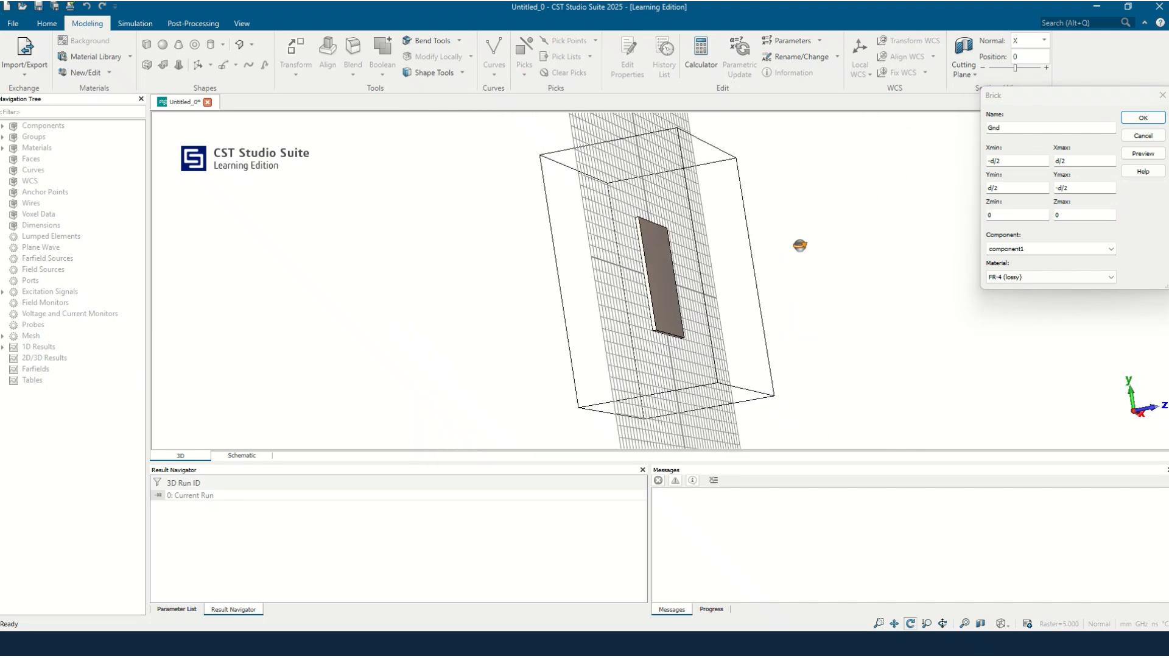
{"action": "left_click_drag", "start_coordinate": [720, 274], "coordinate": [609, 258]}
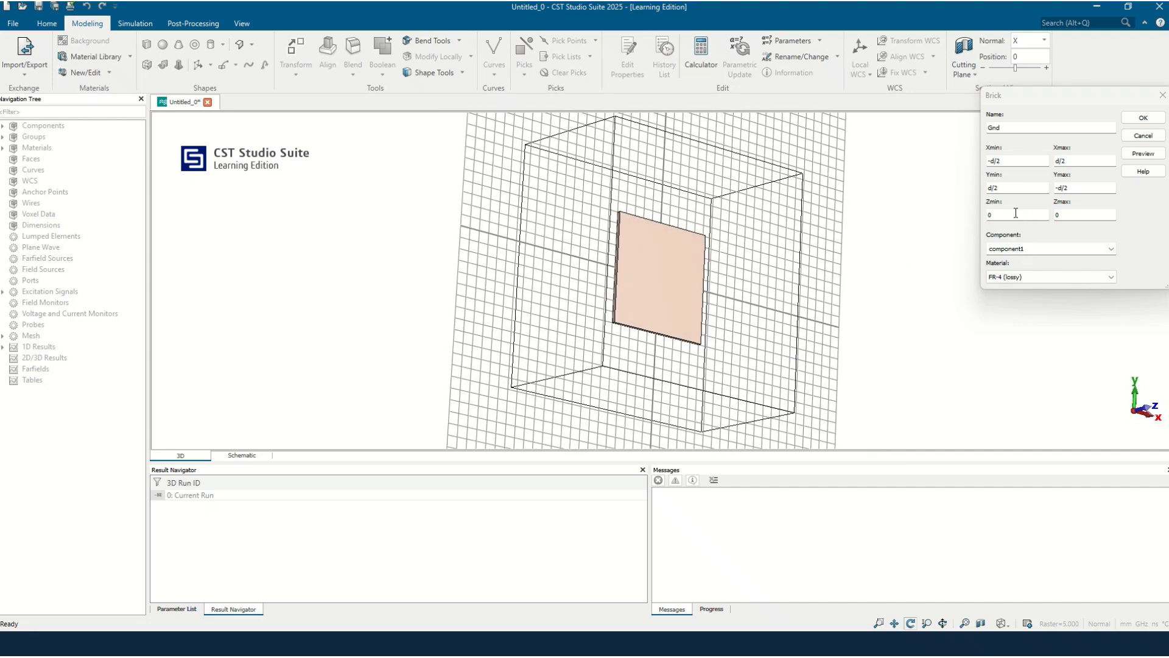
{"action": "left_click", "coordinate": [1050, 279]}
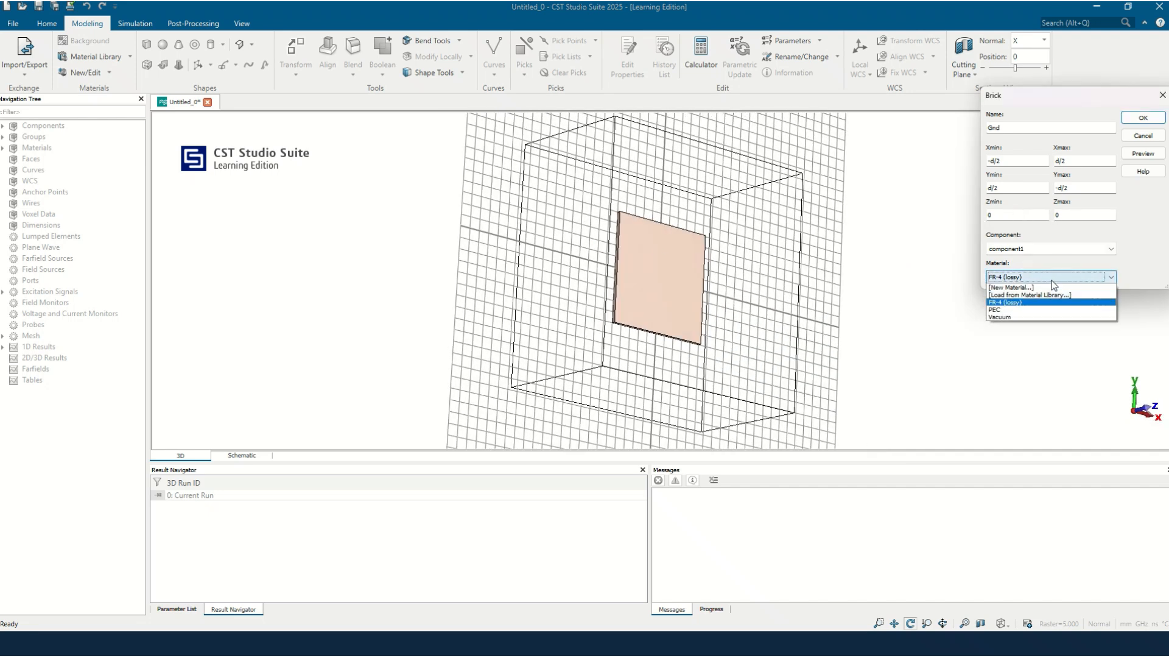
{"action": "left_click", "coordinate": [1033, 315]}
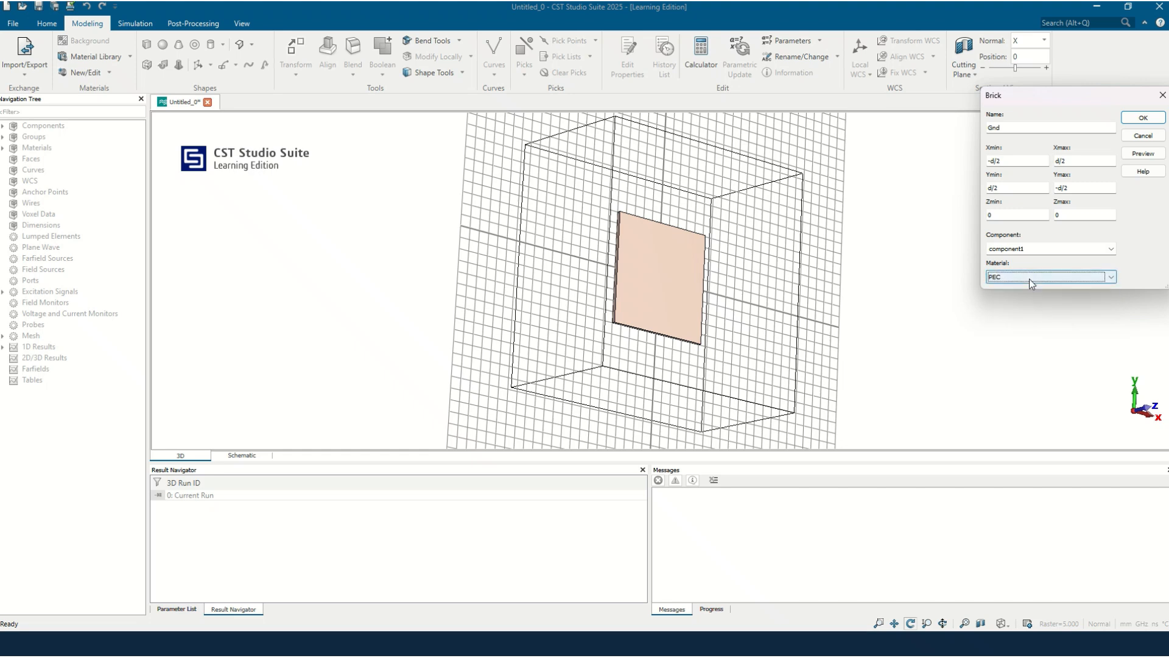
{"action": "left_click", "coordinate": [1029, 279]}
{"action": "left_click", "coordinate": [1023, 294]}
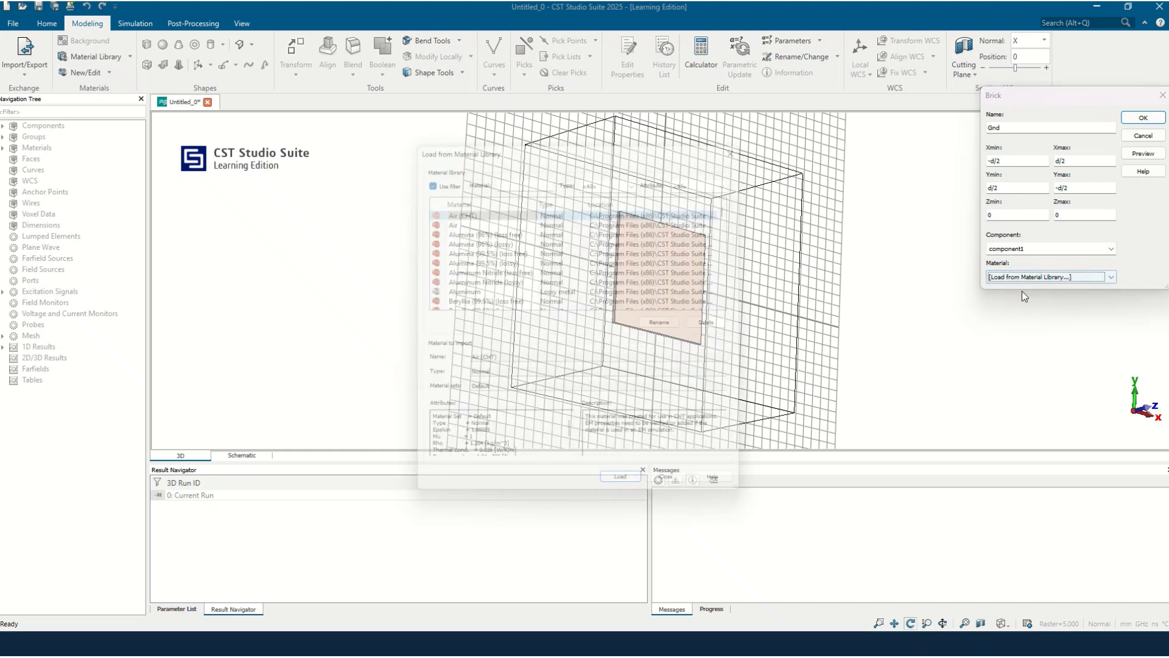
{"action": "left_click", "coordinate": [501, 173]}
{"action": "type", "text": "c"}
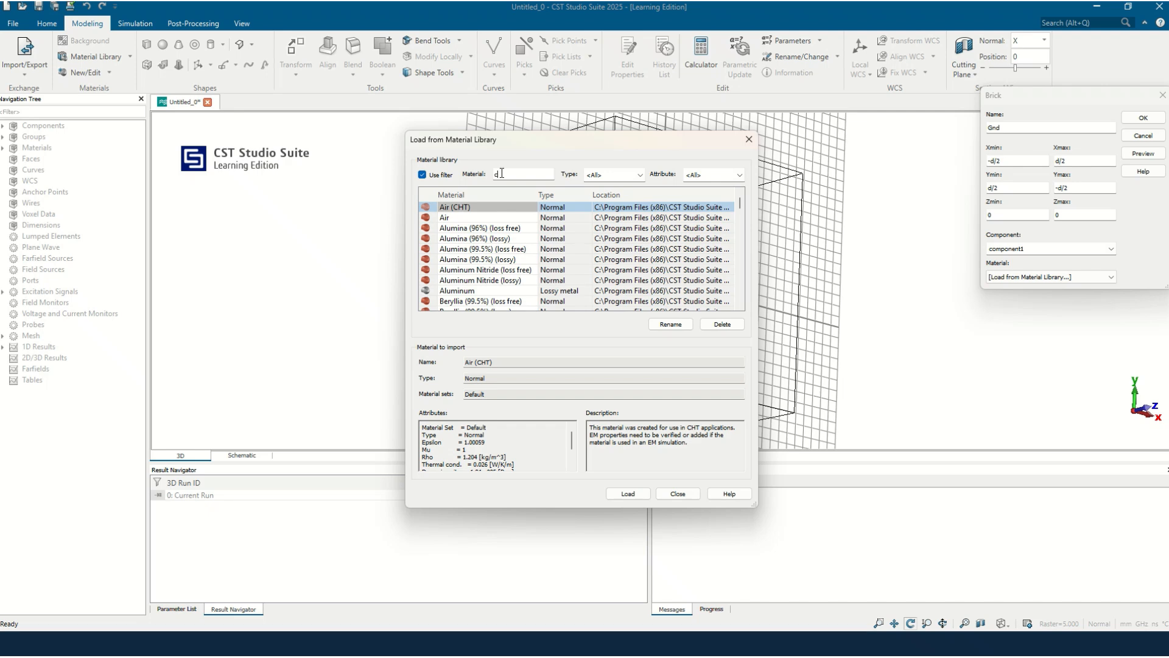
{"action": "type", "text": "opp"}
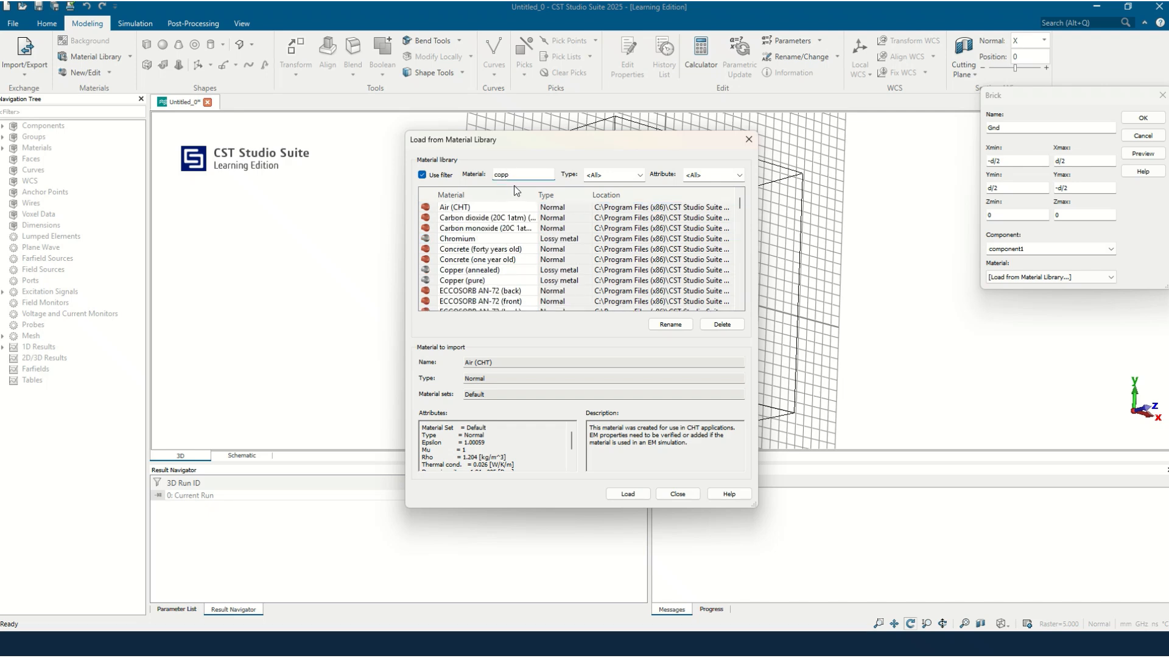
{"action": "left_click", "coordinate": [678, 494]}
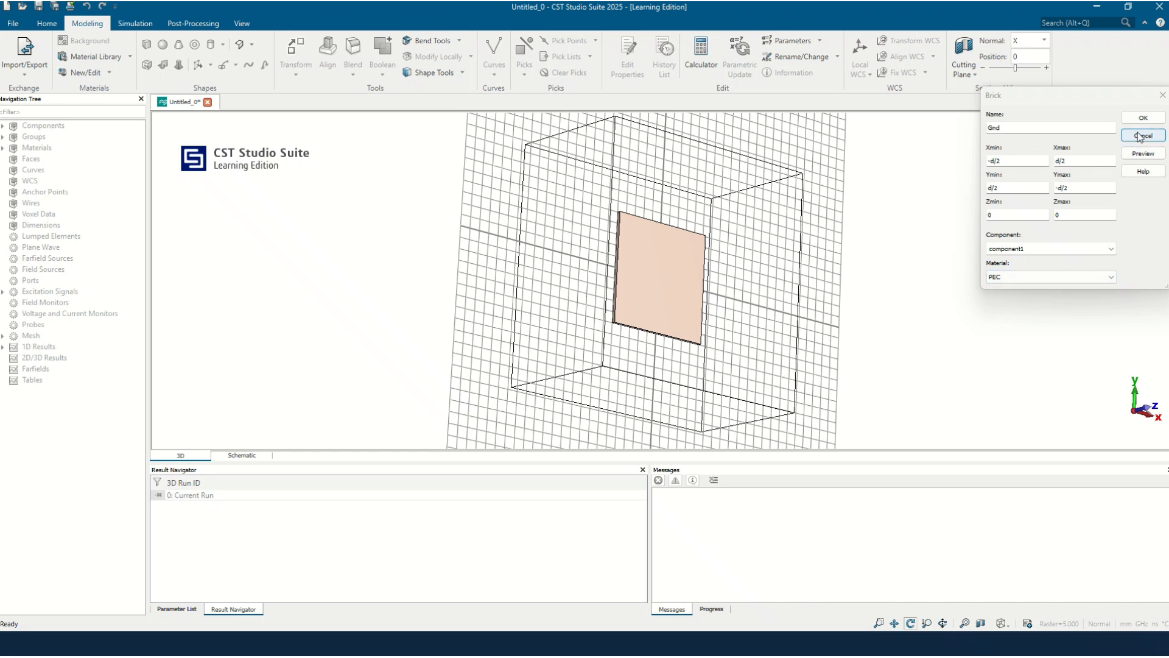
Step: Preview the Gnd brick and create it
{"action": "left_click", "coordinate": [1143, 153]}
{"action": "left_click_drag", "start_coordinate": [597, 250], "coordinate": [730, 260]}
{"action": "key", "text": "Return"}
Step: Hide the working plane grid in the 3D view
{"action": "left_click_drag", "start_coordinate": [570, 281], "coordinate": [344, 196]}
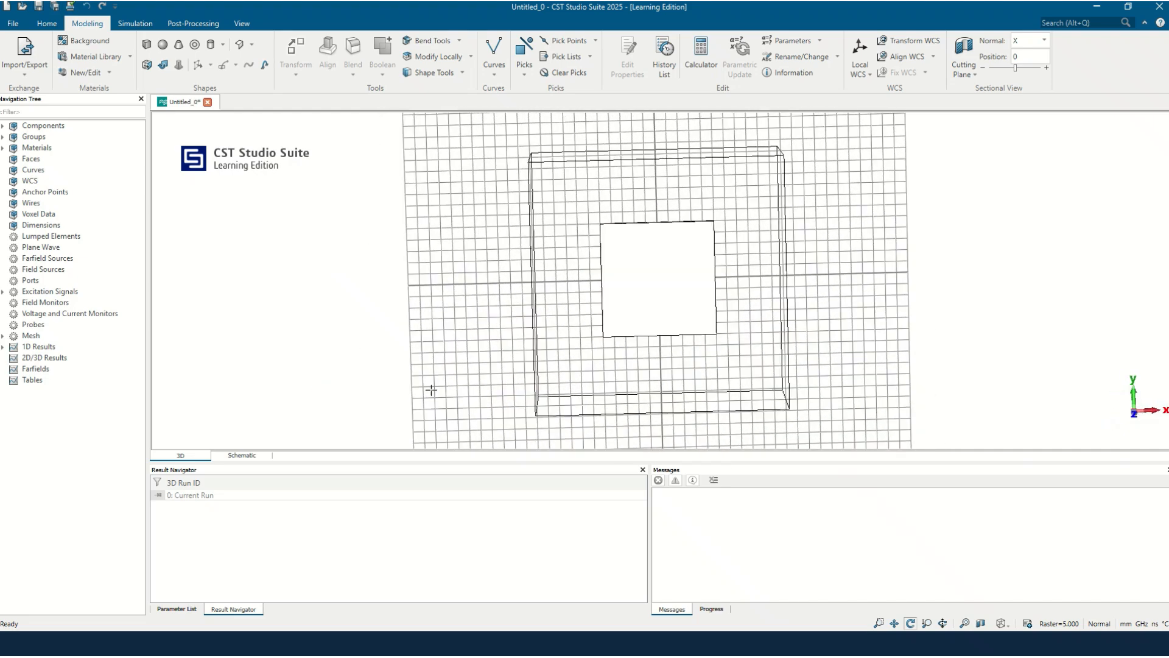
{"action": "left_click", "coordinate": [242, 23]}
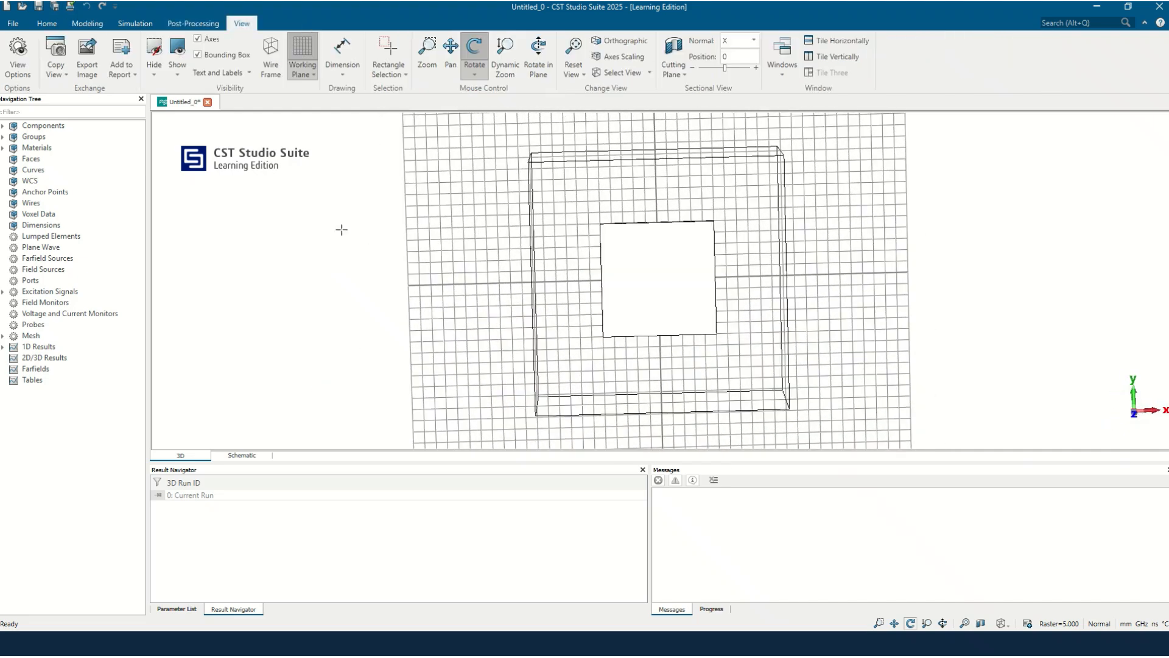
{"action": "left_click", "coordinate": [302, 47]}
{"action": "left_click_drag", "start_coordinate": [569, 258], "coordinate": [645, 349]}
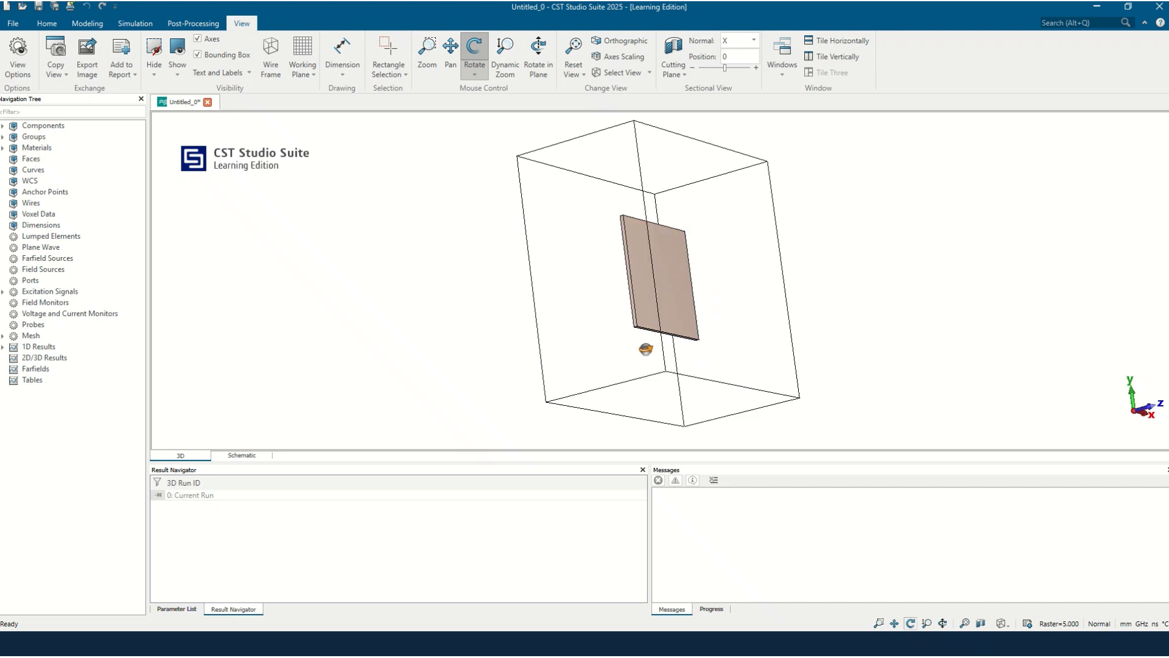
Step: Check the patch dimensions on the design slide and start a new brick named Patch
{"action": "left_click_drag", "start_coordinate": [860, 274], "coordinate": [686, 279]}
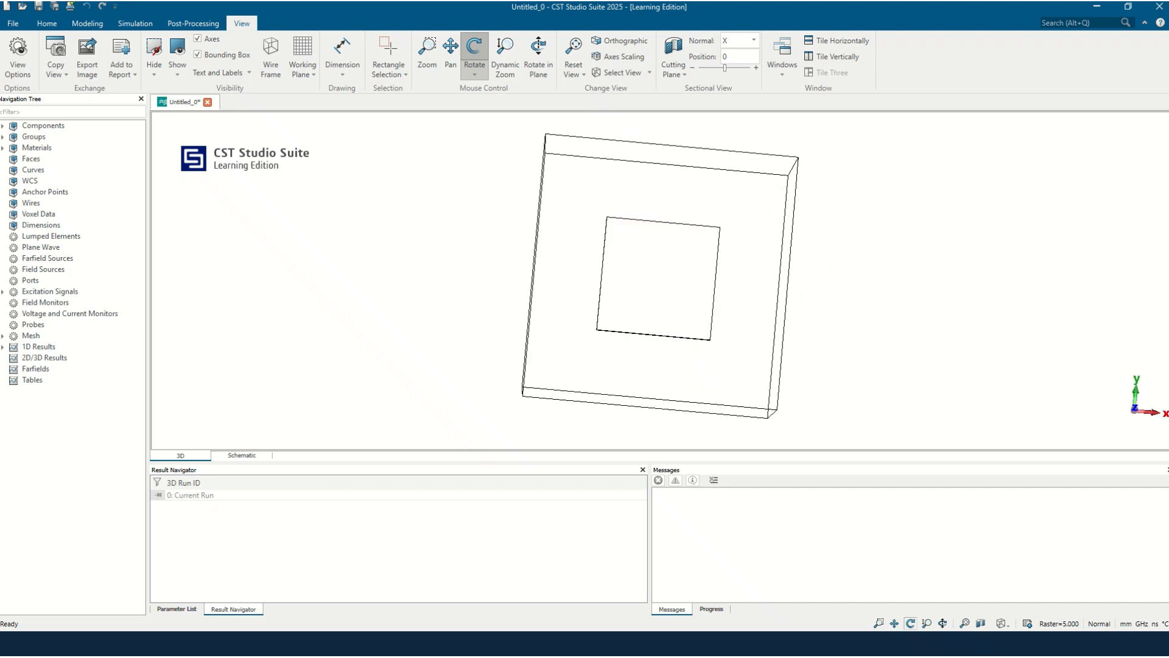
{"action": "key", "text": "alt+Tab"}
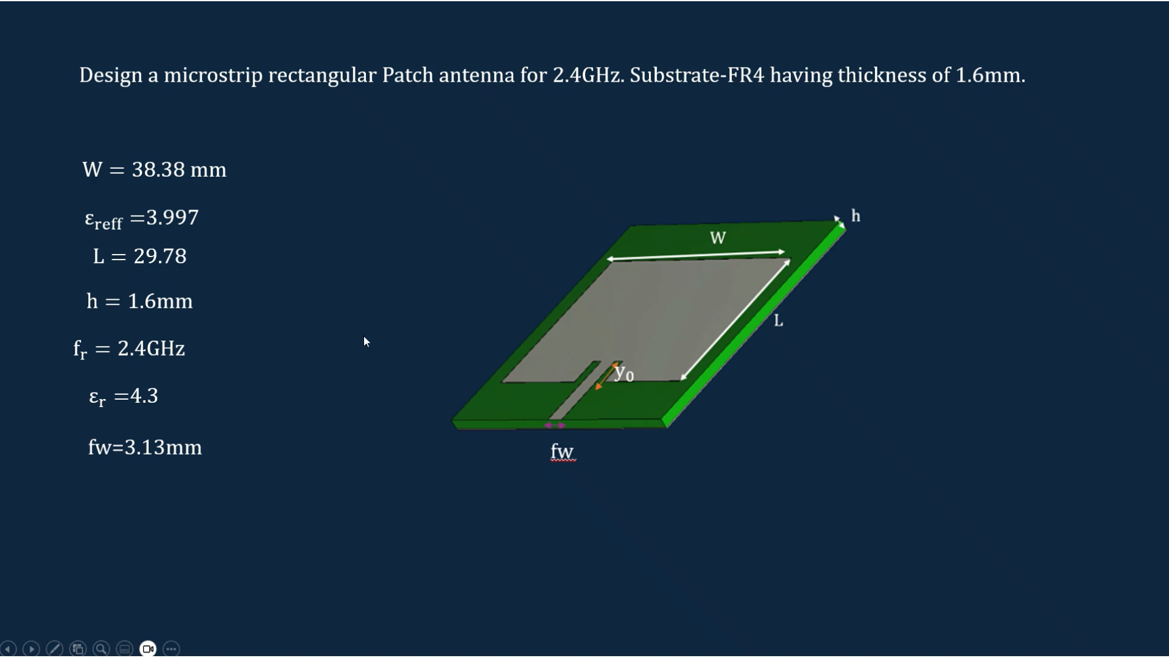
{"action": "key", "text": "alt+Tab"}
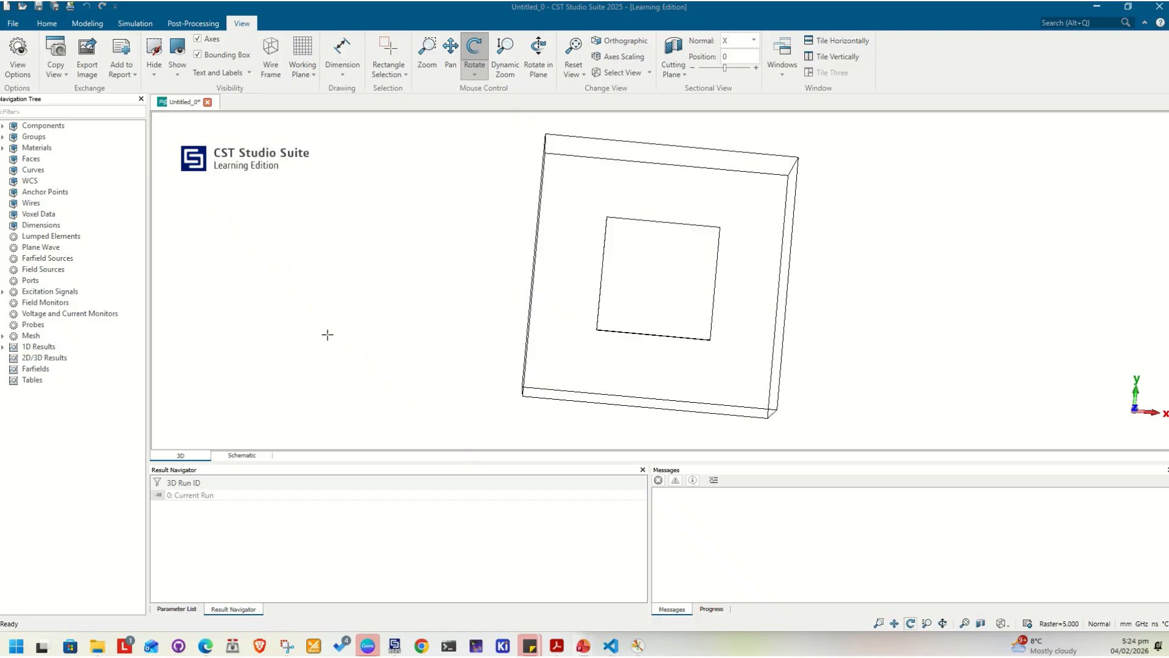
{"action": "left_click", "coordinate": [96, 26]}
{"action": "left_click", "coordinate": [146, 45]}
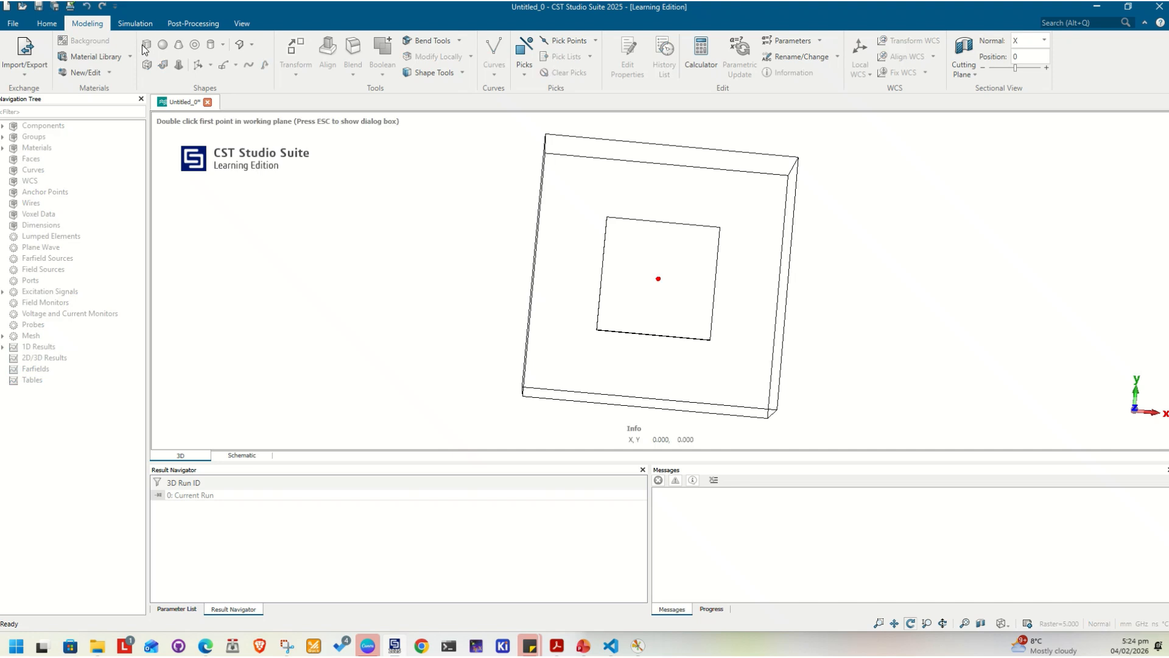
{"action": "key", "text": "Escape"}
{"action": "left_click_drag", "start_coordinate": [619, 353], "coordinate": [643, 339]}
{"action": "left_click", "coordinate": [1008, 141]}
{"action": "type", "text": "Patch"}
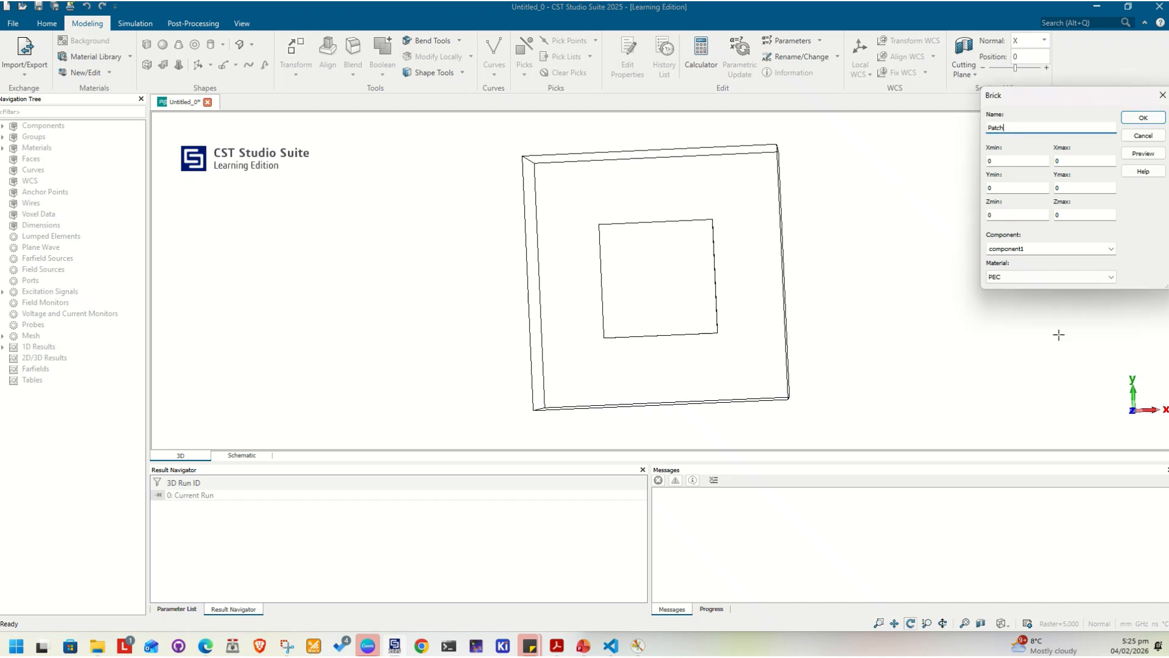
Step: Set the Patch brick's Xmin to -w/2, Xmax to w/2, Ymin to -l/2 and Ymax to l/2
{"action": "key", "text": "Tab"}
{"action": "key", "text": "Tab"}
{"action": "type", "text": "w/2"}
{"action": "key", "text": "Tab"}
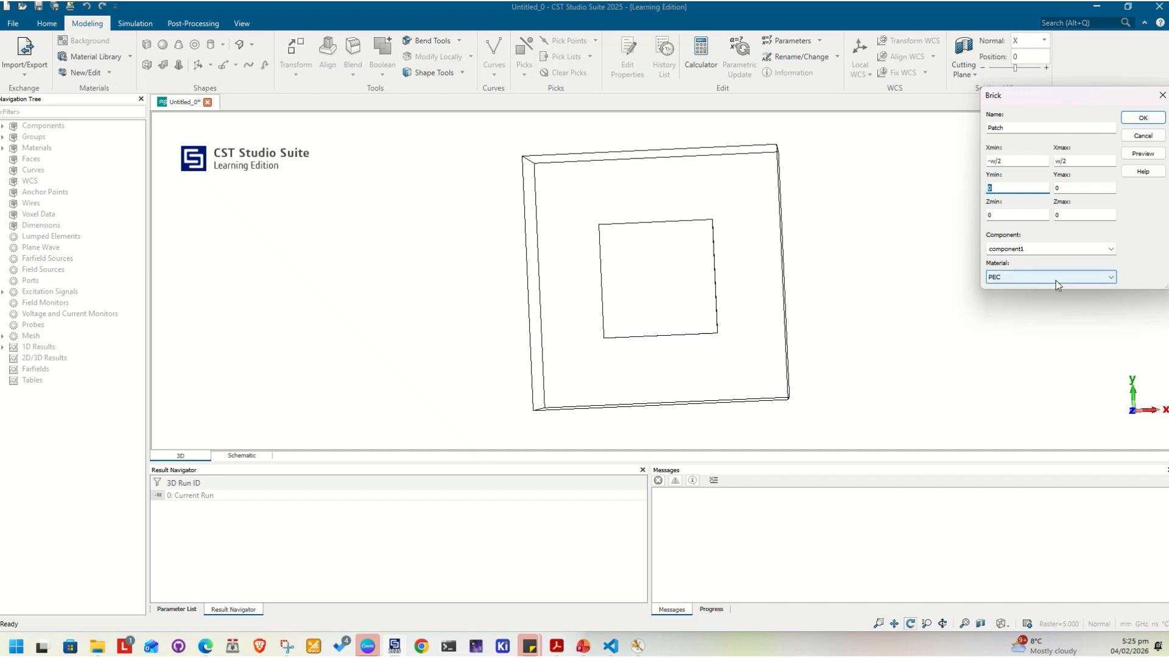
{"action": "type", "text": "-l/2"}
{"action": "key", "text": "Tab"}
{"action": "type", "text": "l/2"}
{"action": "key", "text": "Tab"}
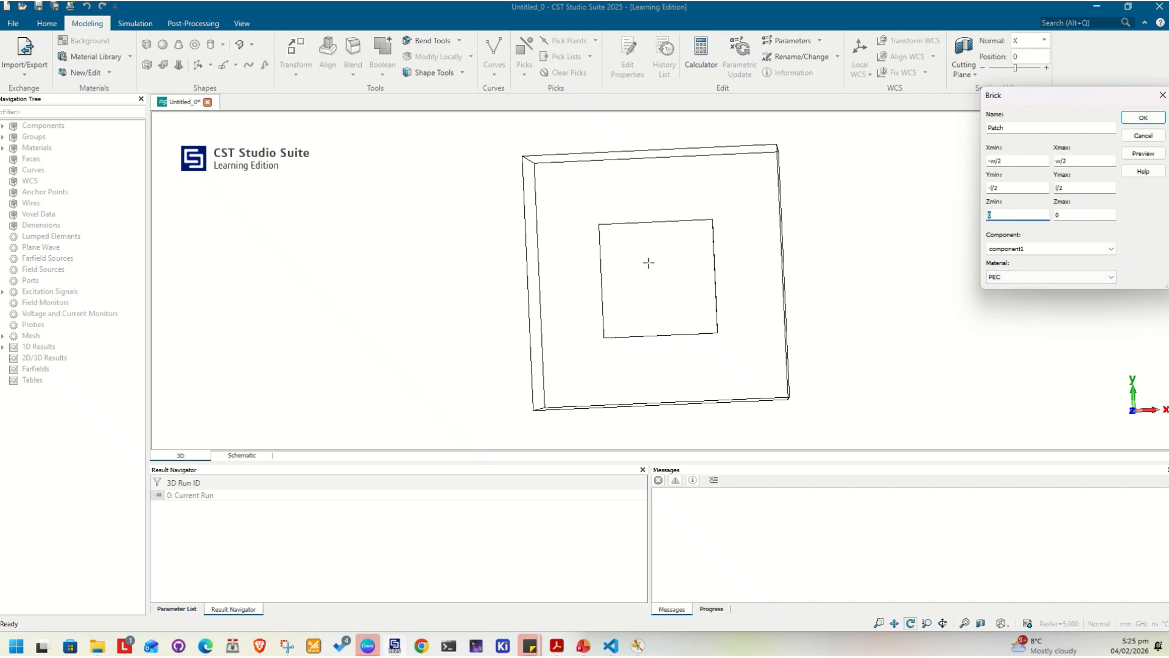
Step: Set the Patch brick's Zmin to h and Zmax to h+0.035
{"action": "left_click_drag", "start_coordinate": [609, 304], "coordinate": [710, 247]}
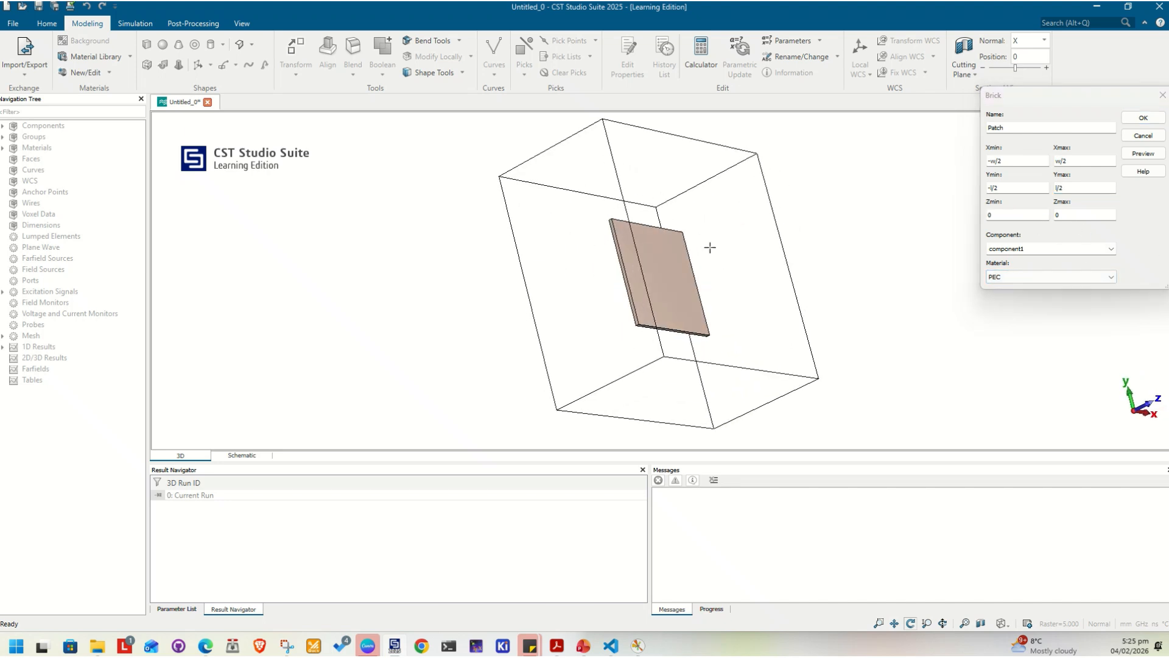
{"action": "left_click", "coordinate": [991, 216]}
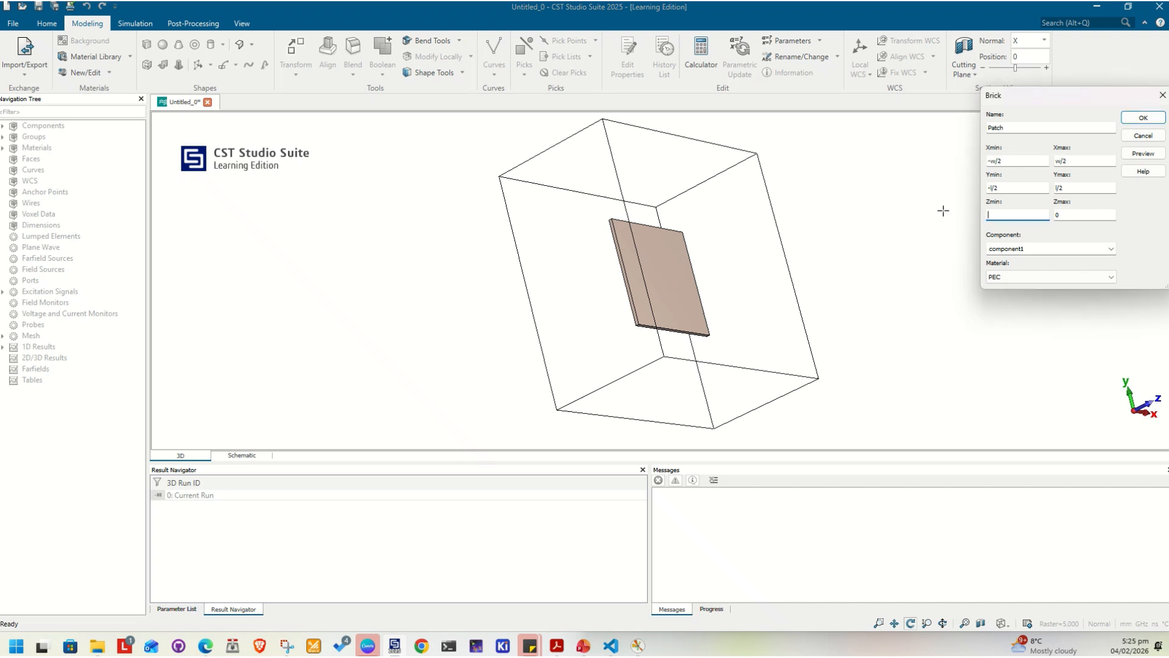
{"action": "type", "text": "h"}
{"action": "key", "text": "Tab"}
{"action": "left_click_drag", "start_coordinate": [817, 298], "coordinate": [677, 338]}
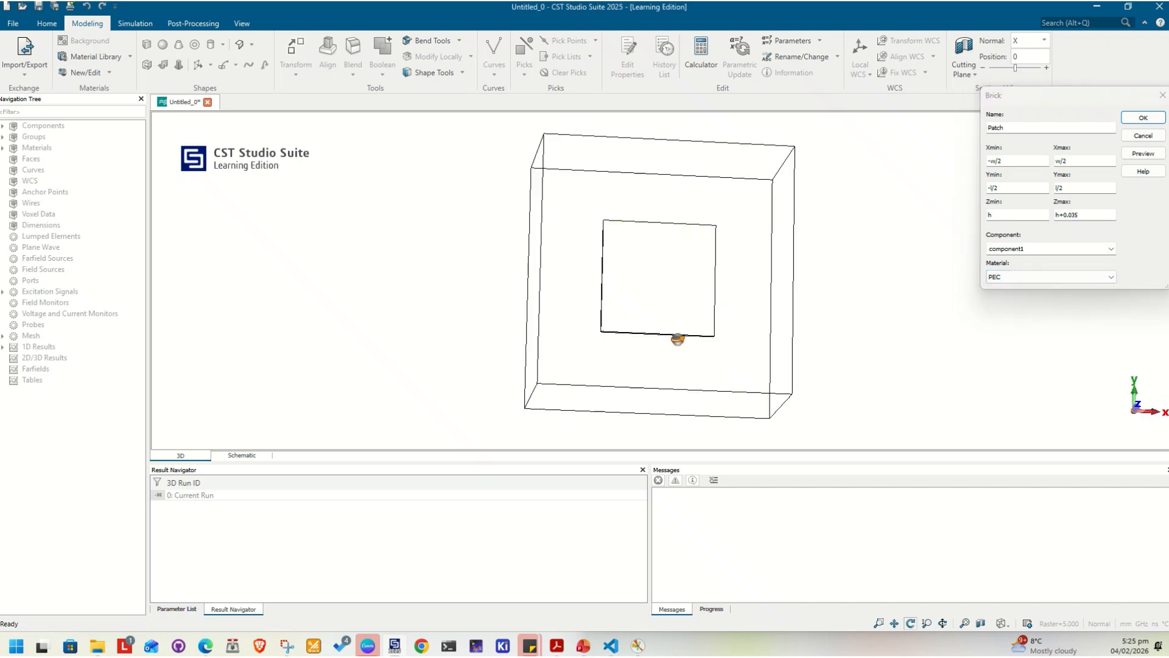
Step: Create the Patch brick, defining the missing parameters w as 38.38 and l as 29.78
{"action": "left_click", "coordinate": [1136, 122]}
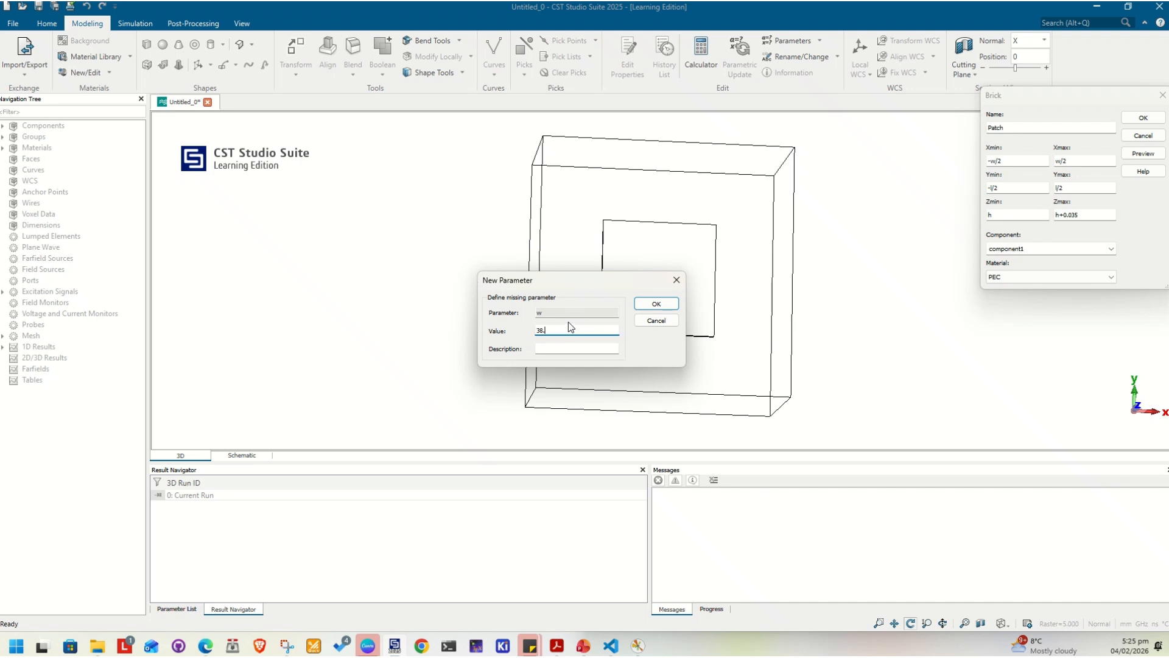
{"action": "left_click", "coordinate": [656, 304]}
{"action": "left_click", "coordinate": [656, 303]}
{"action": "left_click_drag", "start_coordinate": [590, 280], "coordinate": [676, 308]}
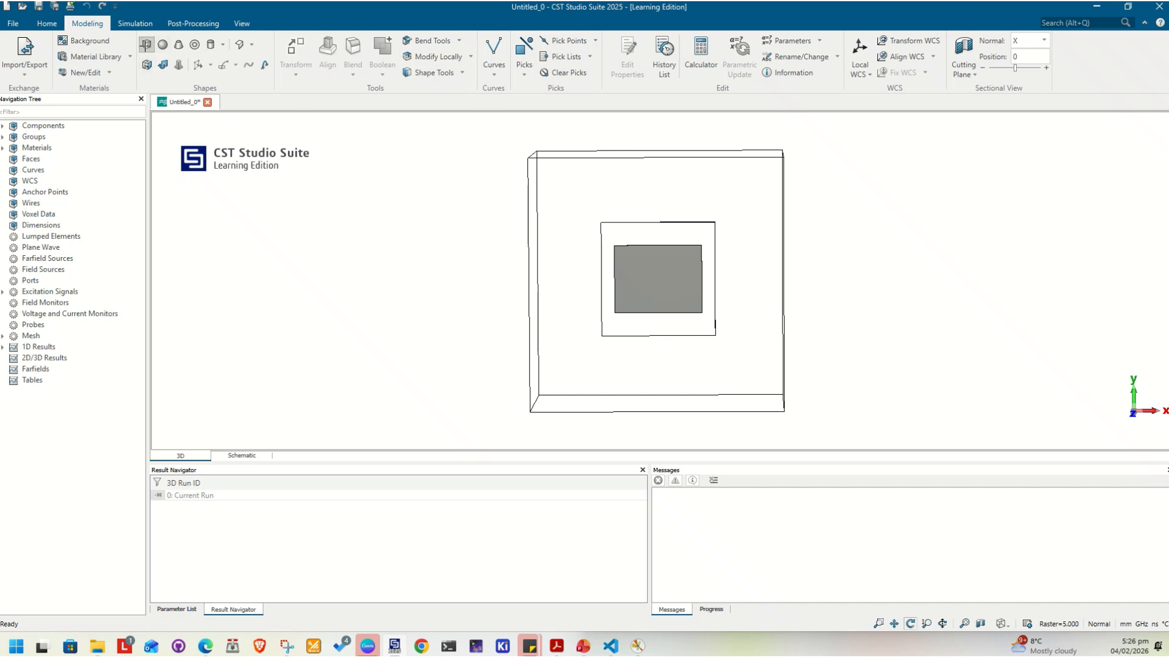
Step: Start a new brick named feed with Xmin -fw/2 and Xmax fw/2
{"action": "left_click", "coordinate": [146, 43]}
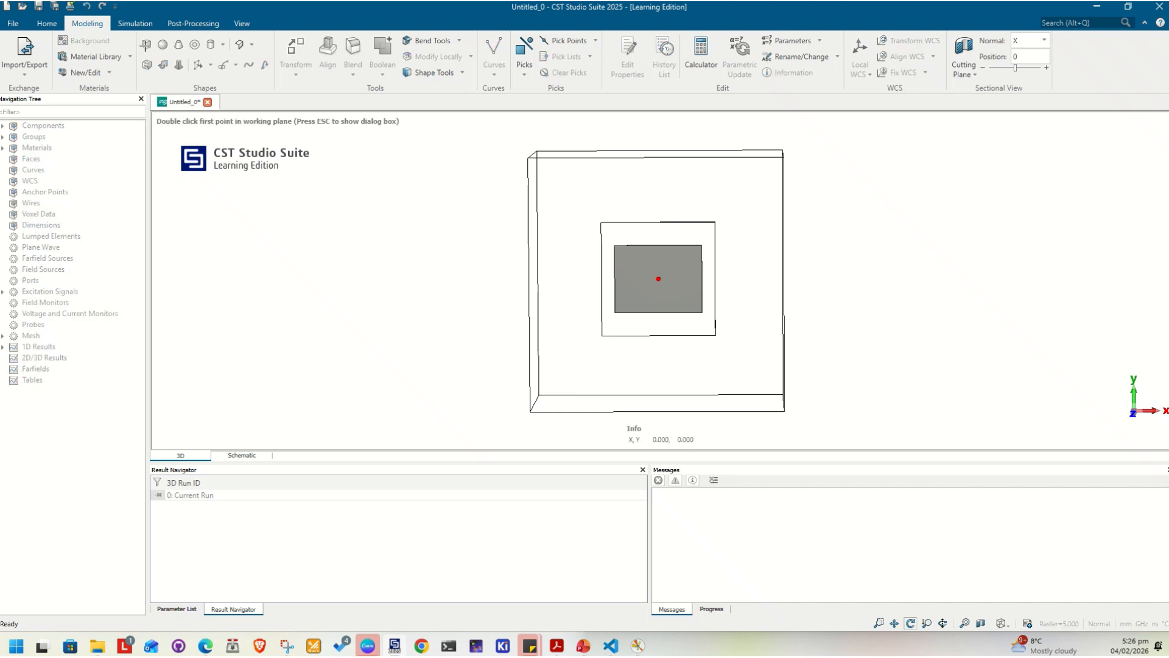
{"action": "key", "text": "Escape"}
{"action": "type", "text": "feed"}
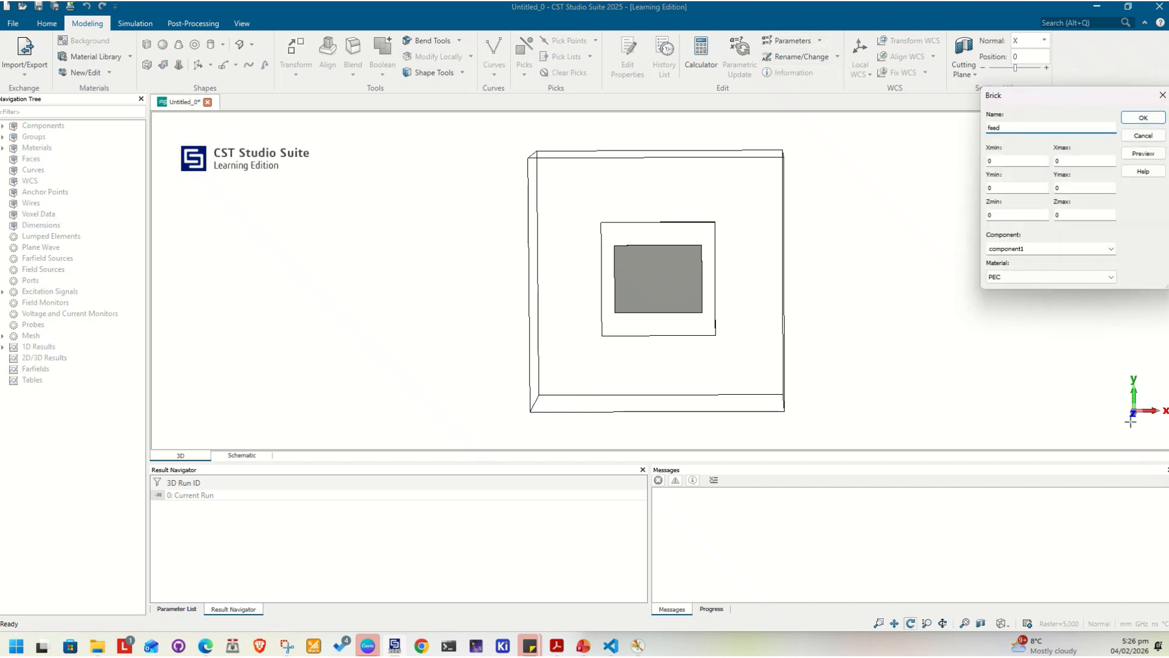
{"action": "key", "text": "Tab"}
{"action": "key", "text": "Tab"}
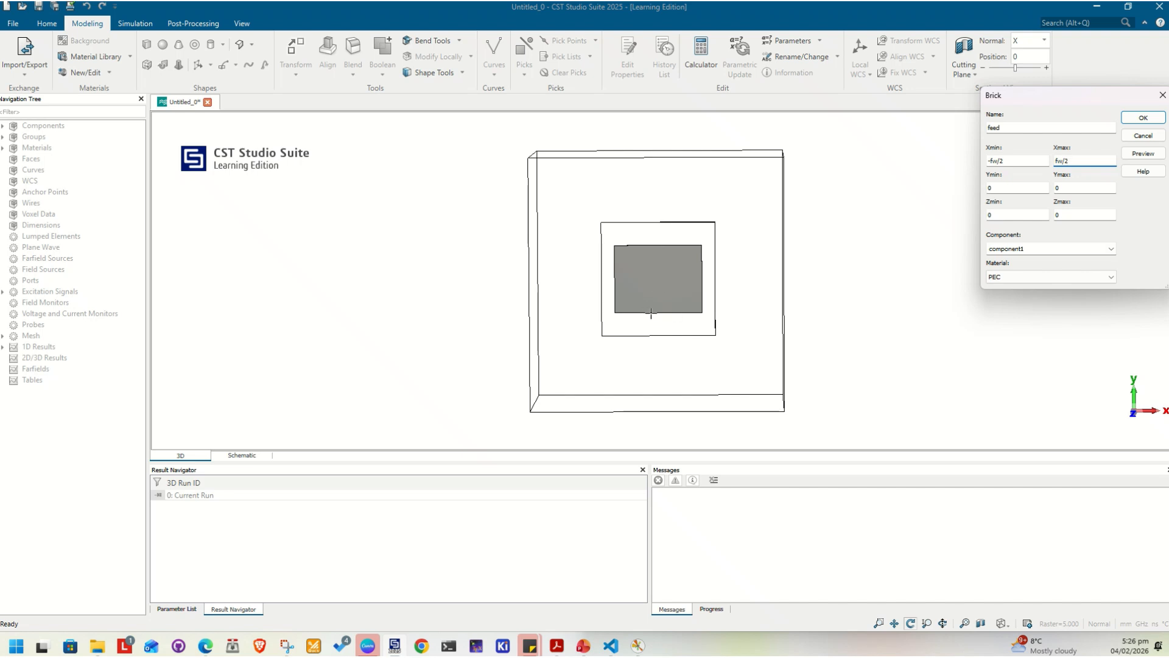
Step: Set the feed brick's Ymin to -d/2, Ymax to -l/2, Zmin to h and Zmax to h+0.035
{"action": "left_click", "coordinate": [998, 193]}
{"action": "type", "text": "-d/2"}
{"action": "key", "text": "Tab"}
{"action": "type", "text": "-l/2"}
{"action": "key", "text": "Tab"}
{"action": "type", "text": "h"}
{"action": "key", "text": "Tab"}
Step: Preview the feed brick, defining the missing parameter fw as 3.13, and create it
{"action": "left_click", "coordinate": [1143, 153]}
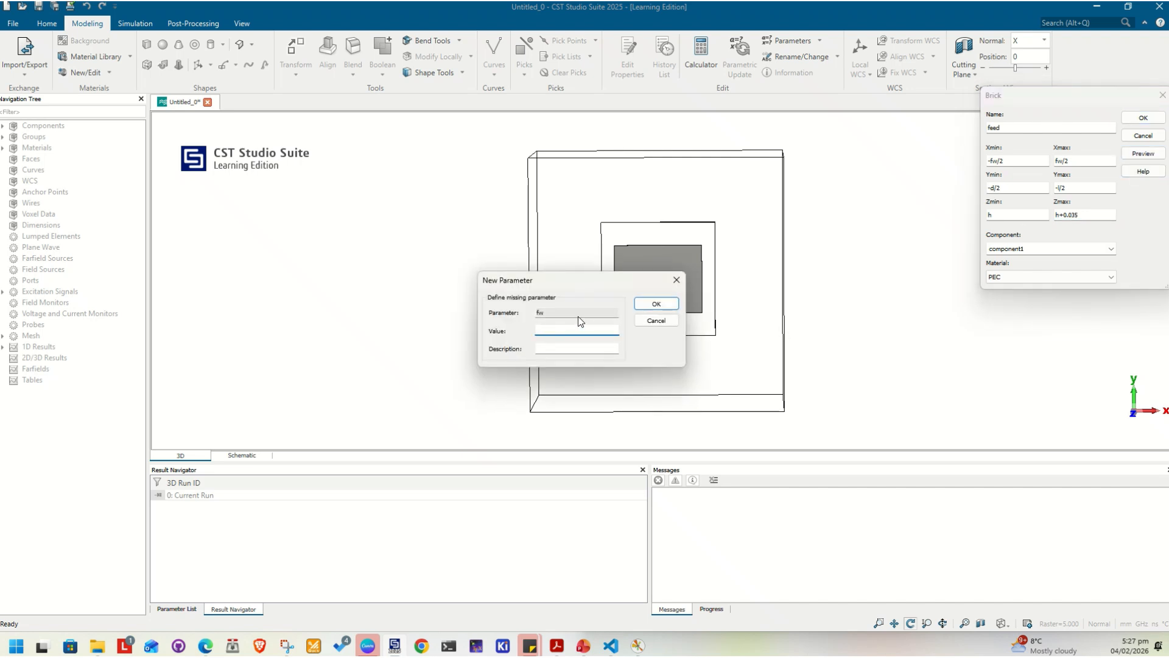
{"action": "type", "text": "3.13"}
{"action": "left_click", "coordinate": [655, 303]}
{"action": "mouse_move", "coordinate": [669, 316]}
{"action": "left_mouse_down"}
{"action": "mouse_move", "coordinate": [835, 263]}
{"action": "mouse_move", "coordinate": [720, 284]}
{"action": "mouse_move", "coordinate": [669, 316]}
{"action": "left_mouse_up"}
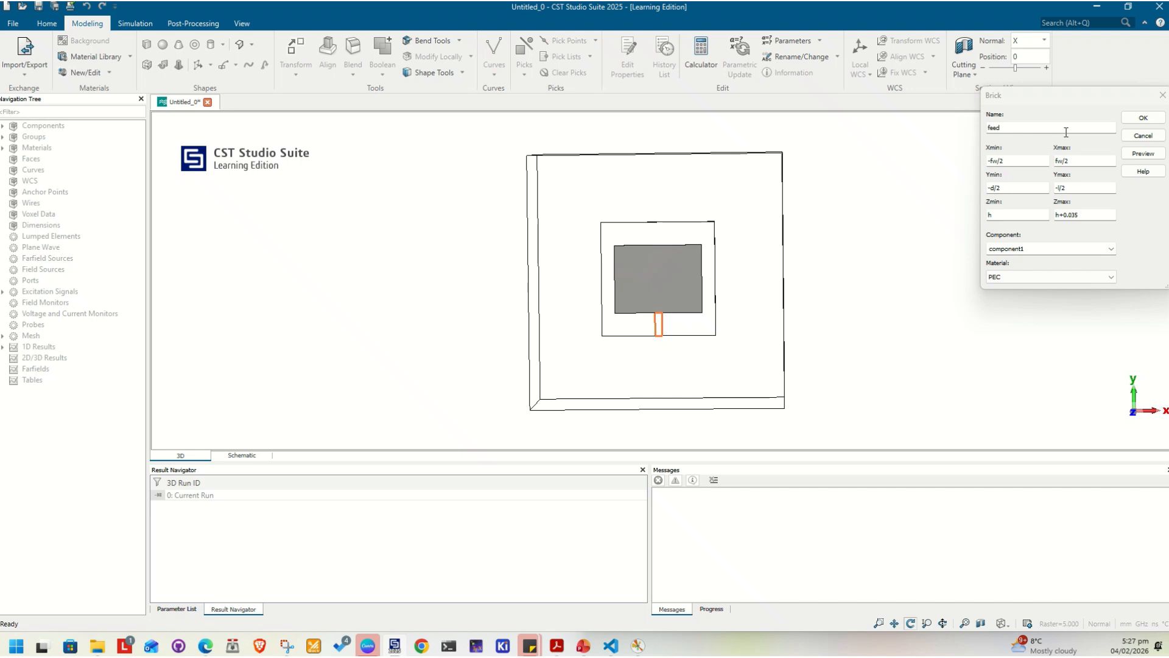
{"action": "left_click", "coordinate": [1143, 117]}
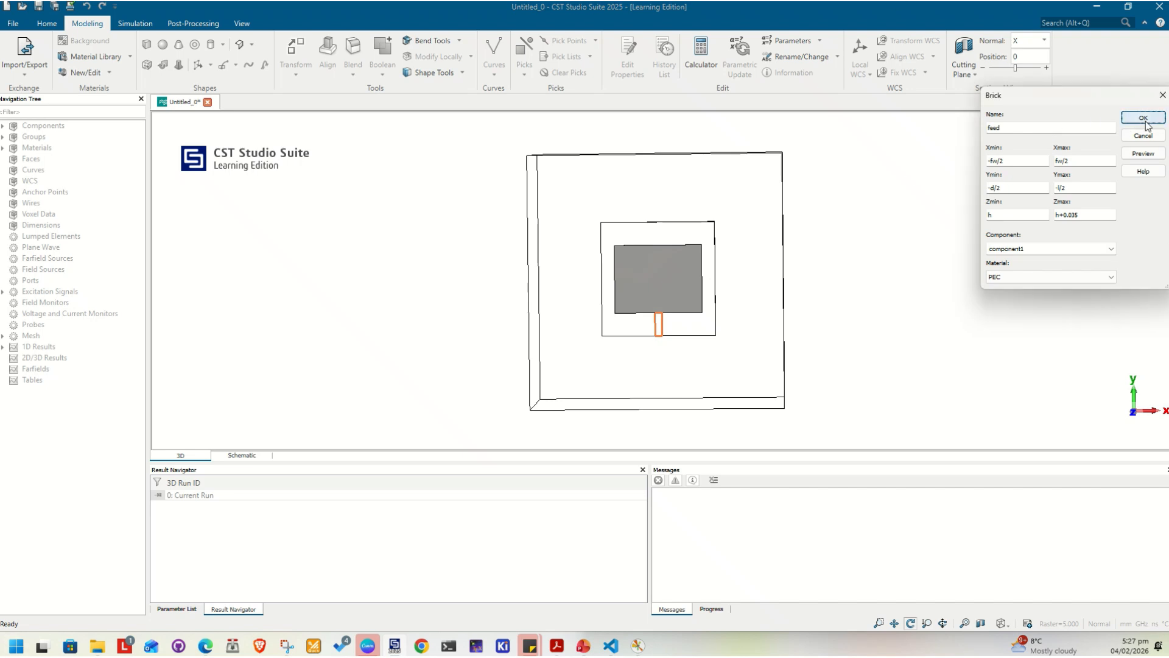
Step: Pick the thin end face of the feed line at the substrate's edge
{"action": "left_click_drag", "start_coordinate": [1087, 161], "coordinate": [761, 119]}
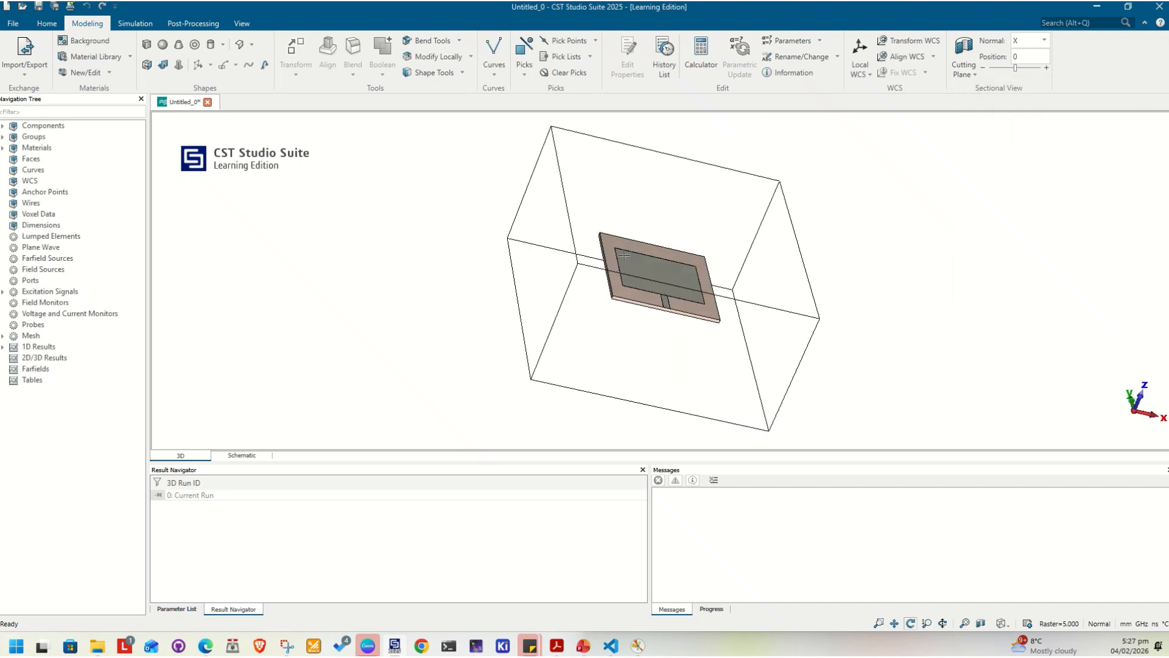
{"action": "left_click_drag", "start_coordinate": [623, 255], "coordinate": [643, 305]}
{"action": "scroll", "coordinate": [645, 305], "scroll_direction": "up", "scroll_amount": 3}
{"action": "scroll", "coordinate": [645, 304], "scroll_direction": "up", "scroll_amount": 3}
{"action": "left_click_drag", "start_coordinate": [734, 325], "coordinate": [695, 290]}
{"action": "scroll", "coordinate": [738, 296], "scroll_direction": "up", "scroll_amount": 3}
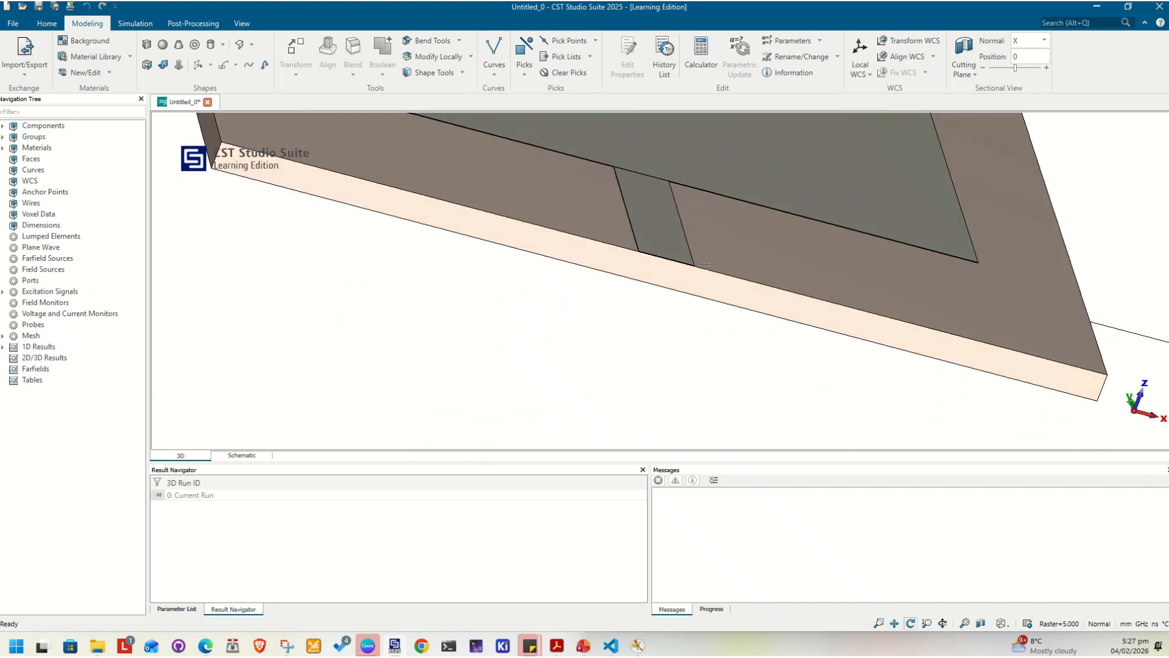
{"action": "scroll", "coordinate": [698, 276], "scroll_direction": "up", "scroll_amount": 3}
{"action": "scroll", "coordinate": [631, 271], "scroll_direction": "up", "scroll_amount": 3}
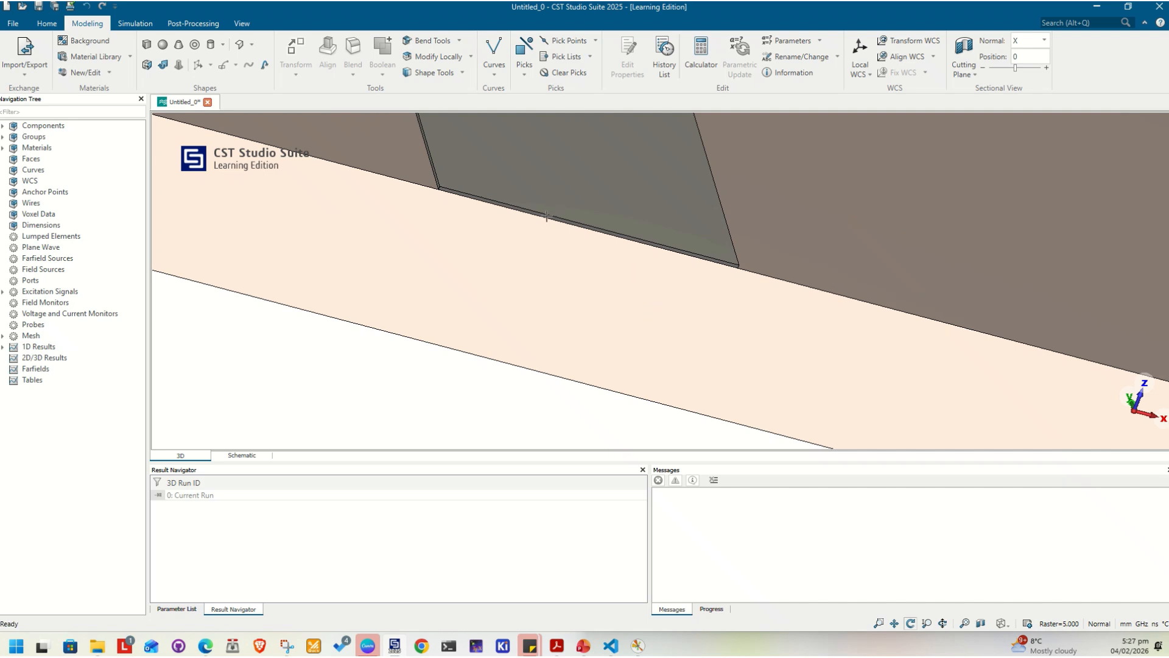
{"action": "key", "text": "f"}
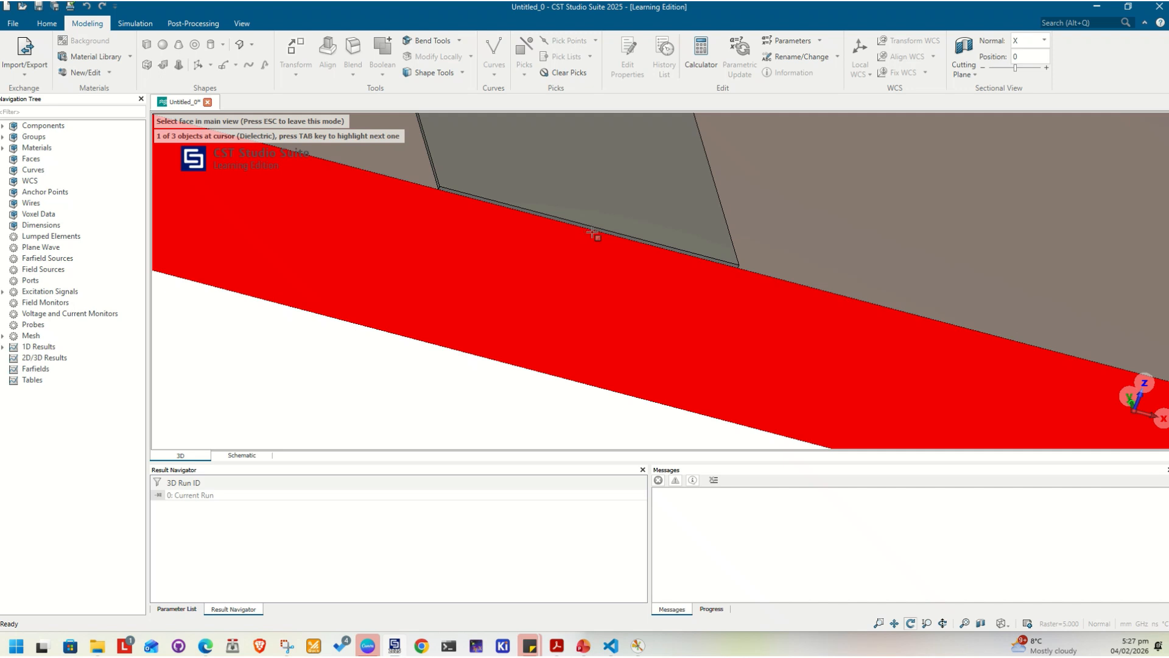
{"action": "scroll", "coordinate": [587, 237], "scroll_direction": "up", "scroll_amount": 3}
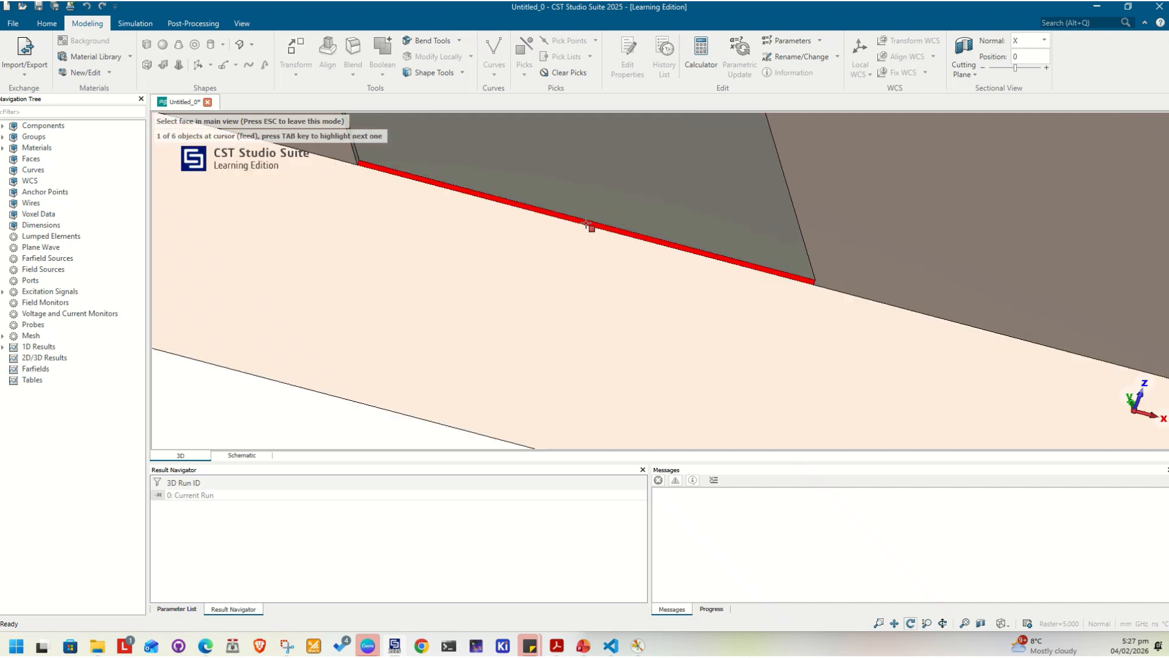
{"action": "left_click", "coordinate": [554, 214]}
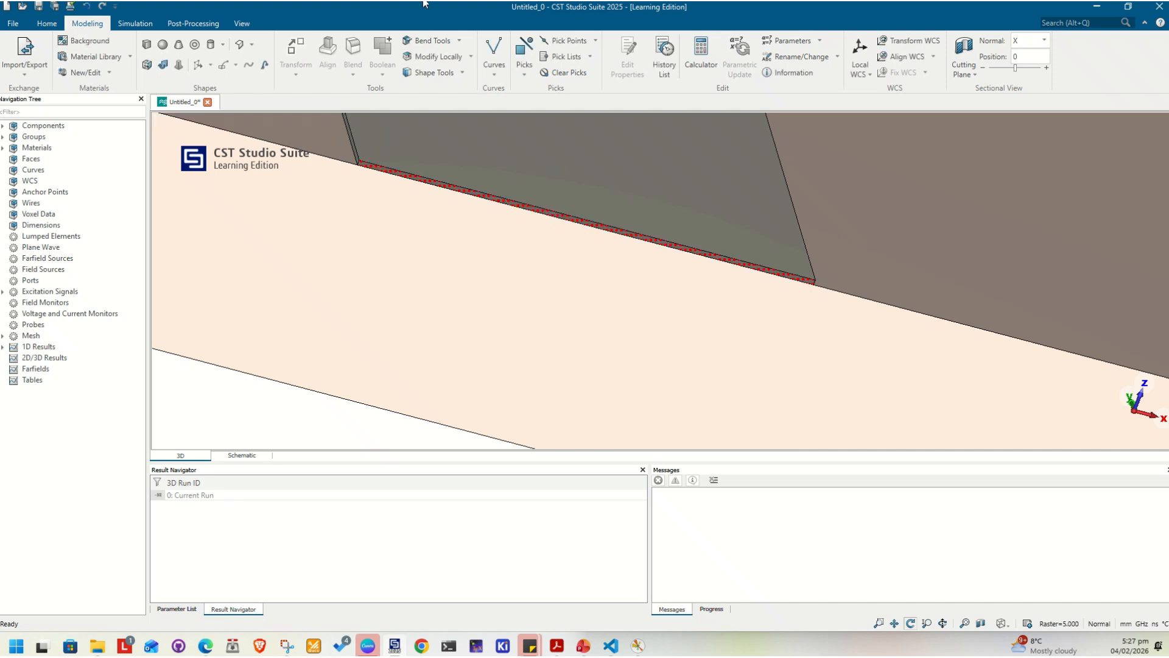
Step: Construct a microstrip waveguide port from the picked feed face with the Calculate port extension coefficient macro
{"action": "left_click", "coordinate": [39, 26]}
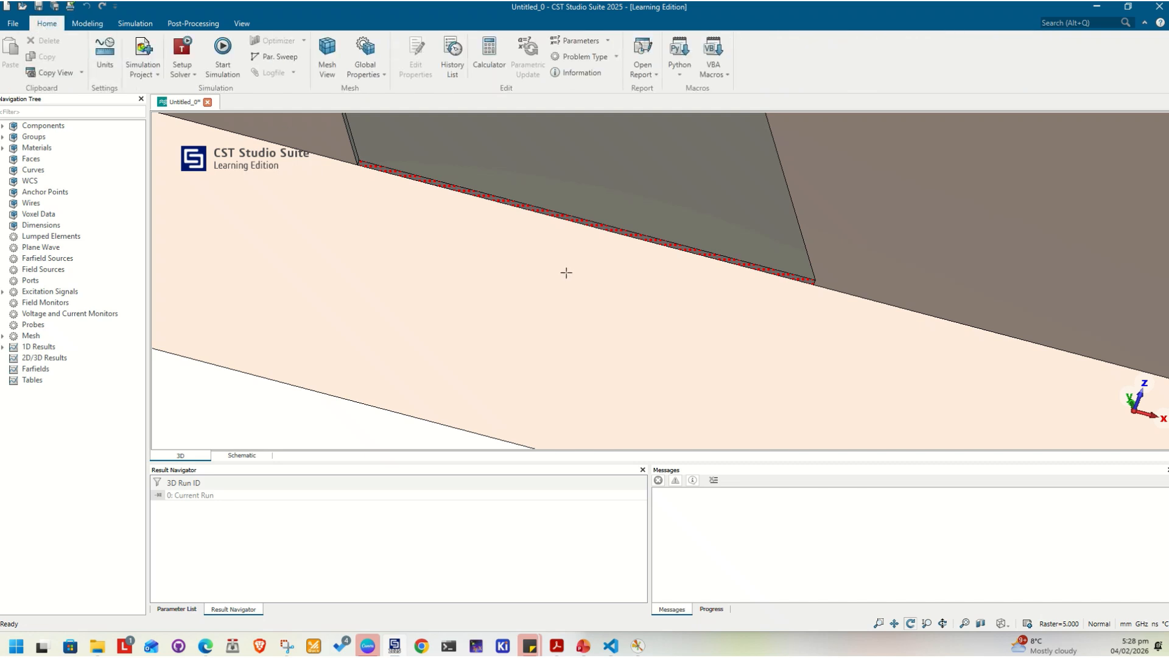
{"action": "left_click", "coordinate": [724, 74]}
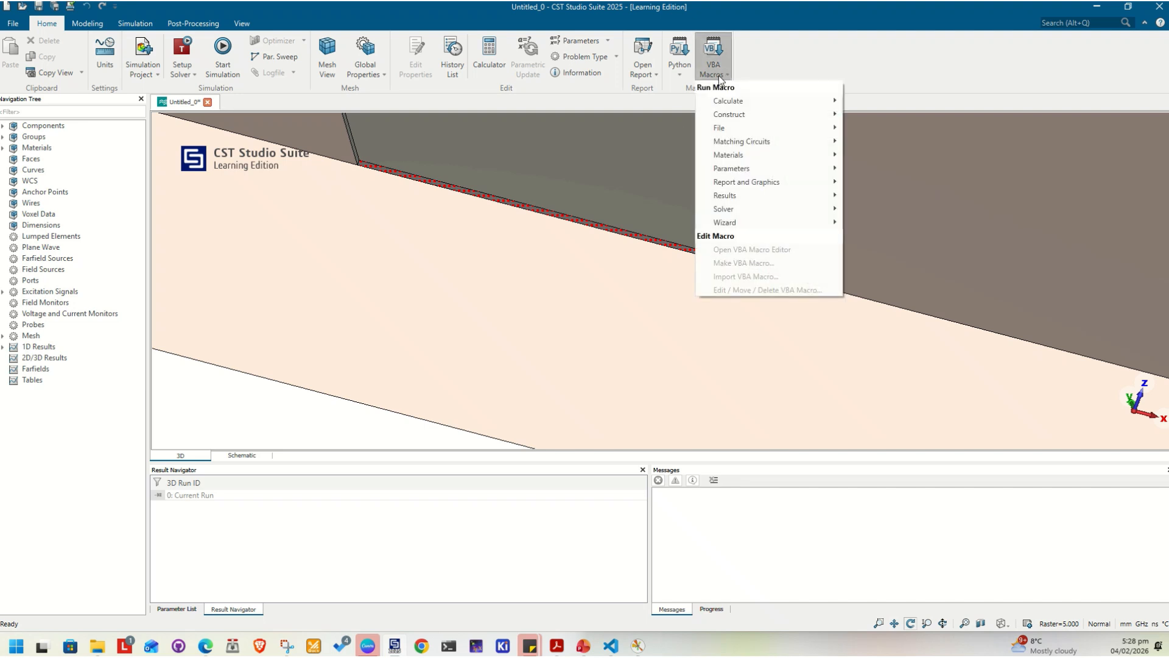
{"action": "mouse_move", "coordinate": [757, 211]}
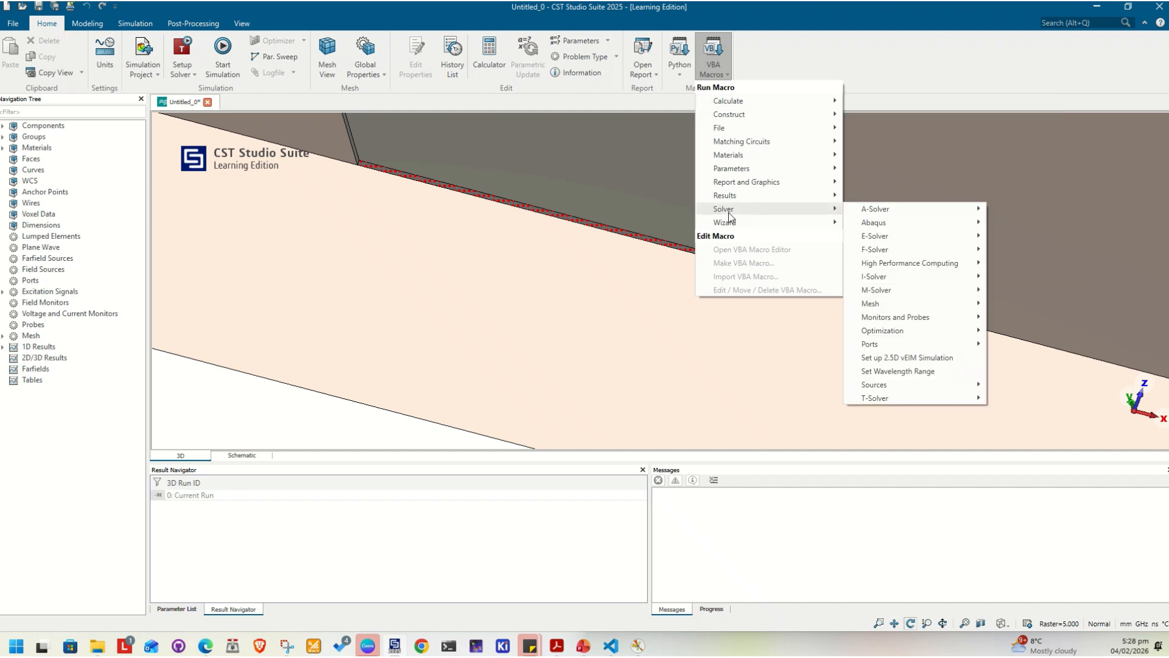
{"action": "mouse_move", "coordinate": [923, 345]}
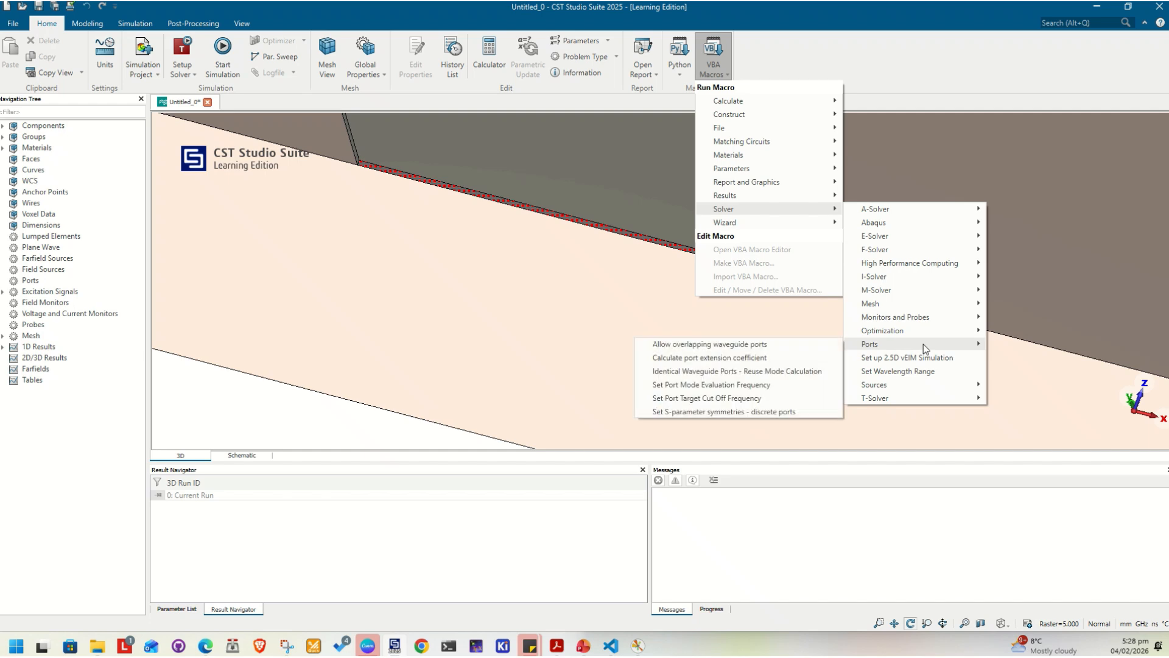
{"action": "left_click", "coordinate": [758, 358]}
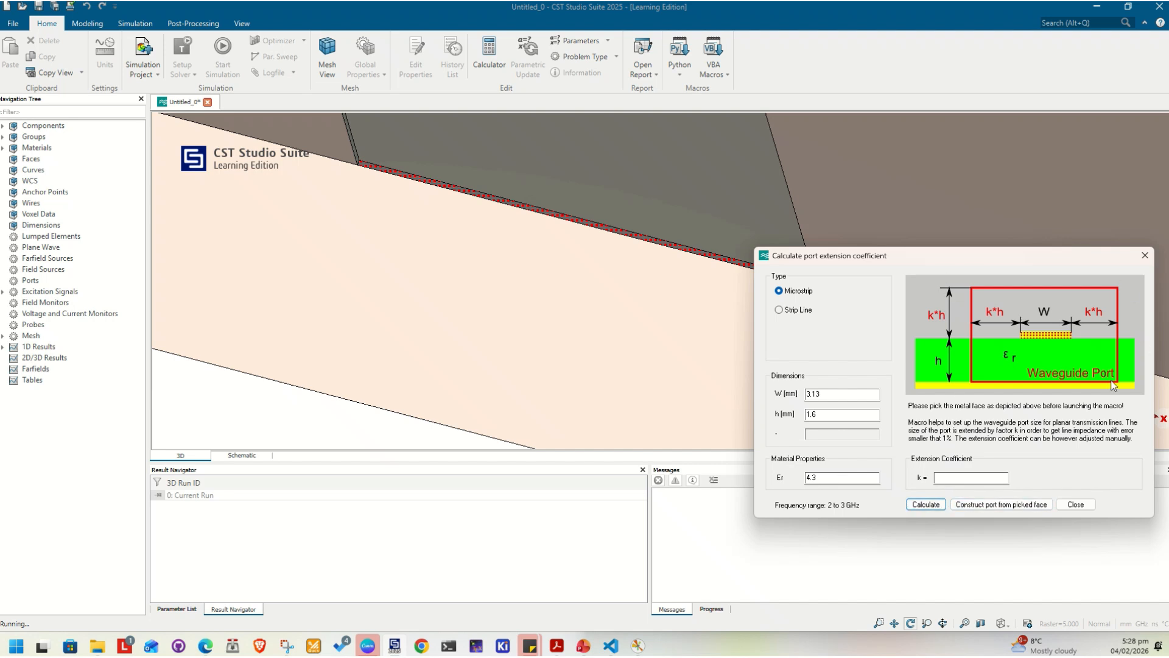
{"action": "left_click", "coordinate": [996, 506]}
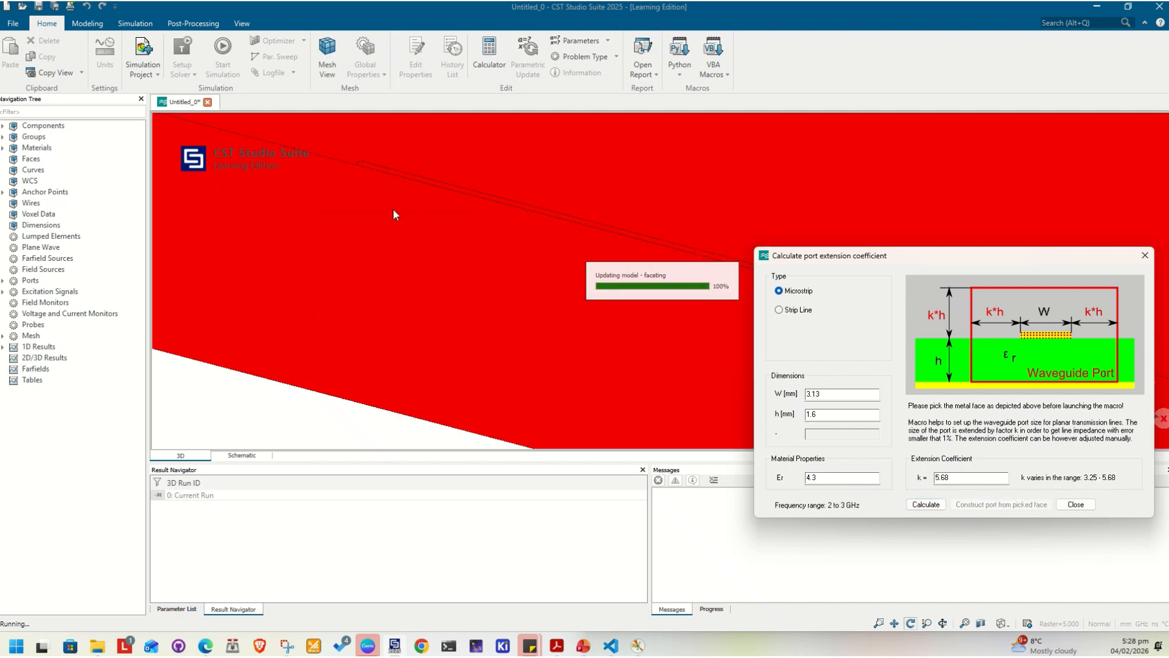
{"action": "left_click", "coordinate": [1141, 256]}
Step: Open the global hexahedral mesh properties and update the mesh with 10 cells per wavelength
{"action": "left_click_drag", "start_coordinate": [751, 295], "coordinate": [558, 328]}
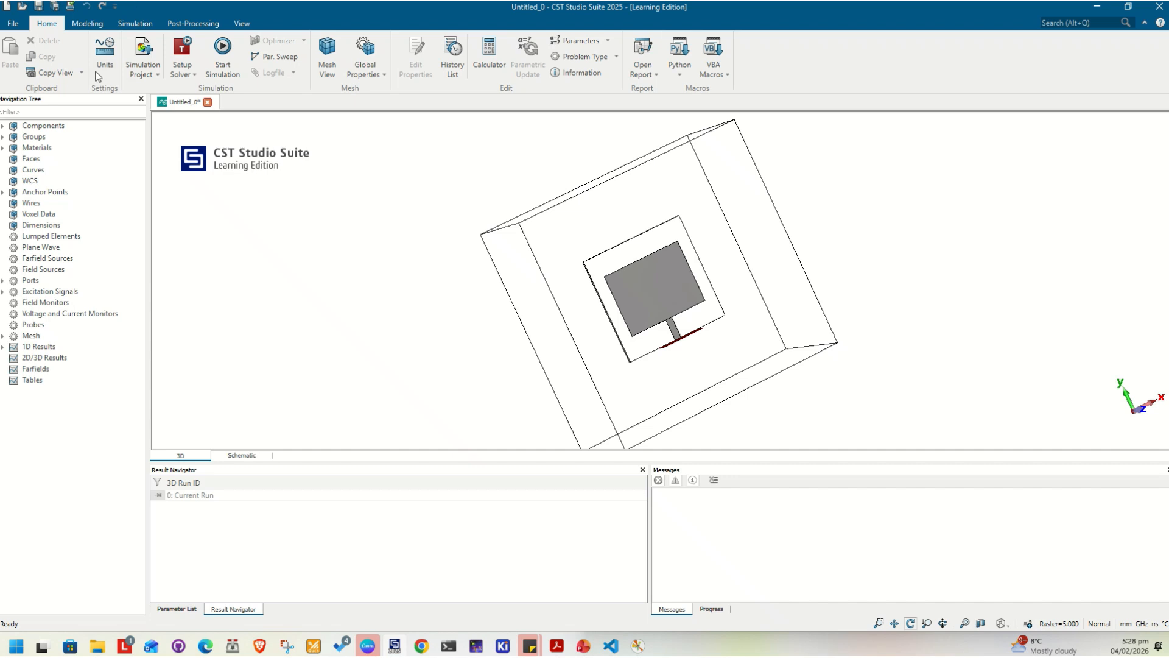
{"action": "left_click", "coordinate": [365, 48]}
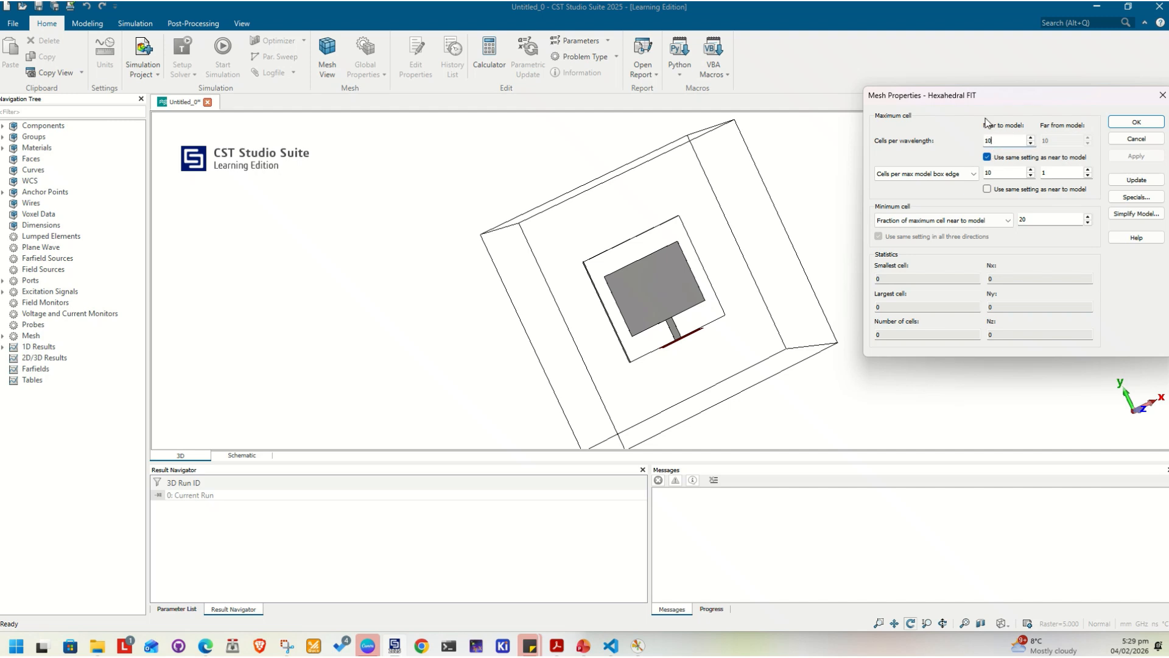
{"action": "left_click", "coordinate": [1136, 180]}
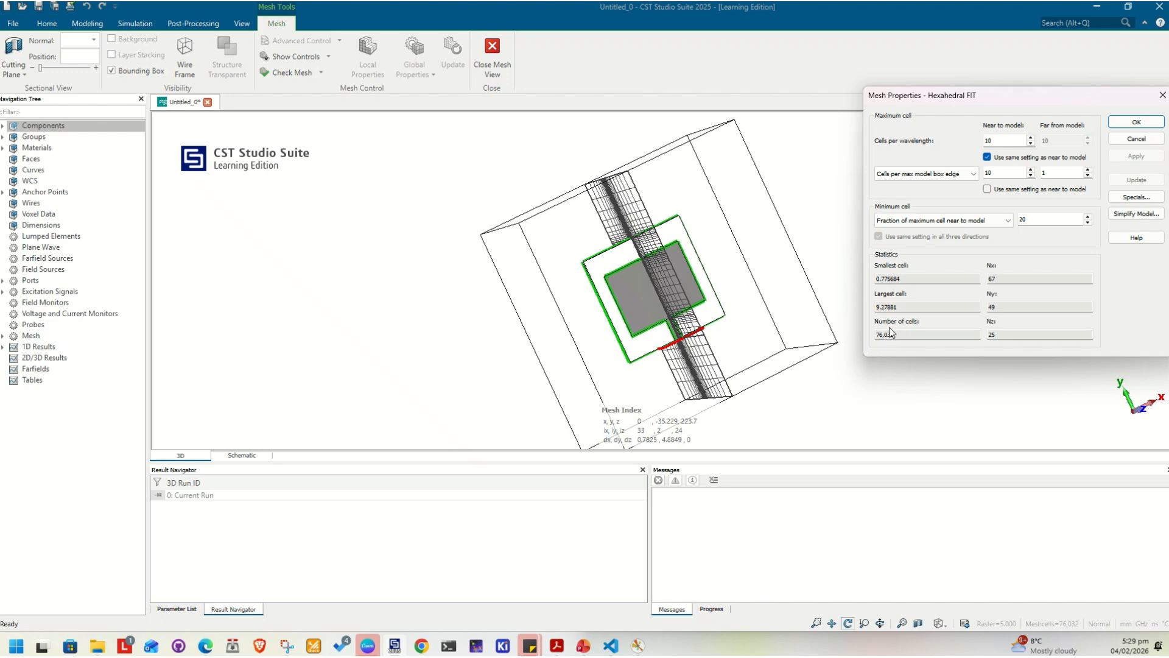
{"action": "left_click_drag", "start_coordinate": [738, 346], "coordinate": [736, 284]}
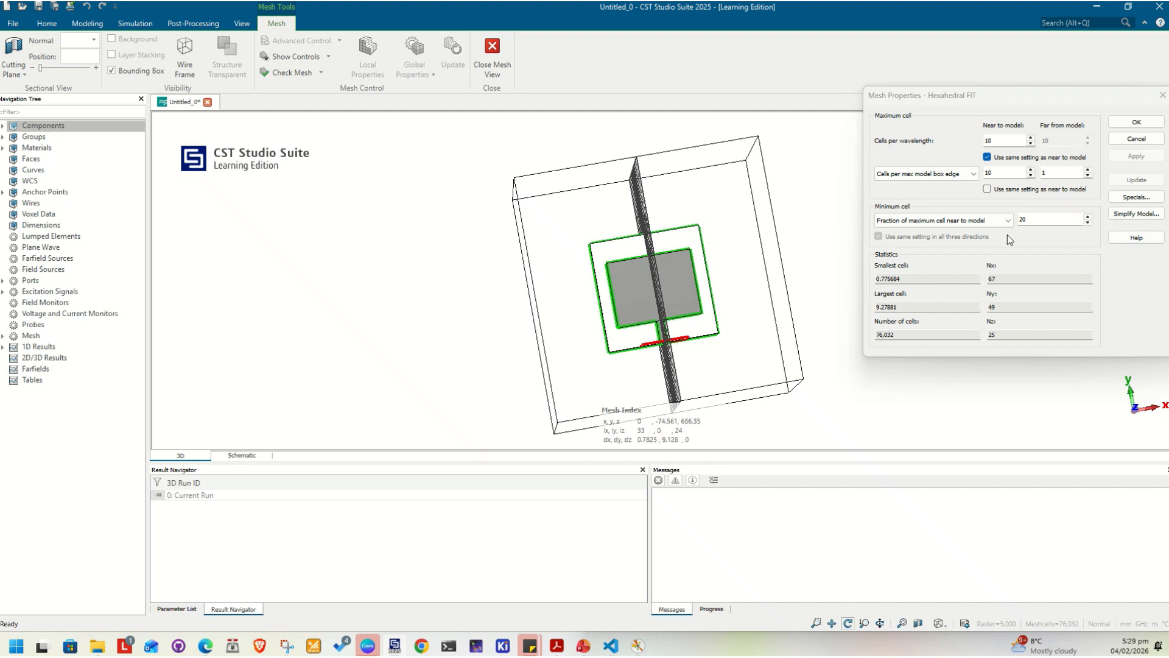
Step: Set the mesh to 20 cells per wavelength, apply it and inspect the mesh lines around the patch
{"action": "left_click", "coordinate": [993, 139]}
{"action": "type", "text": "20"}
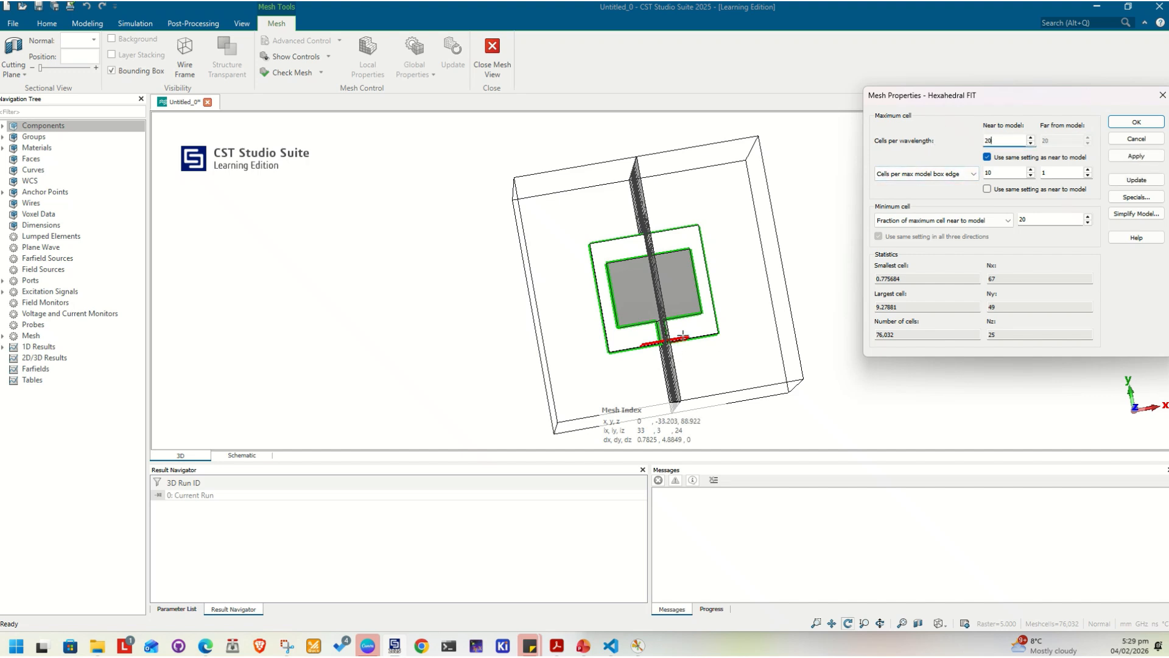
{"action": "left_click_drag", "start_coordinate": [688, 323], "coordinate": [715, 267]}
{"action": "scroll", "coordinate": [714, 267], "scroll_direction": "up", "scroll_amount": 5}
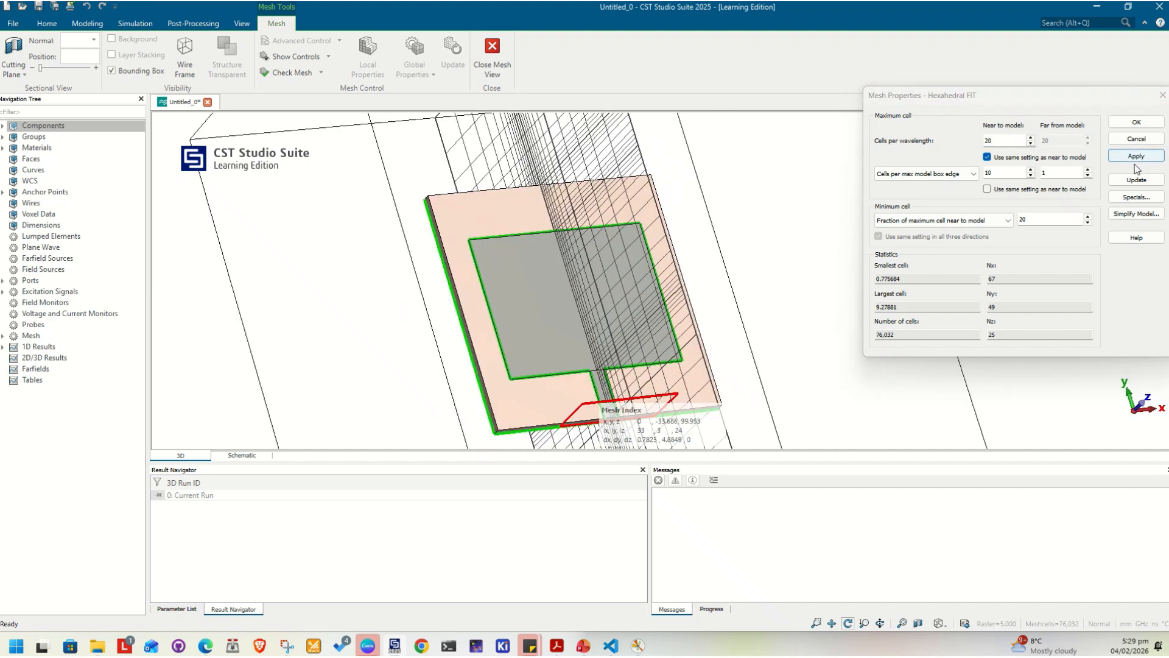
{"action": "left_click", "coordinate": [1136, 158]}
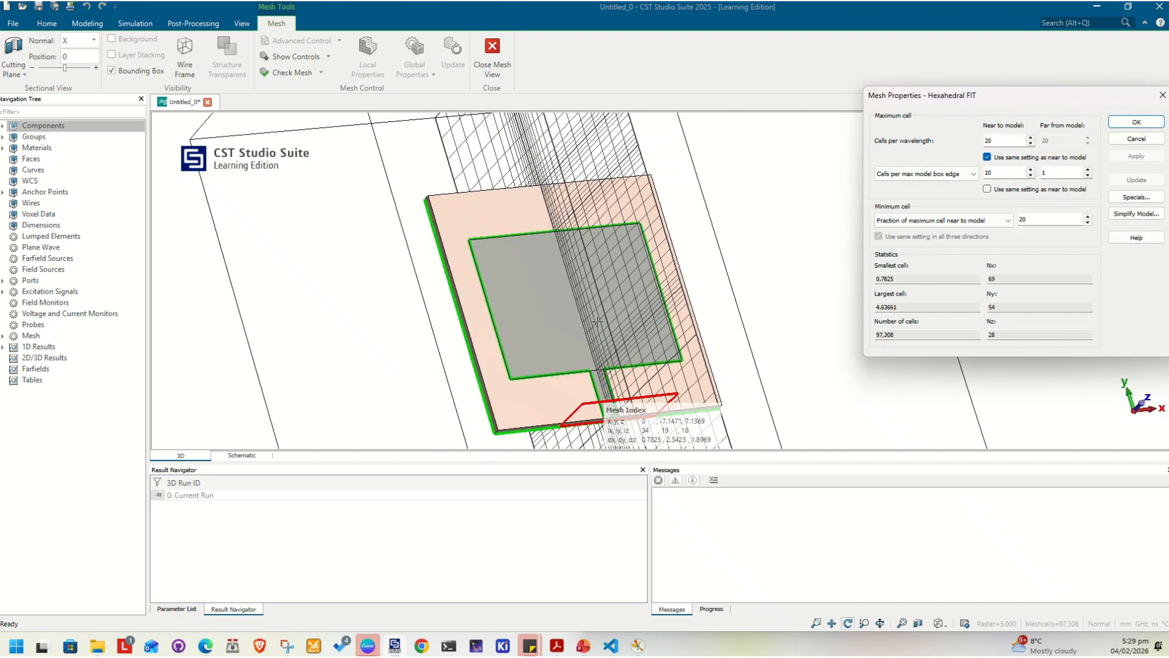
{"action": "scroll", "coordinate": [597, 322], "scroll_direction": "up", "scroll_amount": 6}
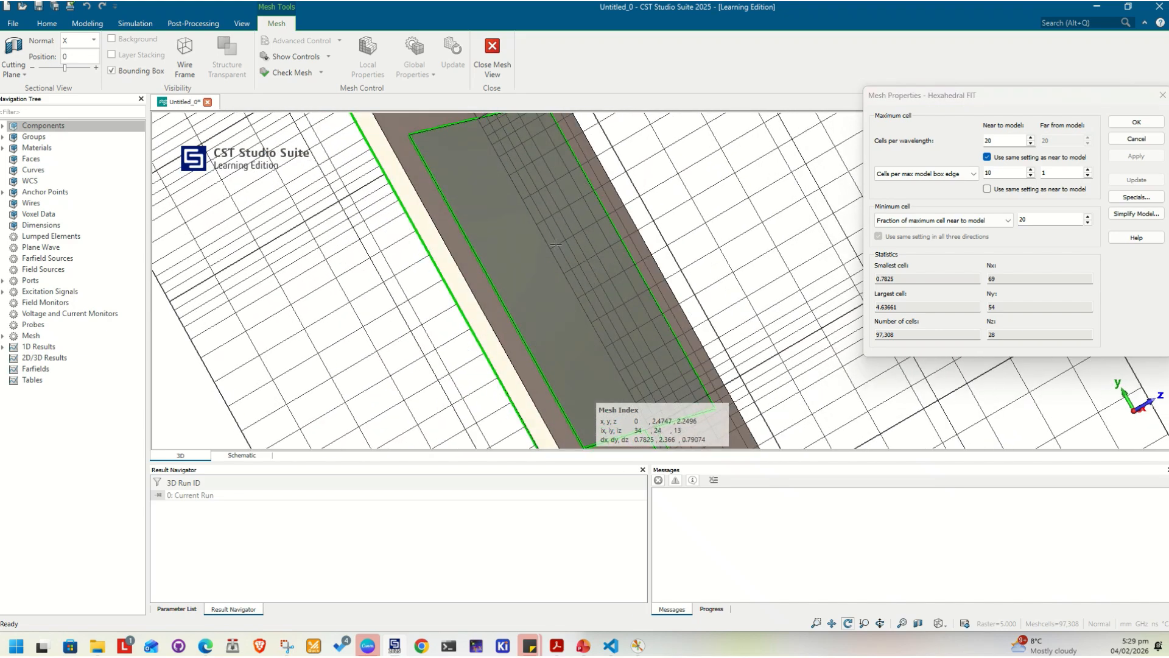
{"action": "scroll", "coordinate": [564, 247], "scroll_direction": "up", "scroll_amount": 3}
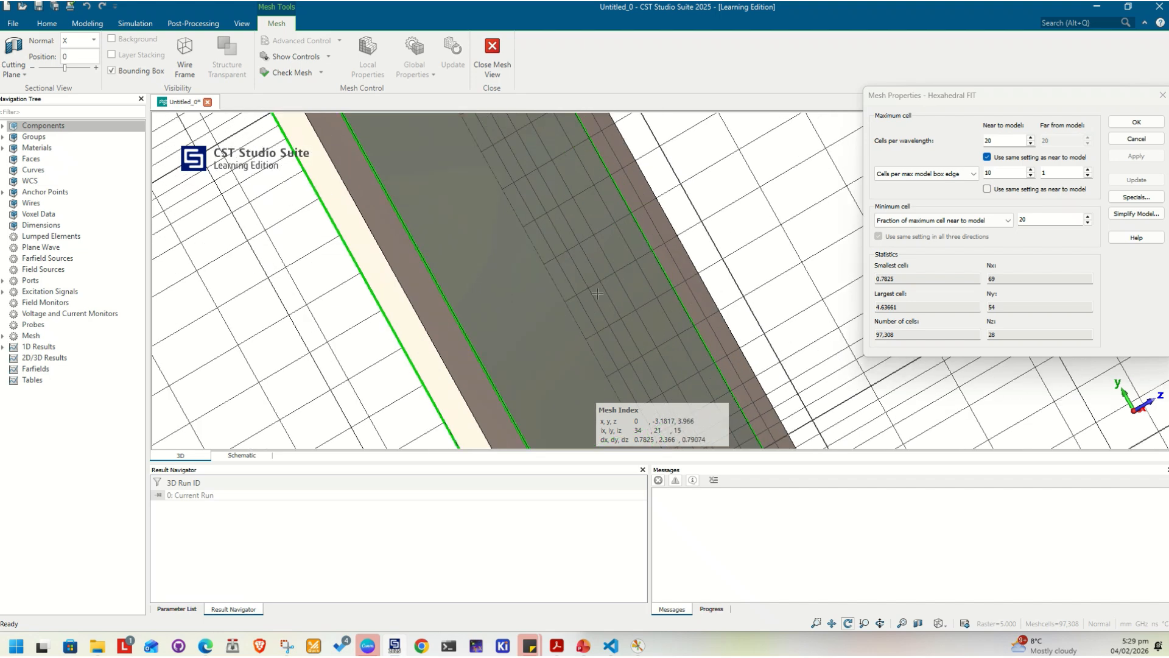
{"action": "scroll", "coordinate": [596, 293], "scroll_direction": "up", "scroll_amount": 2}
{"action": "scroll", "coordinate": [603, 280], "scroll_direction": "down", "scroll_amount": 6}
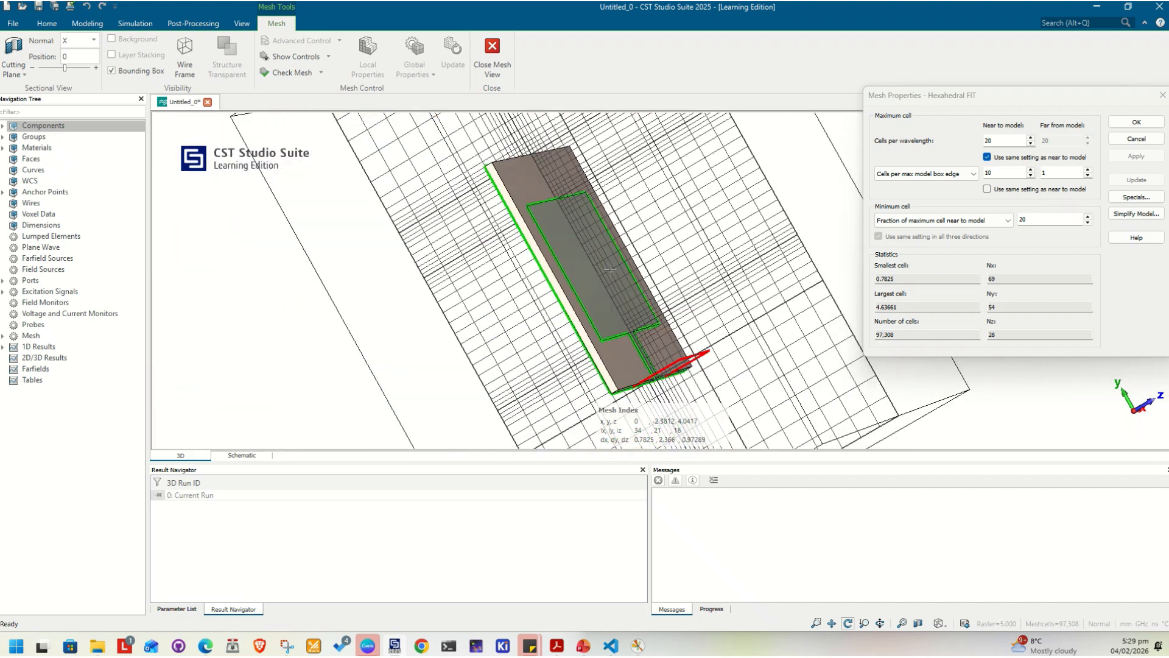
{"action": "scroll", "coordinate": [609, 270], "scroll_direction": "down", "scroll_amount": 2}
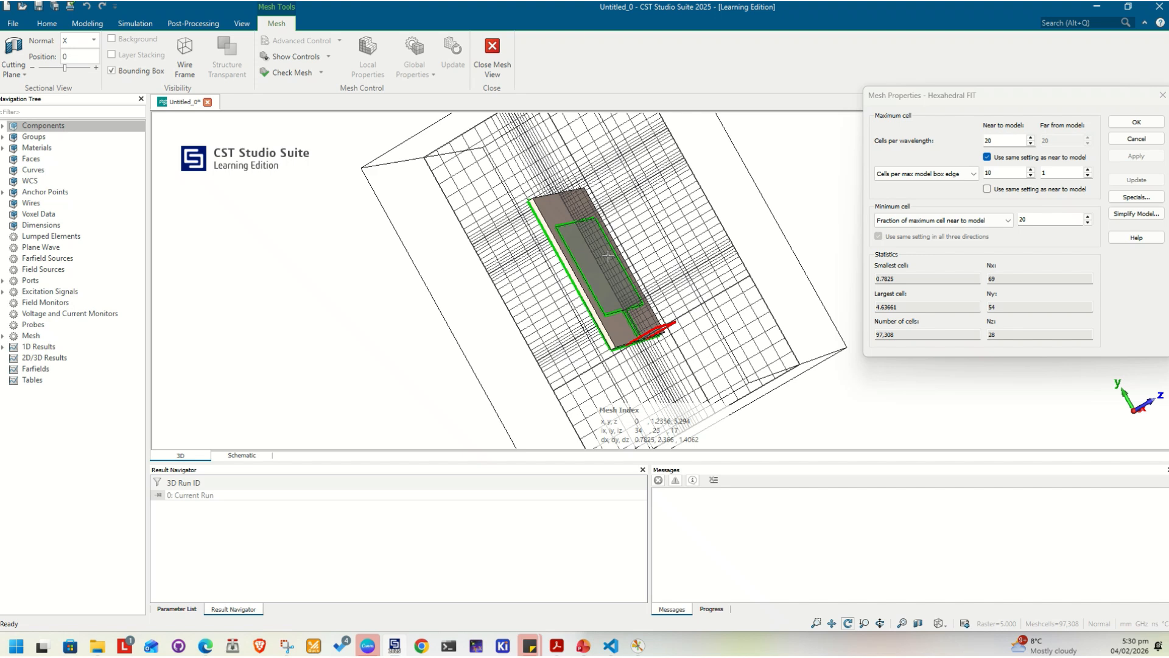
Step: Set the mesh to 10 cells per wavelength, update it and accept the hexahedral mesh properties
{"action": "left_click", "coordinate": [1000, 142]}
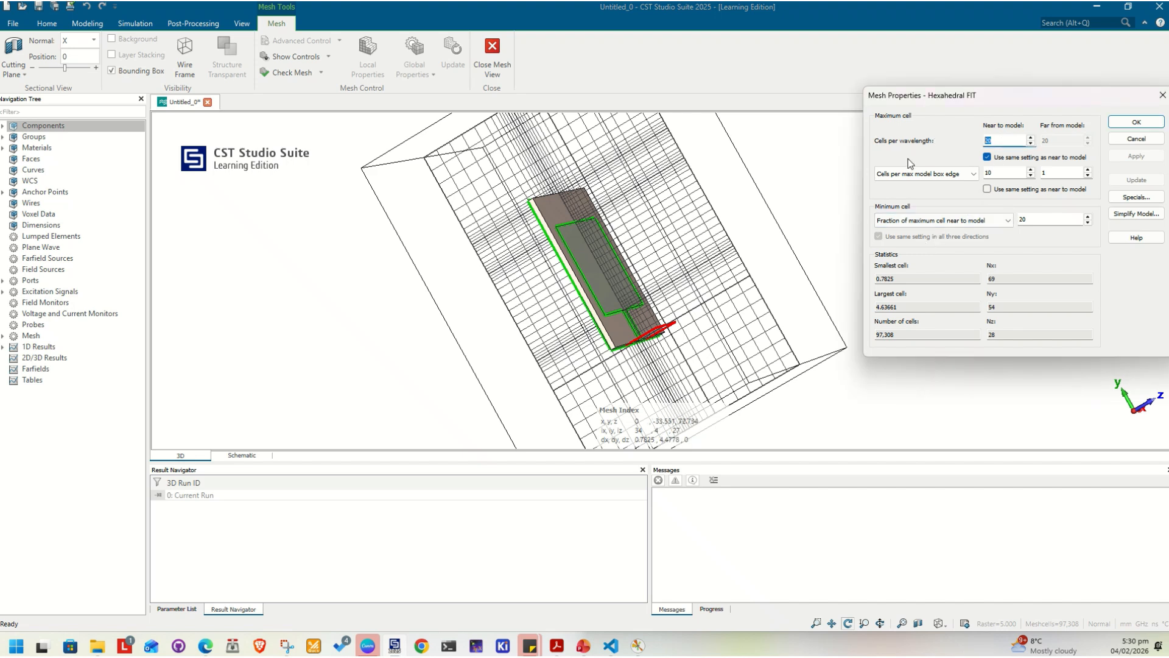
{"action": "type", "text": "1"}
{"action": "left_click", "coordinate": [1152, 180]}
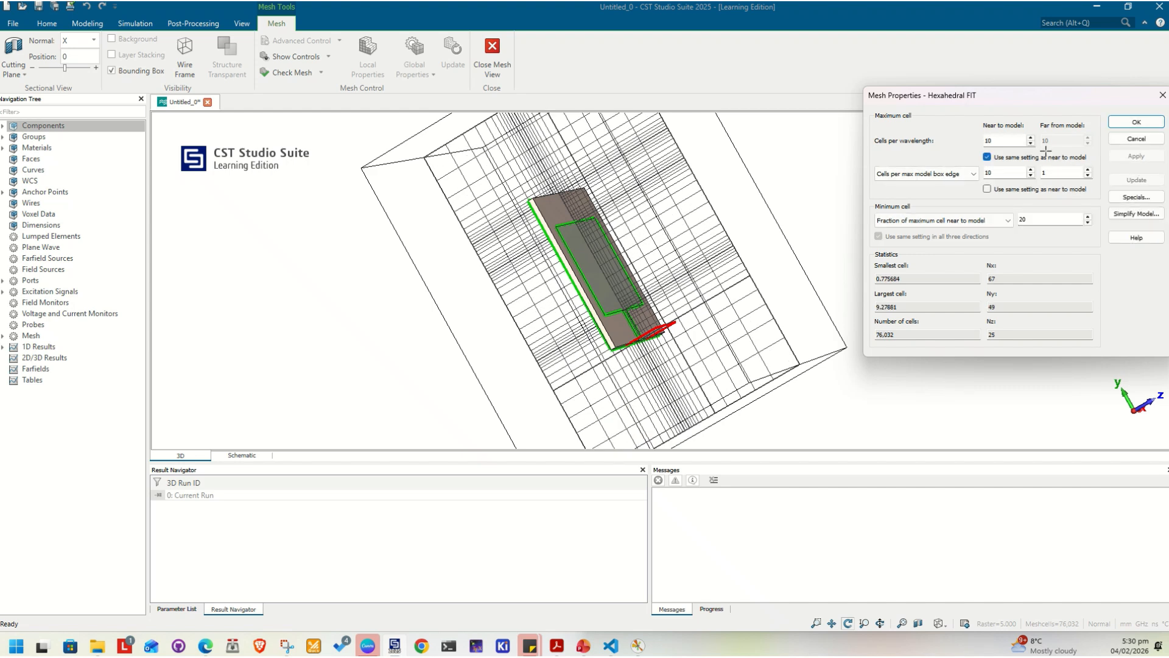
{"action": "left_click_drag", "start_coordinate": [561, 259], "coordinate": [292, 271]}
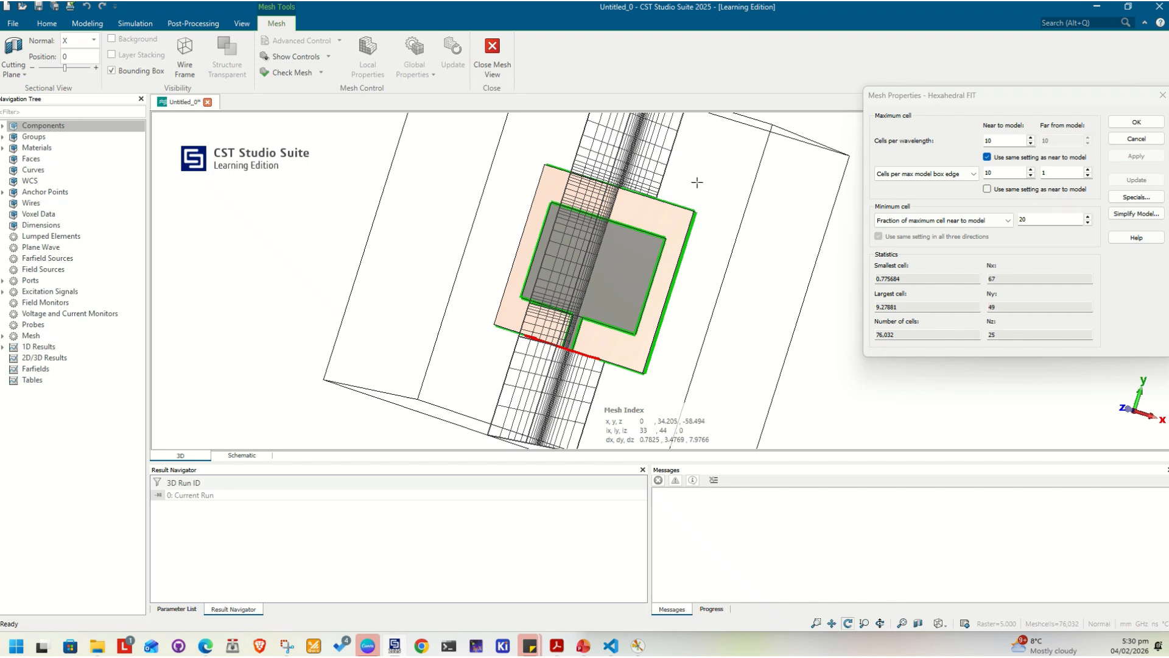
{"action": "left_click", "coordinate": [1127, 124]}
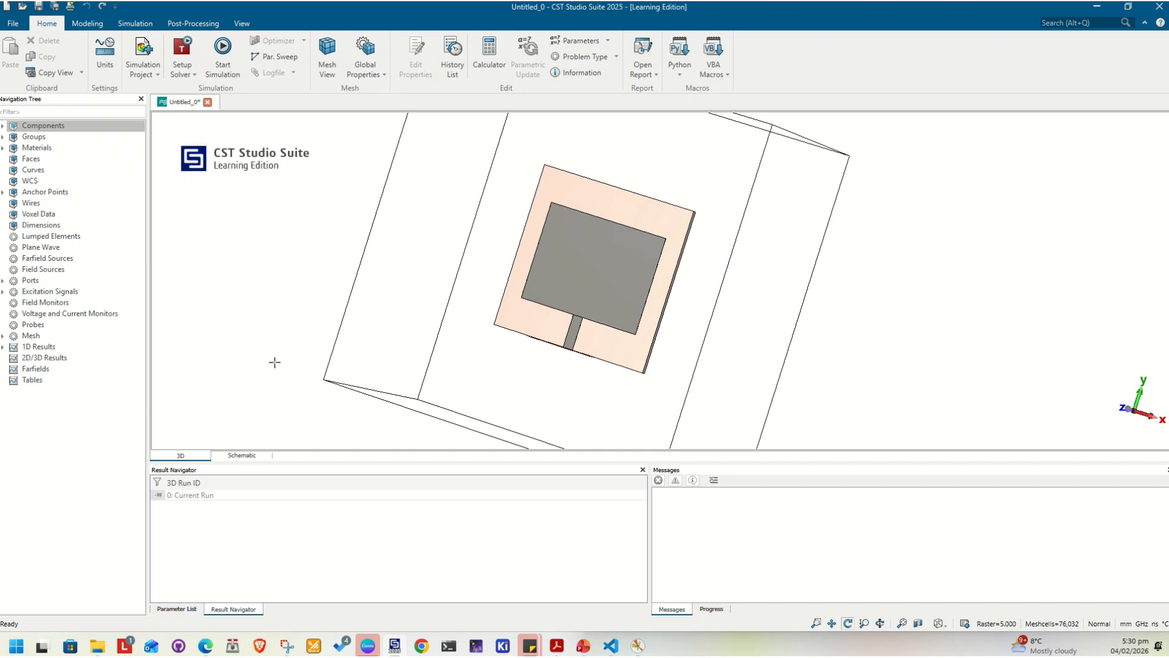
Step: Review the background material type and surrounding space distances in the background properties
{"action": "left_click", "coordinate": [134, 24]}
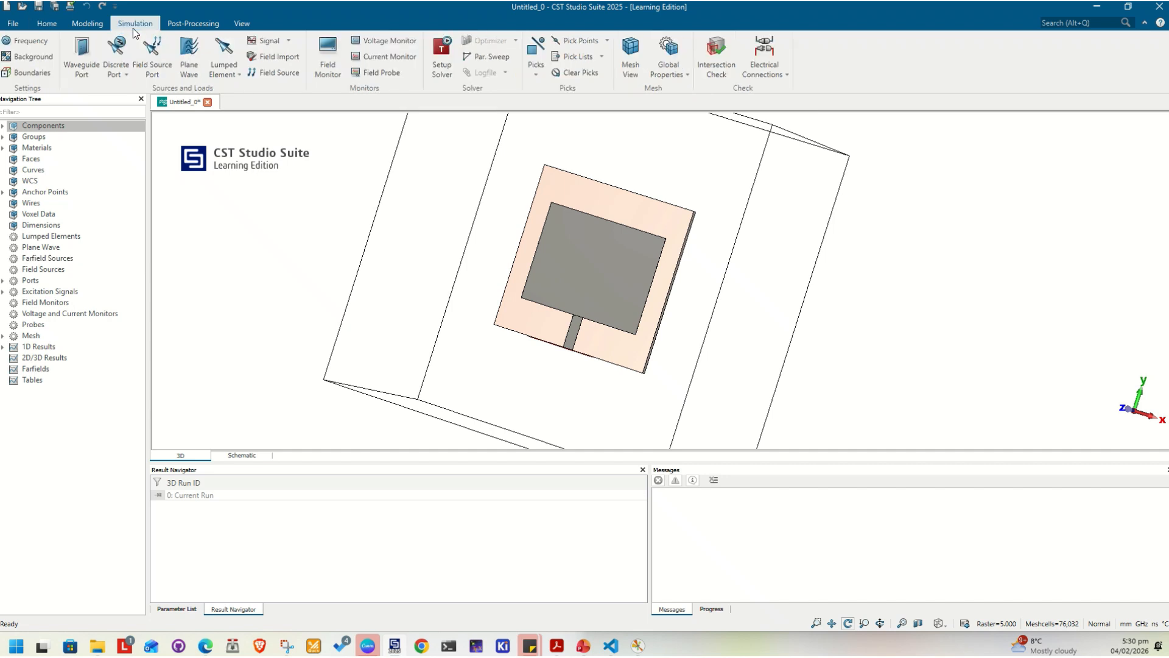
{"action": "left_click", "coordinate": [27, 56]}
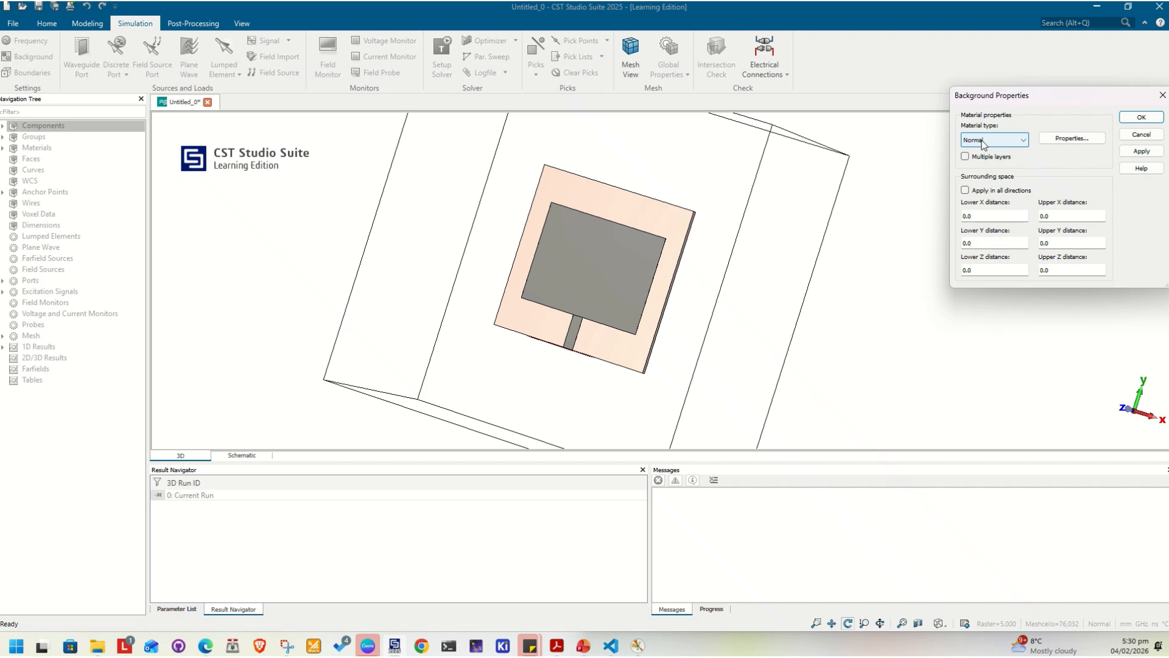
{"action": "left_click", "coordinate": [1141, 117]}
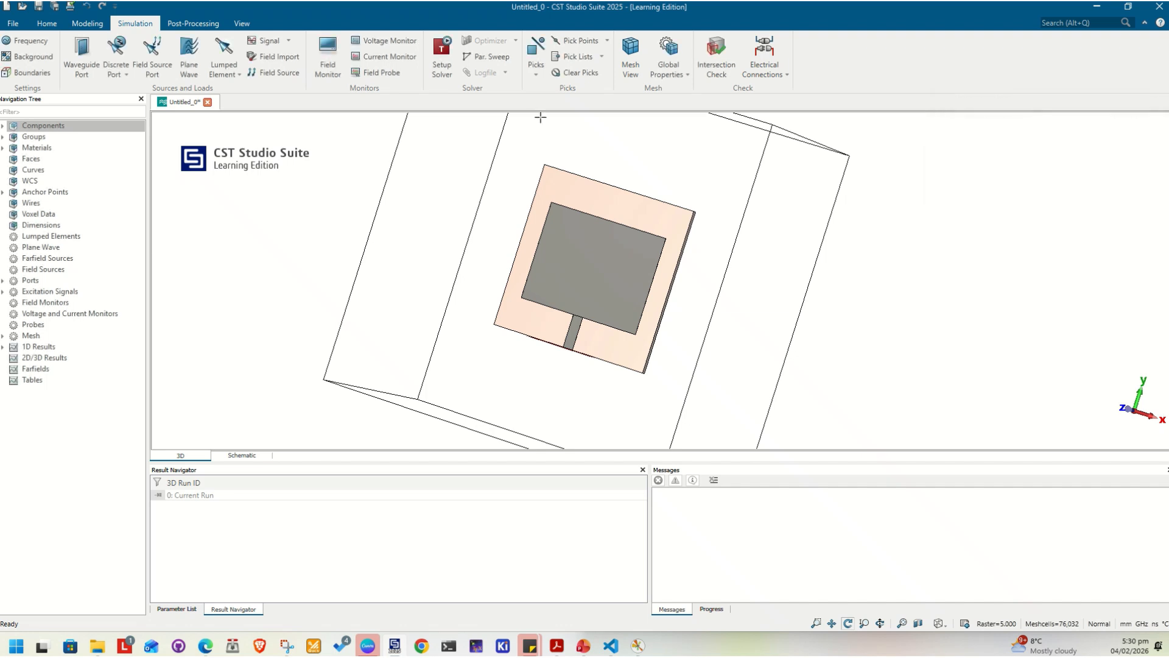
Step: Review the boundary conditions in all directions and the open boundary's PML distance settings without changing them
{"action": "left_click", "coordinate": [31, 76]}
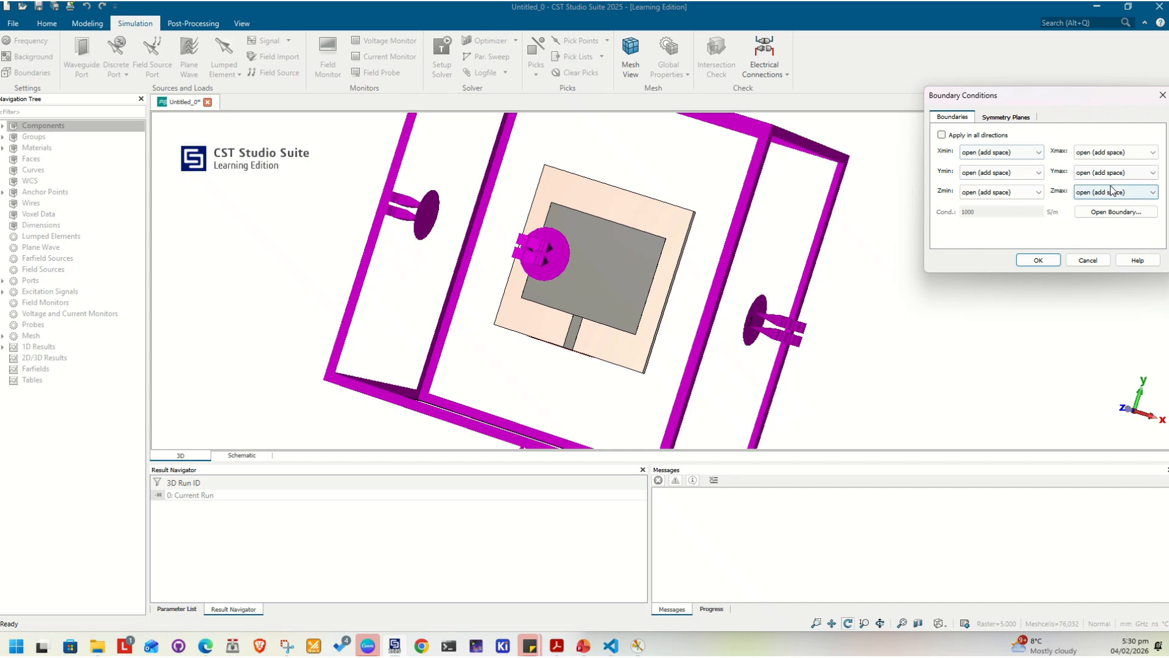
{"action": "left_click", "coordinate": [1103, 213]}
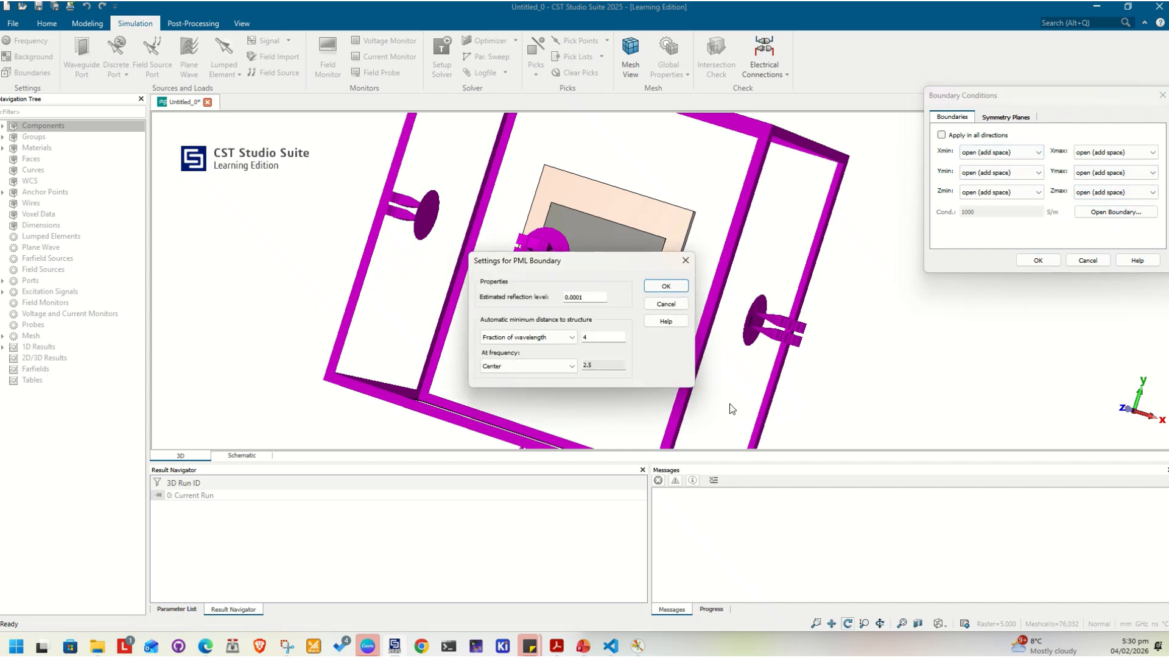
{"action": "left_click_drag", "start_coordinate": [595, 261], "coordinate": [941, 283]}
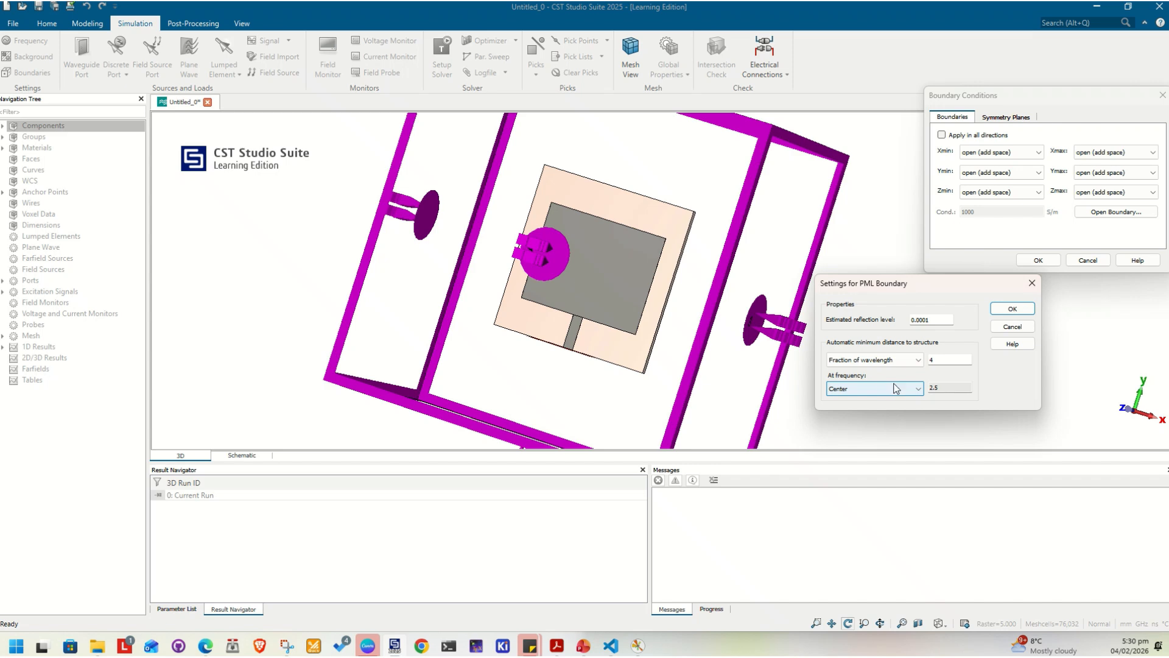
{"action": "left_click", "coordinate": [1029, 284]}
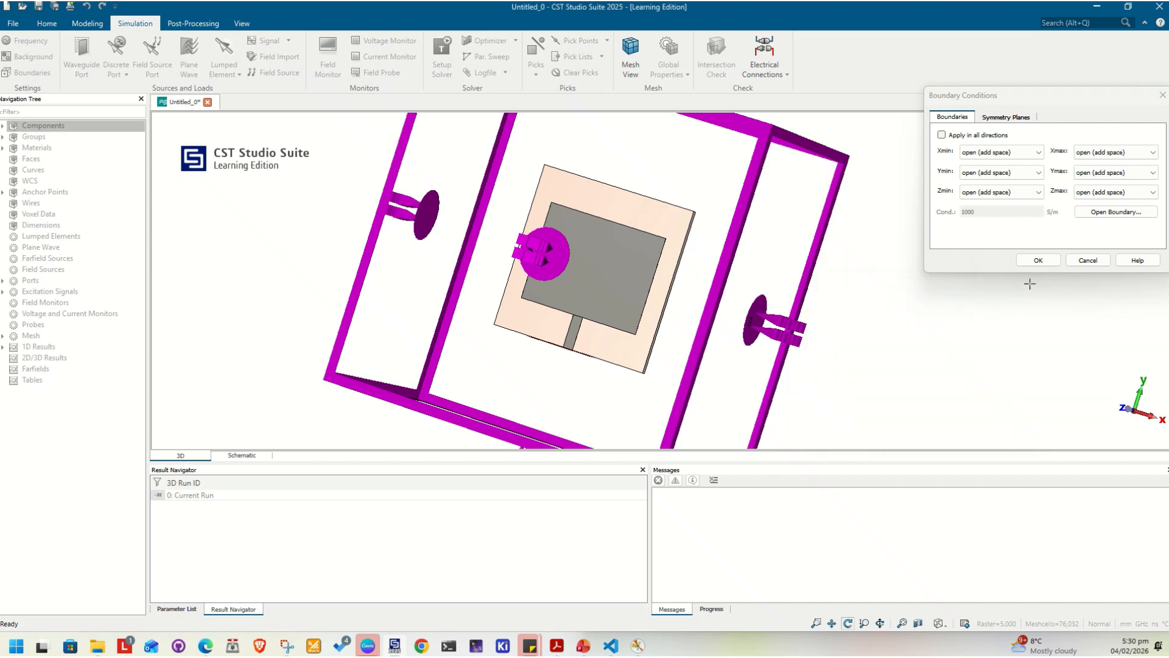
{"action": "left_click", "coordinate": [1086, 261]}
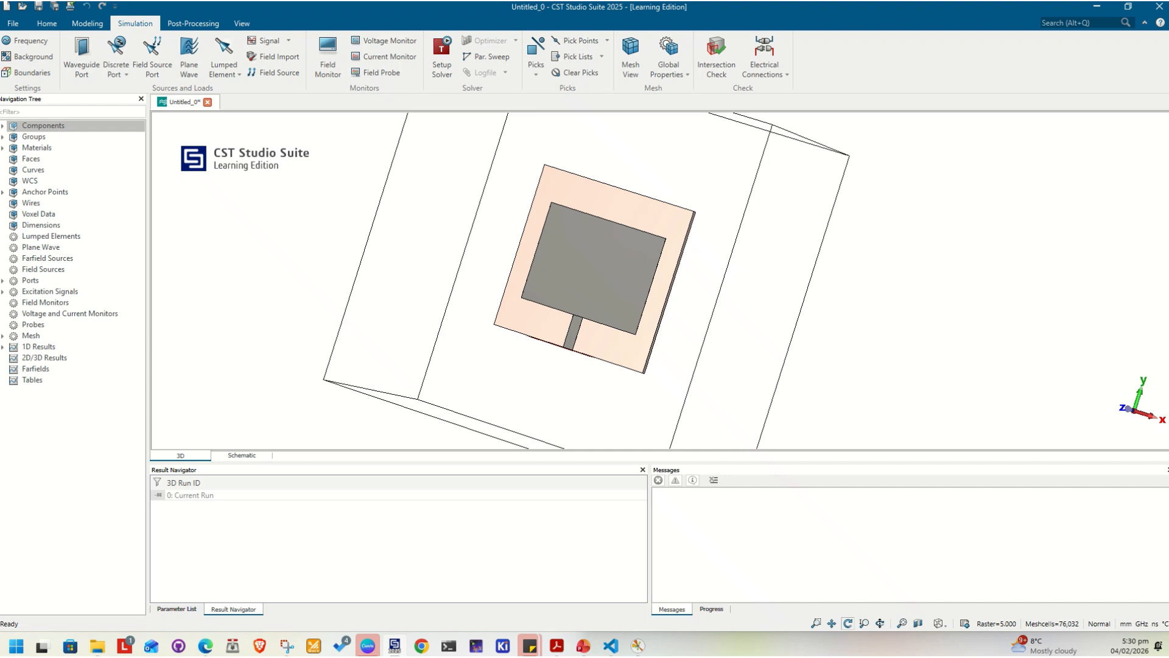
Step: Open the time domain solver setup and select an accuracy of -40 dB
{"action": "left_click_drag", "start_coordinate": [504, 250], "coordinate": [503, 305]}
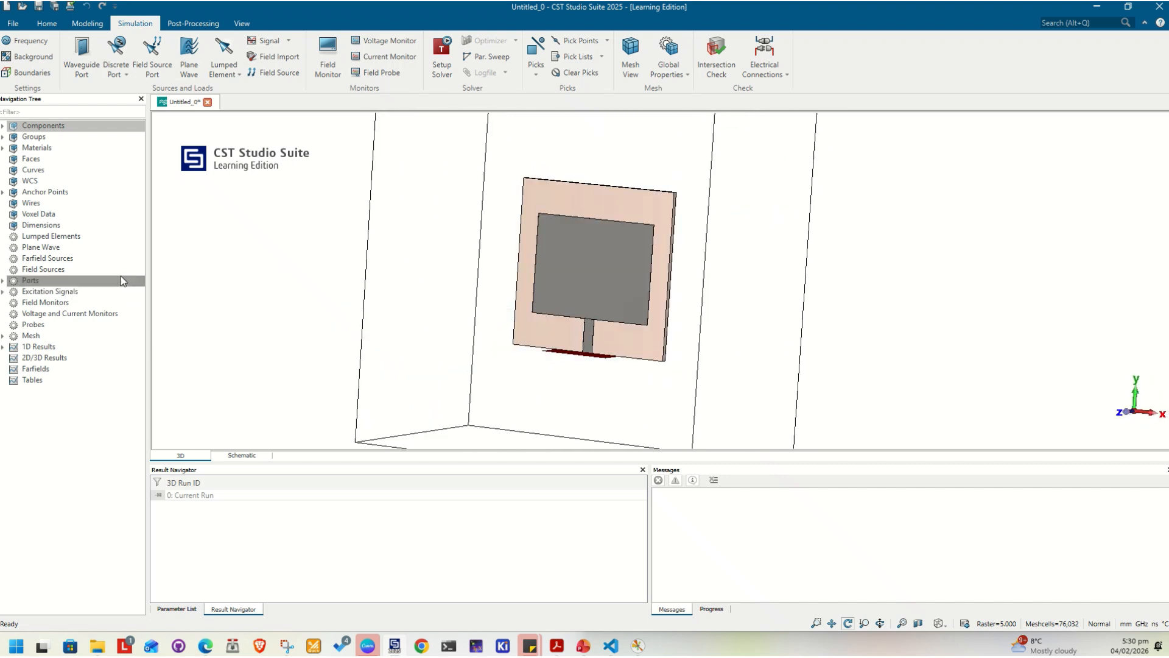
{"action": "left_click", "coordinate": [442, 57]}
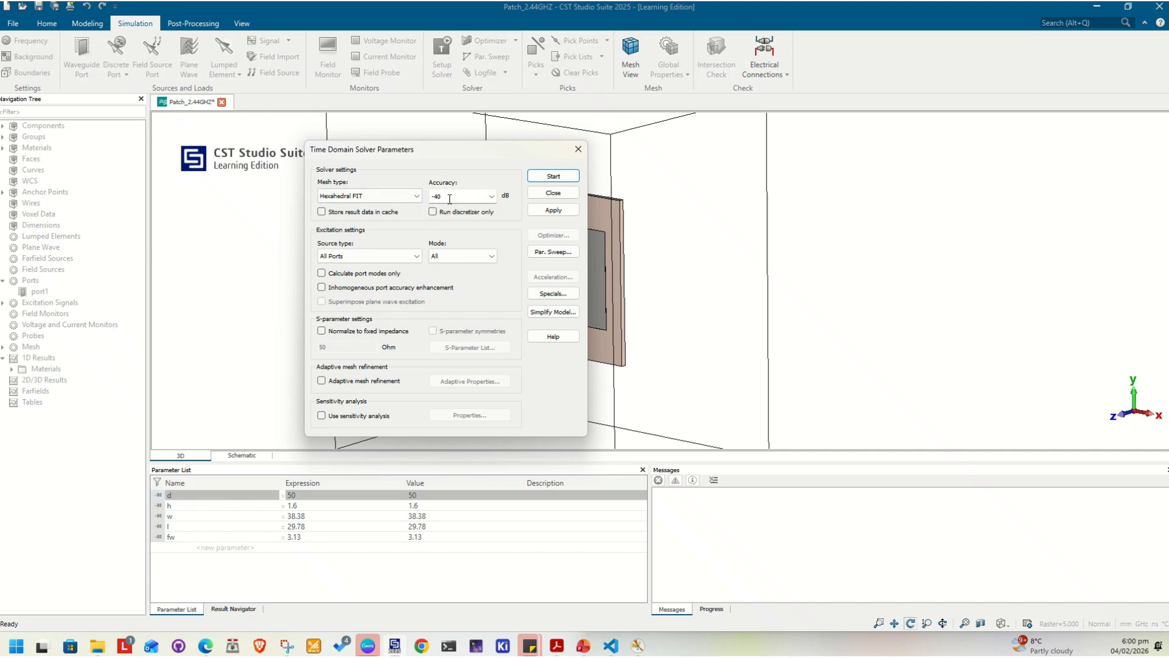
{"action": "left_click", "coordinate": [490, 196]}
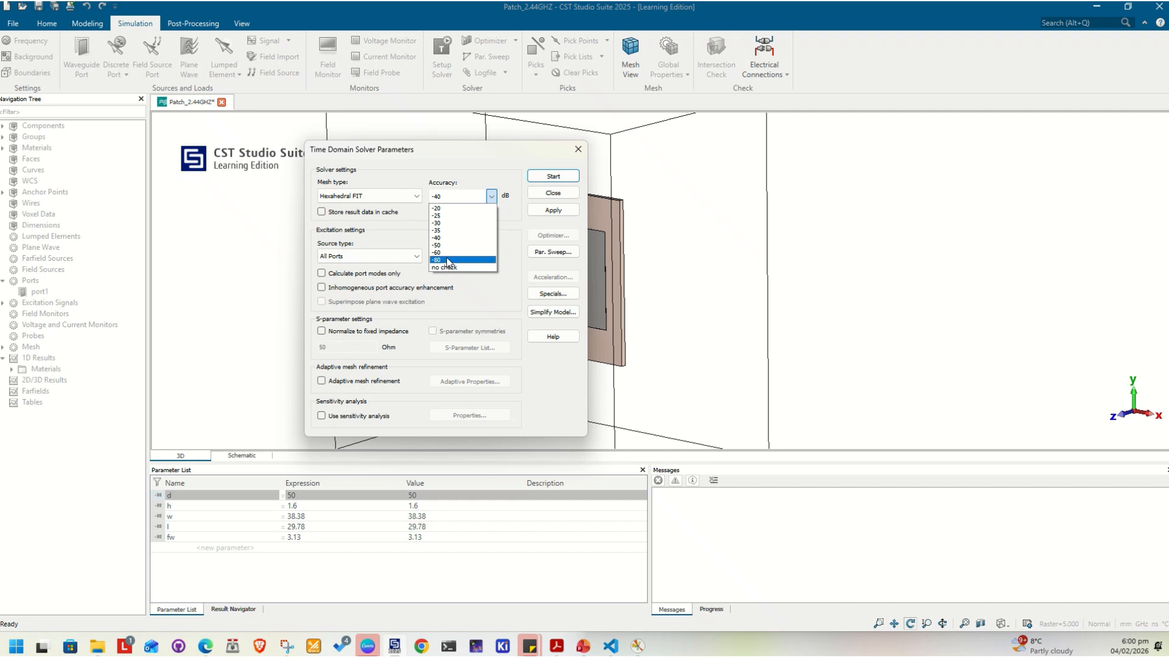
{"action": "left_click", "coordinate": [447, 237]}
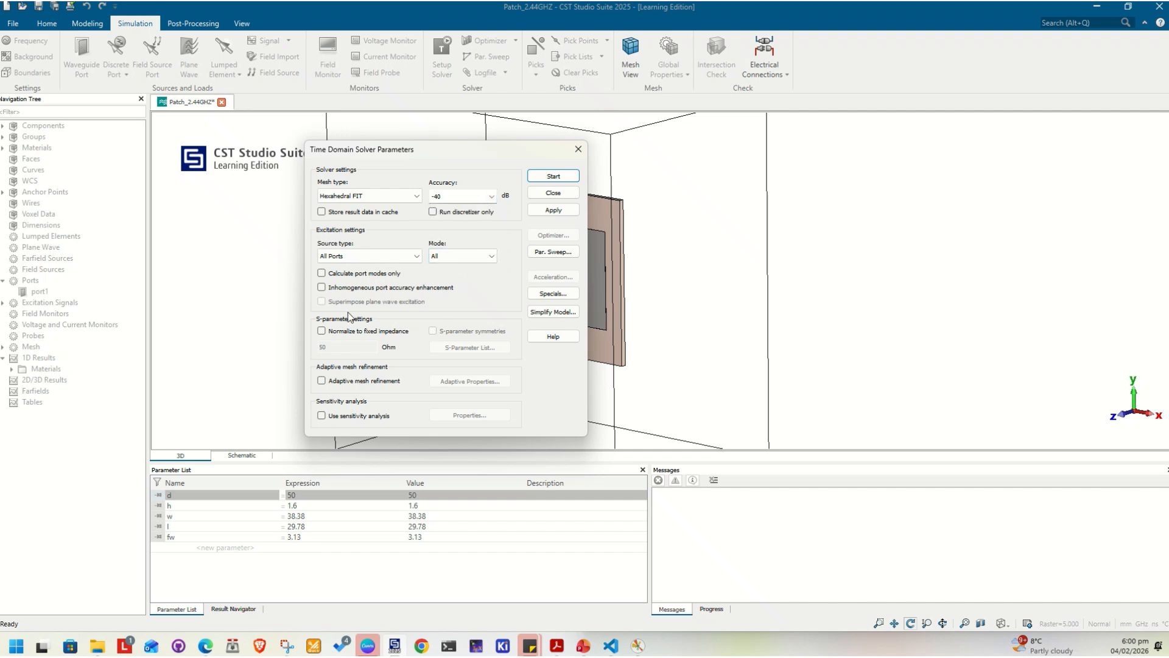
Step: Enable adaptive mesh refinement, review its number of passes and stop criteria, and disable the refinement again
{"action": "left_click", "coordinate": [323, 383]}
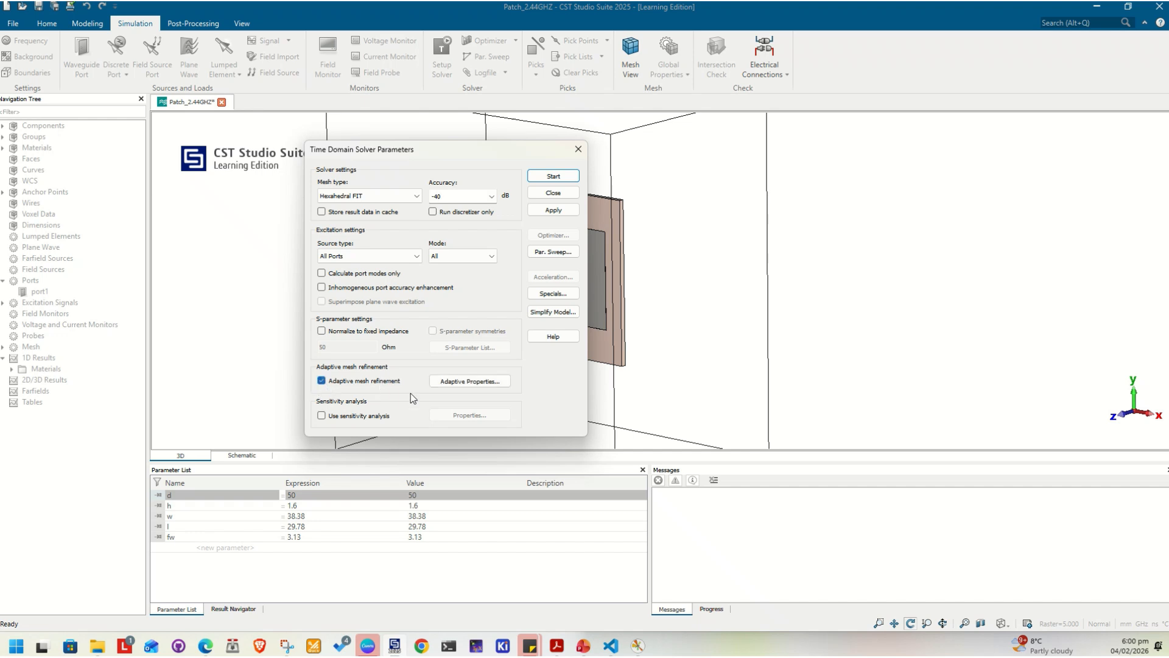
{"action": "left_click", "coordinate": [470, 381]}
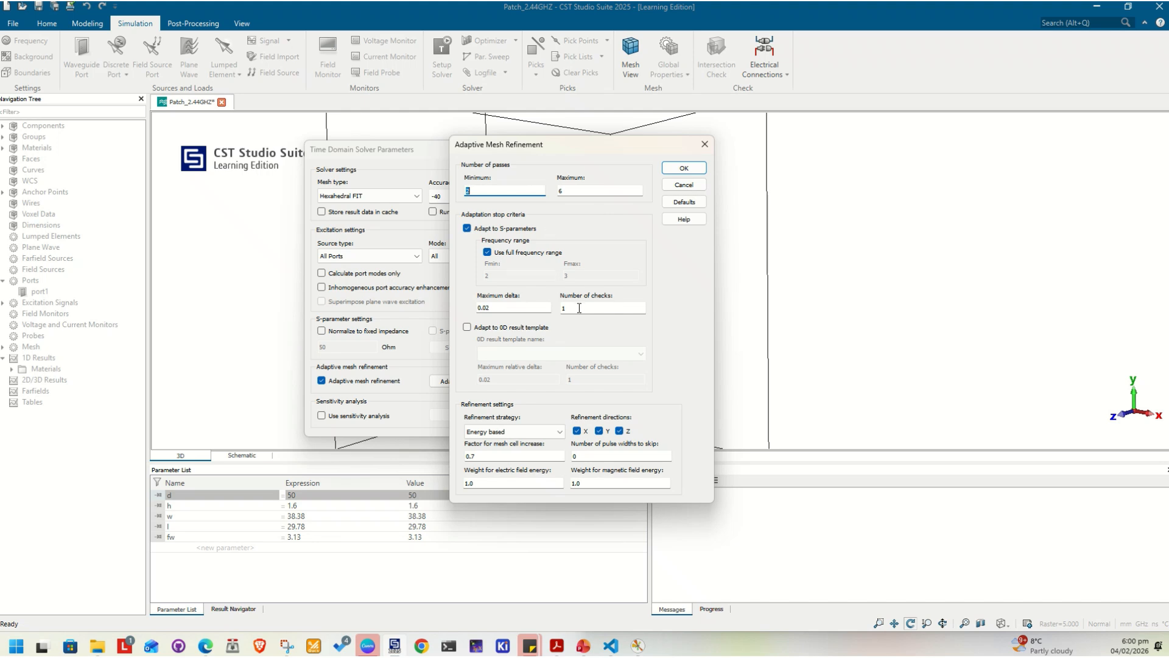
{"action": "left_click", "coordinate": [684, 168]}
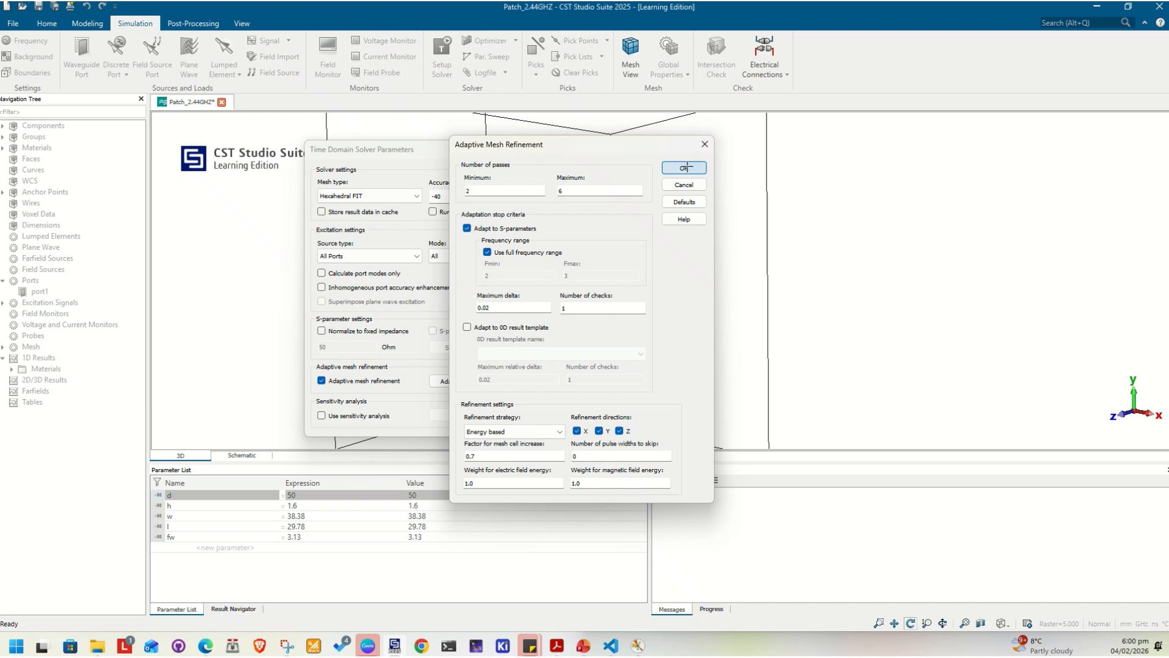
{"action": "left_click", "coordinate": [322, 381]}
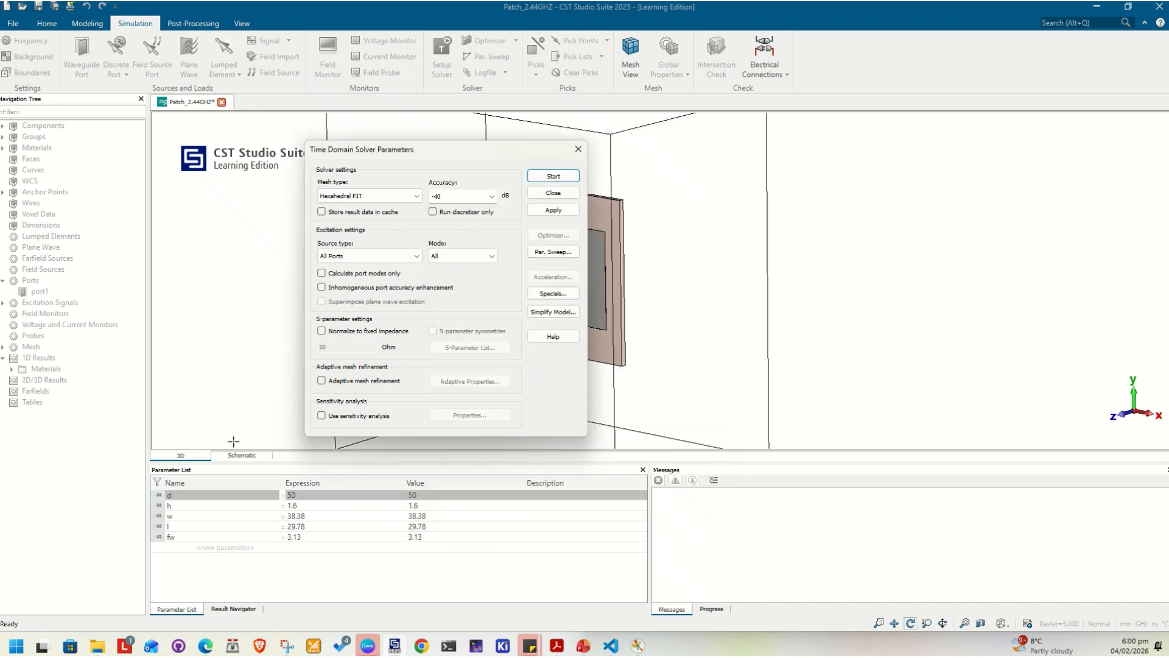
{"action": "left_click", "coordinate": [321, 381]}
{"action": "left_click", "coordinate": [458, 380]}
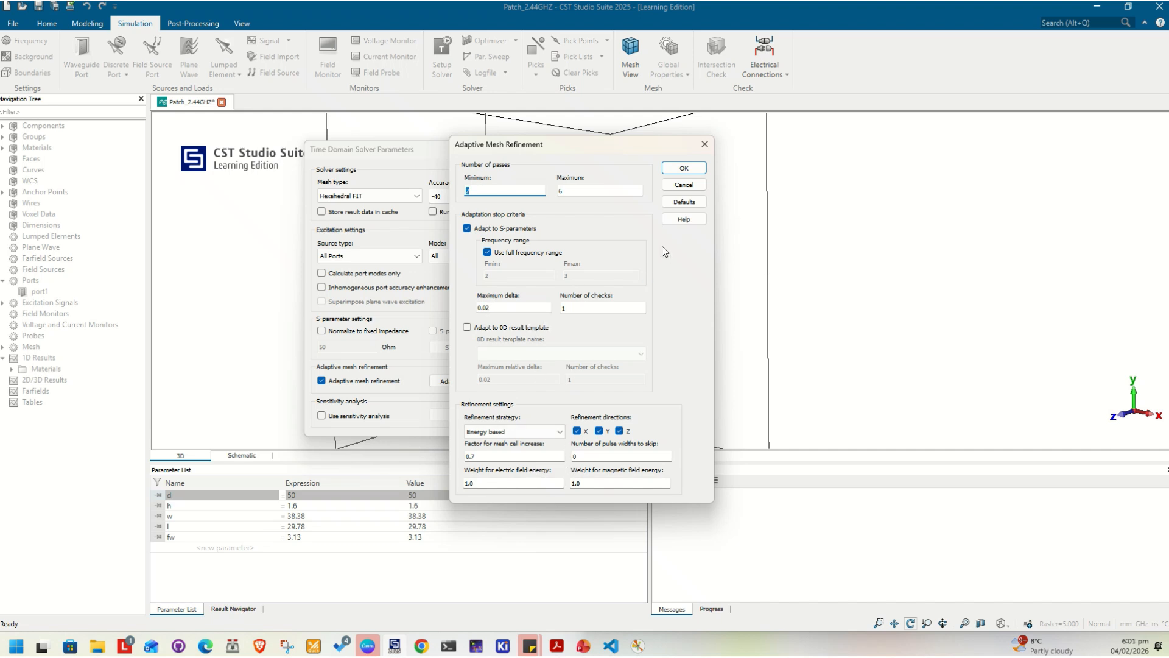
{"action": "left_click", "coordinate": [680, 168]}
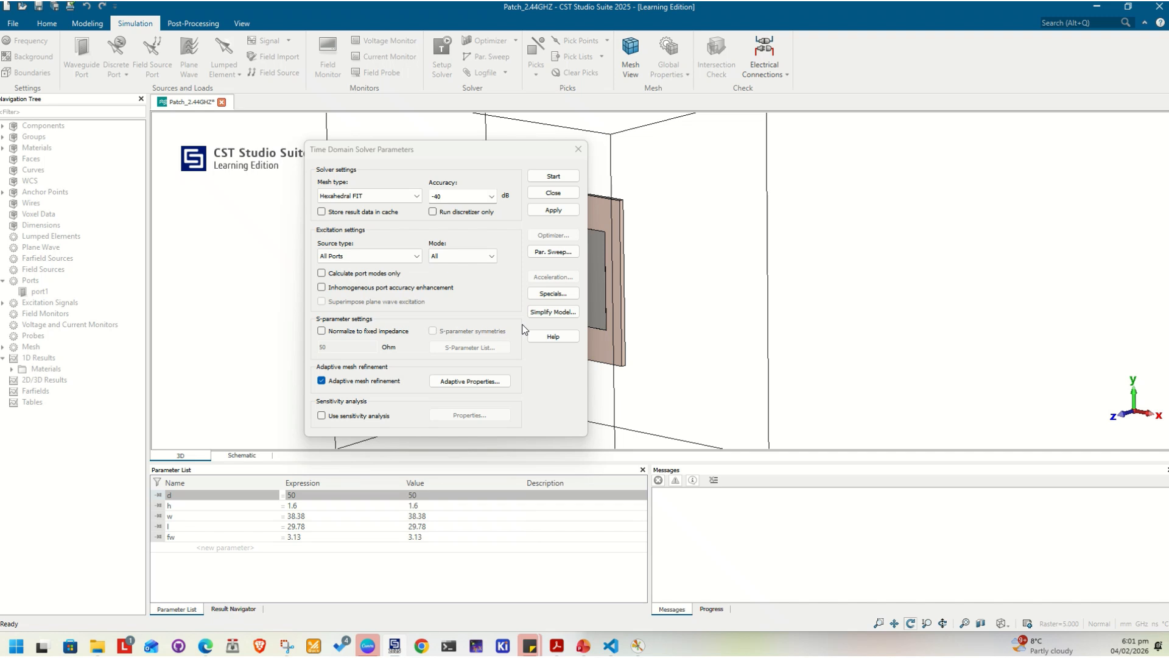
{"action": "left_click", "coordinate": [321, 381]}
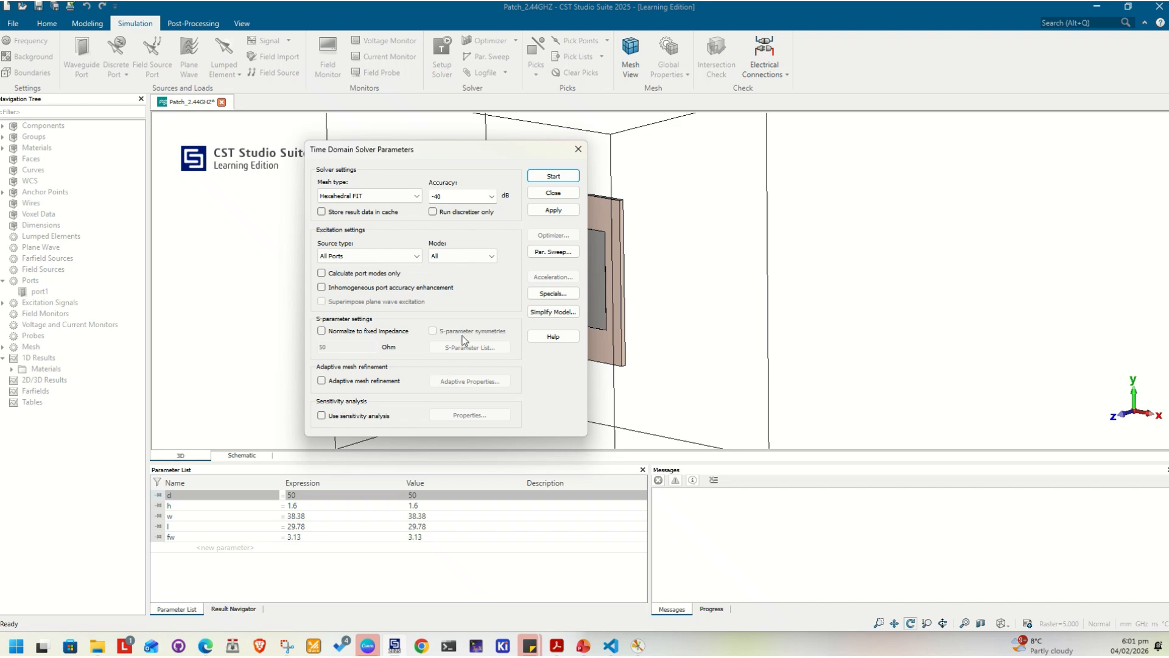
Step: Run the time domain simulation and display the S-parameter magnitude plot from the 1D results
{"action": "left_click", "coordinate": [553, 177]}
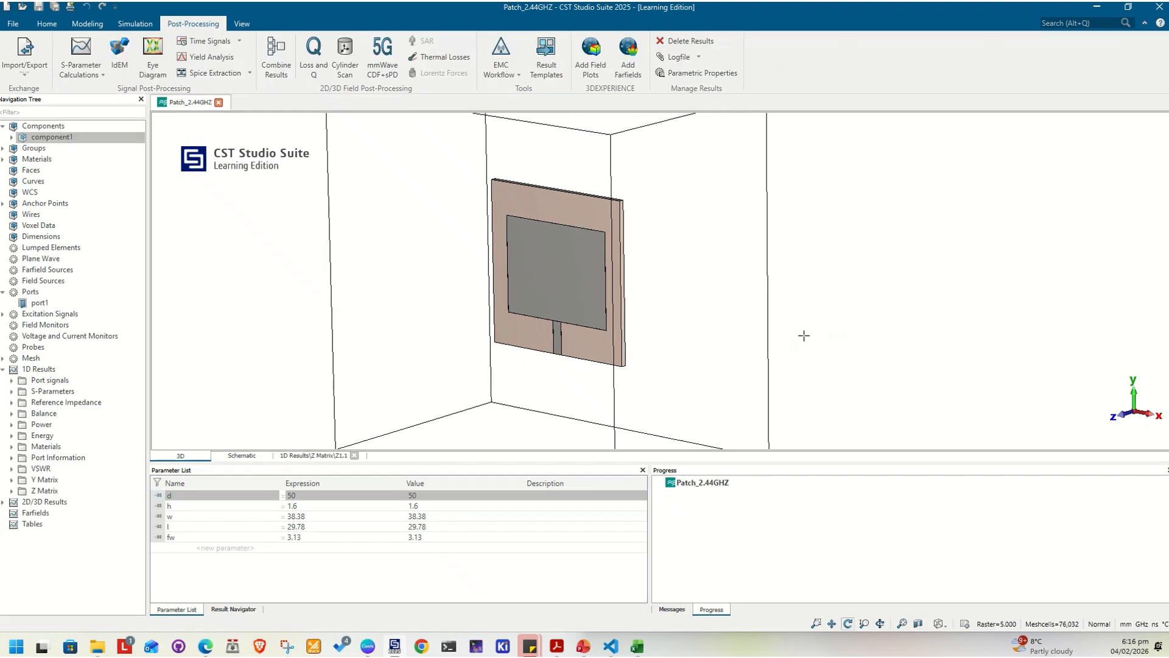
{"action": "left_click", "coordinate": [18, 392]}
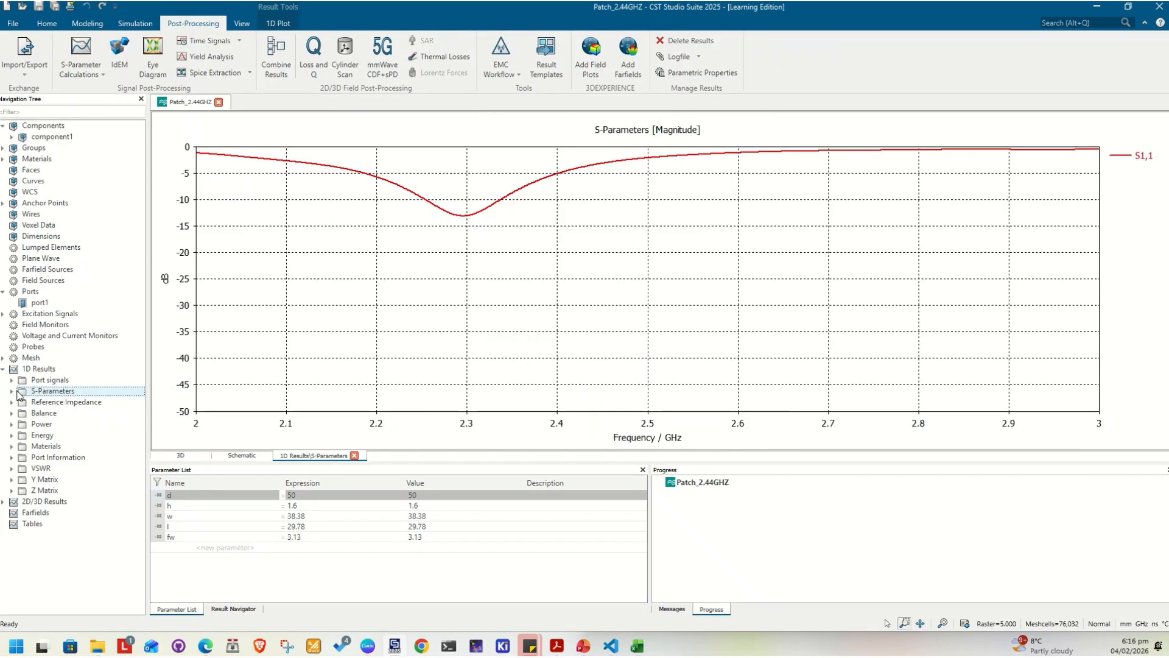
{"action": "left_click", "coordinate": [12, 392]}
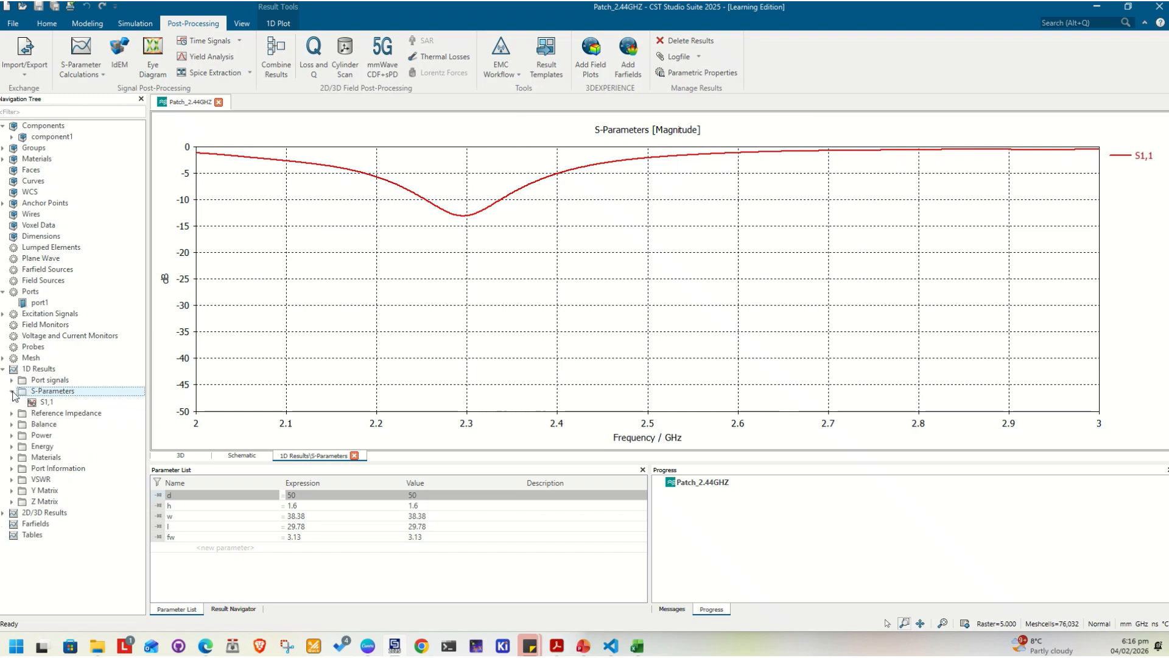
Step: Show an axis marker on the S1,1 curve and move it to the dip at about 2.3 GHz
{"action": "right_click", "coordinate": [523, 273]}
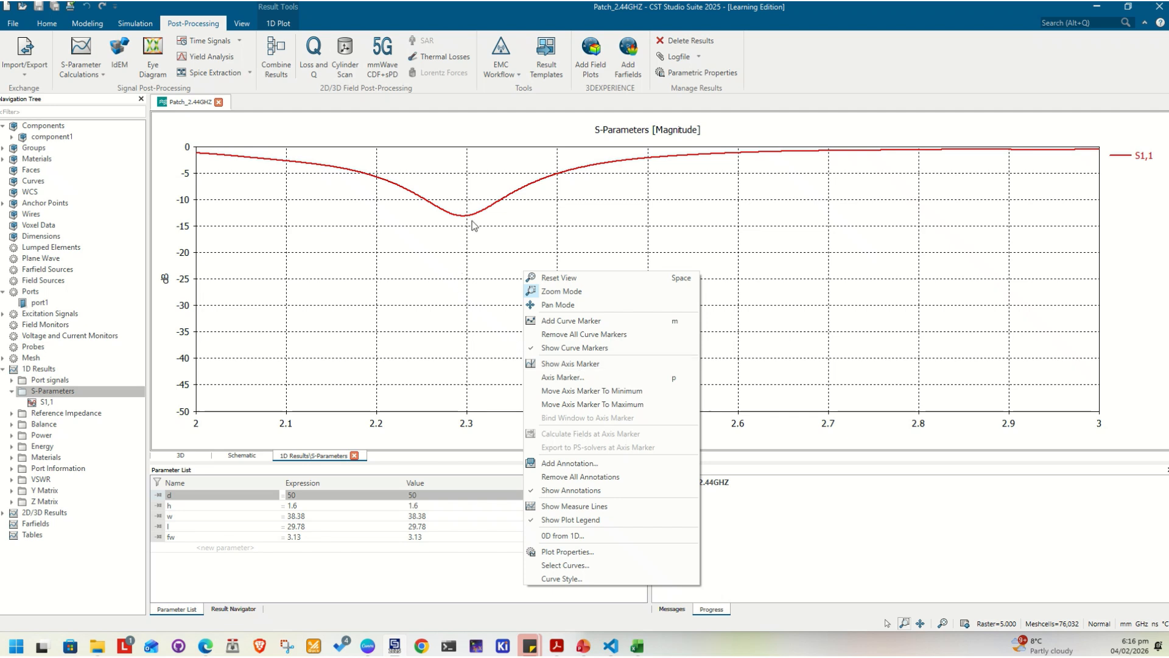
{"action": "left_click", "coordinate": [569, 363]}
{"action": "left_click_drag", "start_coordinate": [510, 279], "coordinate": [468, 284]}
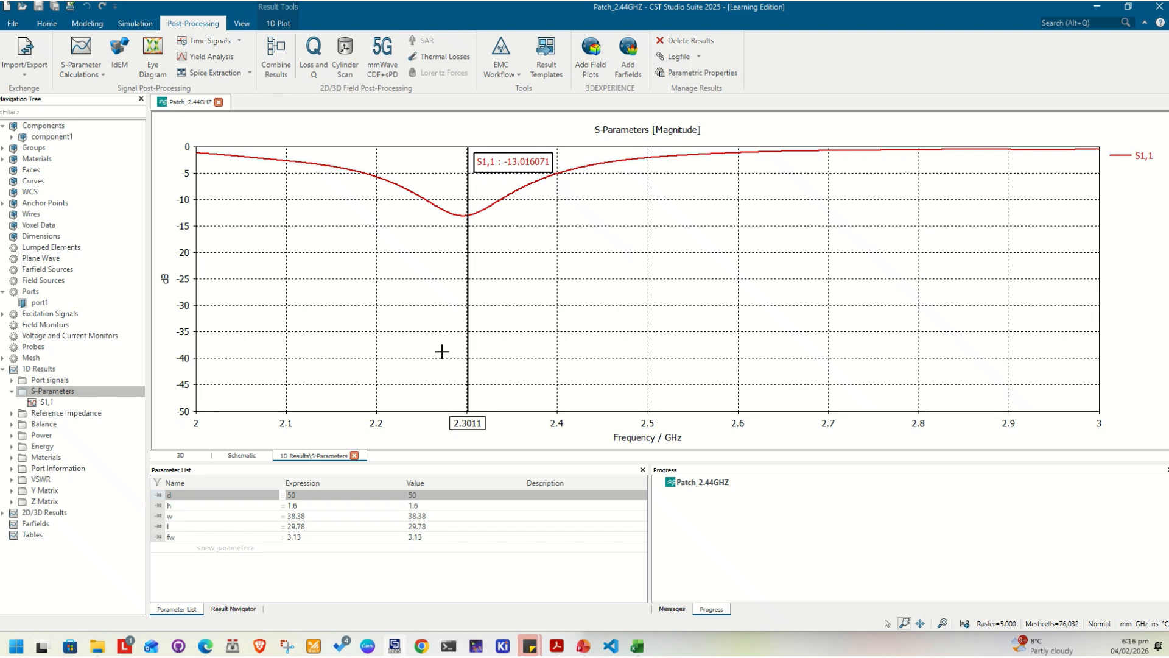
Step: Show component1 in the 3D view and inspect where the feed line meets the patch
{"action": "left_click", "coordinate": [58, 139]}
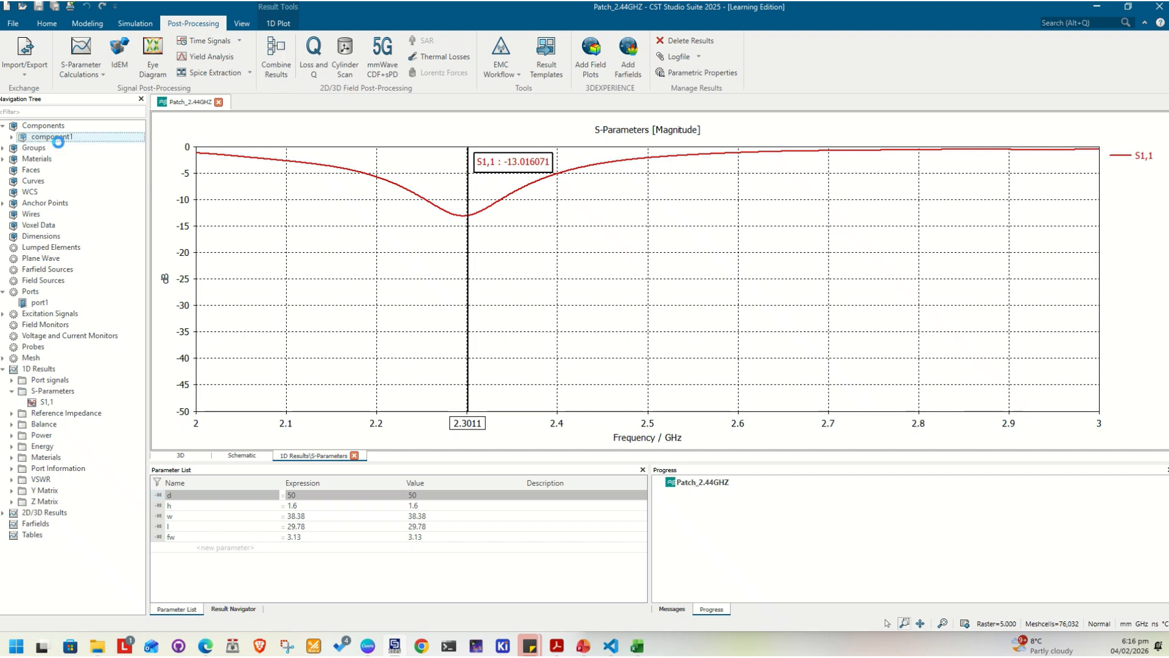
{"action": "left_click_drag", "start_coordinate": [561, 262], "coordinate": [509, 283]}
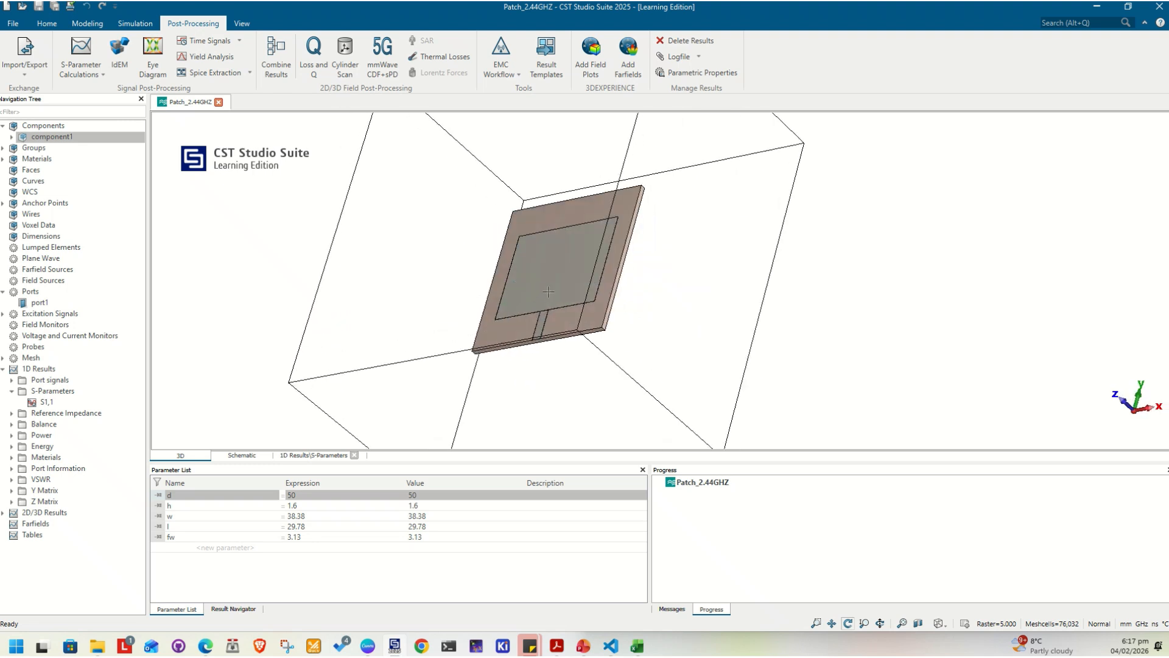
{"action": "left_click_drag", "start_coordinate": [542, 321], "coordinate": [603, 416]}
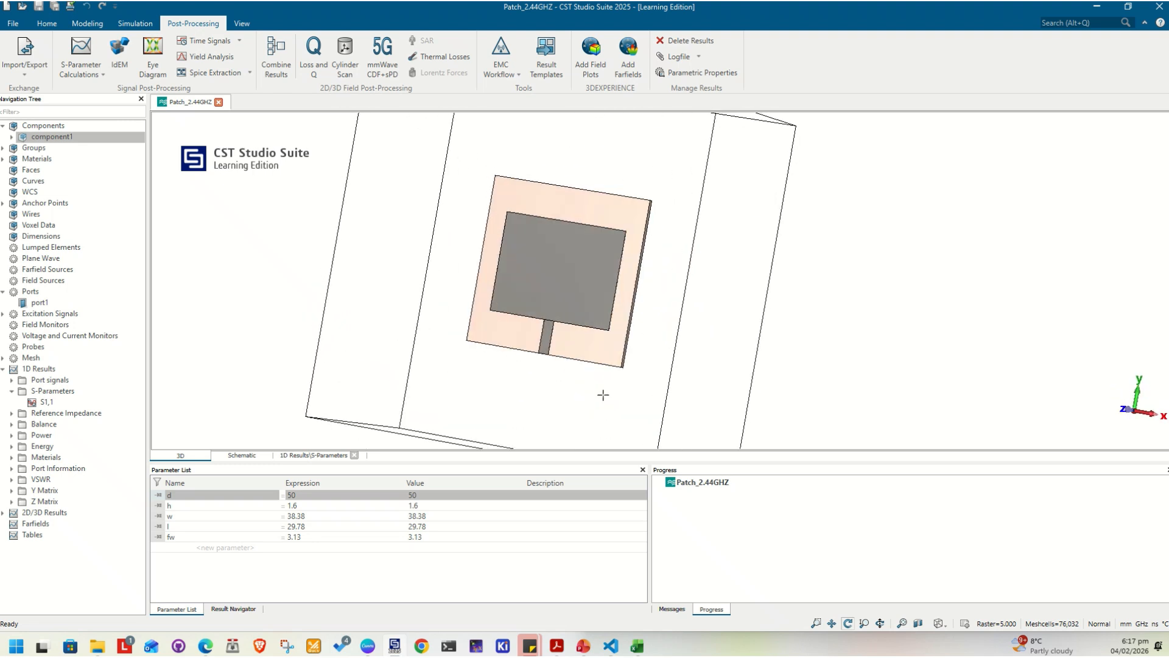
{"action": "scroll", "coordinate": [613, 371], "scroll_direction": "up", "scroll_amount": 3}
{"action": "left_click_drag", "start_coordinate": [614, 371], "coordinate": [604, 323]}
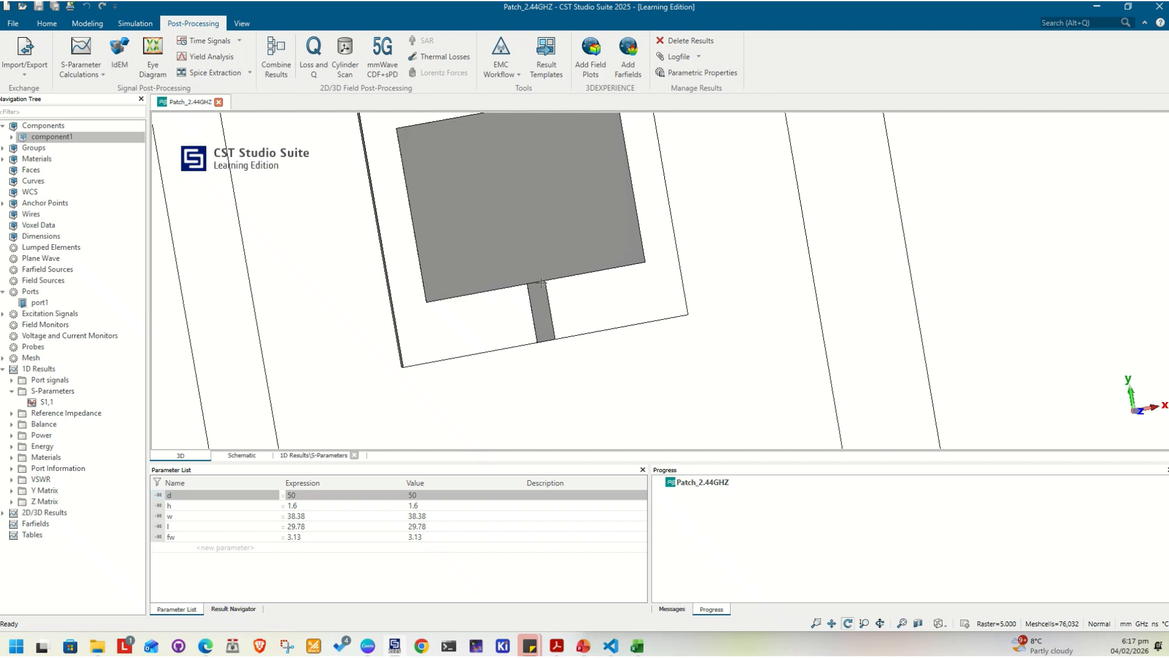
Step: Display the Z1,1 impedance magnitude plot from the Z Matrix results and return to the S1,1 plot
{"action": "double_click", "coordinate": [19, 507]}
{"action": "left_click", "coordinate": [40, 515]}
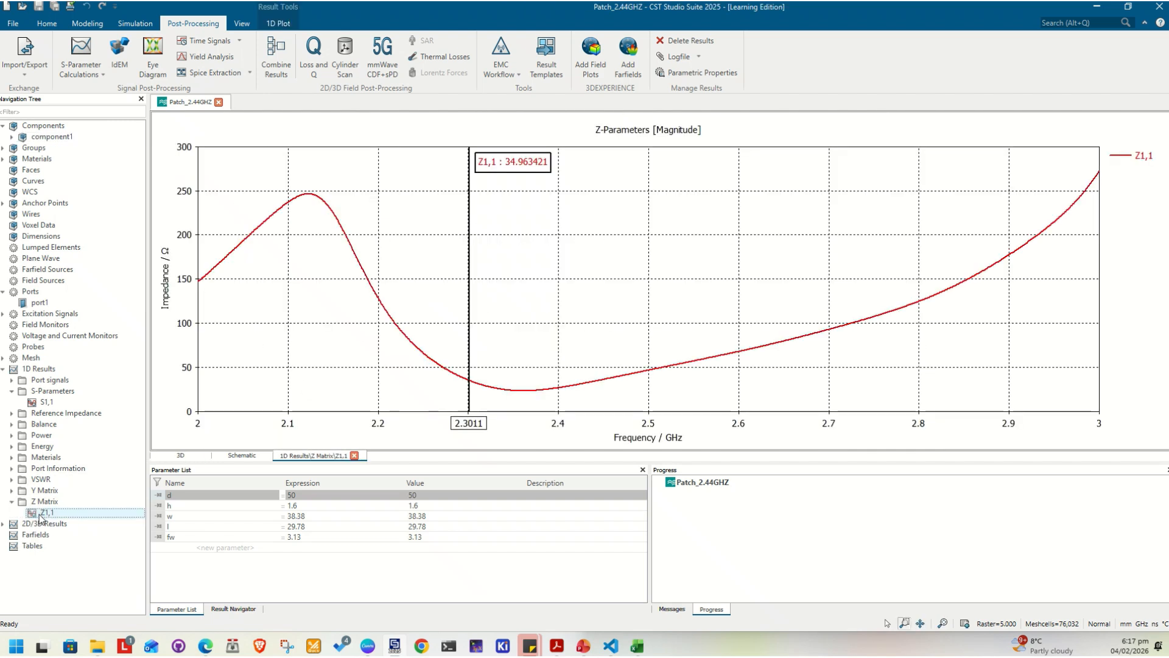
{"action": "left_click", "coordinate": [52, 402]}
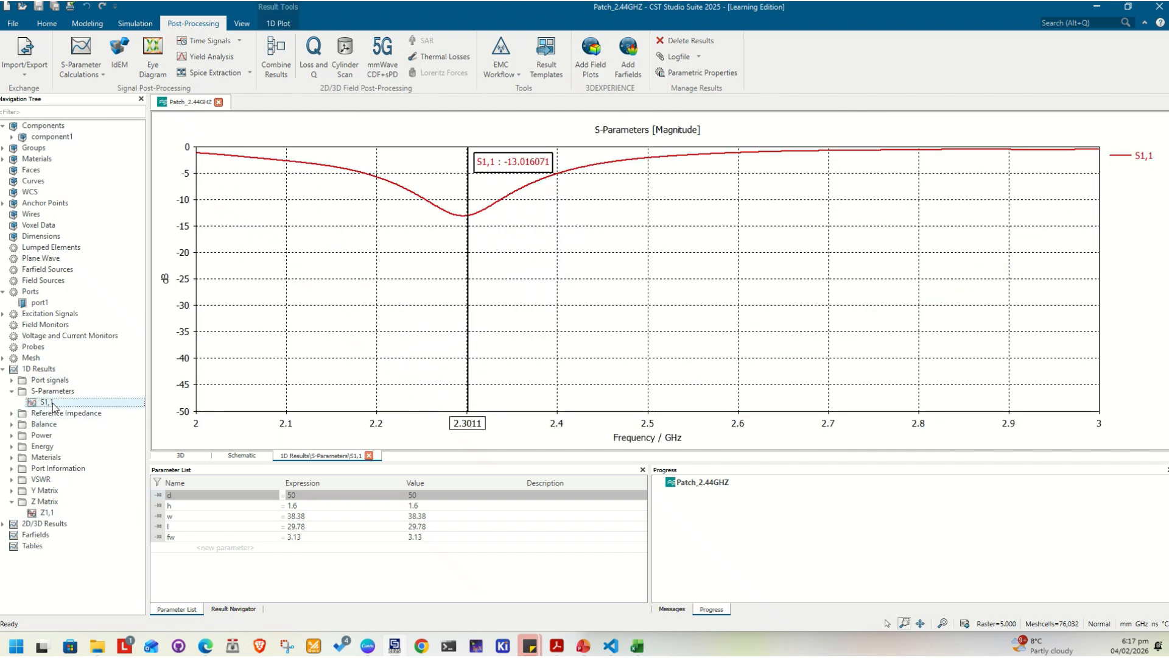
Step: Inspect port1 at the end of the feed line in the 3D view and recheck the Z1,1 impedance plot
{"action": "left_click", "coordinate": [53, 303]}
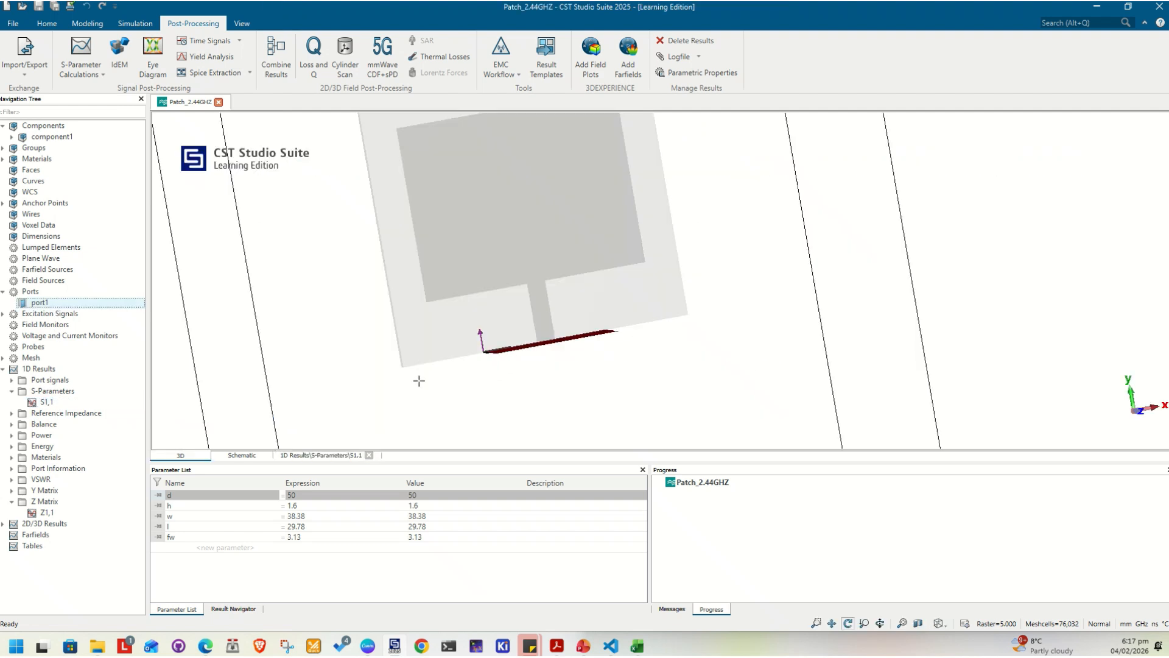
{"action": "left_click_drag", "start_coordinate": [476, 372], "coordinate": [548, 308]}
{"action": "scroll", "coordinate": [497, 359], "scroll_direction": "up", "scroll_amount": 4}
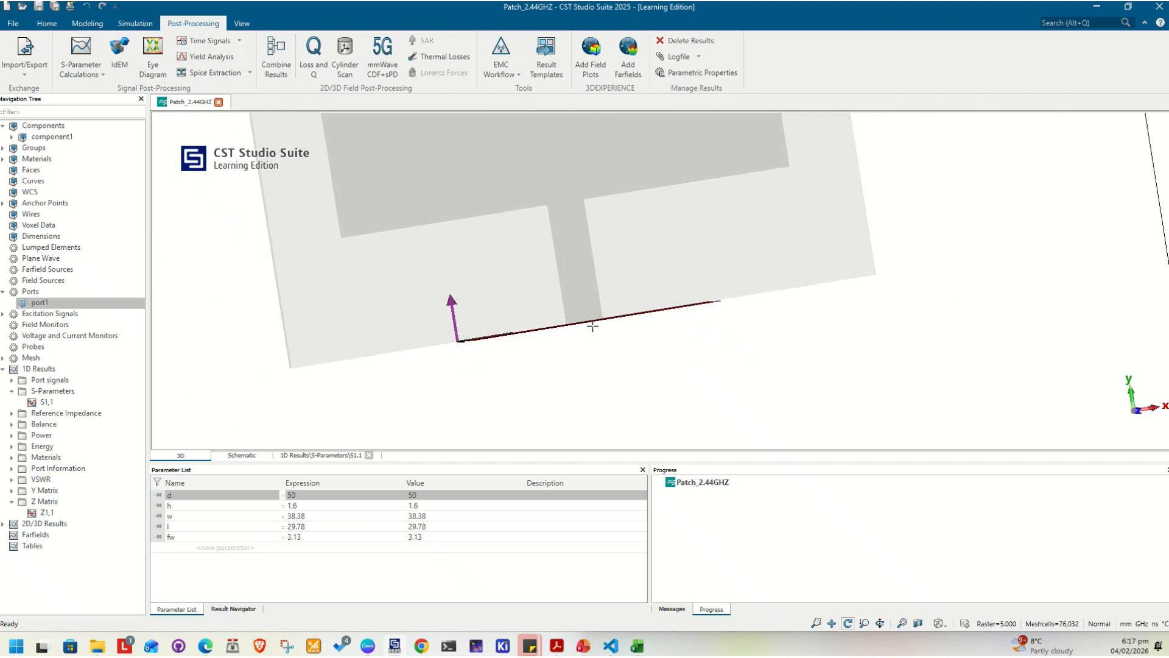
{"action": "left_click", "coordinate": [47, 513]}
{"action": "left_click", "coordinate": [35, 302]}
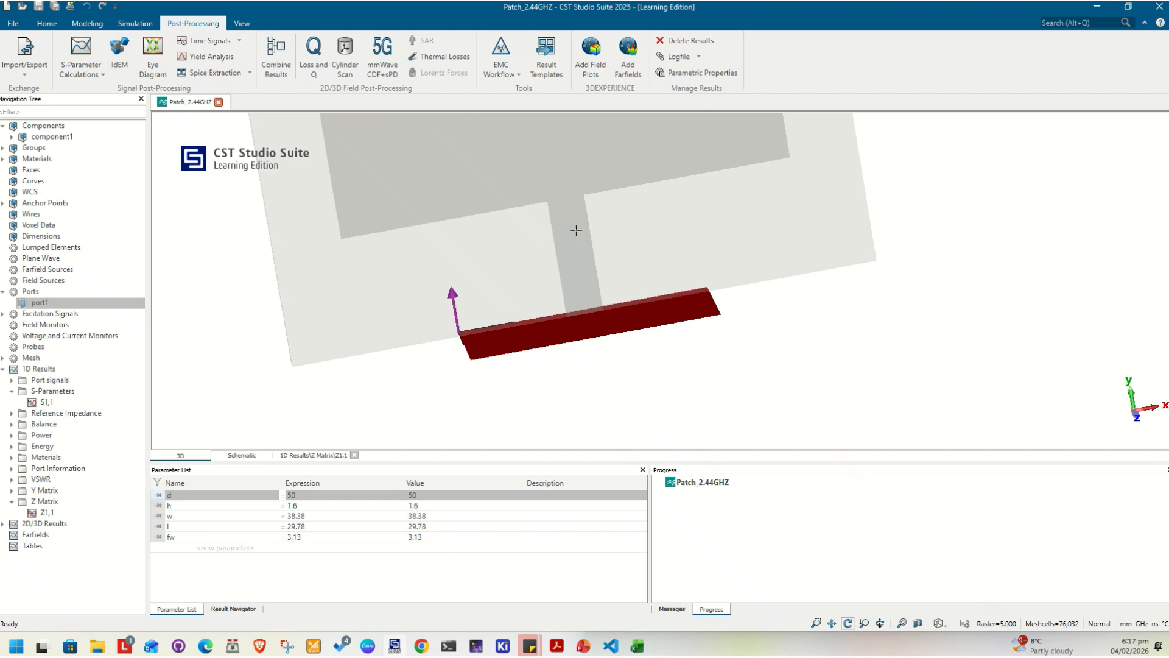
{"action": "scroll", "coordinate": [572, 201], "scroll_direction": "down", "scroll_amount": 1}
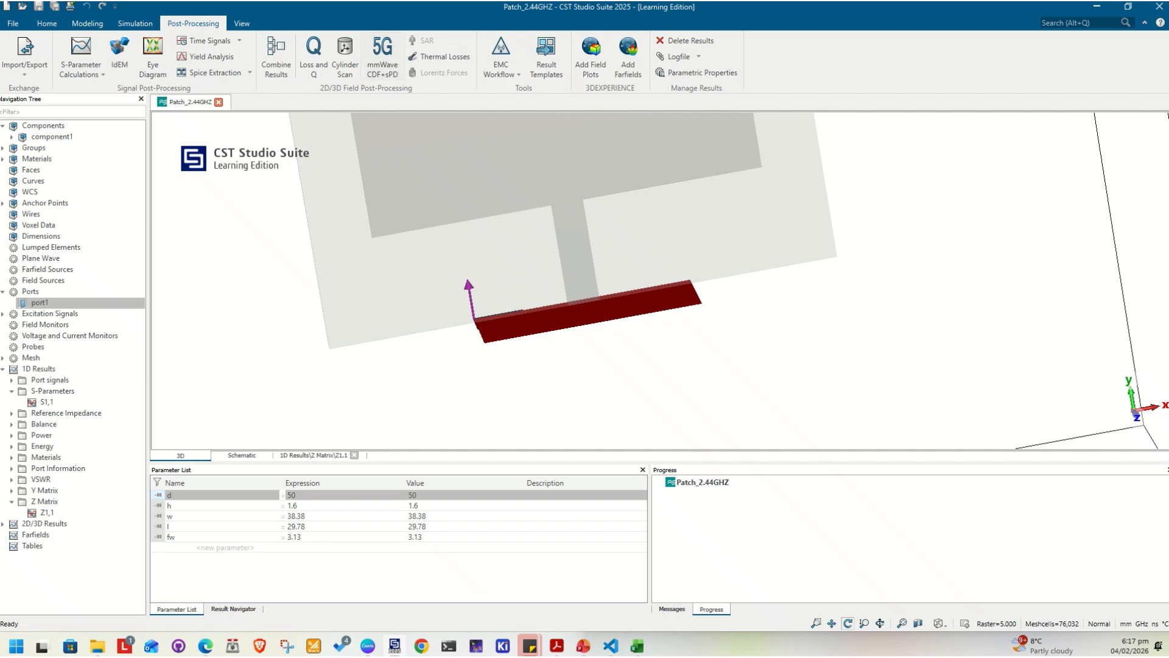
{"action": "left_click", "coordinate": [96, 76]}
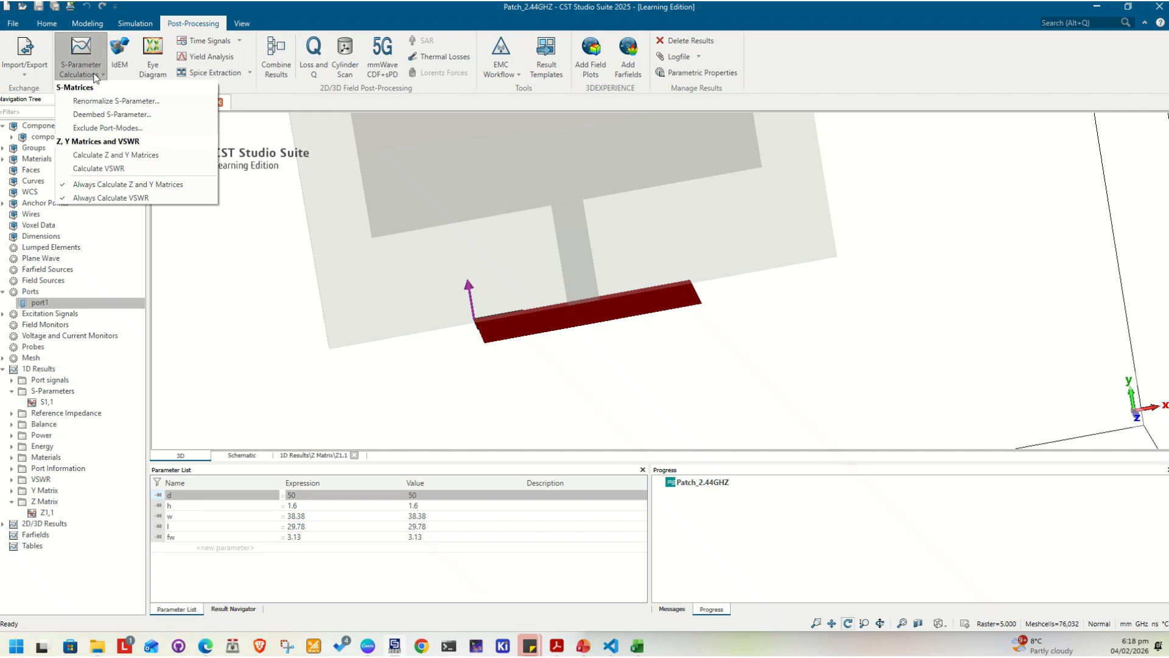
{"action": "left_click", "coordinate": [110, 115]}
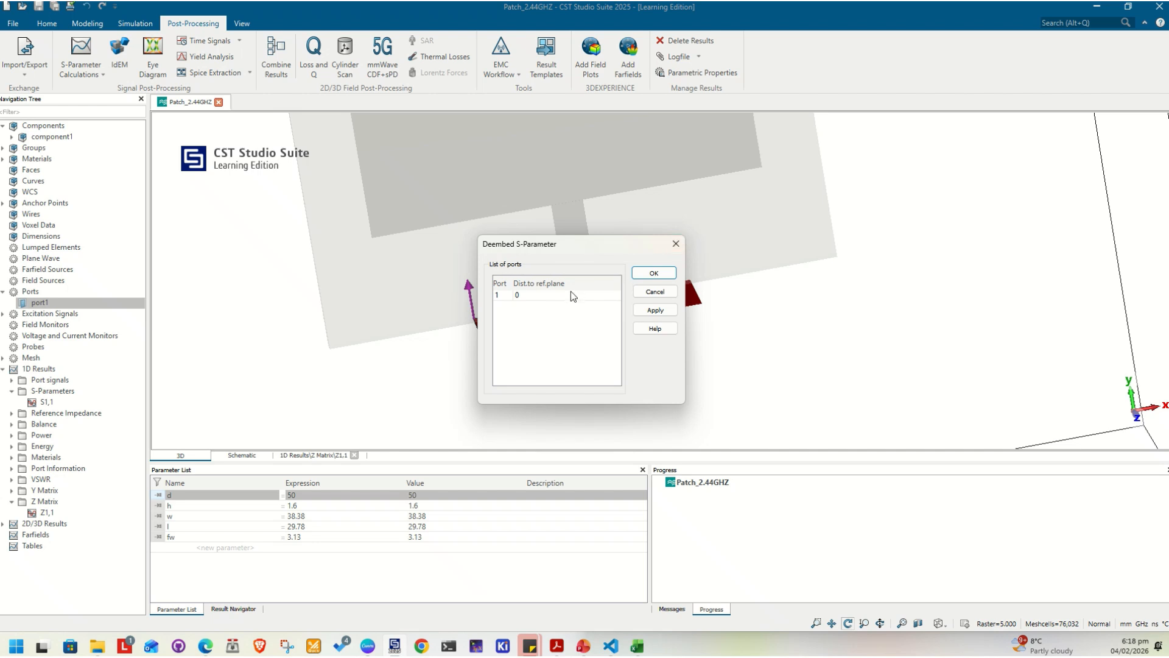
{"action": "left_click_drag", "start_coordinate": [597, 243], "coordinate": [875, 227]}
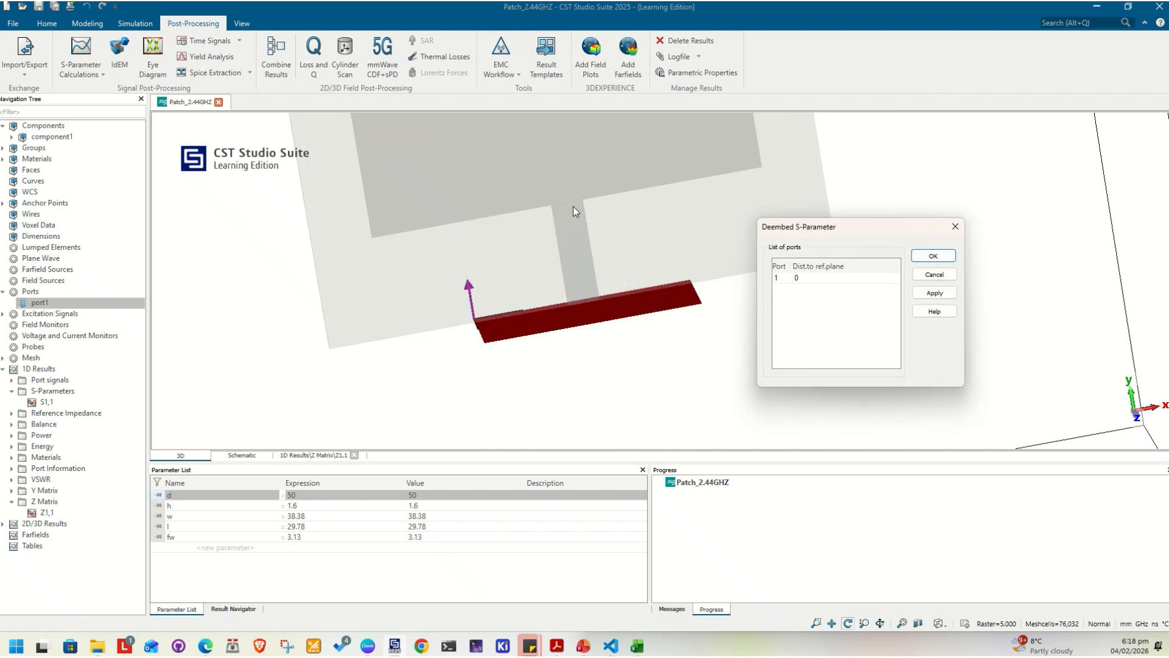
{"action": "left_click", "coordinate": [954, 227]}
Step: Measure the feed line's length with a distance dimension from the port-end corner to the patch-end corner, and delete the dimension
{"action": "left_click", "coordinate": [37, 138]}
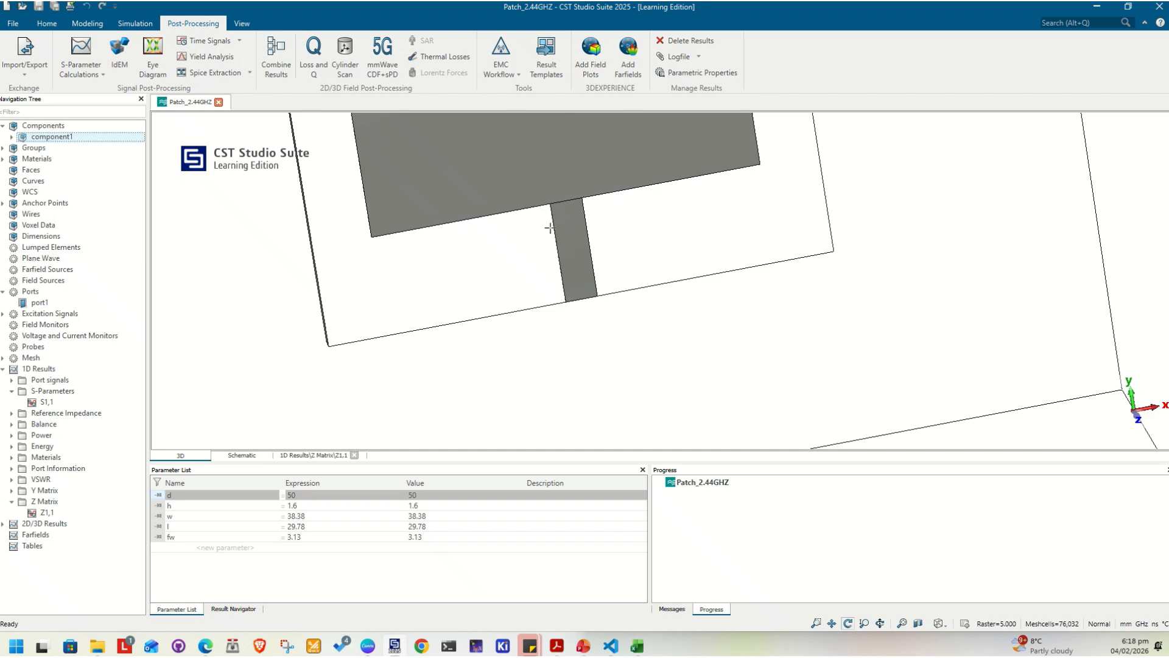
{"action": "key", "text": "p"}
{"action": "left_click", "coordinate": [597, 296]}
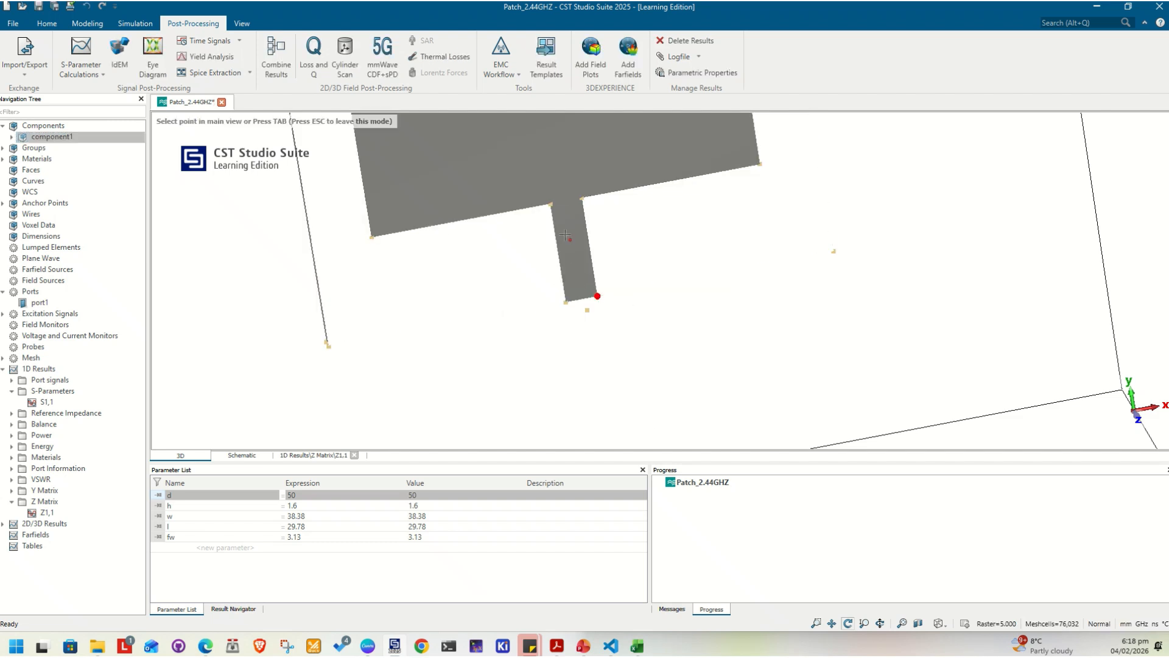
{"action": "left_click", "coordinate": [582, 198]}
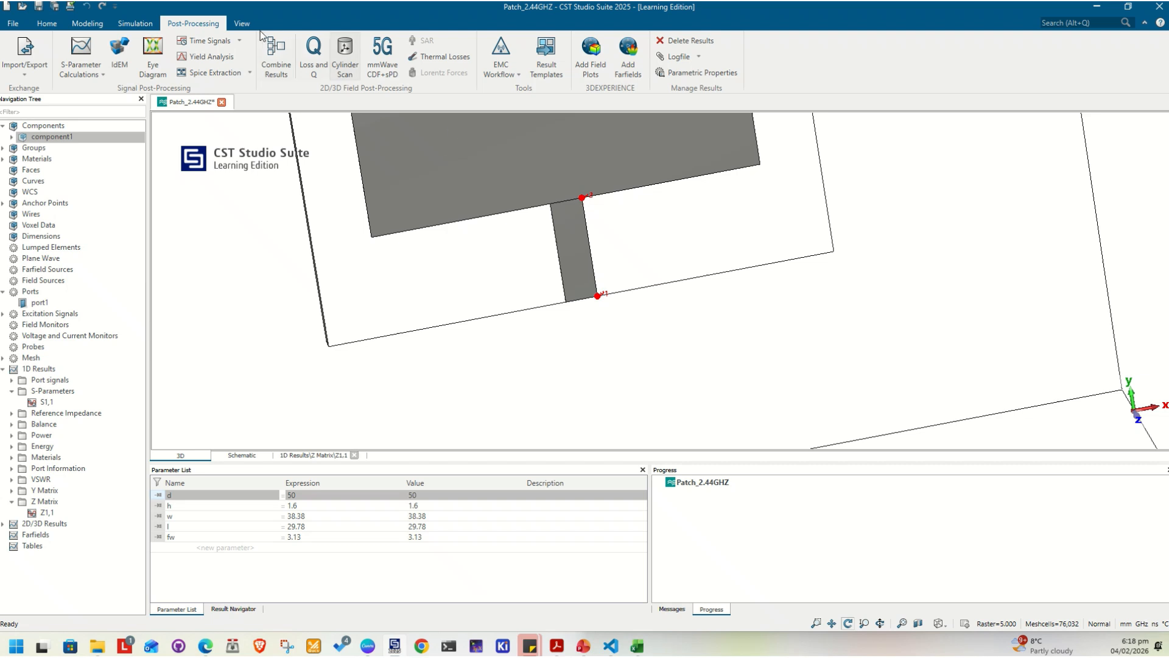
{"action": "left_click", "coordinate": [241, 23]}
{"action": "left_click", "coordinate": [343, 72]}
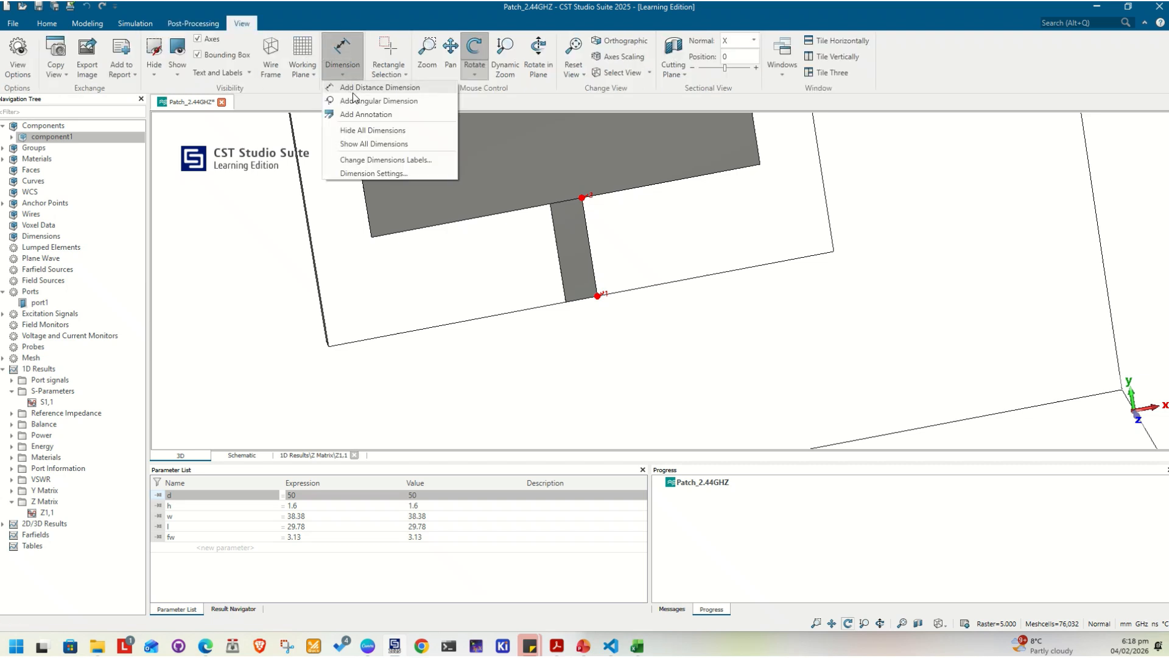
{"action": "left_click", "coordinate": [352, 90]}
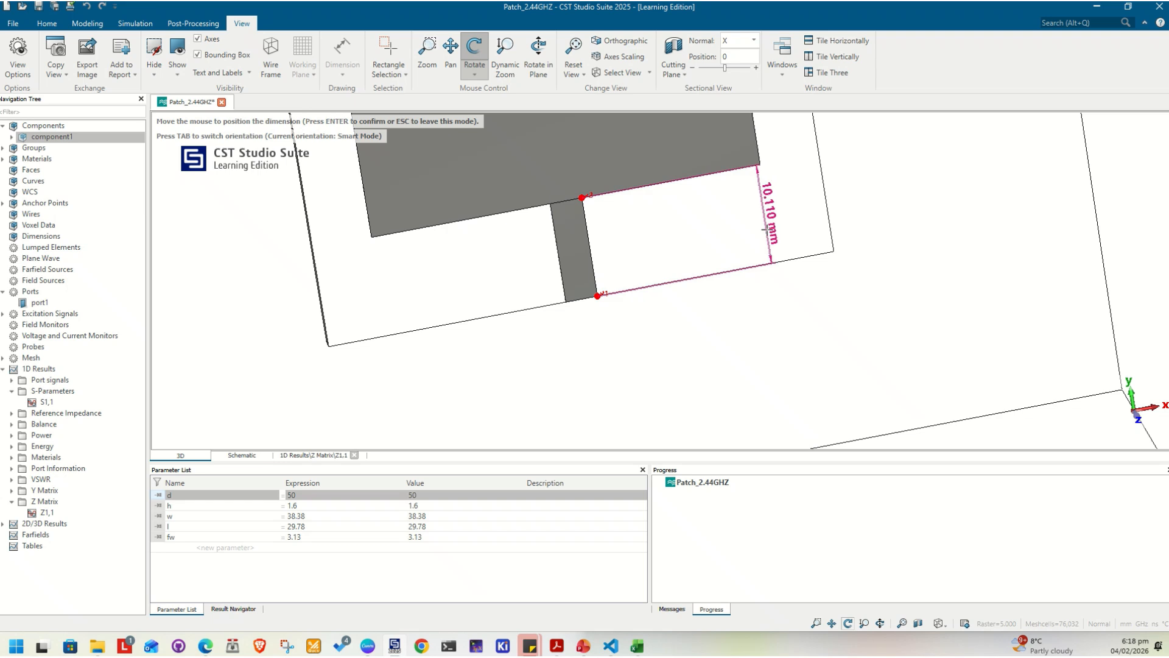
{"action": "left_click", "coordinate": [765, 230]}
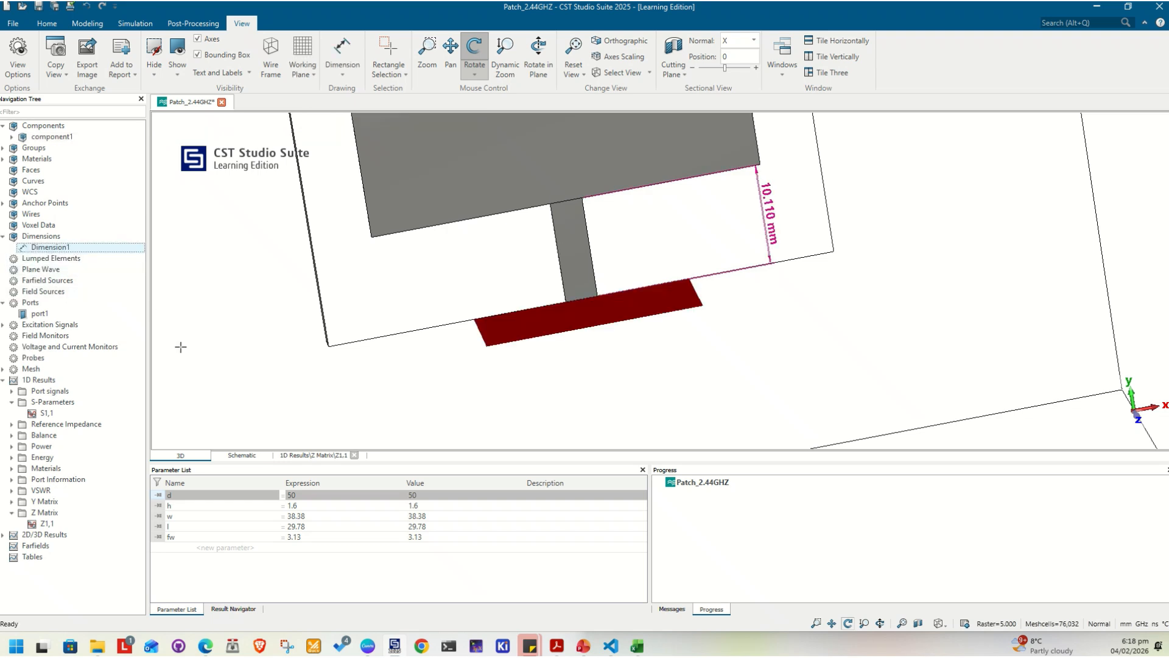
{"action": "key", "text": "Delete"}
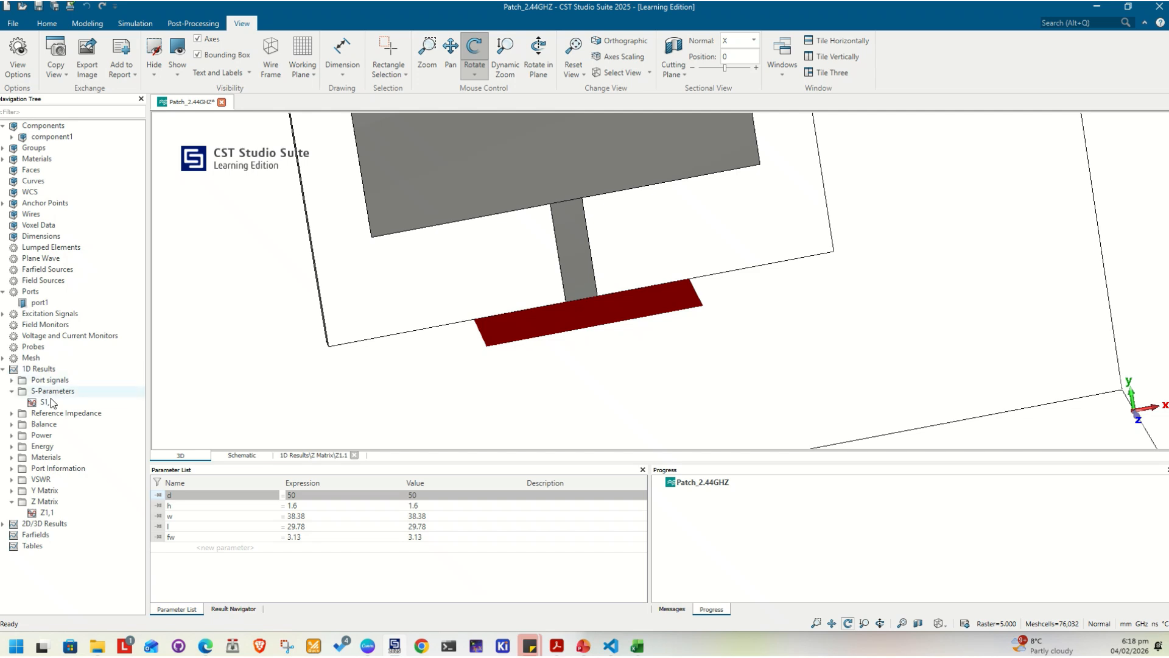
Step: De-embed the S-parameters of port 1 with a distance to the reference plane of -10.11
{"action": "left_click", "coordinate": [186, 25]}
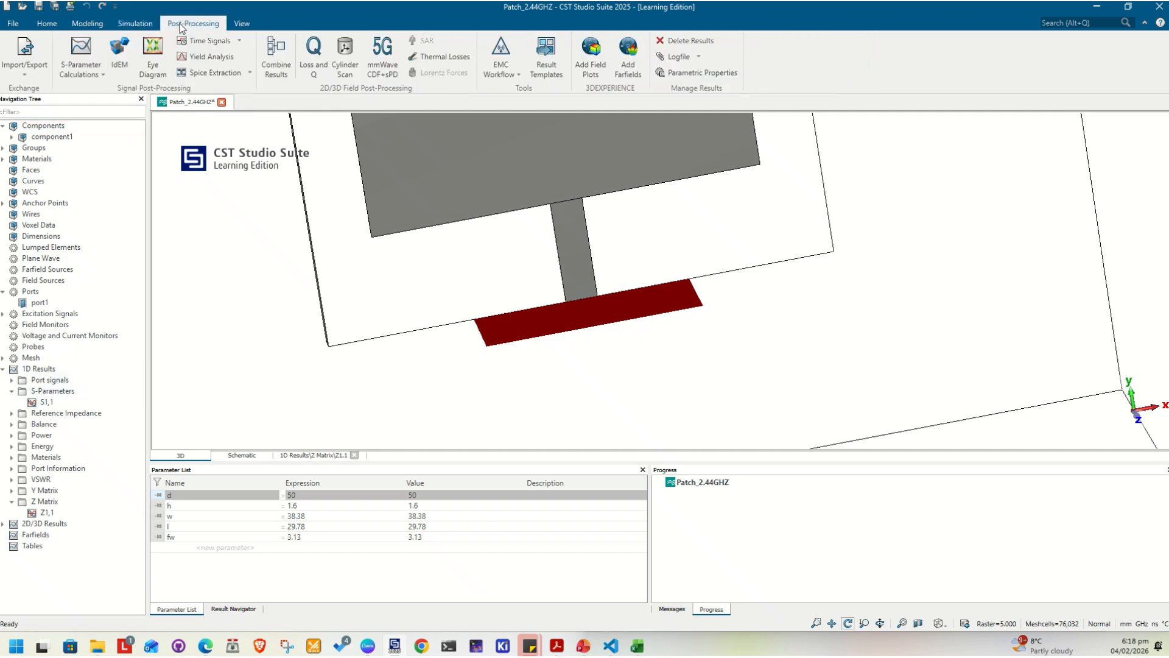
{"action": "left_click", "coordinate": [81, 68]}
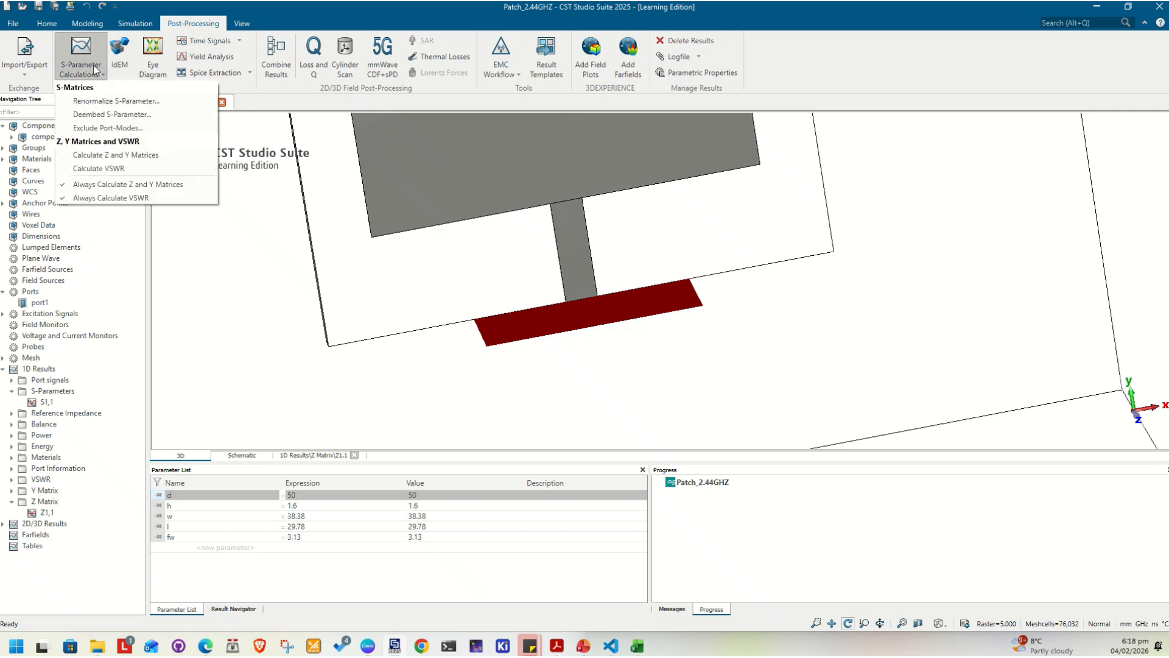
{"action": "left_click", "coordinate": [101, 114]}
{"action": "left_click_drag", "start_coordinate": [546, 245], "coordinate": [843, 274]}
{"action": "double_click", "coordinate": [815, 324]}
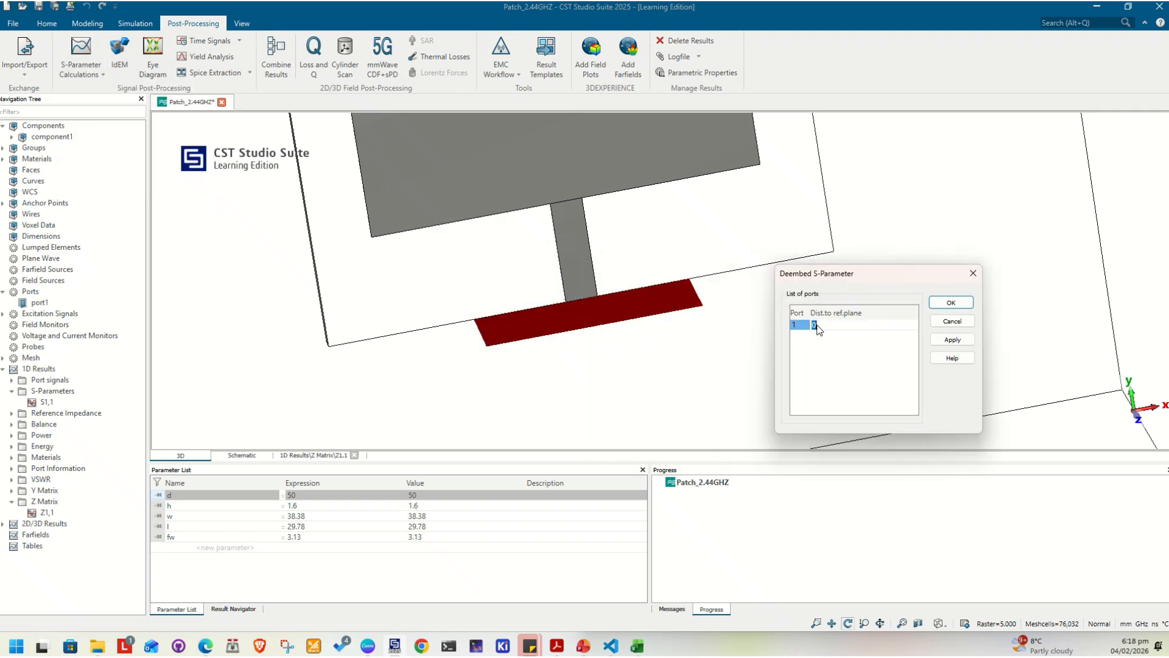
{"action": "type", "text": "-10.11"}
{"action": "left_click", "coordinate": [953, 339]}
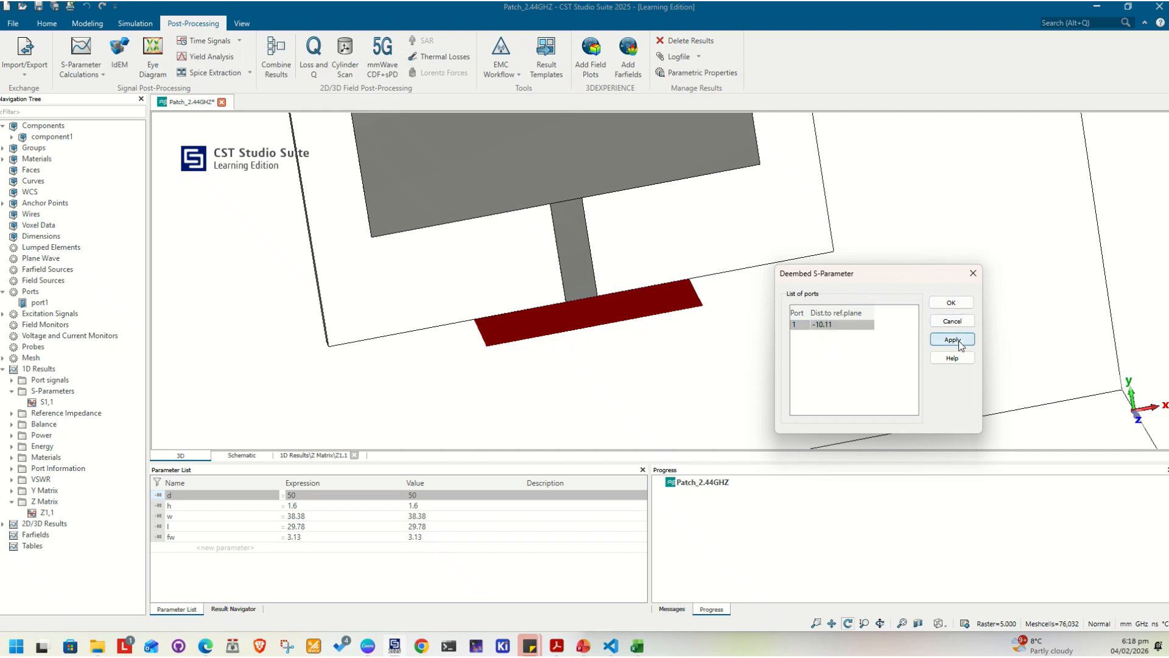
{"action": "left_click", "coordinate": [950, 302]}
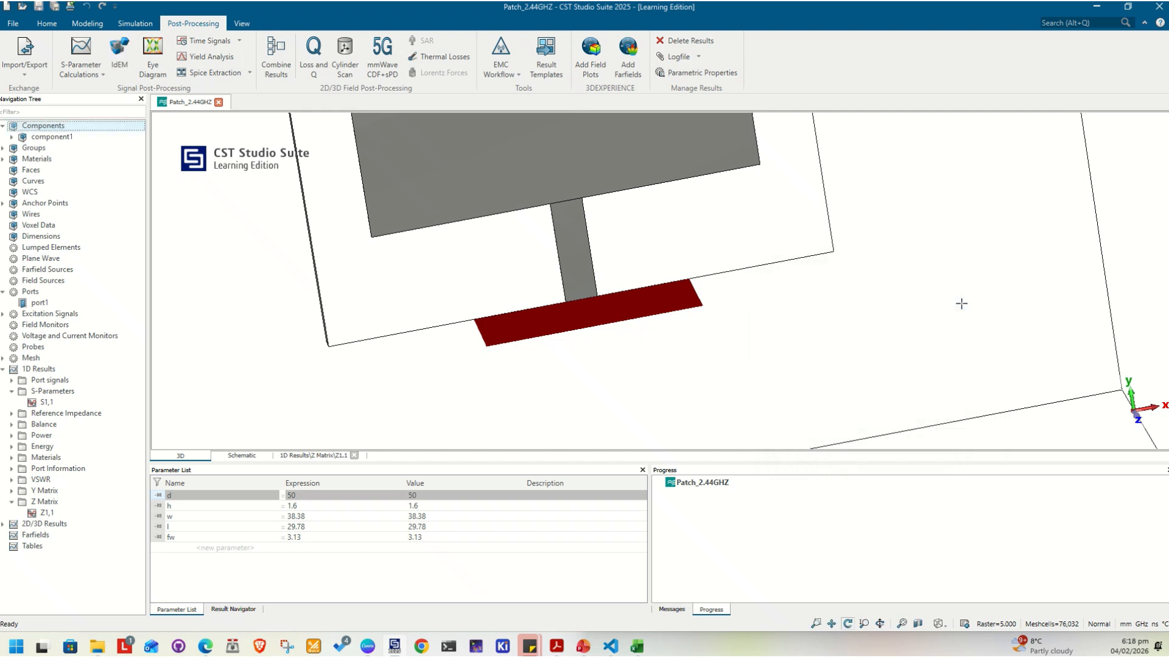
Step: Inspect port1's shifted reference plane from several angles and display the de-embedded Z1,1 impedance plot
{"action": "left_click", "coordinate": [49, 303]}
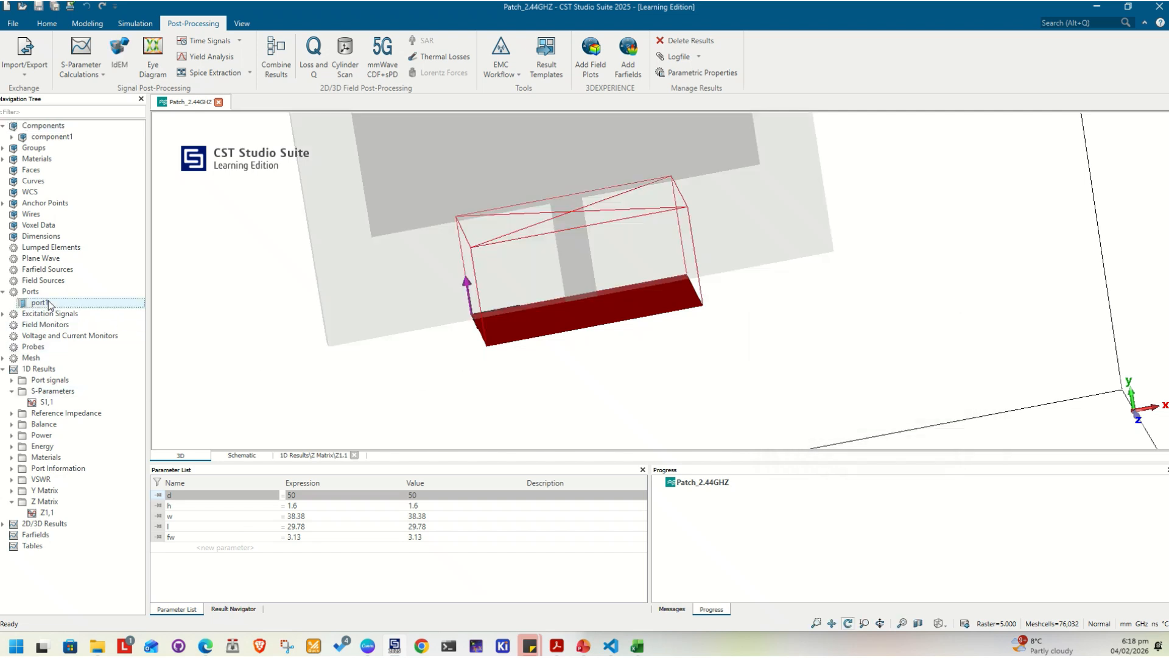
{"action": "left_click_drag", "start_coordinate": [570, 284], "coordinate": [574, 239]}
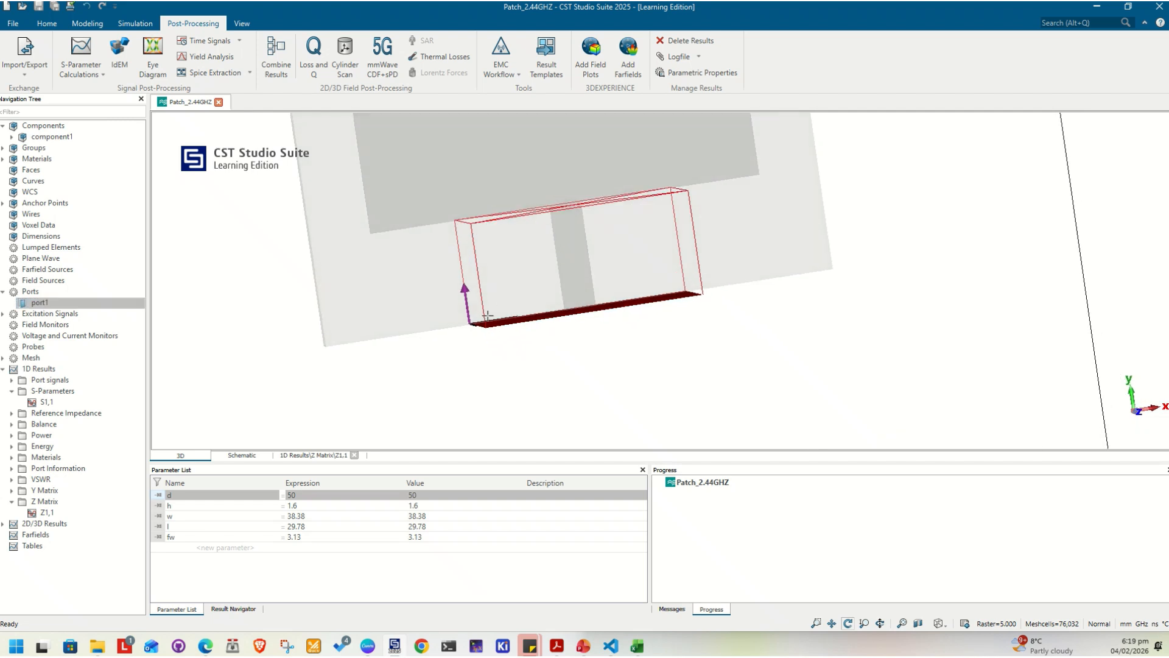
{"action": "left_click_drag", "start_coordinate": [542, 283], "coordinate": [535, 228]}
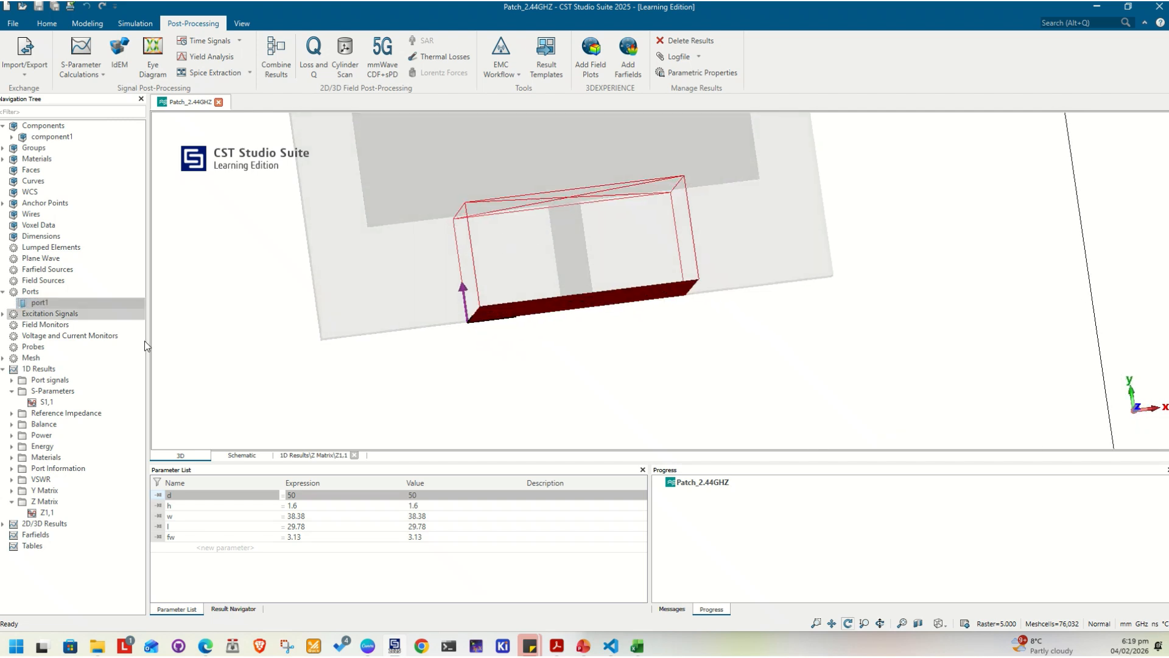
{"action": "left_click", "coordinate": [46, 513]}
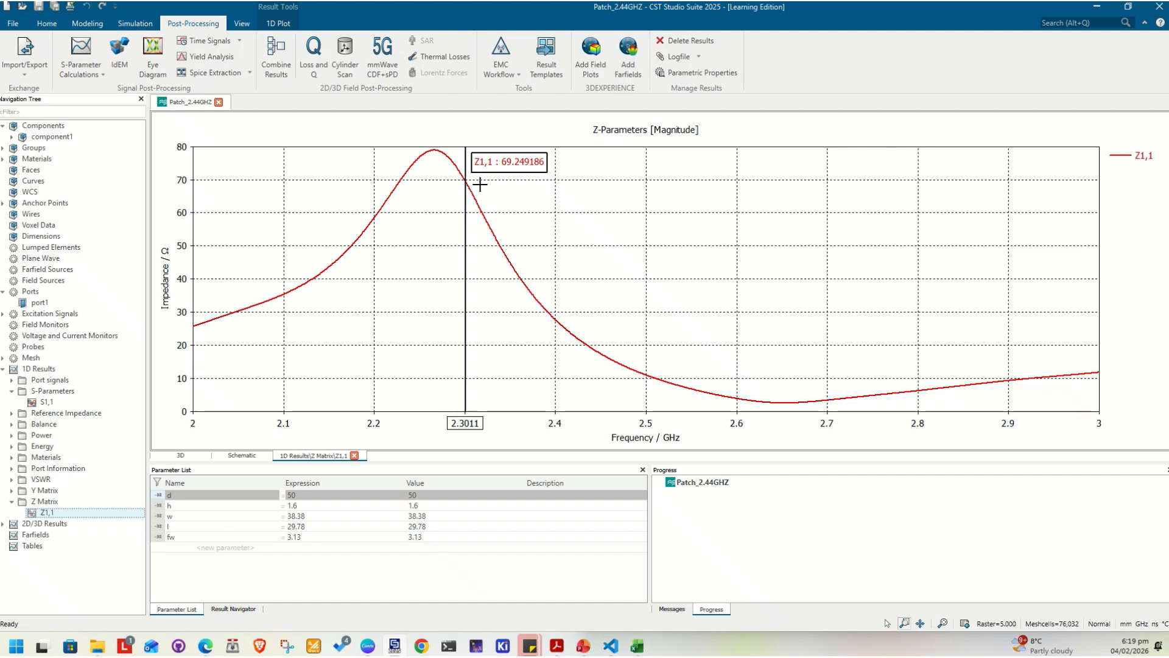
Step: Reset port 1's de-embedding distance to the reference plane to 0
{"action": "left_click", "coordinate": [94, 78]}
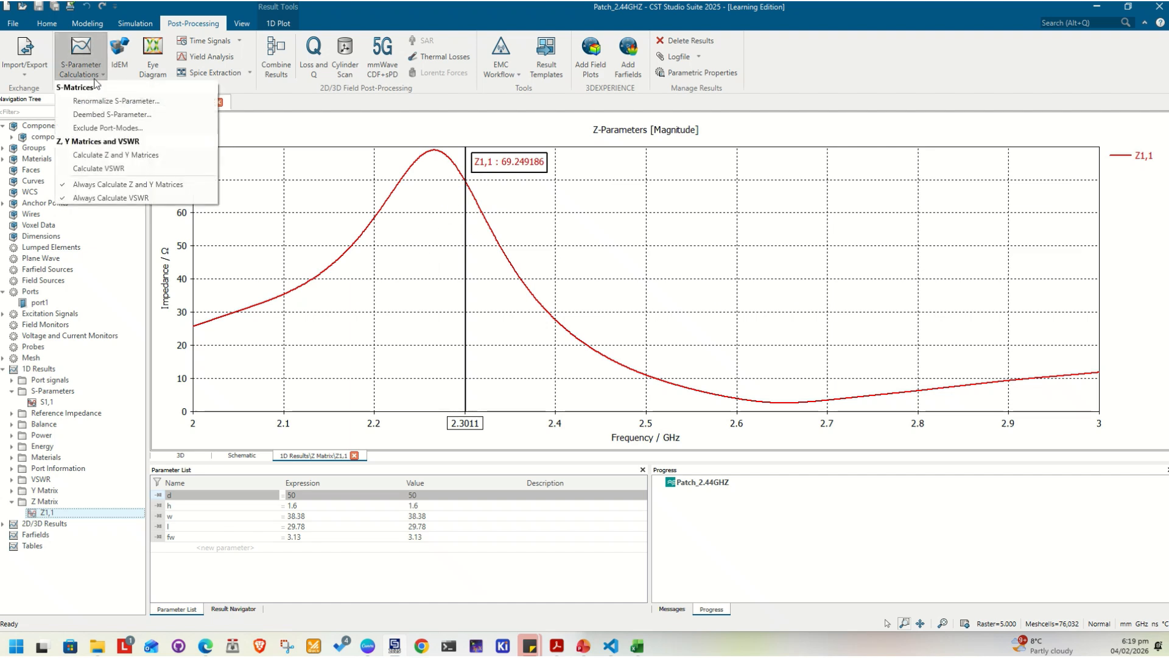
{"action": "left_click", "coordinate": [113, 115]}
{"action": "double_click", "coordinate": [535, 295]}
{"action": "type", "text": "0"}
{"action": "key", "text": "Return"}
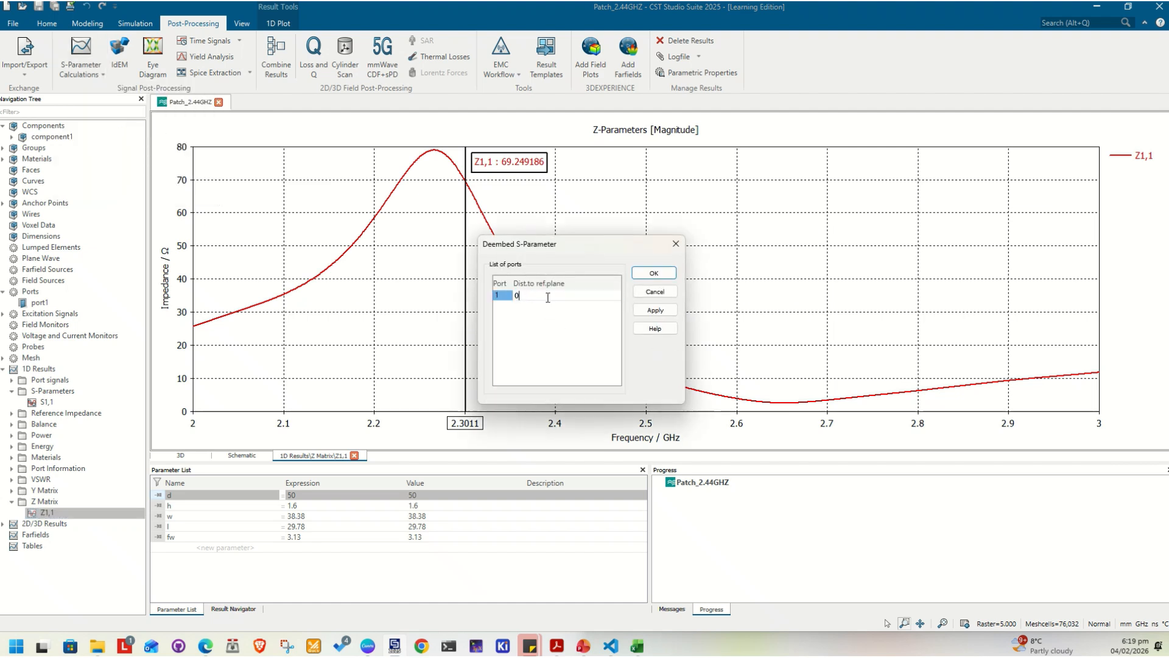
{"action": "left_click", "coordinate": [654, 274]}
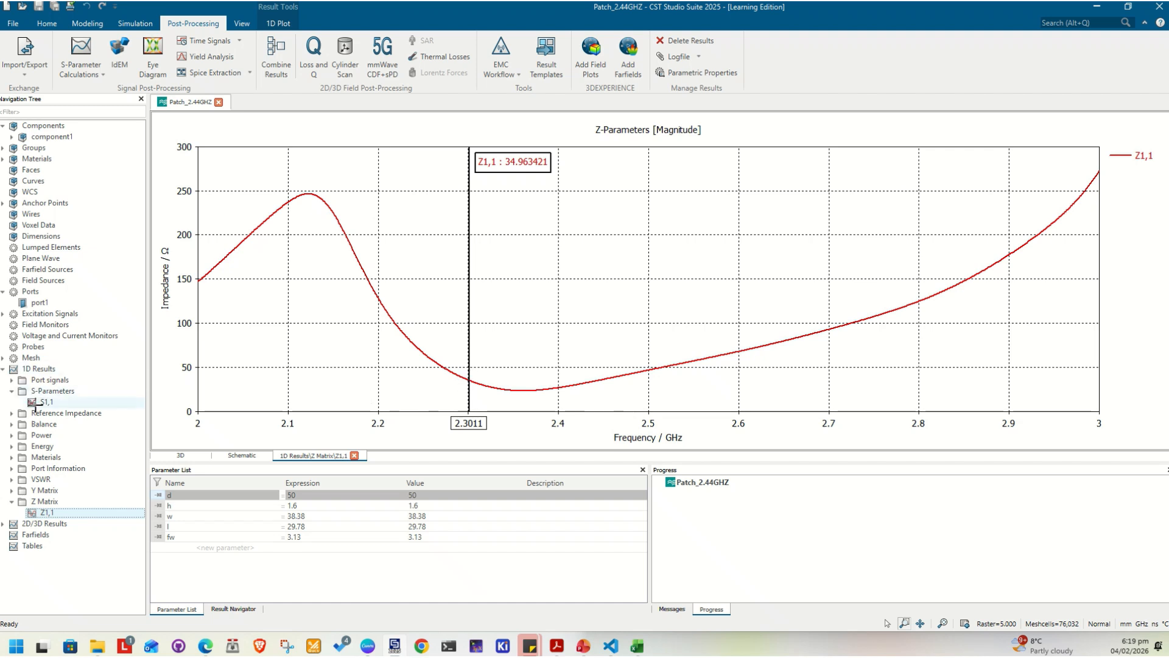
Step: Show port1 and de-embed its S-parameters again, moving the reference plane to the junction of the feed line and patch
{"action": "left_click", "coordinate": [39, 302]}
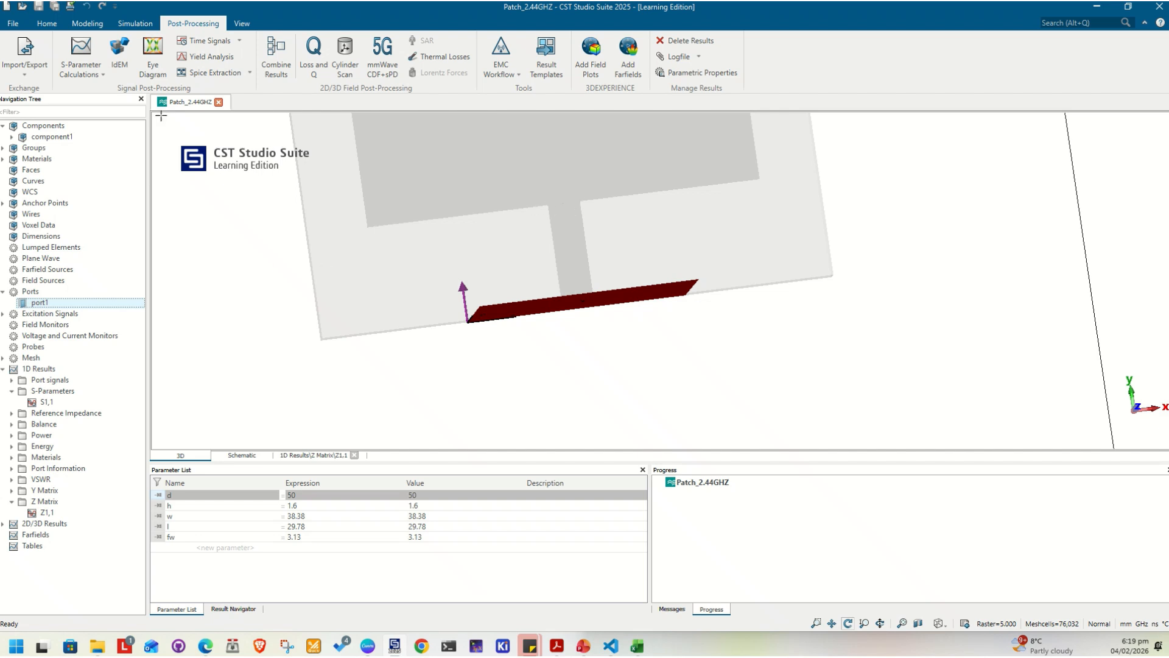
{"action": "left_click", "coordinate": [85, 68]}
{"action": "left_click", "coordinate": [100, 112]}
{"action": "left_click", "coordinate": [528, 294]}
{"action": "left_click", "coordinate": [527, 294]}
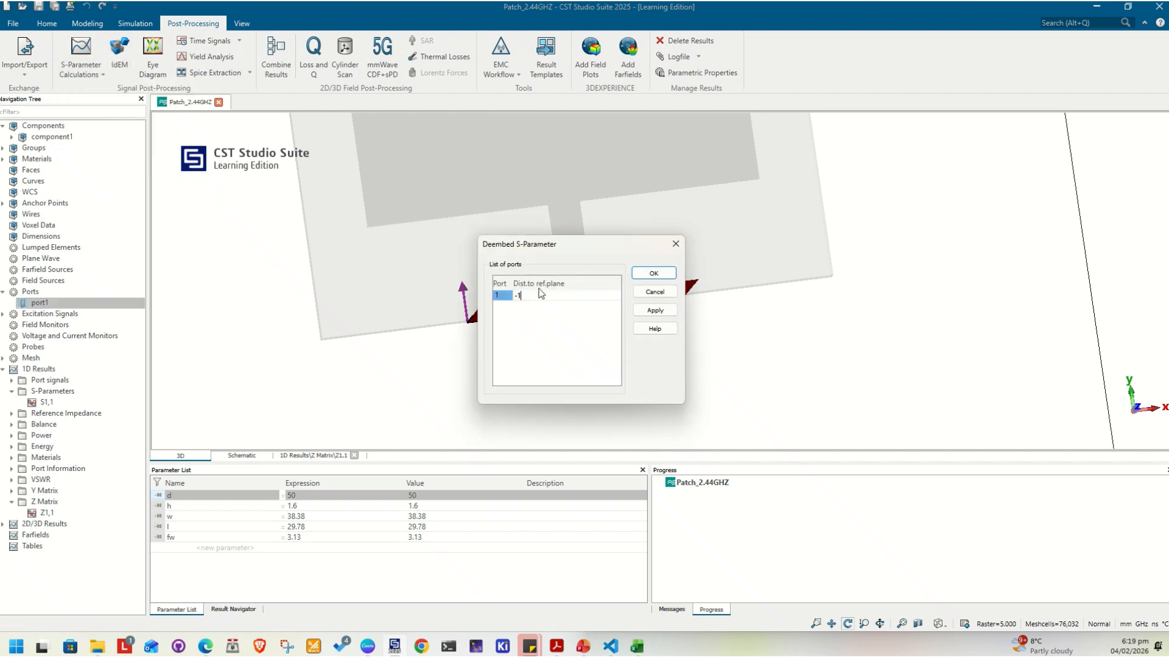
{"action": "left_click", "coordinate": [654, 273]}
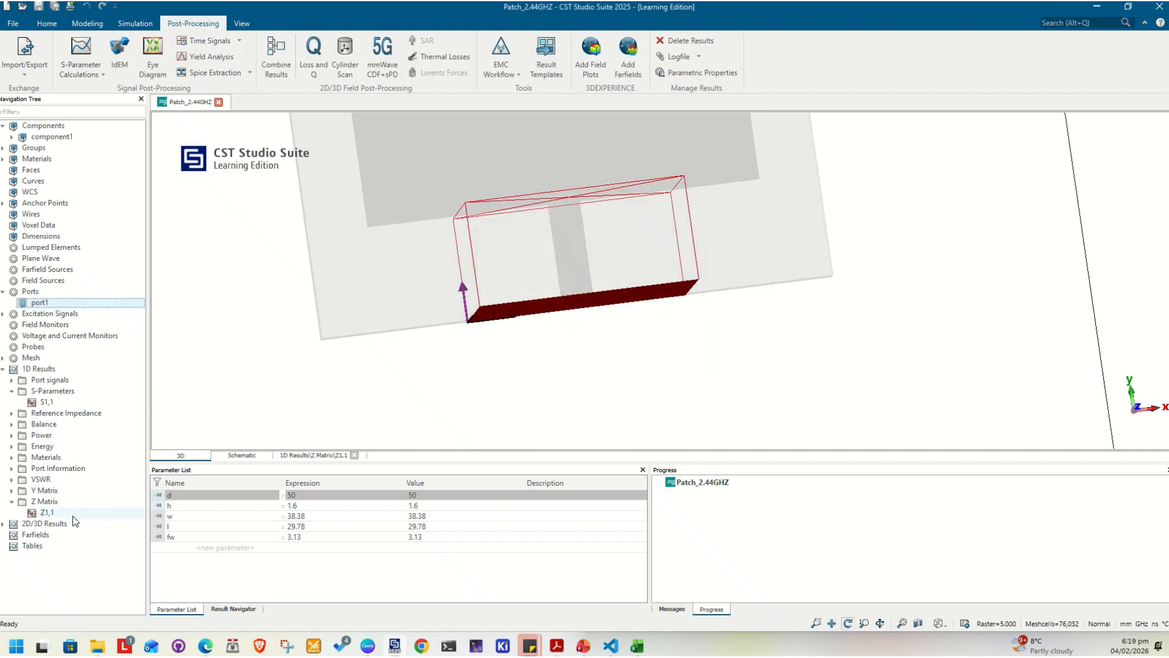
Step: Review the Z1,1 and S1,1 plots, then show port1 and rotate the model to inspect its shifted reference plane
{"action": "left_click", "coordinate": [32, 512]}
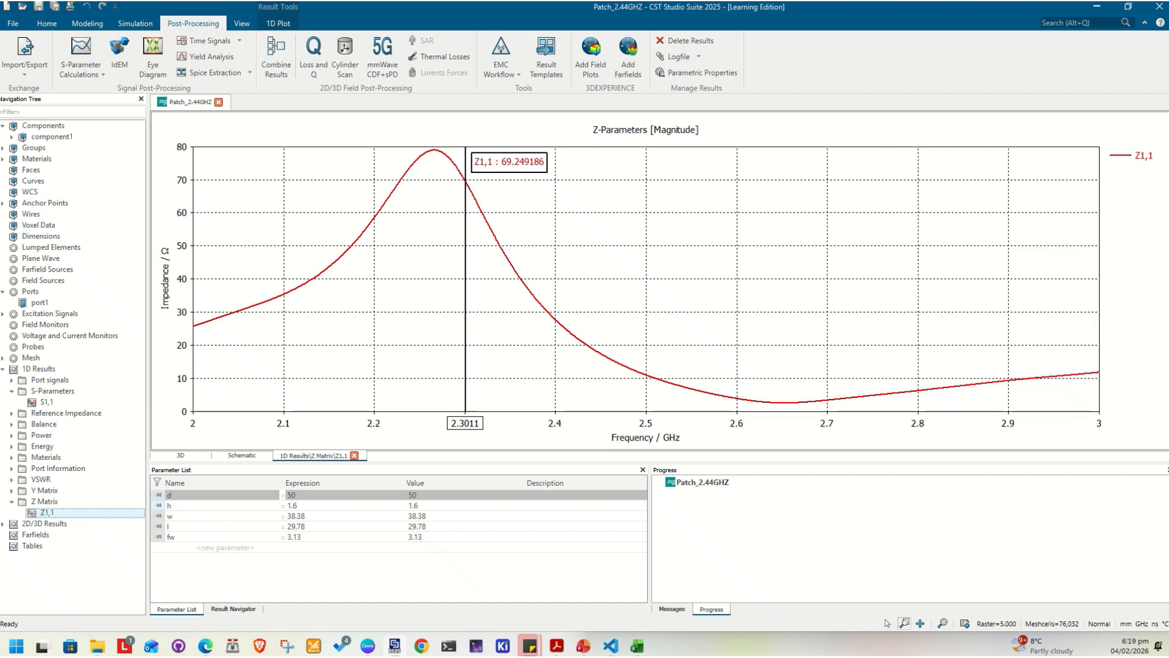
{"action": "left_click", "coordinate": [74, 403]}
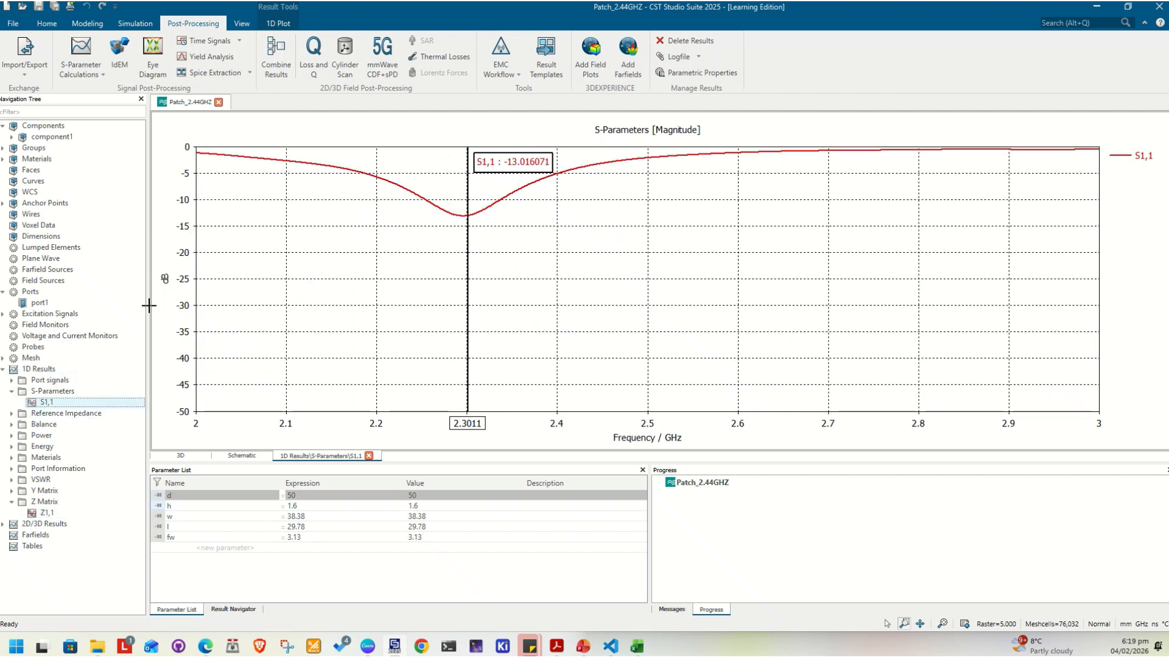
{"action": "left_click", "coordinate": [61, 138]}
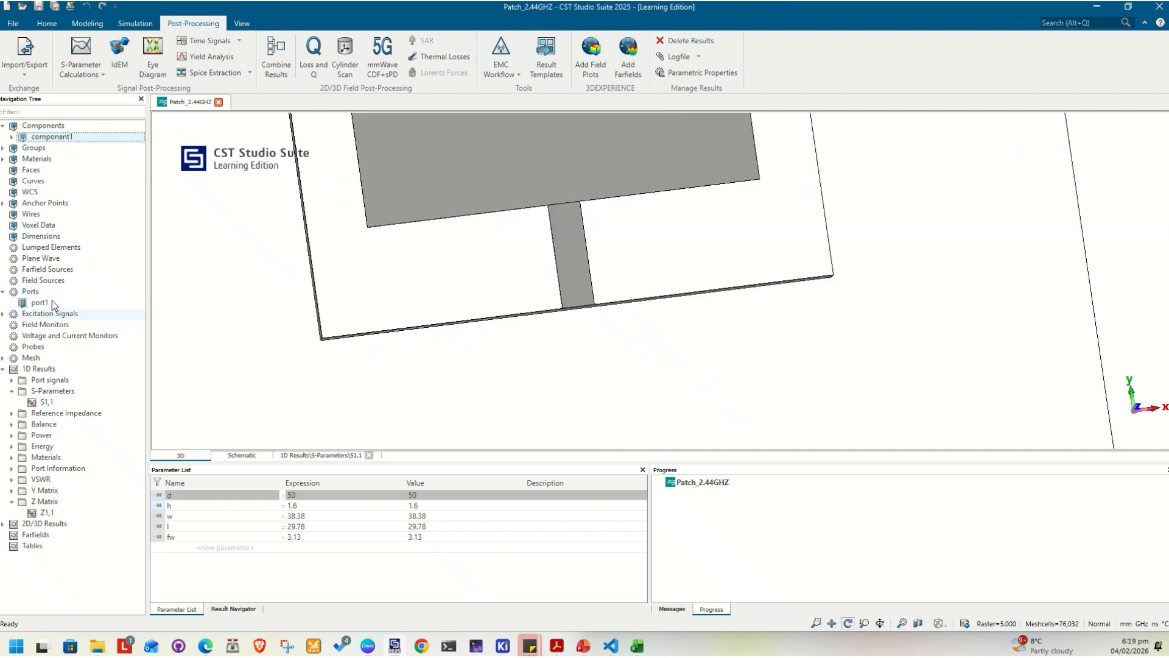
{"action": "left_click", "coordinate": [40, 302]}
{"action": "left_click_drag", "start_coordinate": [548, 206], "coordinate": [499, 268]}
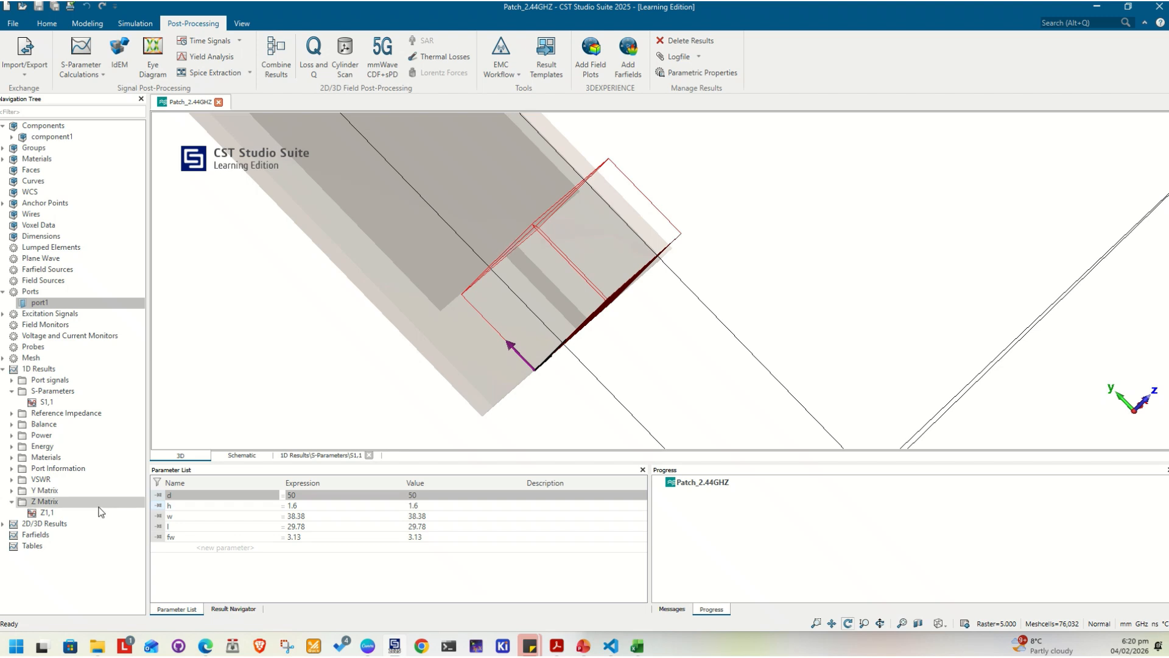
Step: Compare the S1,1 and Z1,1 plots around resonance and move the Z1,1 curve marker to about 2.299 GHz
{"action": "left_click", "coordinate": [47, 402]}
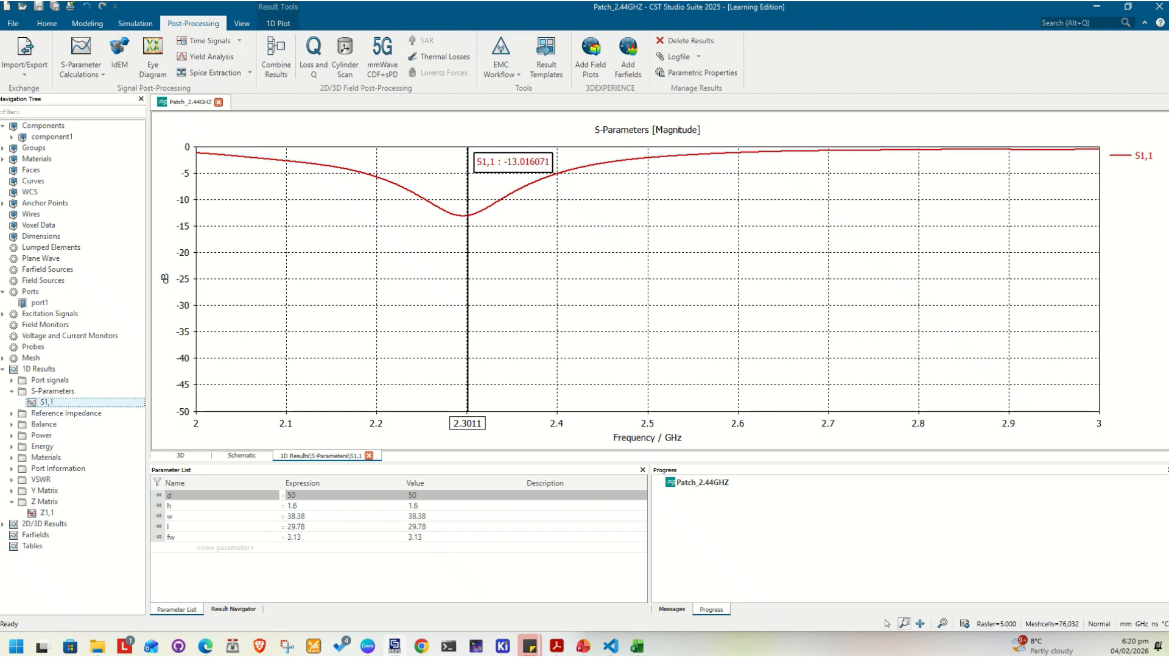
{"action": "left_click", "coordinate": [59, 514]}
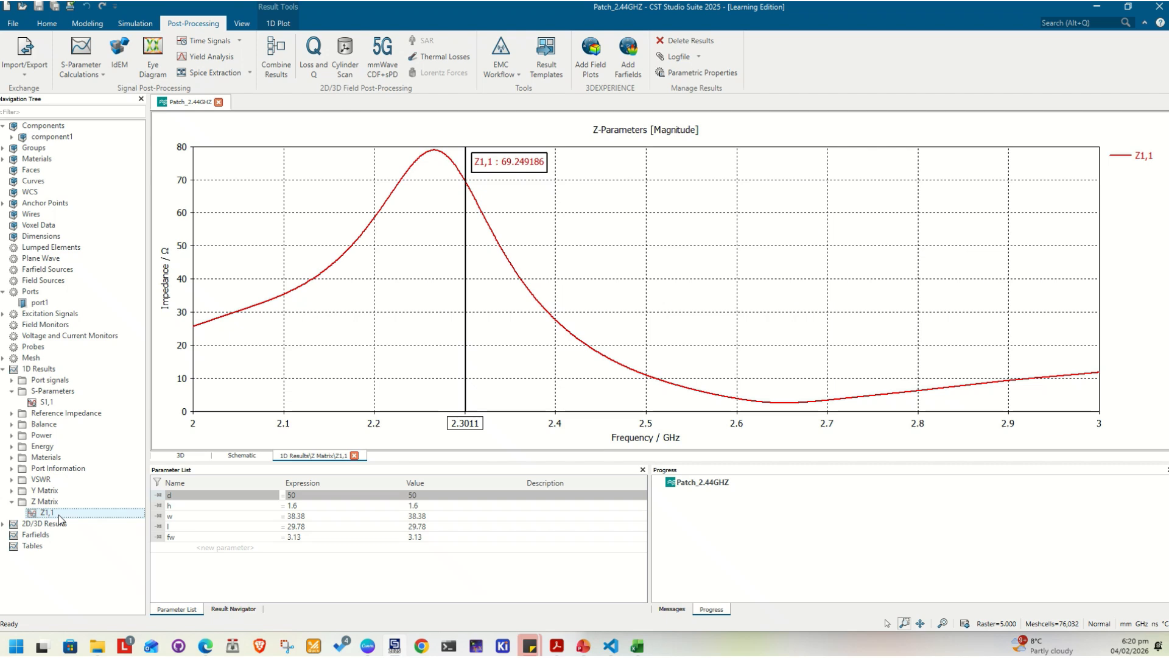
{"action": "left_click", "coordinate": [47, 402]}
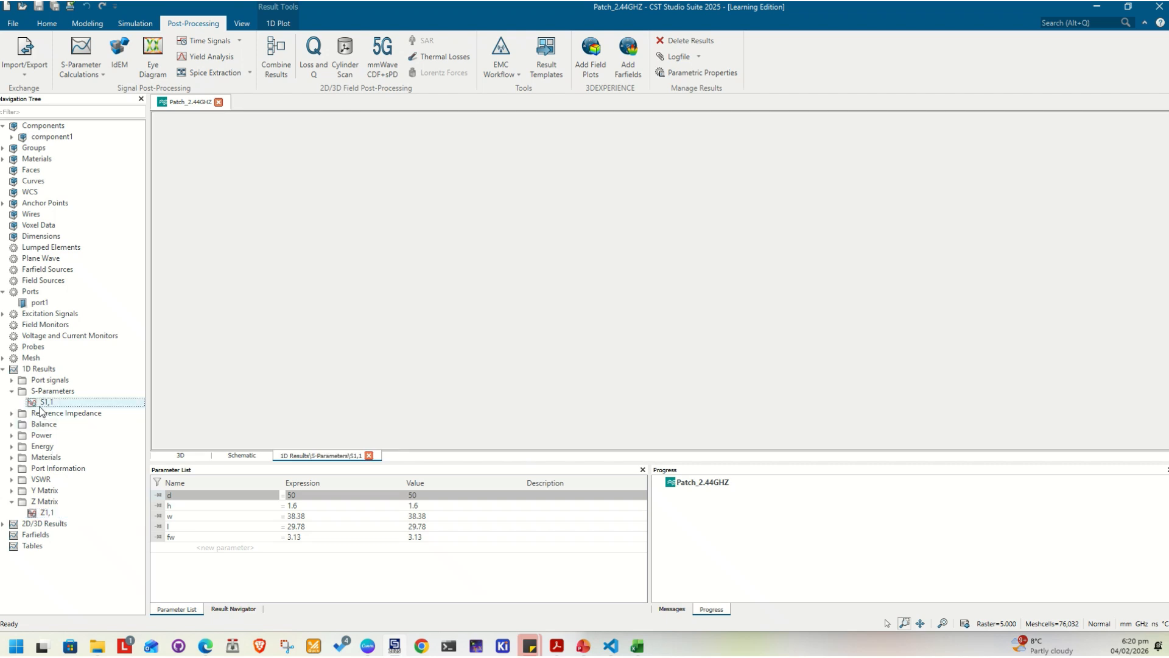
{"action": "left_click_drag", "start_coordinate": [472, 258], "coordinate": [465, 256]}
{"action": "left_click_drag", "start_coordinate": [465, 331], "coordinate": [468, 332]}
{"action": "left_click", "coordinate": [48, 512]}
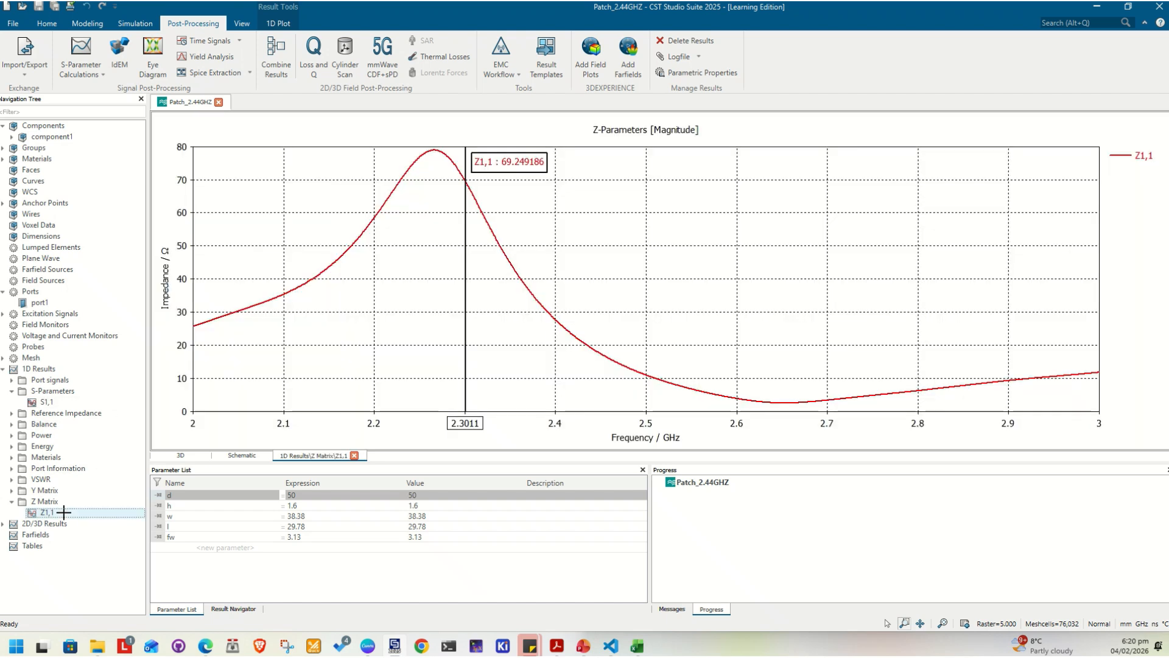
{"action": "left_click", "coordinate": [462, 270]}
{"action": "left_click_drag", "start_coordinate": [462, 270], "coordinate": [460, 270]}
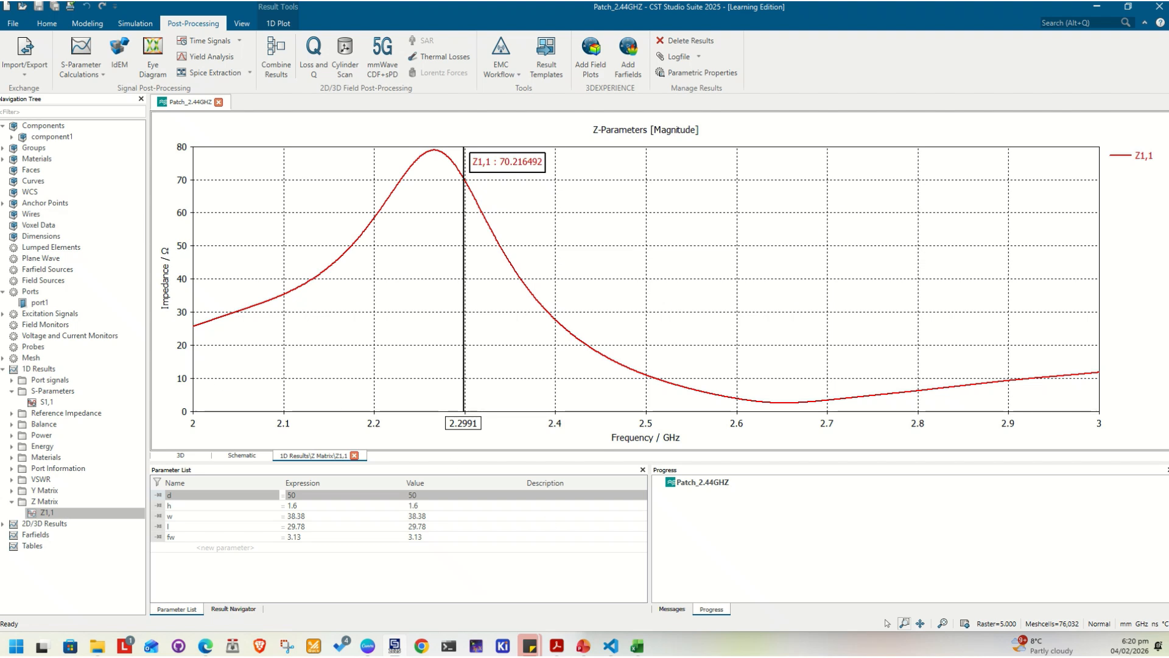
Step: Switch to VS Code by way of the input impedance slide and run pstchsntmns.py to plot input impedance against inset feed distance
{"action": "key", "text": "alt+Tab"}
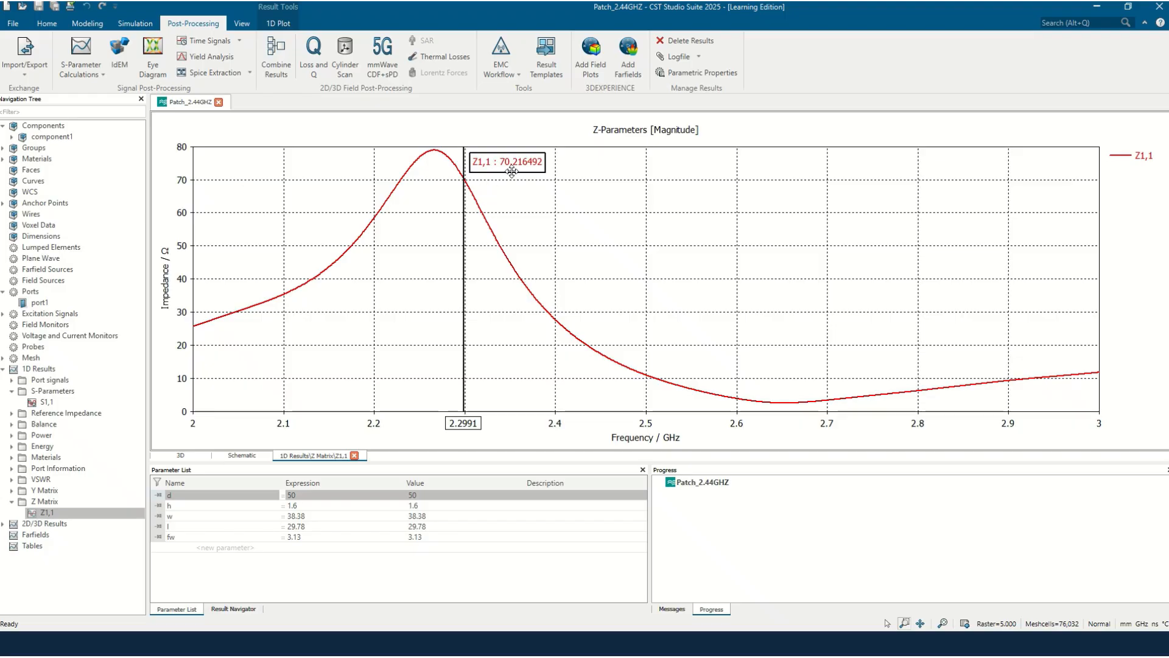
{"action": "left_click", "coordinate": [1097, 6]}
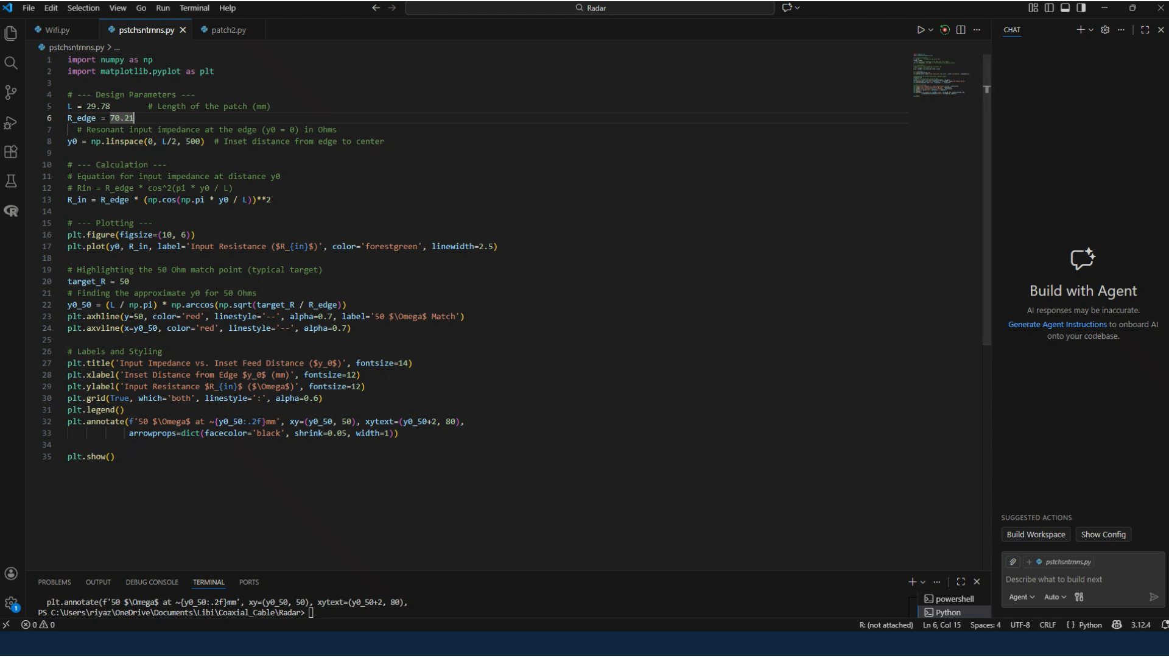
{"action": "key", "text": "alt+Tab"}
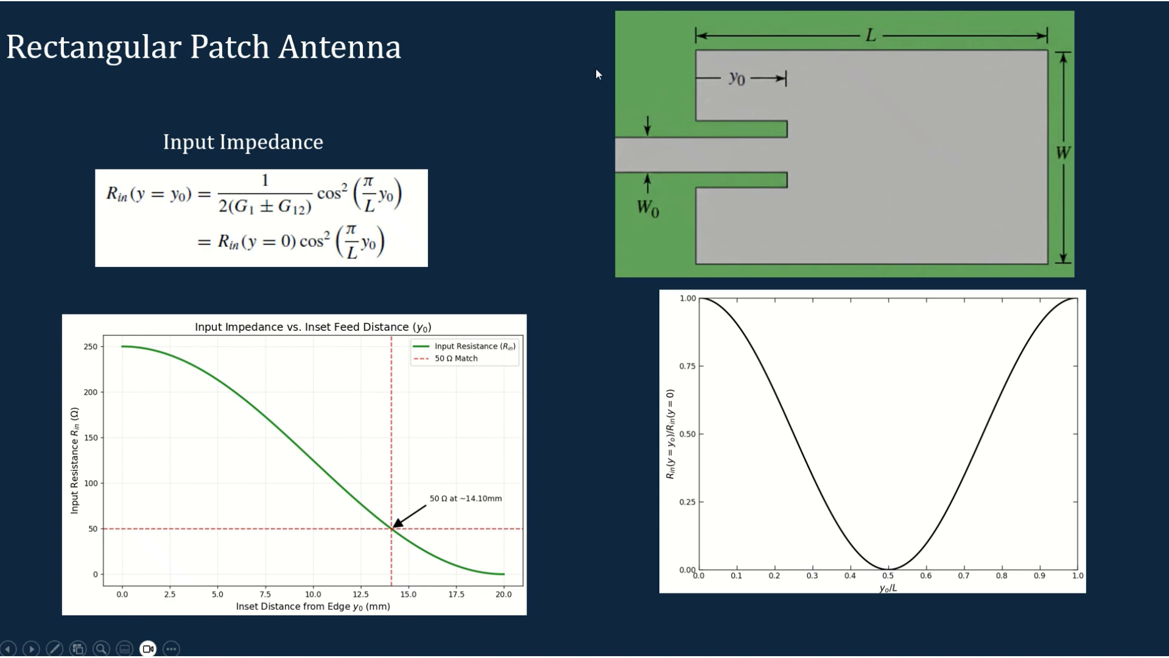
{"action": "key", "text": "alt+Tab"}
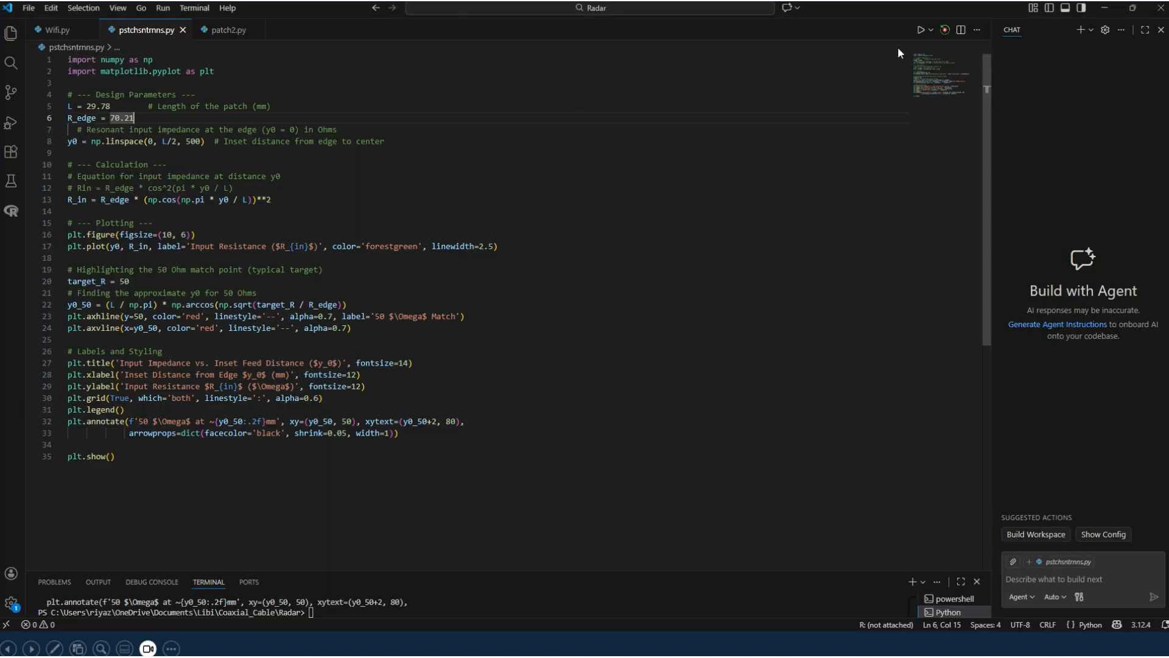
{"action": "left_click", "coordinate": [921, 29]}
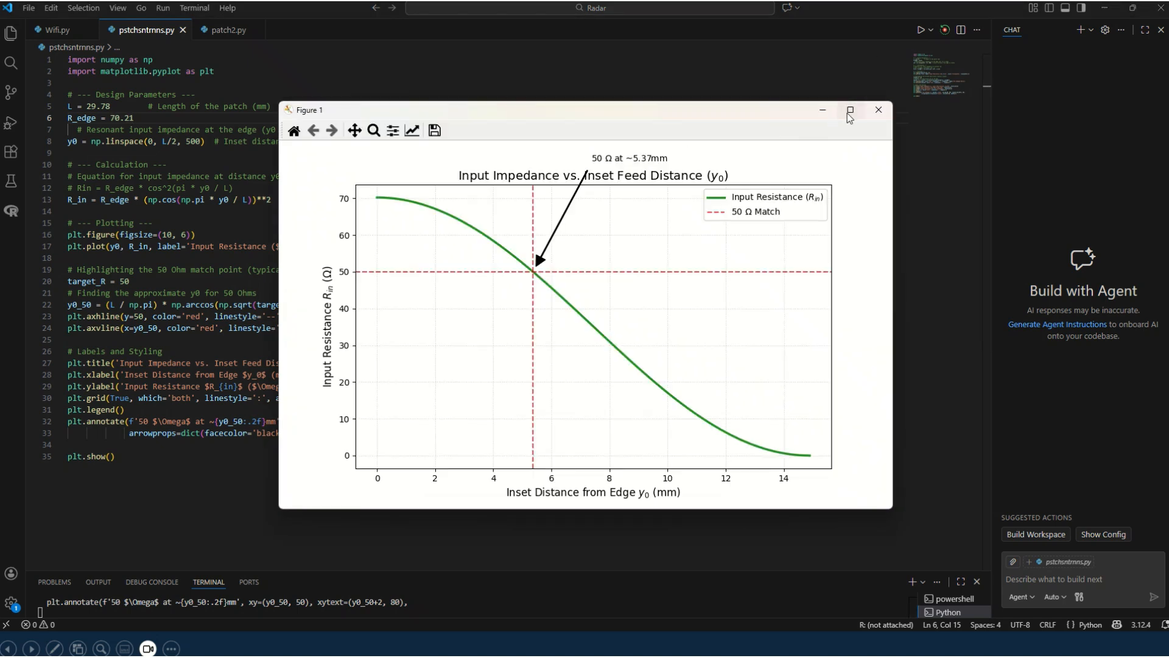
{"action": "double_click", "coordinate": [849, 117]}
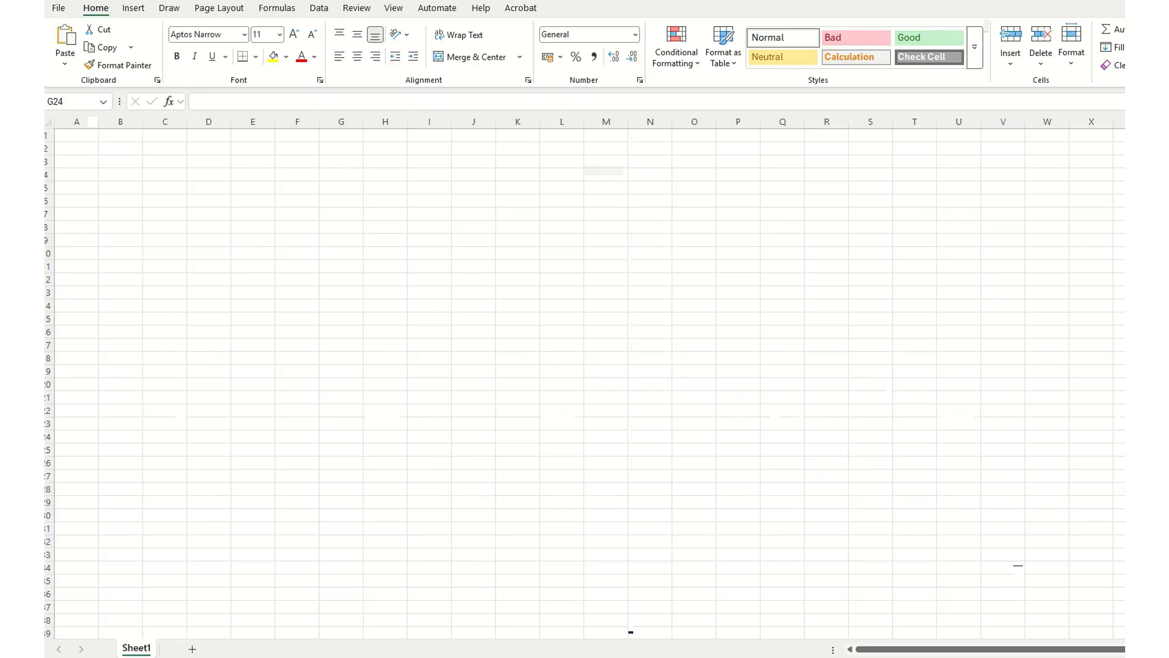
Step: In the blank Excel sheet, head column A with R_0 and fill 70.21 from A2 down to row 47
{"action": "left_click", "coordinate": [80, 136]}
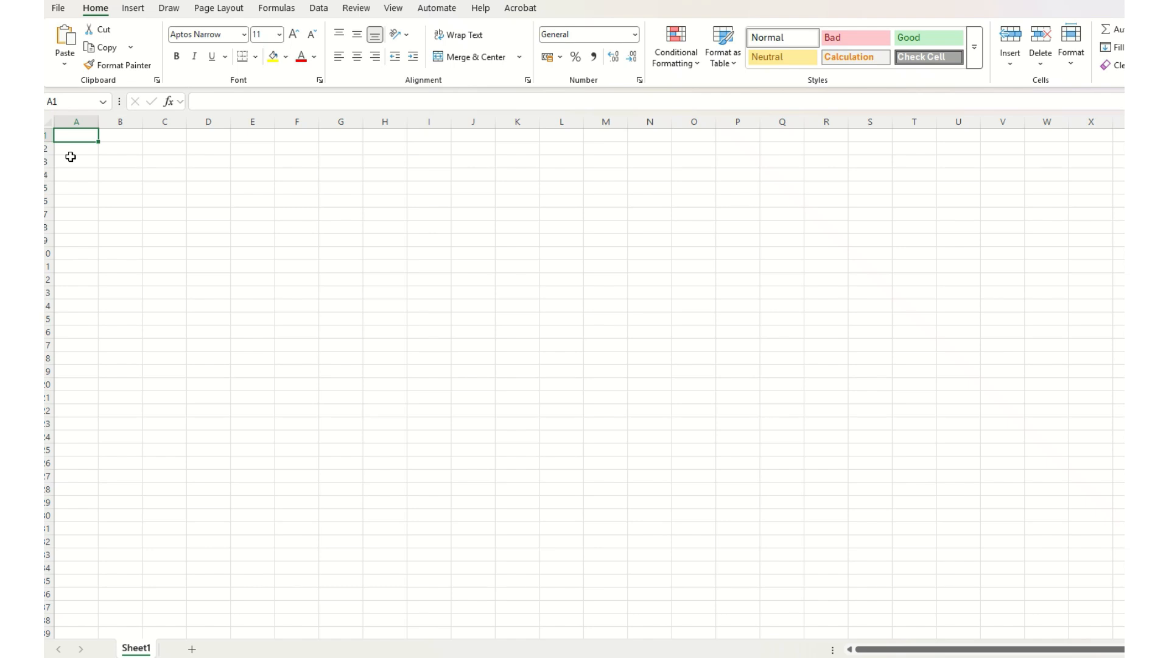
{"action": "type", "text": "R_0"}
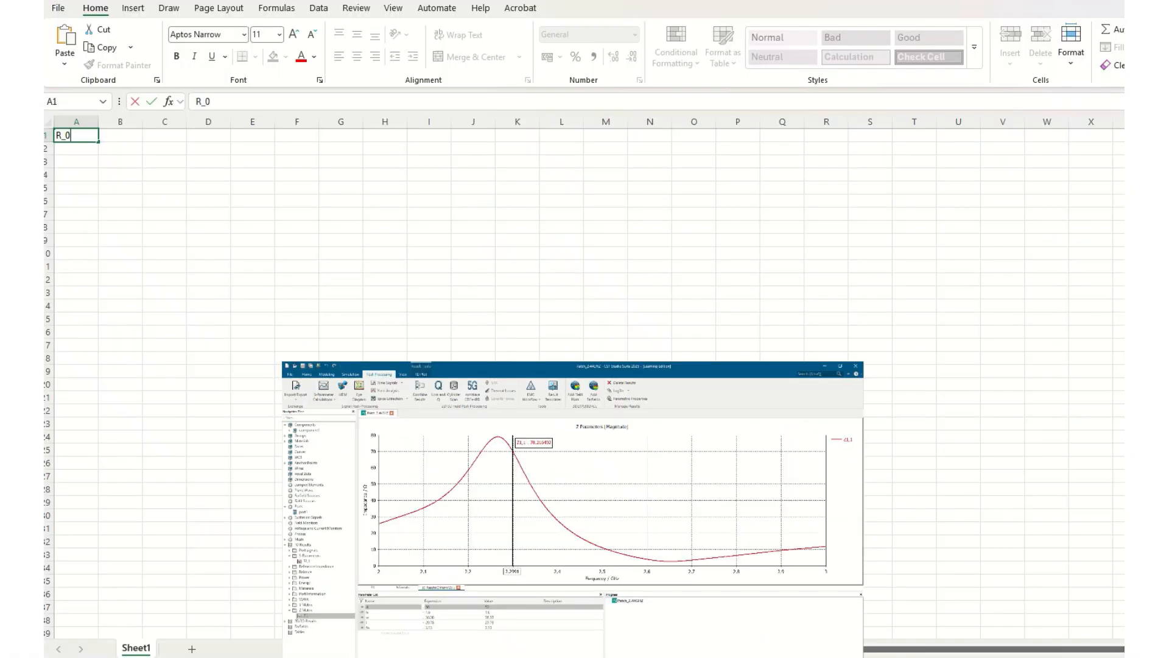
{"action": "key", "text": "Return"}
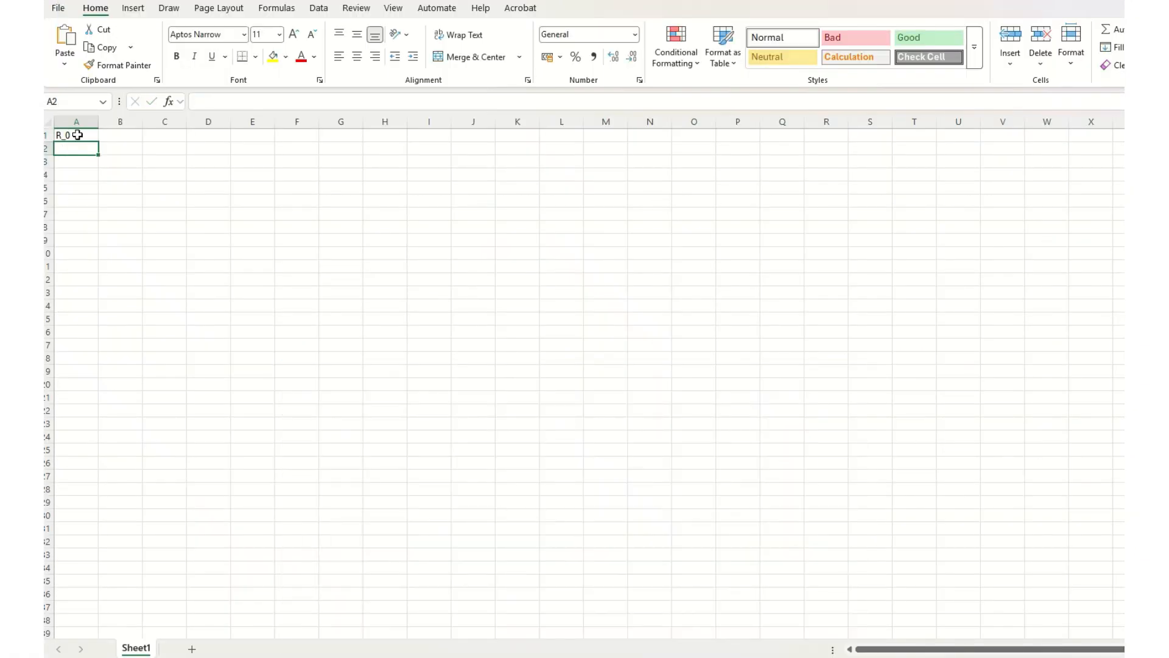
{"action": "type", "text": "70.21"}
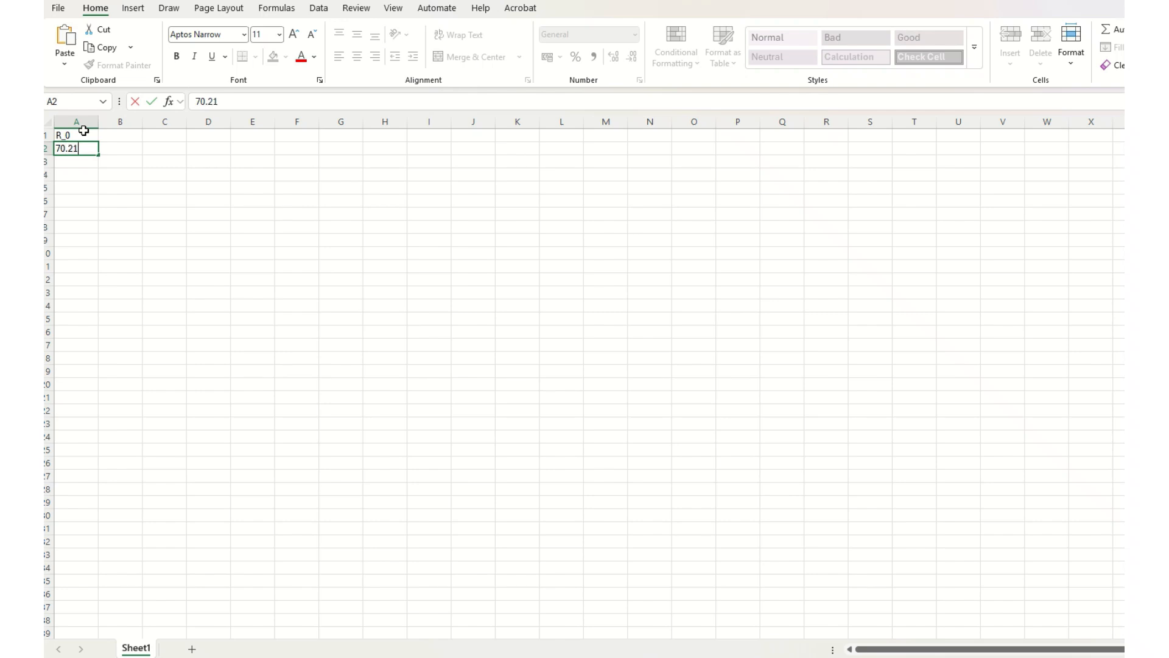
{"action": "left_click_drag", "start_coordinate": [100, 154], "coordinate": [76, 609]}
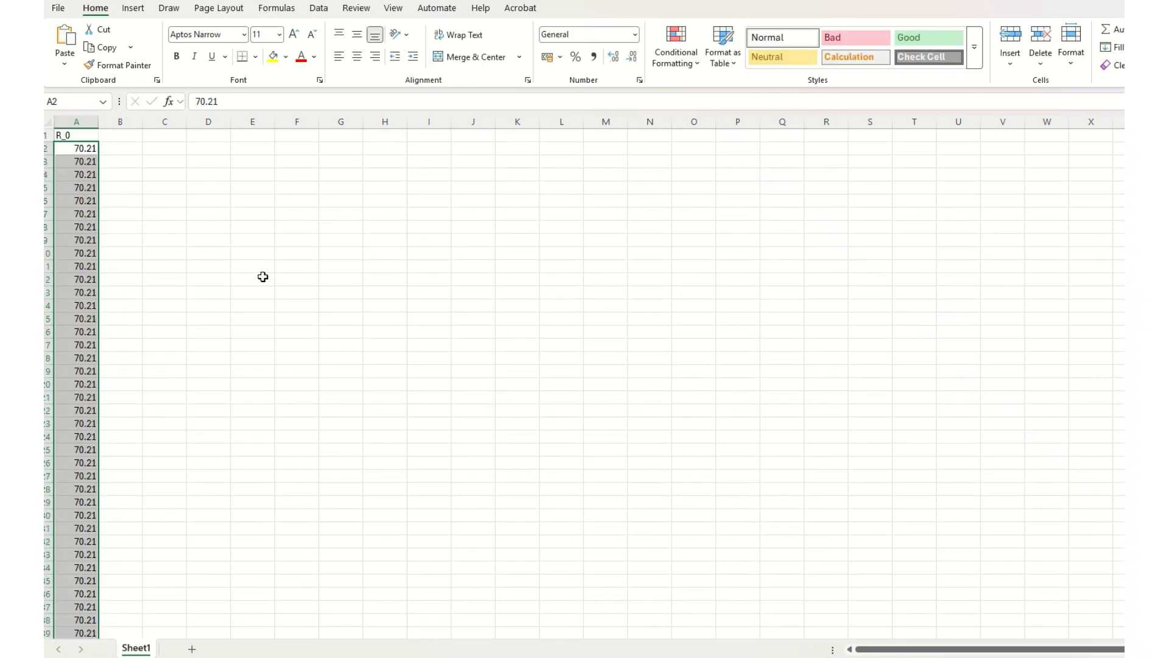
Step: Head column B with y0 and enter 0.5, 1 and 1.5 in cells B2 to B4
{"action": "left_click_drag", "start_coordinate": [122, 138], "coordinate": [123, 144]}
{"action": "left_click", "coordinate": [123, 135]}
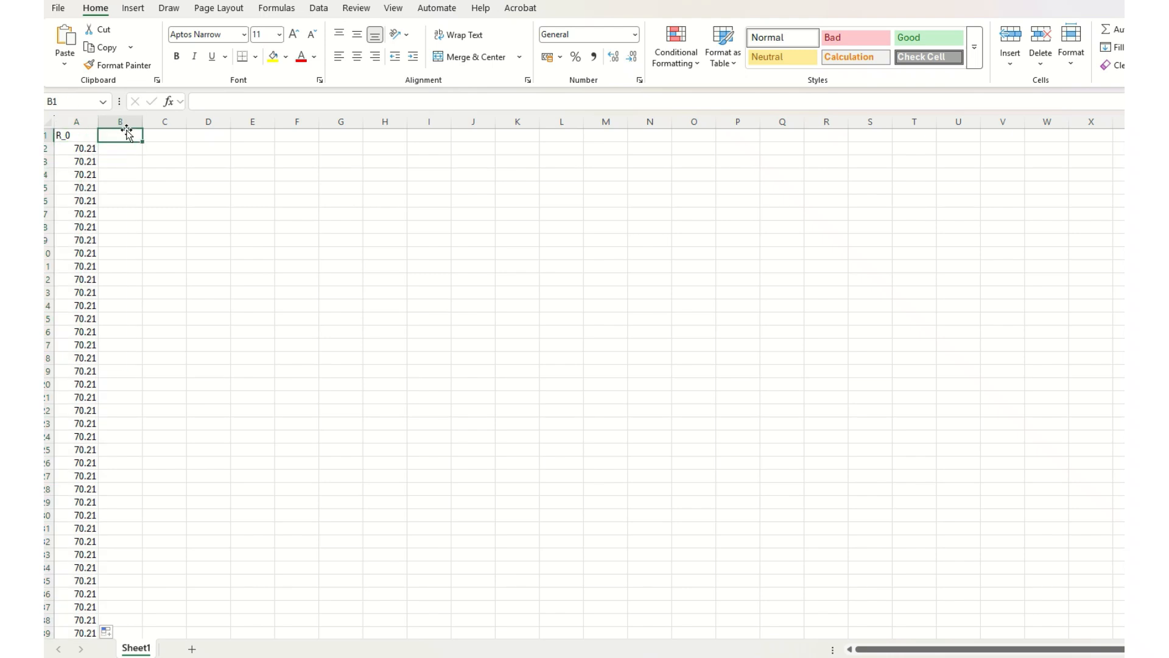
{"action": "type", "text": "y0"}
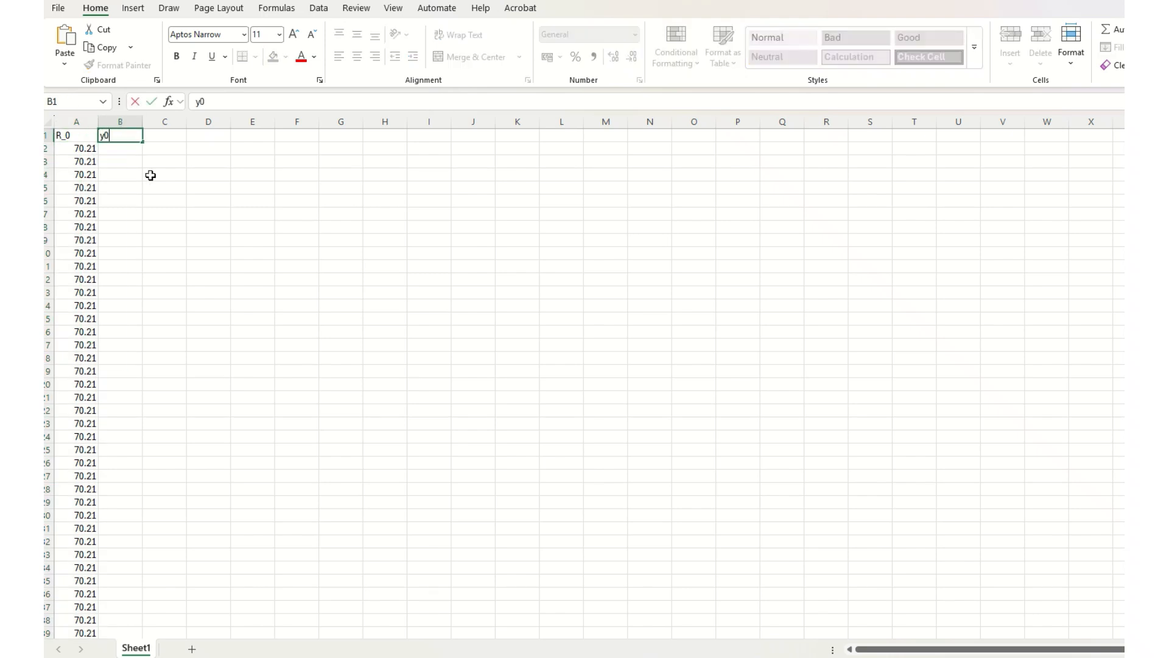
{"action": "left_click", "coordinate": [104, 148]}
{"action": "type", "text": "0."}
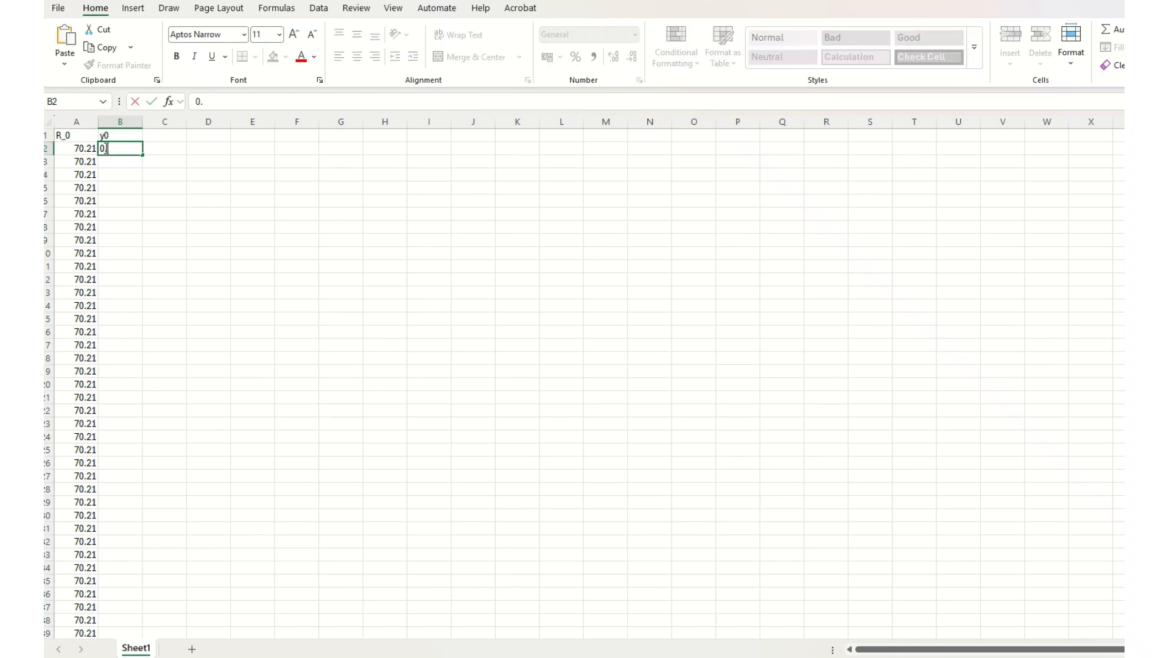
{"action": "type", "text": "5"}
{"action": "left_click", "coordinate": [117, 163]}
{"action": "type", "text": "1"}
{"action": "left_click", "coordinate": [131, 173]}
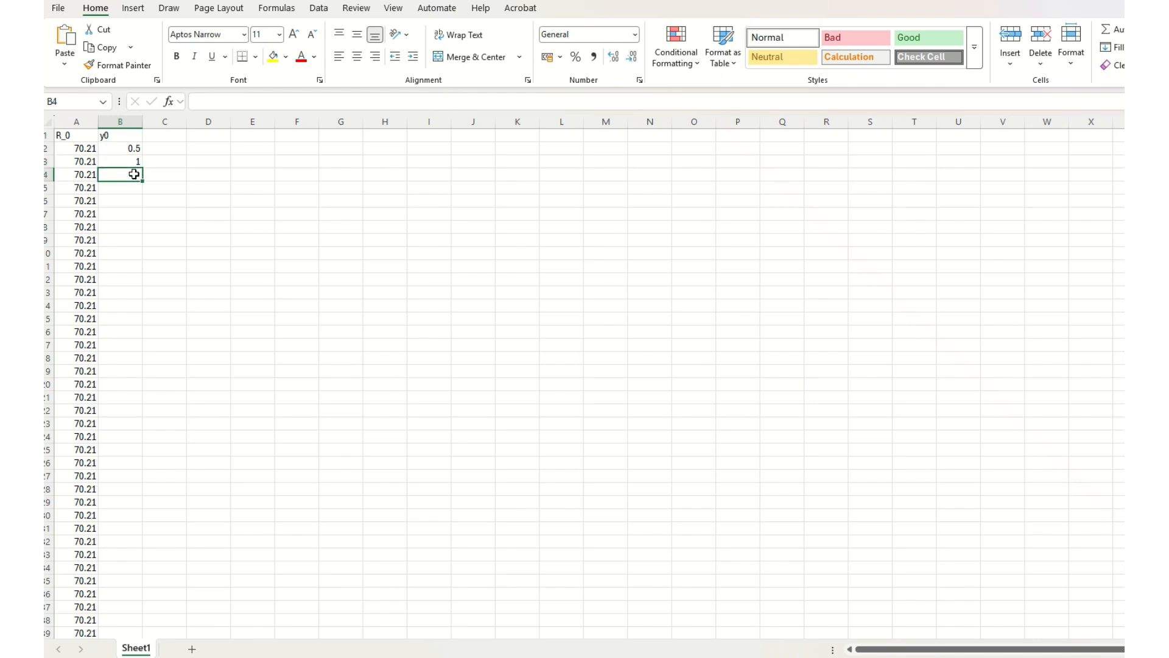
{"action": "type", "text": "1.5"}
{"action": "key", "text": "Return"}
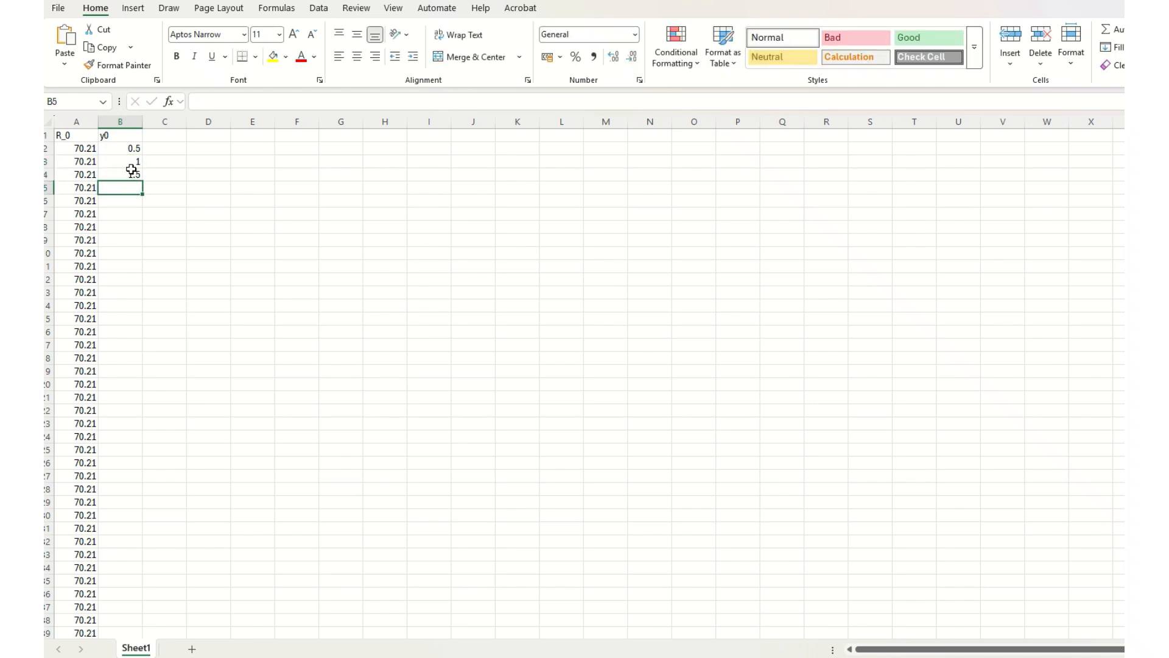
Step: Extend the y0 series in 0.5 increments down to 23 in row 47
{"action": "mouse_move", "coordinate": [136, 149]}
{"action": "left_mouse_down"}
{"action": "mouse_move", "coordinate": [143, 559]}
{"action": "mouse_move", "coordinate": [118, 608]}
{"action": "left_mouse_up"}
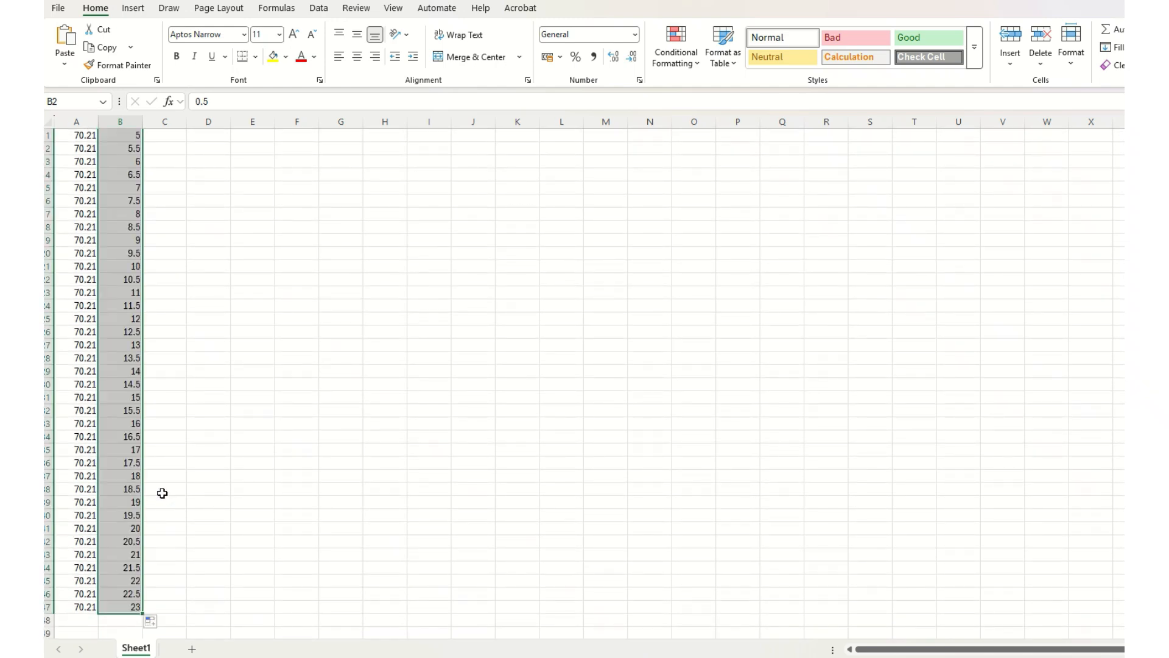
{"action": "scroll", "coordinate": [162, 493], "scroll_direction": "up", "scroll_amount": 4}
{"action": "scroll", "coordinate": [193, 271], "scroll_direction": "down", "scroll_amount": 1}
{"action": "scroll", "coordinate": [113, 355], "scroll_direction": "up", "scroll_amount": 1}
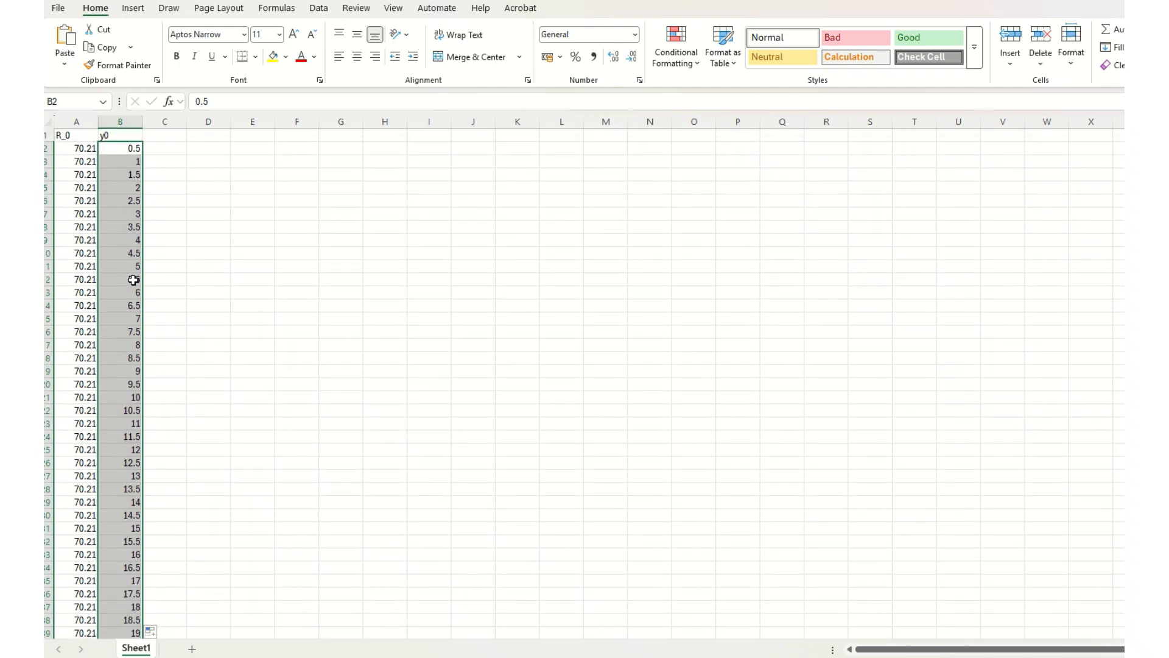
Step: Head column C with L and fill 29.78 from C2 down to row 47
{"action": "left_click", "coordinate": [153, 138]}
{"action": "type", "text": "L"}
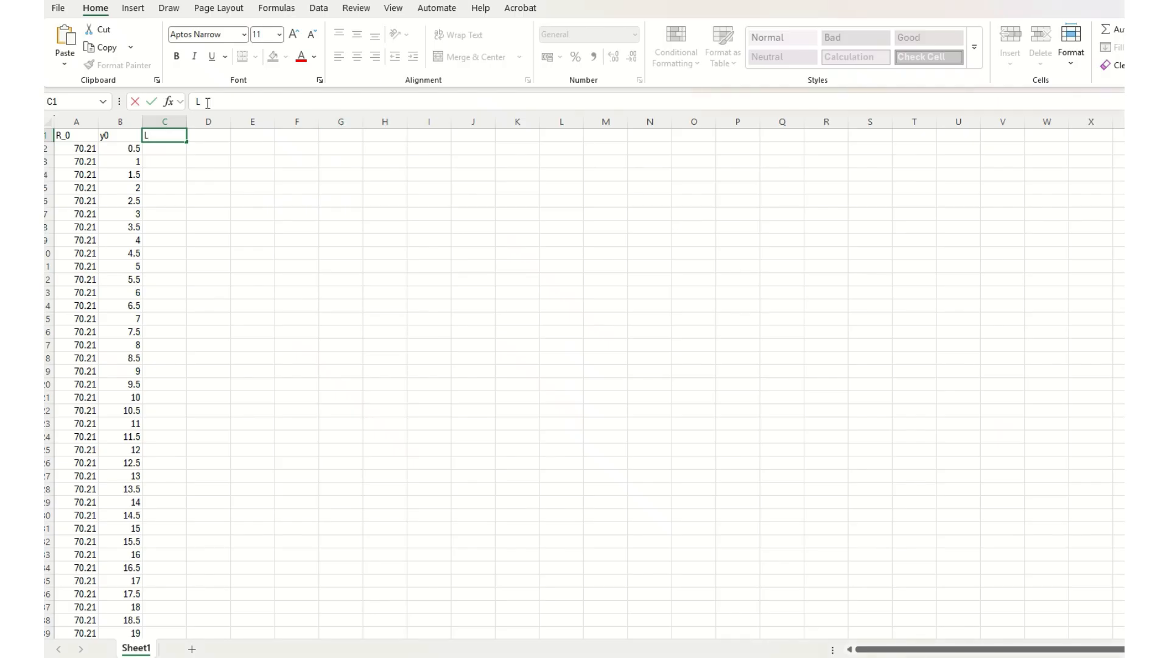
{"action": "left_click", "coordinate": [165, 149]}
{"action": "type", "text": "29.78"}
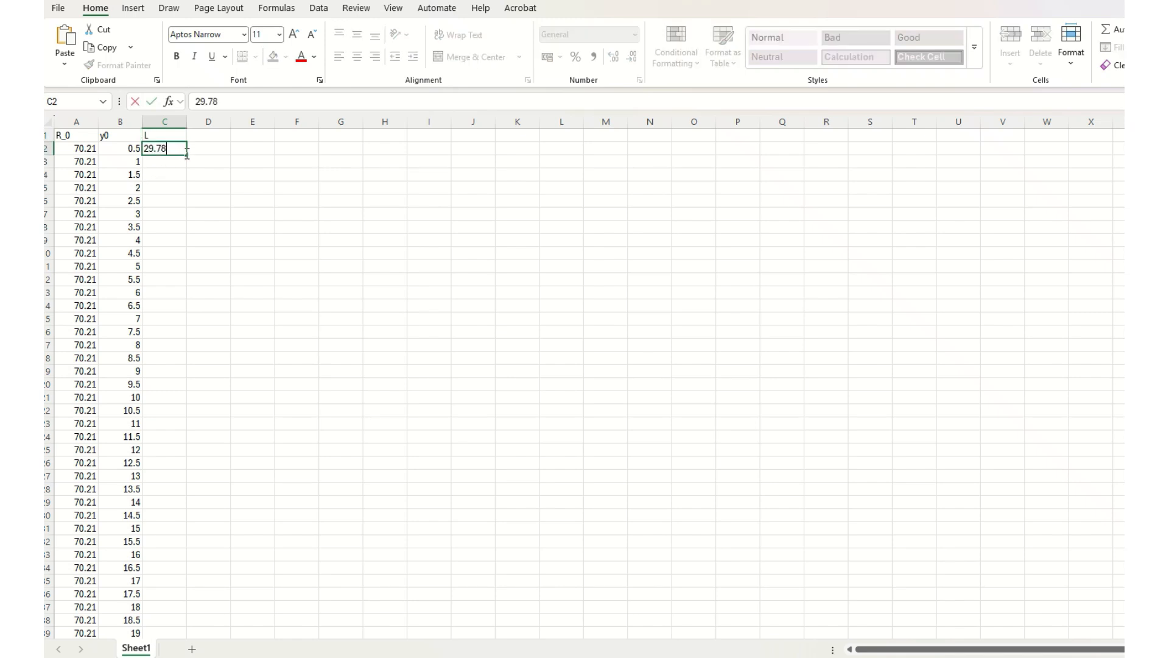
{"action": "left_click_drag", "start_coordinate": [186, 155], "coordinate": [183, 599]}
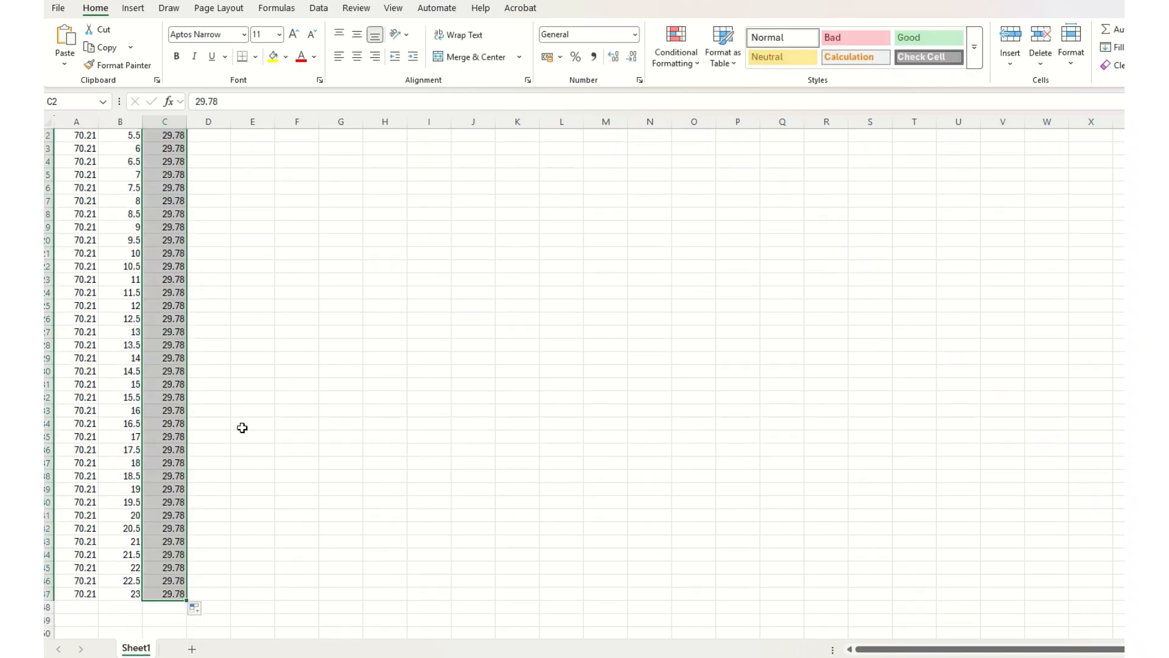
{"action": "scroll", "coordinate": [248, 408], "scroll_direction": "up", "scroll_amount": 4}
Step: Enter the inset resistance formula =A2*(COS(PI()*B2/C2))^2 in cell D2
{"action": "left_click", "coordinate": [215, 148]}
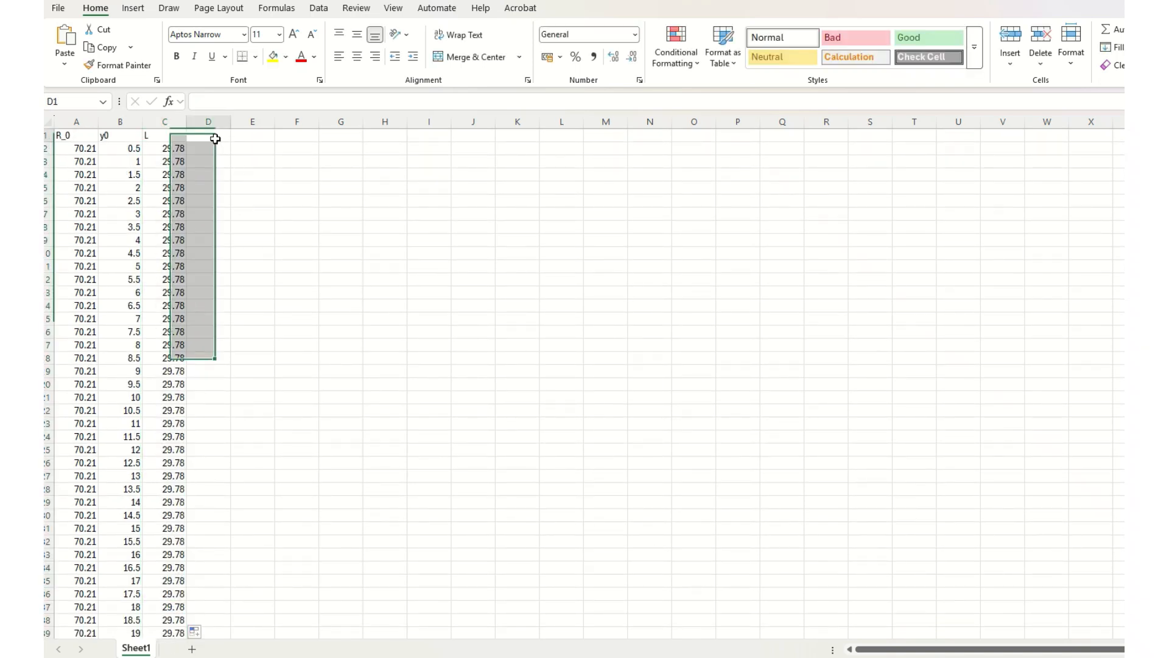
{"action": "left_click", "coordinate": [224, 107]}
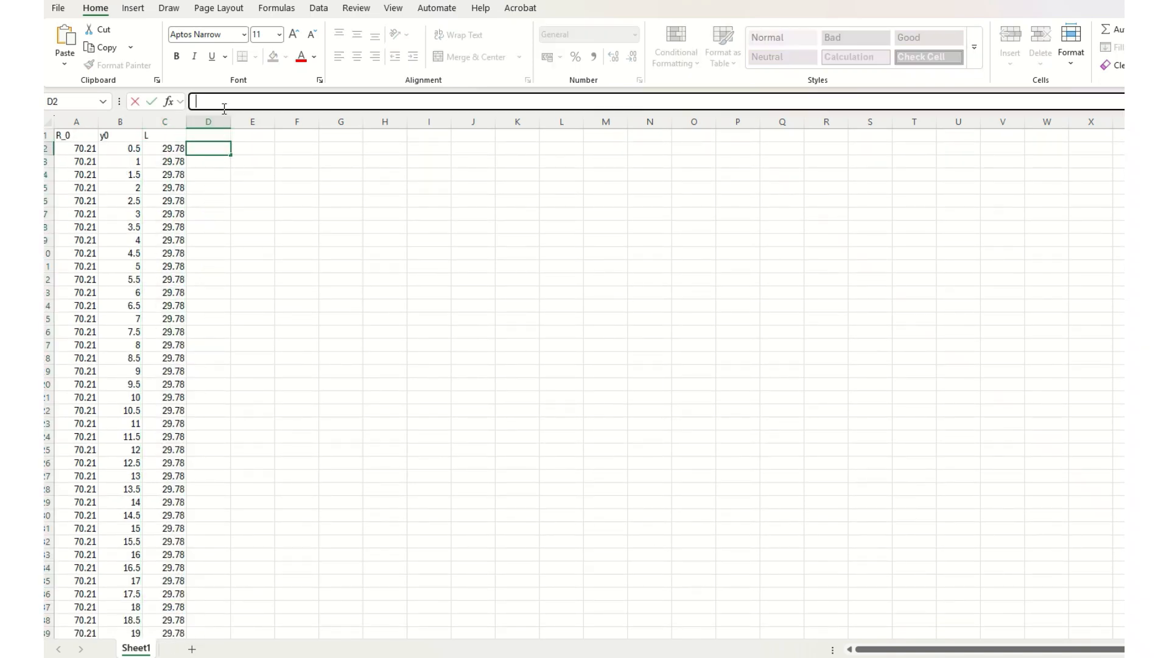
{"action": "type", "text": "+"}
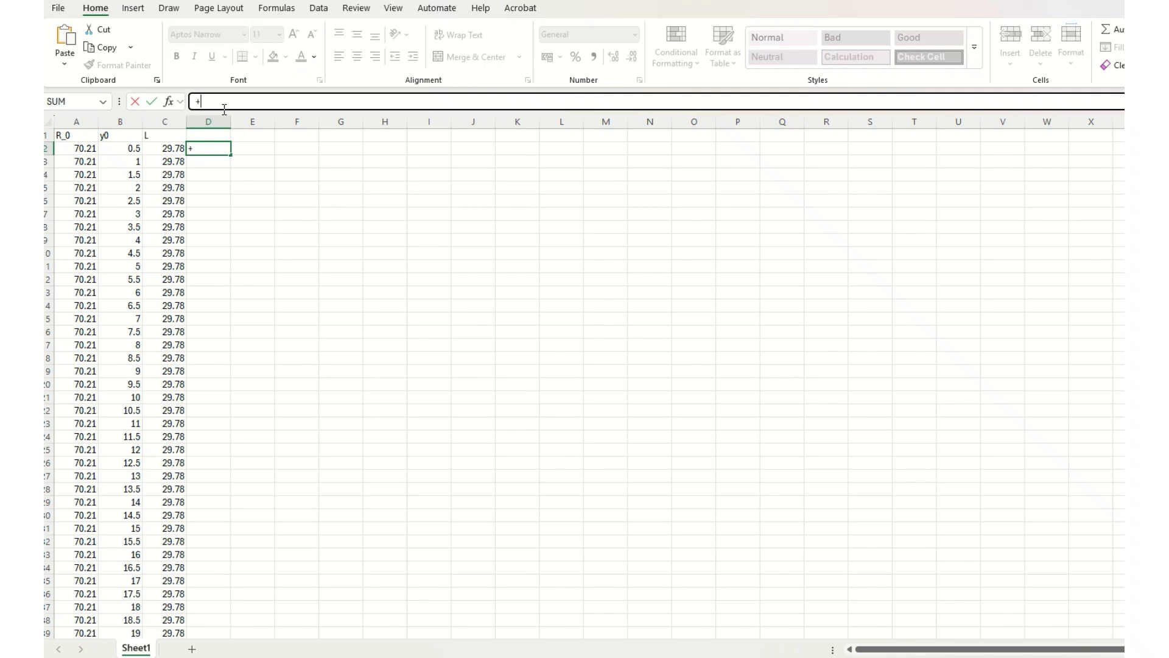
{"action": "key", "text": "BackSpace"}
{"action": "type", "text": "="}
{"action": "key", "text": "alt+Tab"}
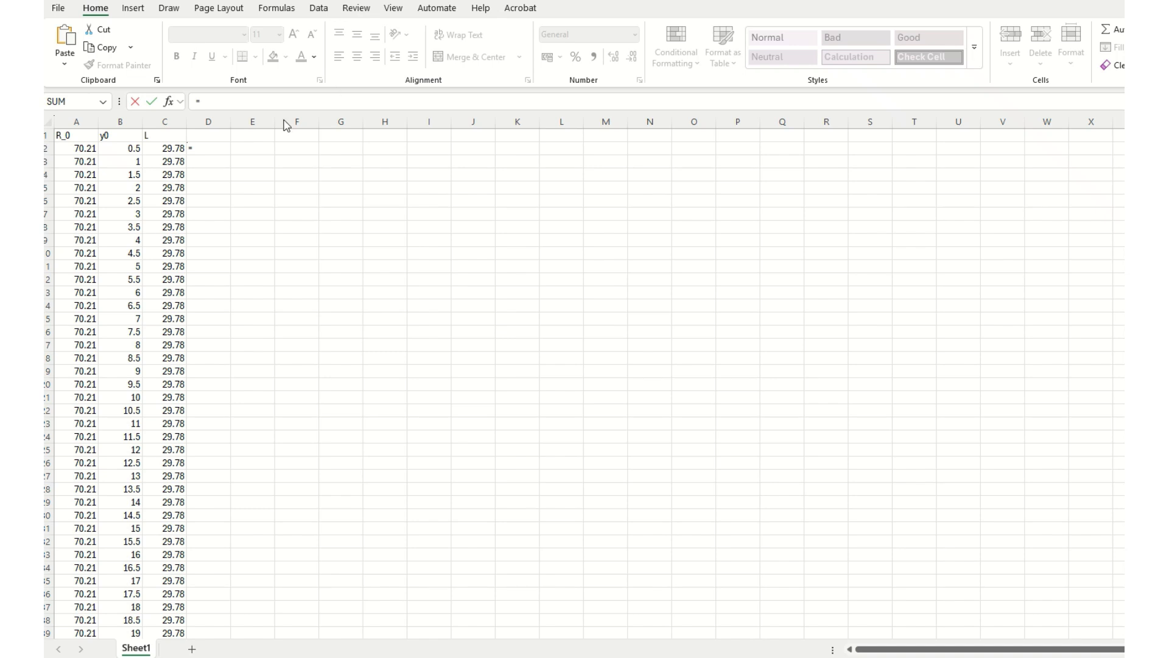
{"action": "left_click", "coordinate": [235, 101]}
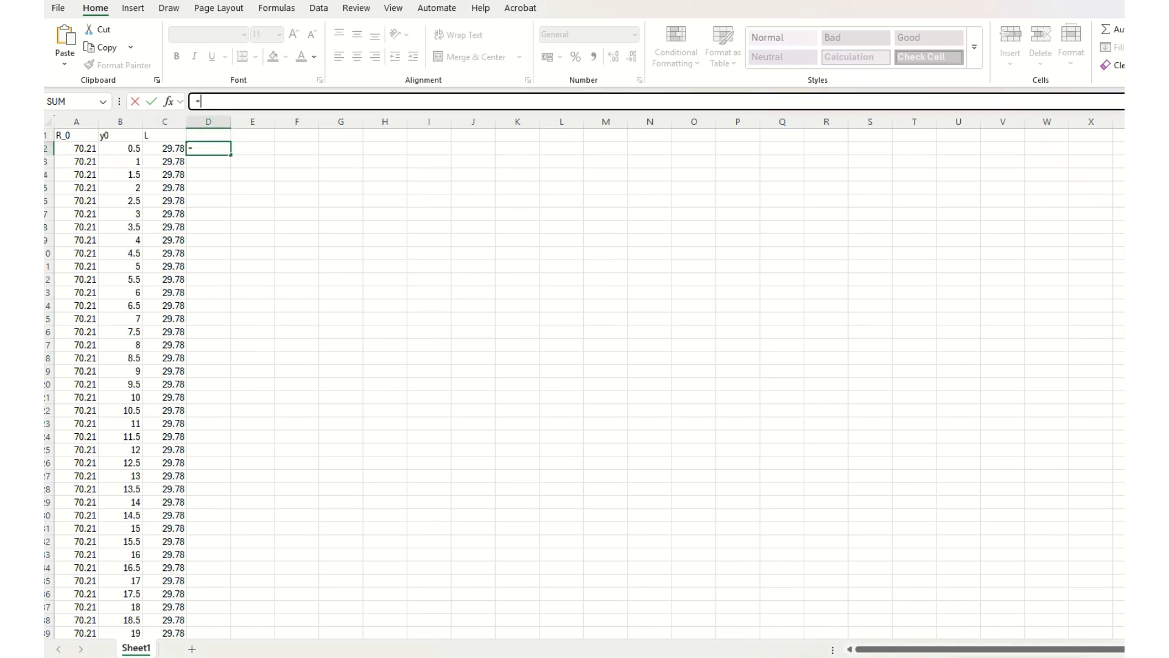
{"action": "key", "text": "alt+Tab"}
{"action": "left_click", "coordinate": [83, 149]}
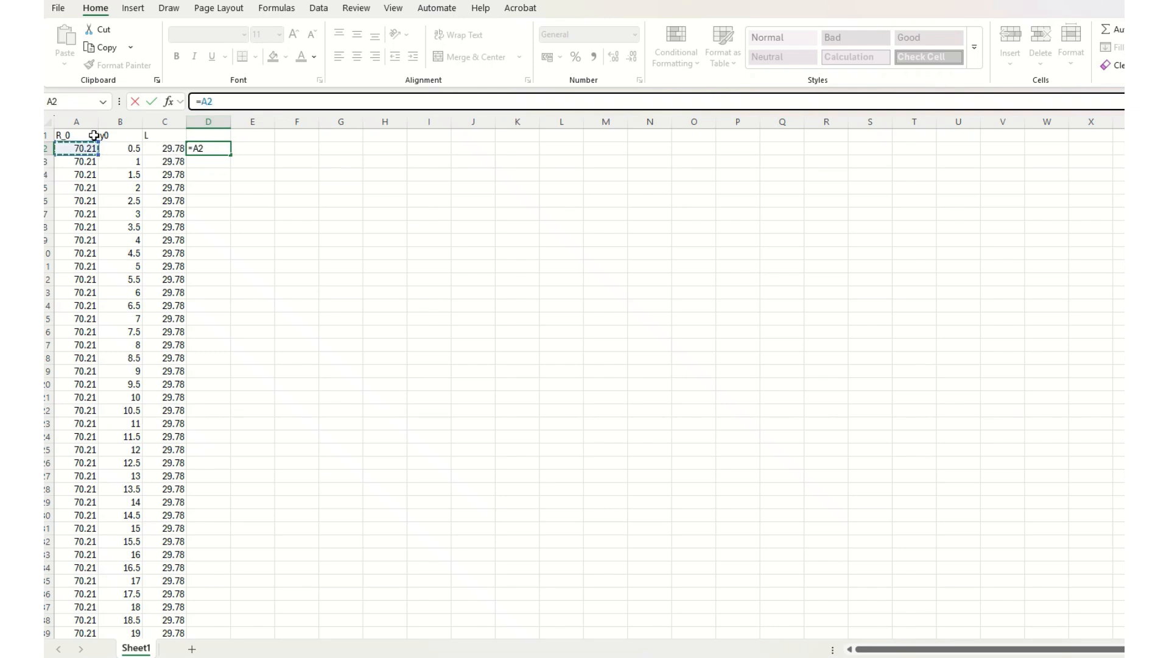
{"action": "type", "text": "*(COS"}
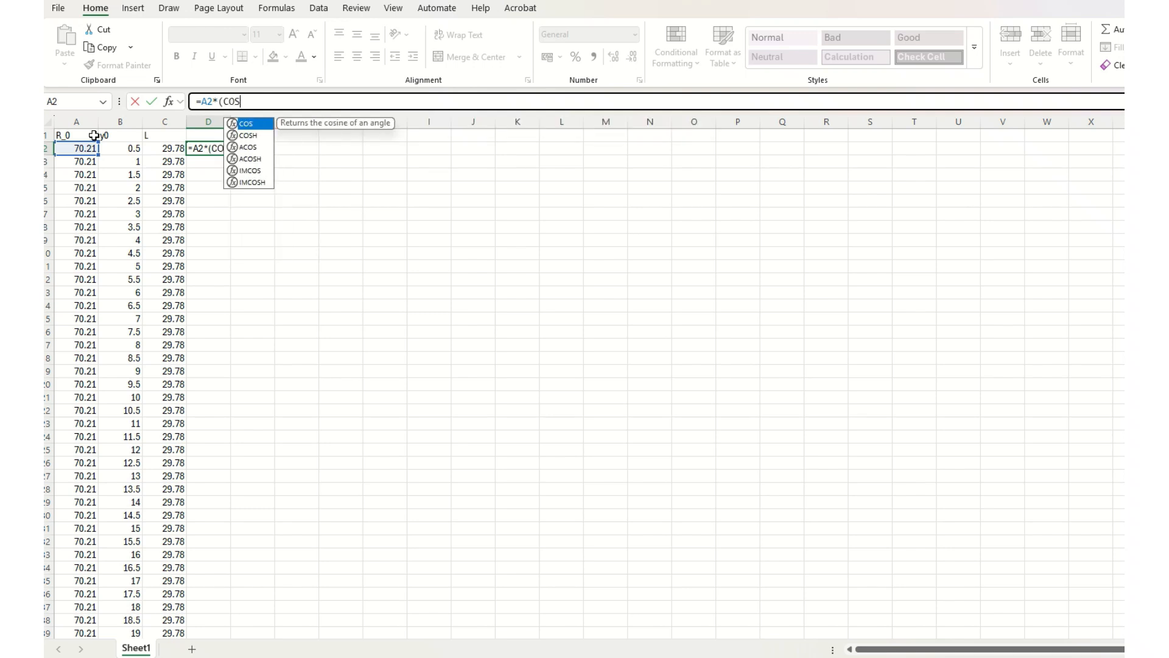
{"action": "type", "text": "(PI()"}
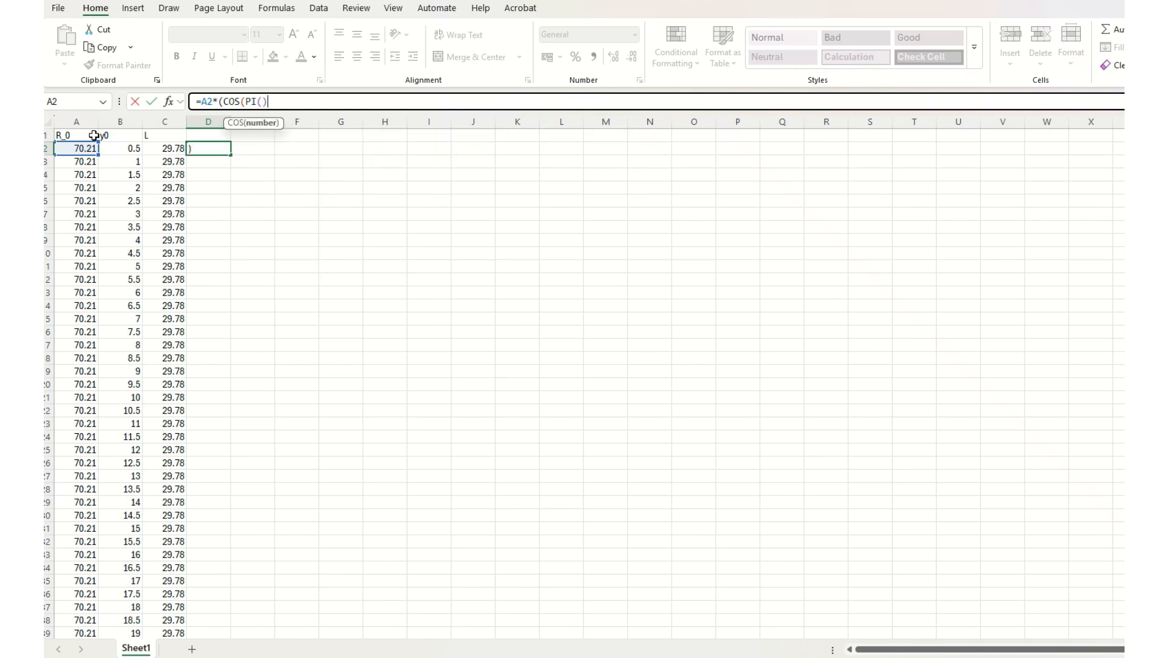
{"action": "type", "text": "8"}
{"action": "key", "text": "BackSpace"}
{"action": "type", "text": "*"}
{"action": "left_click", "coordinate": [130, 151]}
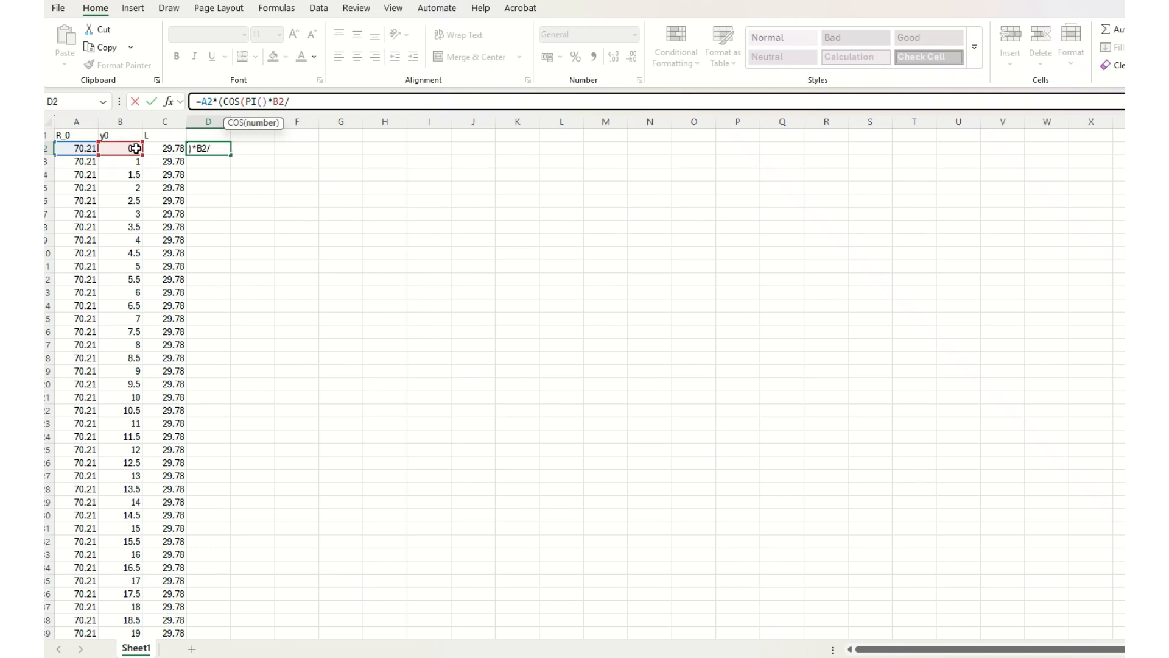
{"action": "type", "text": "/"}
{"action": "left_click", "coordinate": [166, 149]}
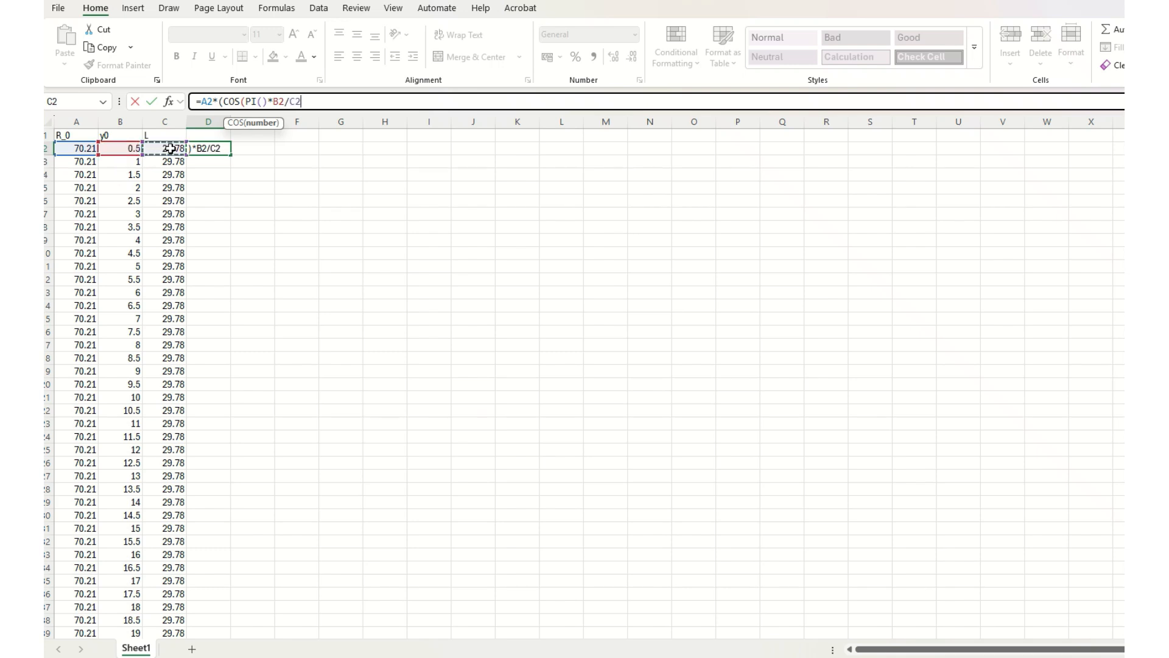
{"action": "type", "text": "))^2"}
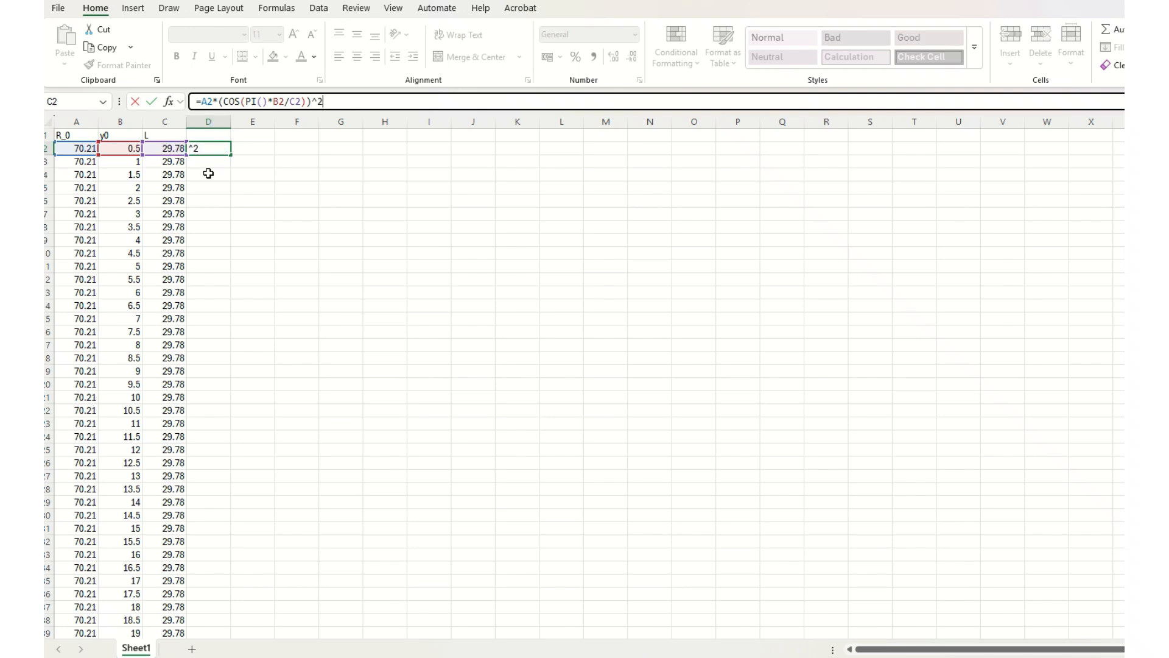
{"action": "key", "text": "ctrl+Return"}
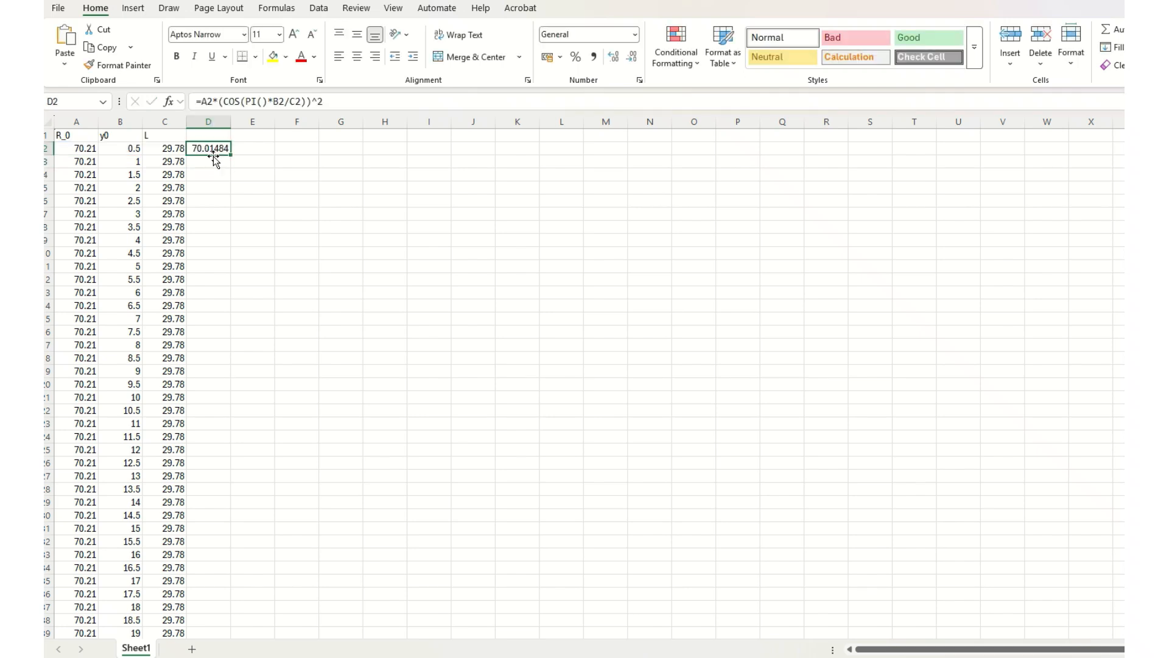
Step: Fill the D2 formula down column D to row 47 and head the column R_y0
{"action": "left_click_drag", "start_coordinate": [231, 156], "coordinate": [236, 616]}
{"action": "scroll", "coordinate": [308, 492], "scroll_direction": "up", "scroll_amount": 3}
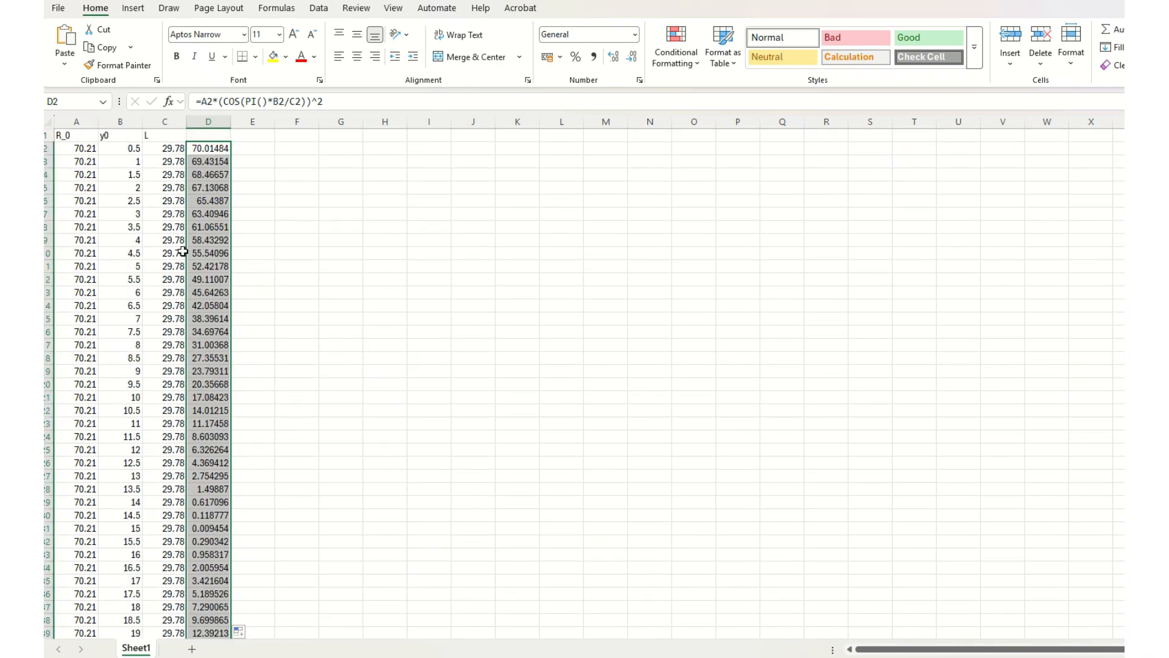
{"action": "left_click", "coordinate": [198, 133]}
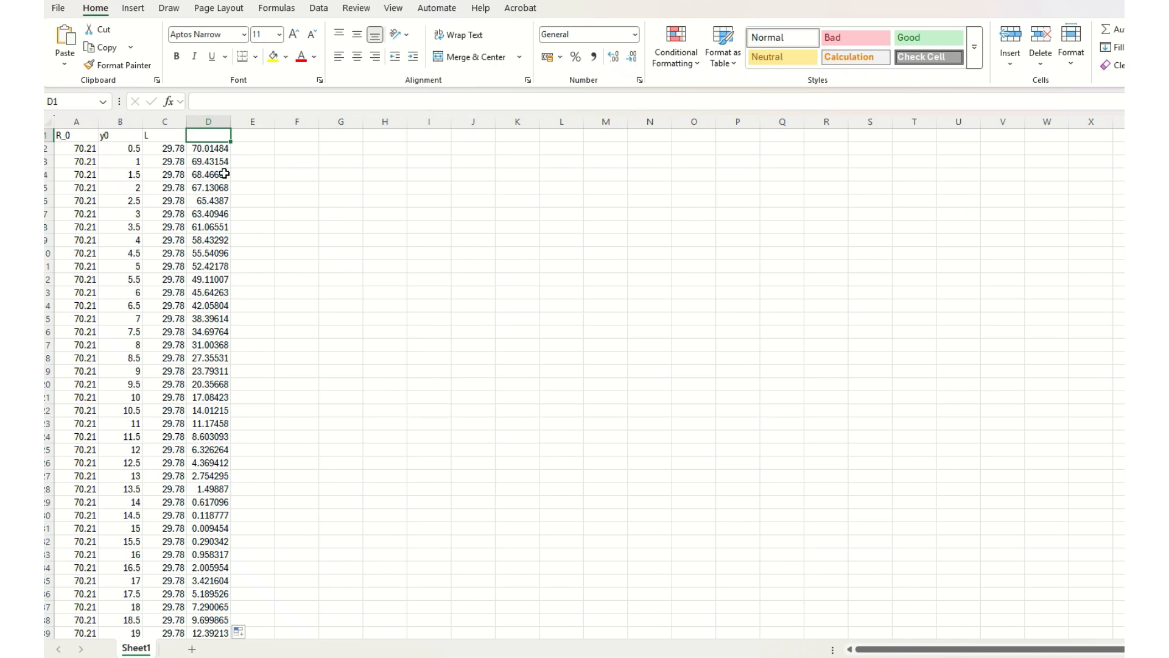
{"action": "type", "text": "R_y0"}
{"action": "left_click", "coordinate": [350, 230]}
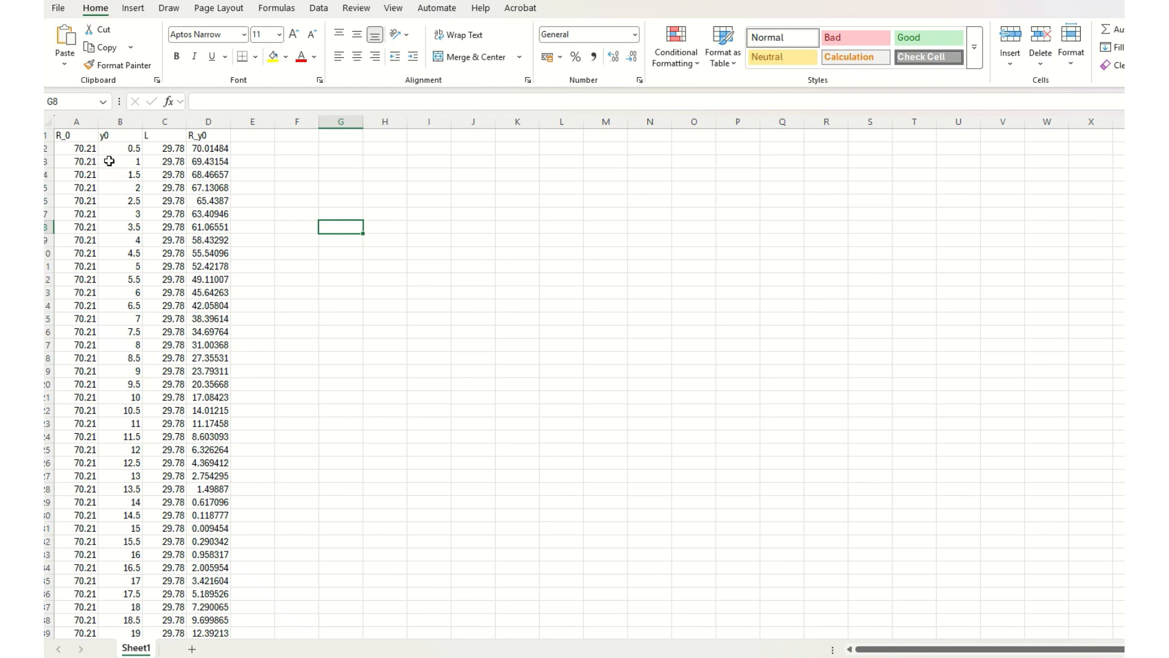
Step: Insert a markers-only scatter chart of R_y0 against y0 from columns B and D, and read the curve near 50 ohms
{"action": "mouse_move", "coordinate": [116, 120]}
{"action": "left_mouse_down"}
{"action": "mouse_move", "coordinate": [204, 121]}
{"action": "mouse_move", "coordinate": [122, 121]}
{"action": "left_mouse_up"}
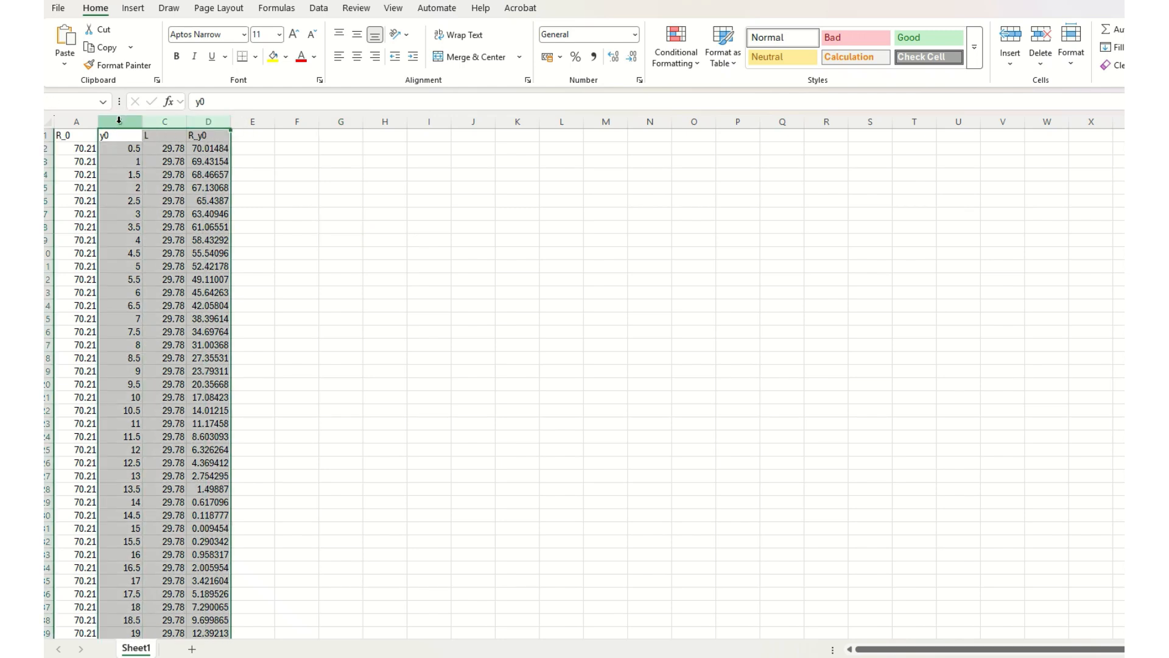
{"action": "left_click", "coordinate": [196, 122], "text": "ctrl"}
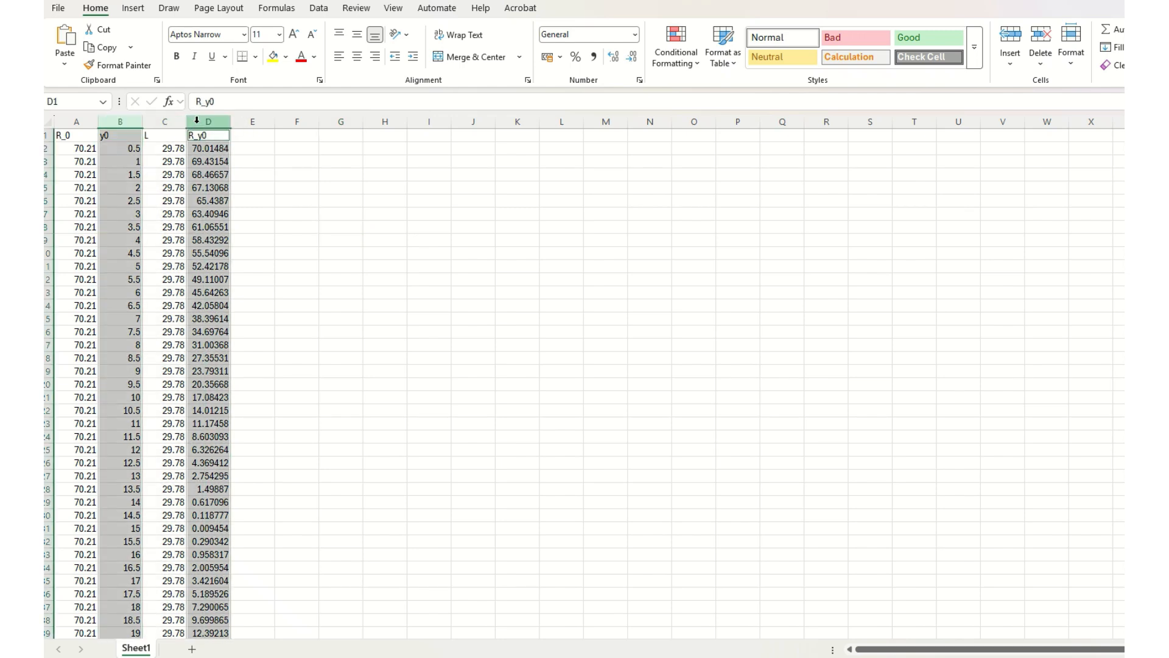
{"action": "left_click", "coordinate": [133, 8]}
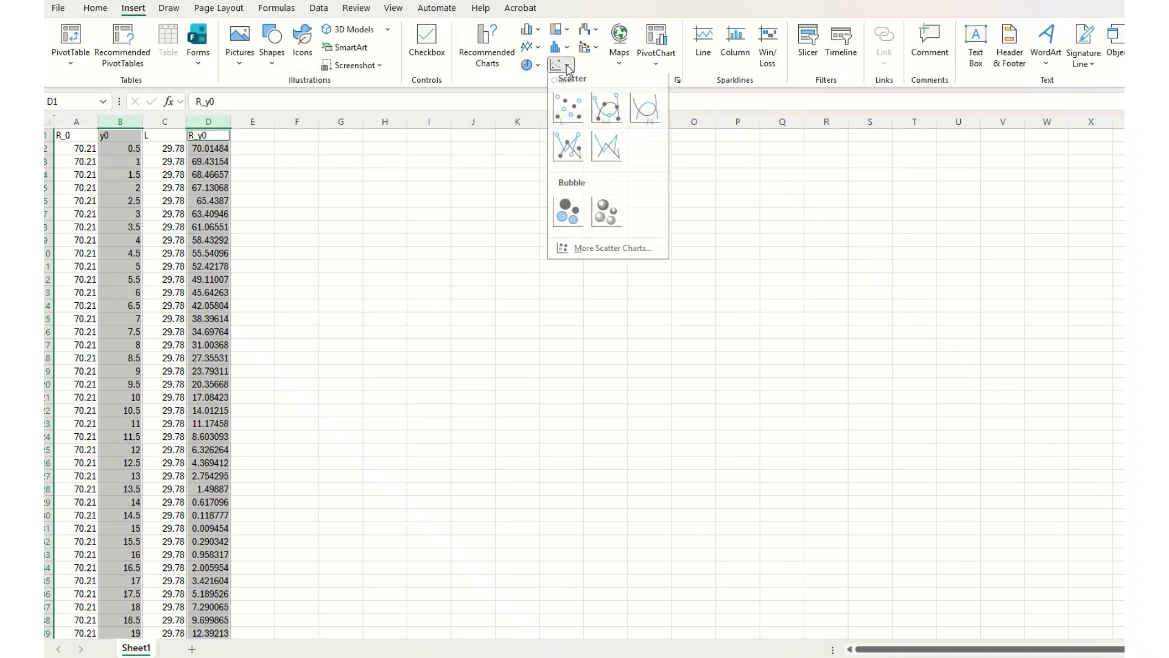
{"action": "left_click", "coordinate": [559, 64]}
{"action": "left_click", "coordinate": [570, 113]}
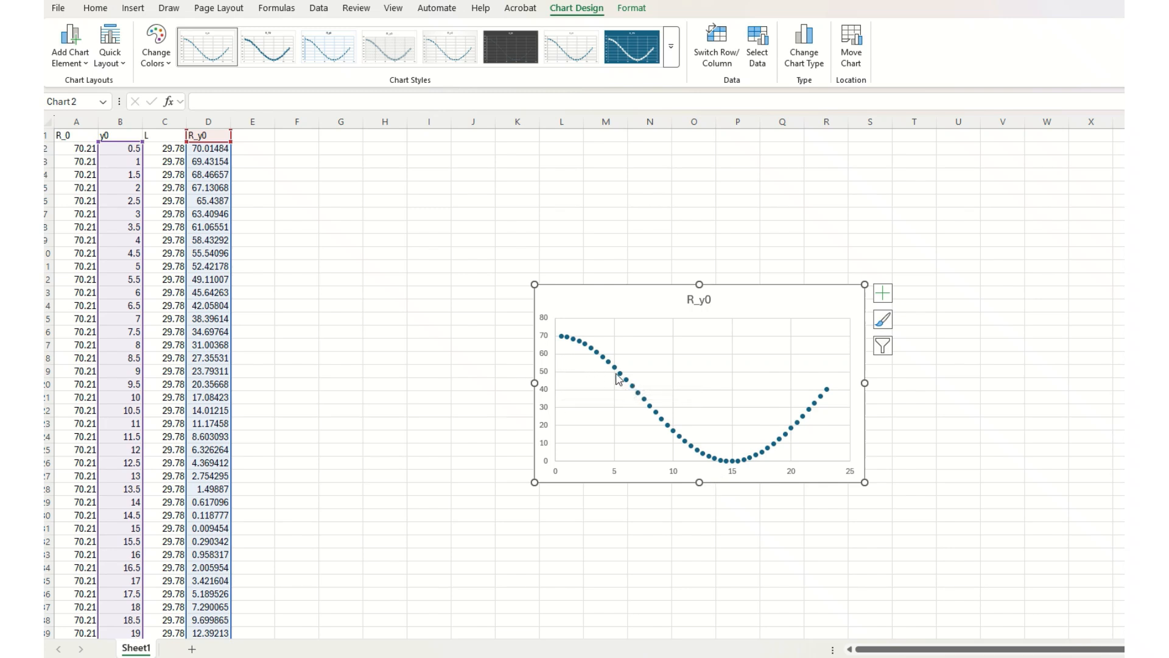
{"action": "mouse_move", "coordinate": [619, 378]}
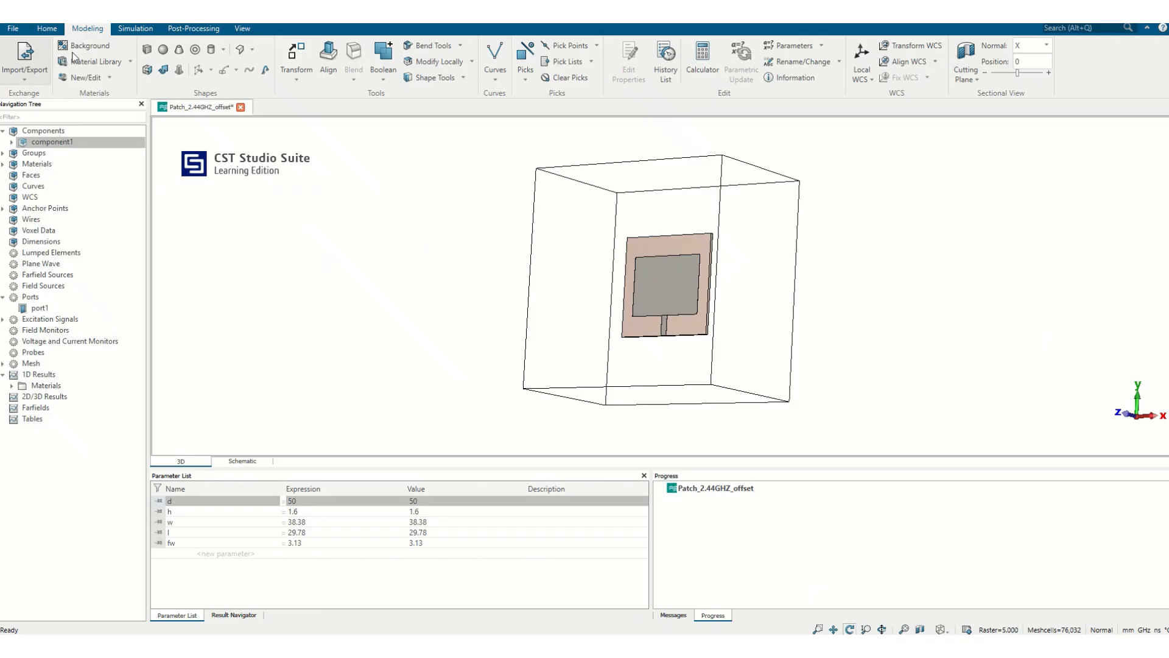
Step: Switch to the patch model in CST Studio Suite and start a new brick named slot
{"action": "left_click", "coordinate": [147, 52]}
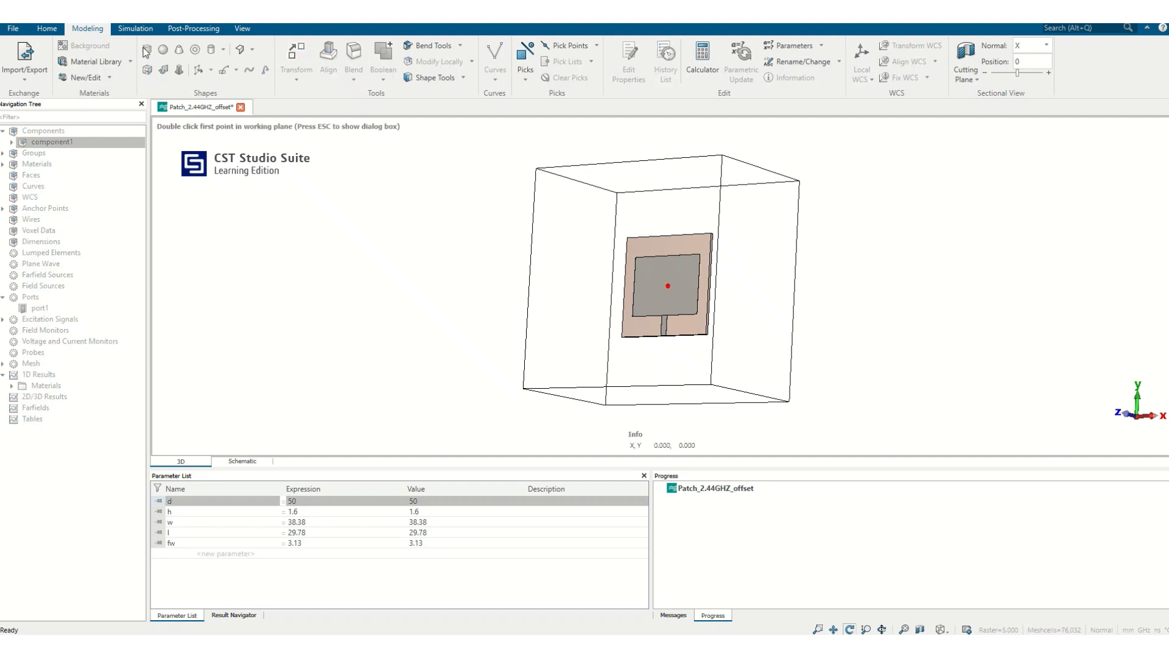
{"action": "key", "text": "Tab"}
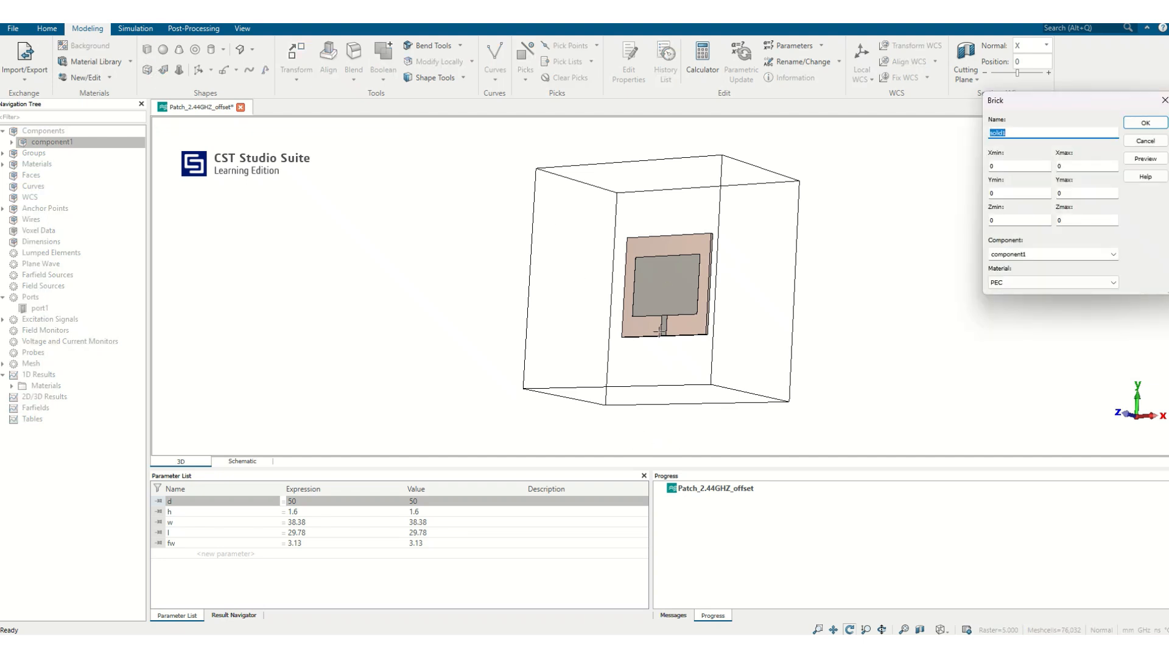
{"action": "type", "text": "slot"}
{"action": "left_click_drag", "start_coordinate": [752, 340], "coordinate": [816, 368]}
{"action": "scroll", "coordinate": [663, 323], "scroll_direction": "up", "scroll_amount": 6}
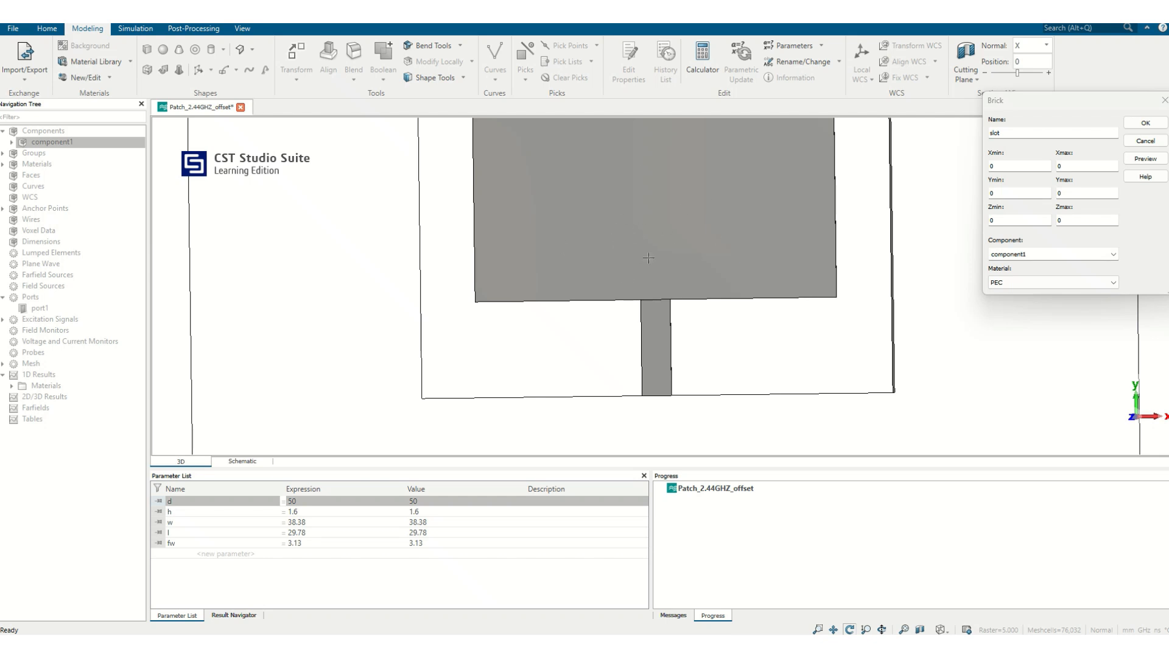
Step: Set the slot's extents to -sl/2 to sl/2 in X, -l/2 to -l/2+y0 in Y, and h to h+0.035 in Z
{"action": "left_click", "coordinate": [1005, 166]}
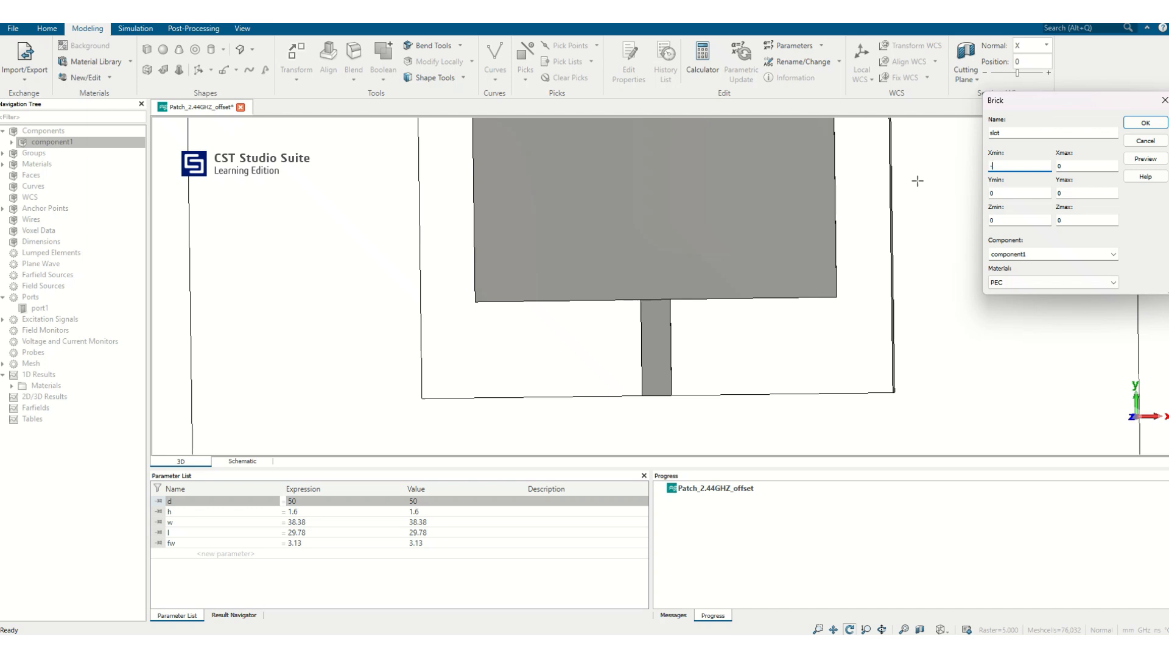
{"action": "type", "text": "-sl/2"}
{"action": "key", "text": "Tab"}
{"action": "key", "text": "Tab"}
{"action": "type", "text": "-l/2"}
{"action": "key", "text": "Tab"}
{"action": "type", "text": "-l/2+"}
{"action": "double_click", "coordinate": [998, 221]}
{"action": "type", "text": "h"}
{"action": "key", "text": "Tab"}
{"action": "type", "text": "h"}
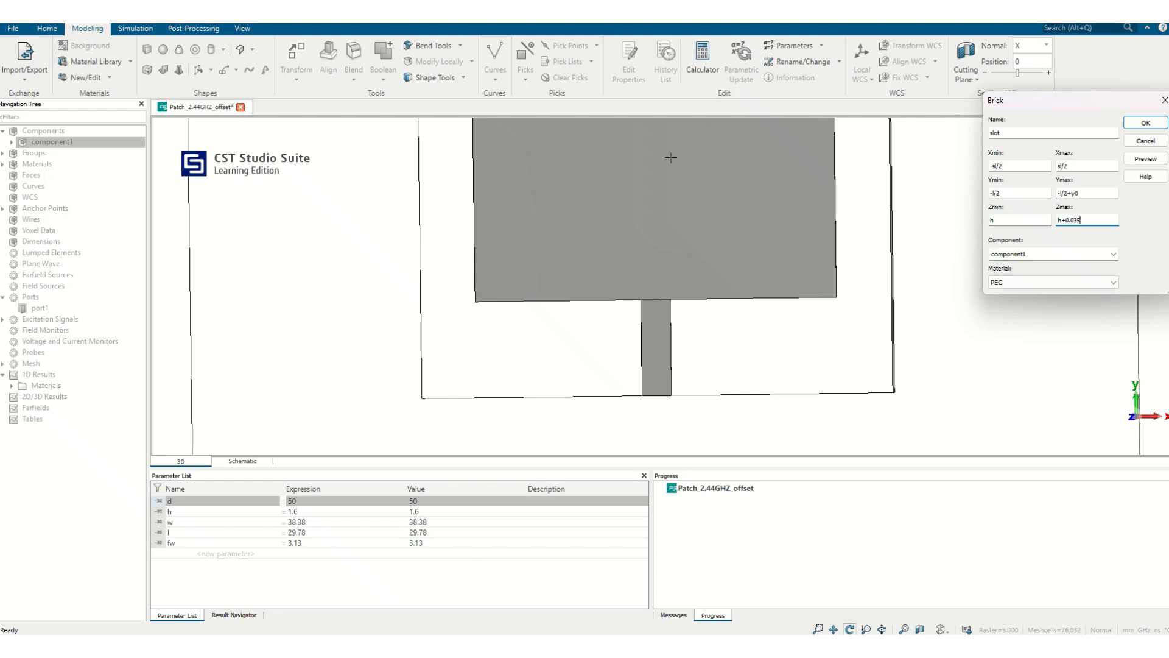
Step: Define the missing parameters sl as 5 and y0 as 5.3, and create the slot brick in PEC
{"action": "left_click", "coordinate": [1145, 159]}
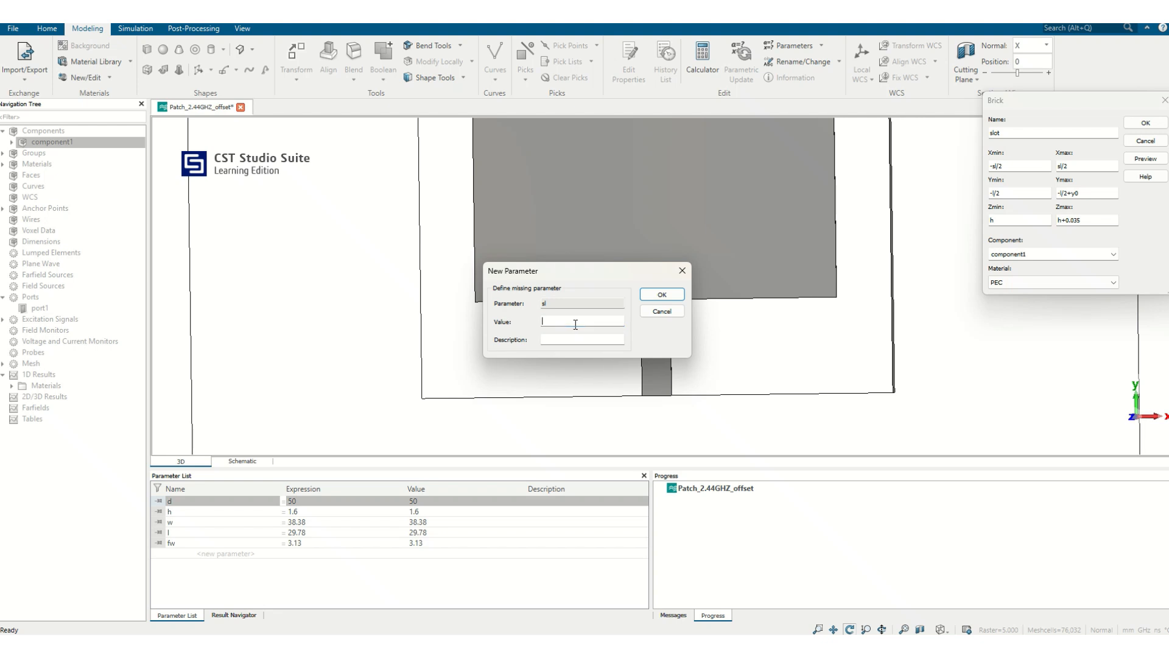
{"action": "left_click", "coordinate": [661, 294]}
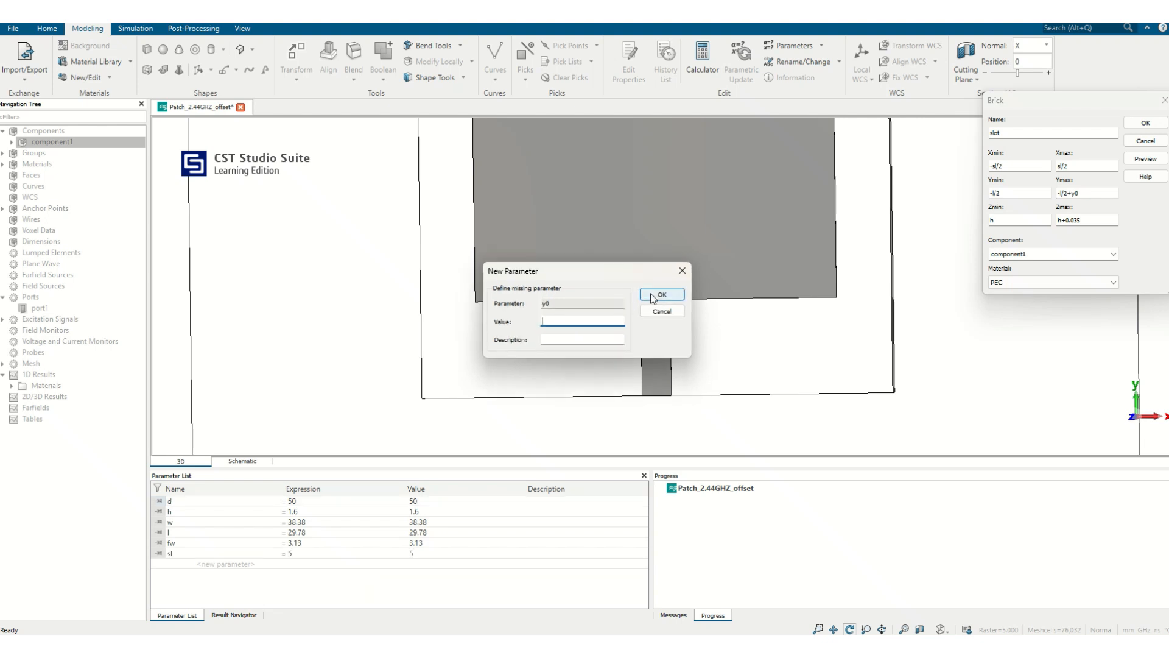
{"action": "type", "text": "5.3"}
{"action": "left_click", "coordinate": [662, 295]}
{"action": "left_click", "coordinate": [1147, 127]}
Step: Subtract the slot brick from the Patch solid to cut the inset notch
{"action": "left_click_drag", "start_coordinate": [663, 272], "coordinate": [667, 239]}
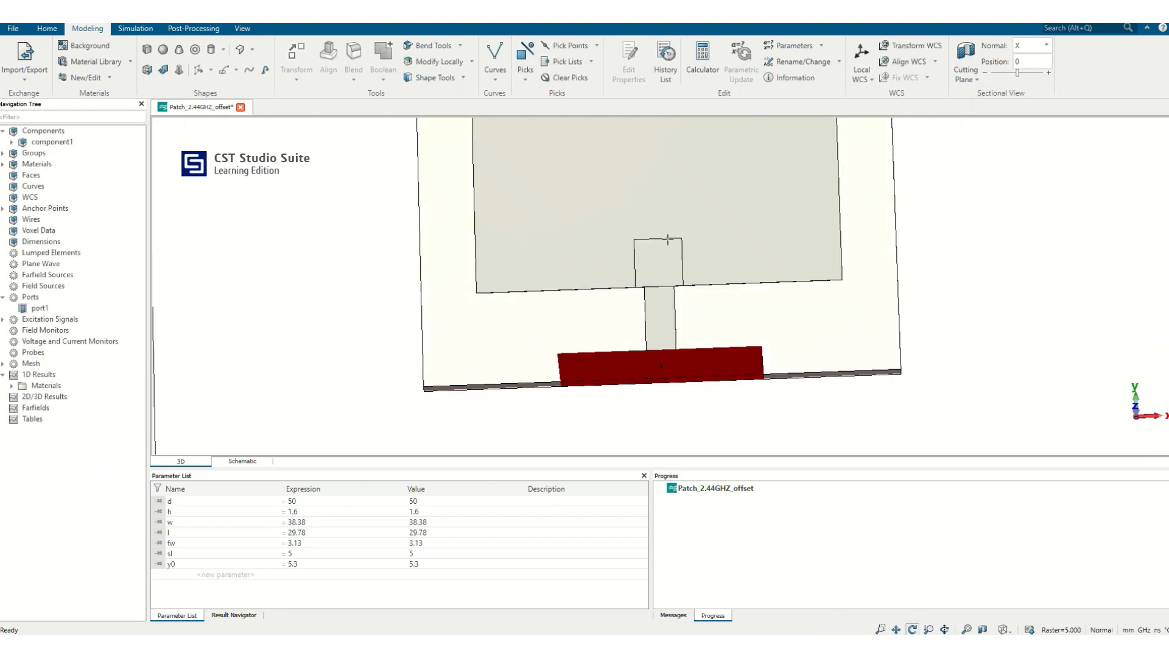
{"action": "left_click", "coordinate": [11, 142]}
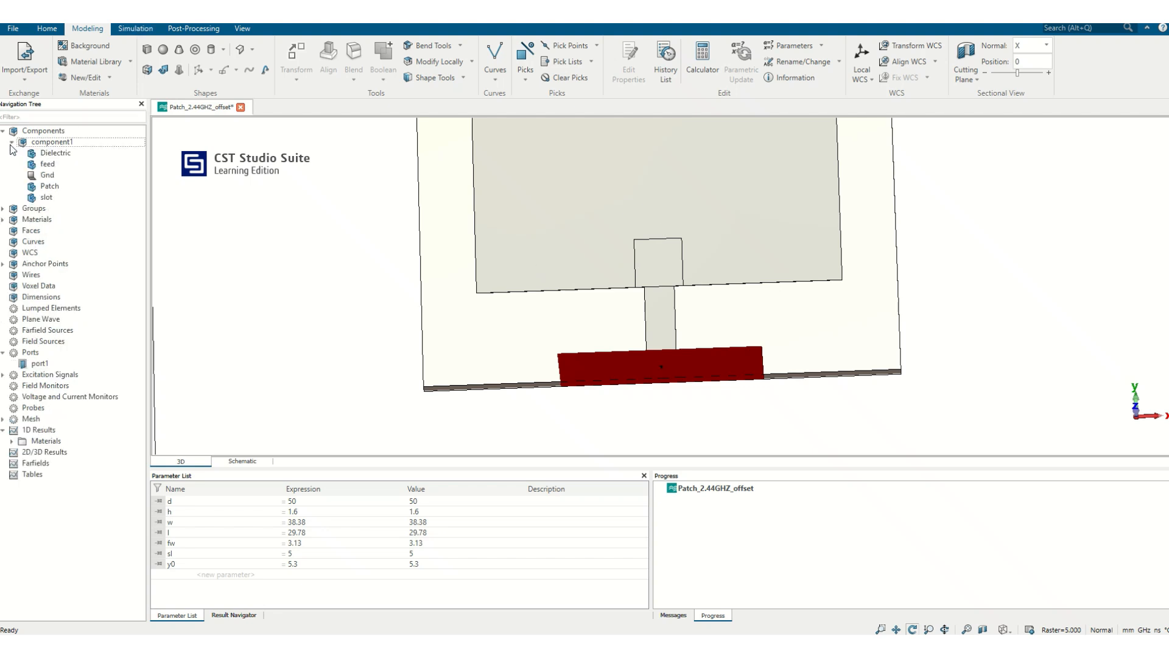
{"action": "left_click", "coordinate": [49, 190]}
{"action": "key", "text": "minus"}
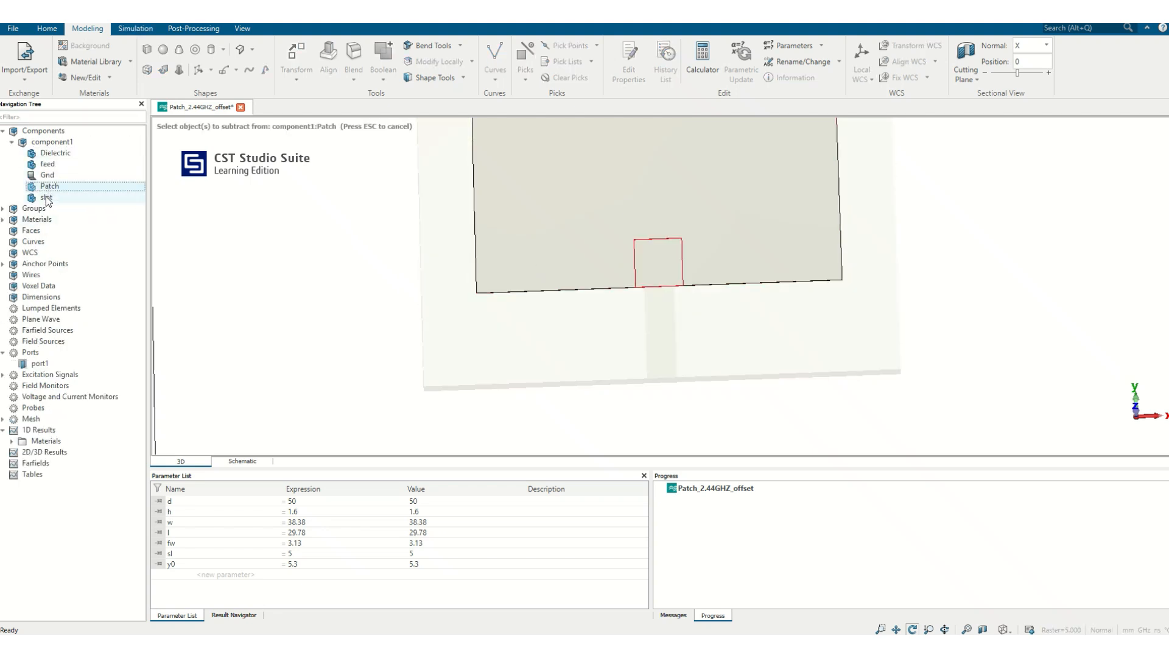
{"action": "left_click", "coordinate": [47, 197]}
{"action": "key", "text": "Return"}
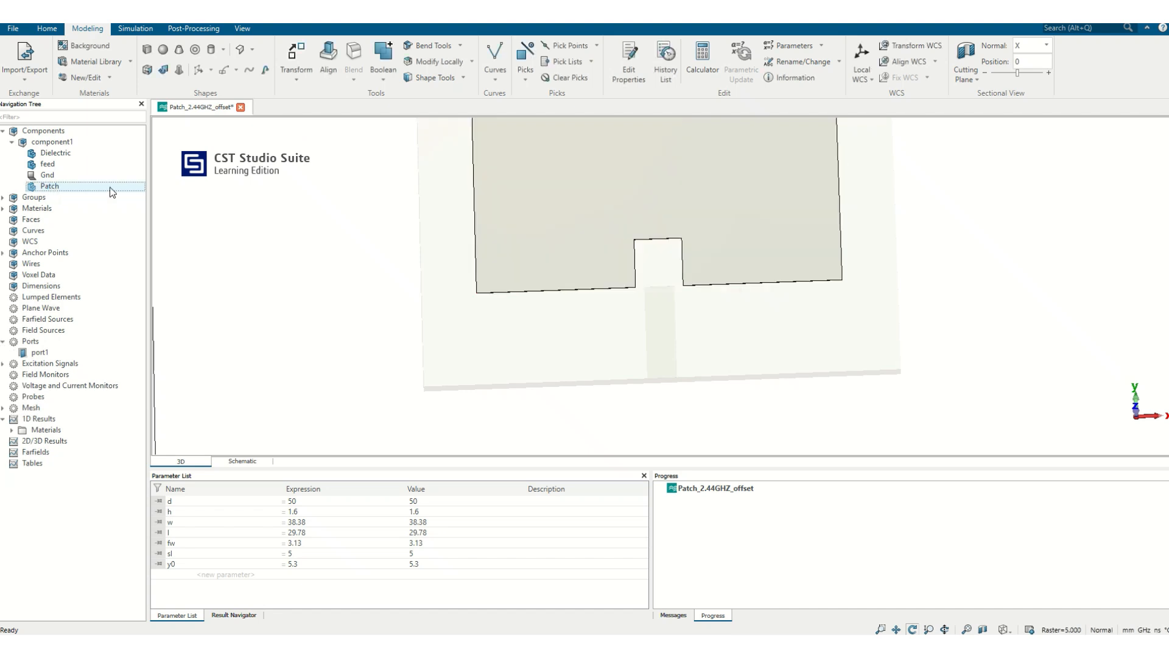
{"action": "left_click", "coordinate": [699, 270]}
Step: Extend the feed brick into the patch notch by setting its Ymax to -l/2+y0
{"action": "left_click", "coordinate": [52, 141]}
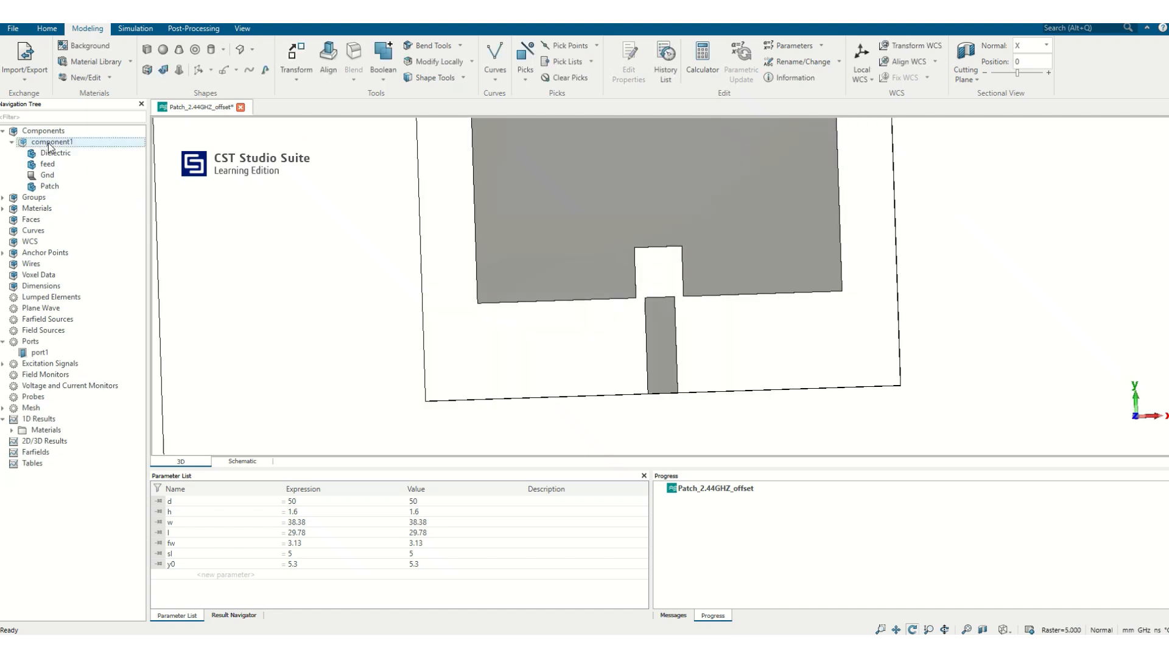
{"action": "scroll", "coordinate": [647, 282], "scroll_direction": "up", "scroll_amount": 4}
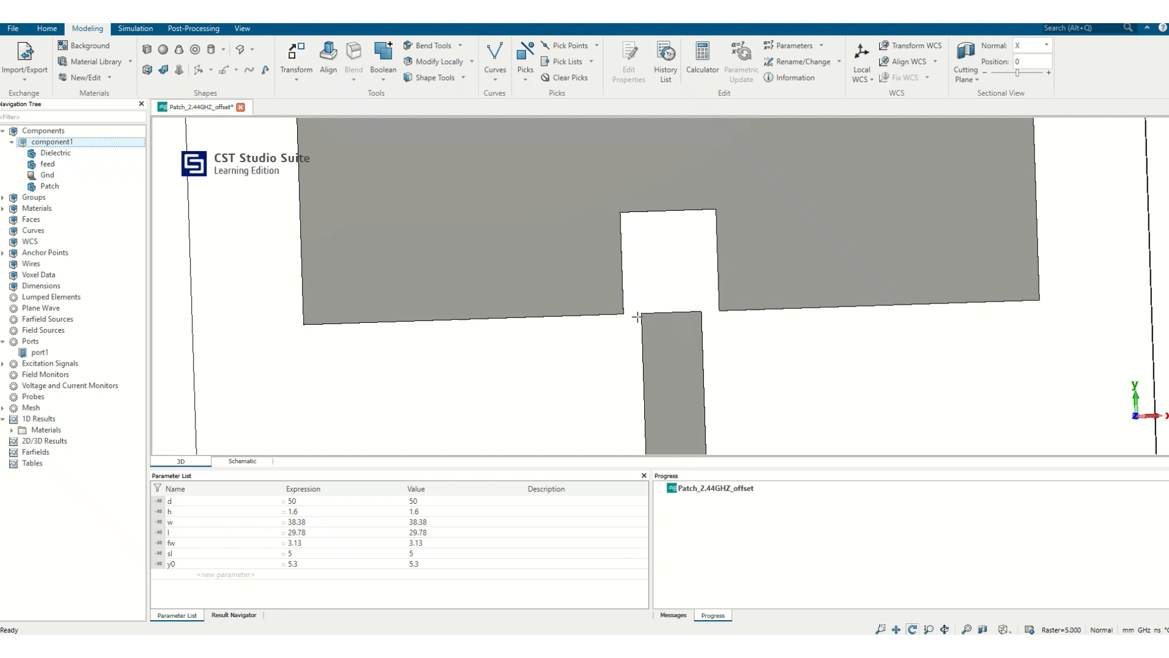
{"action": "scroll", "coordinate": [679, 317], "scroll_direction": "up", "scroll_amount": 1}
{"action": "scroll", "coordinate": [681, 316], "scroll_direction": "down", "scroll_amount": 3}
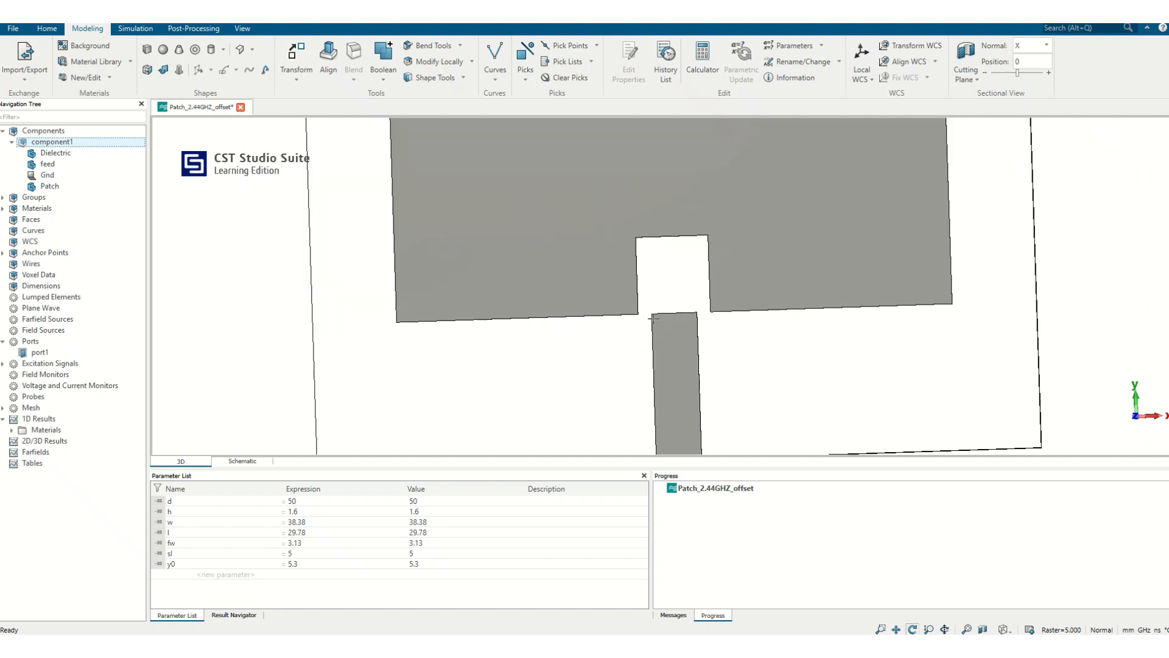
{"action": "double_click", "coordinate": [64, 164]}
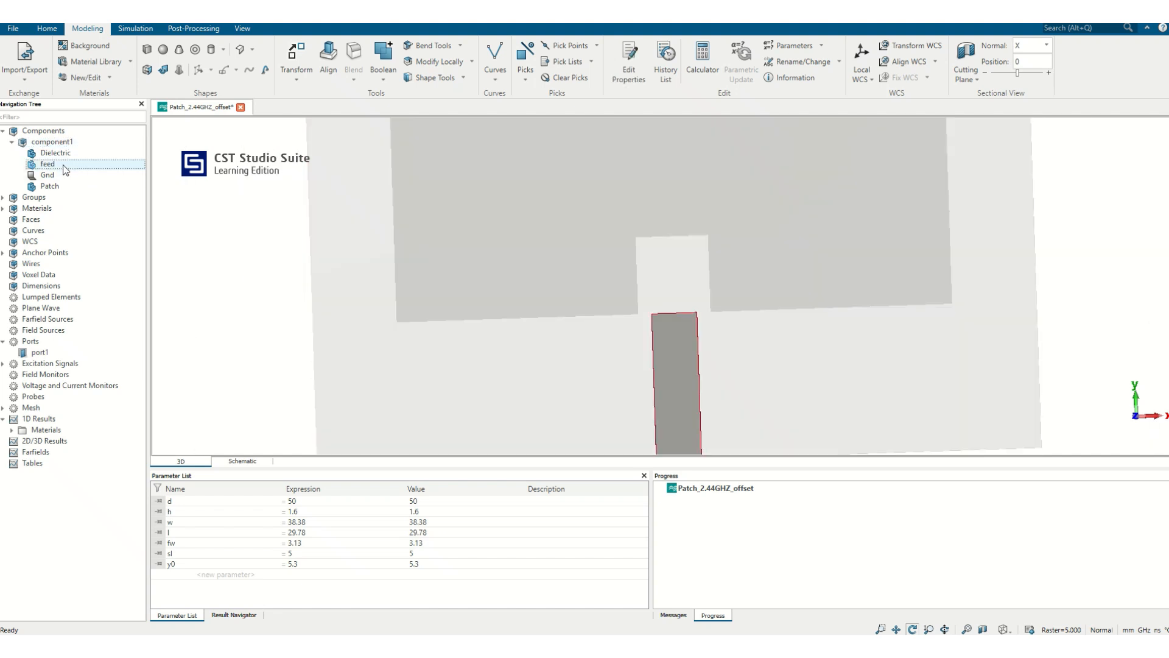
{"action": "double_click", "coordinate": [1058, 132]}
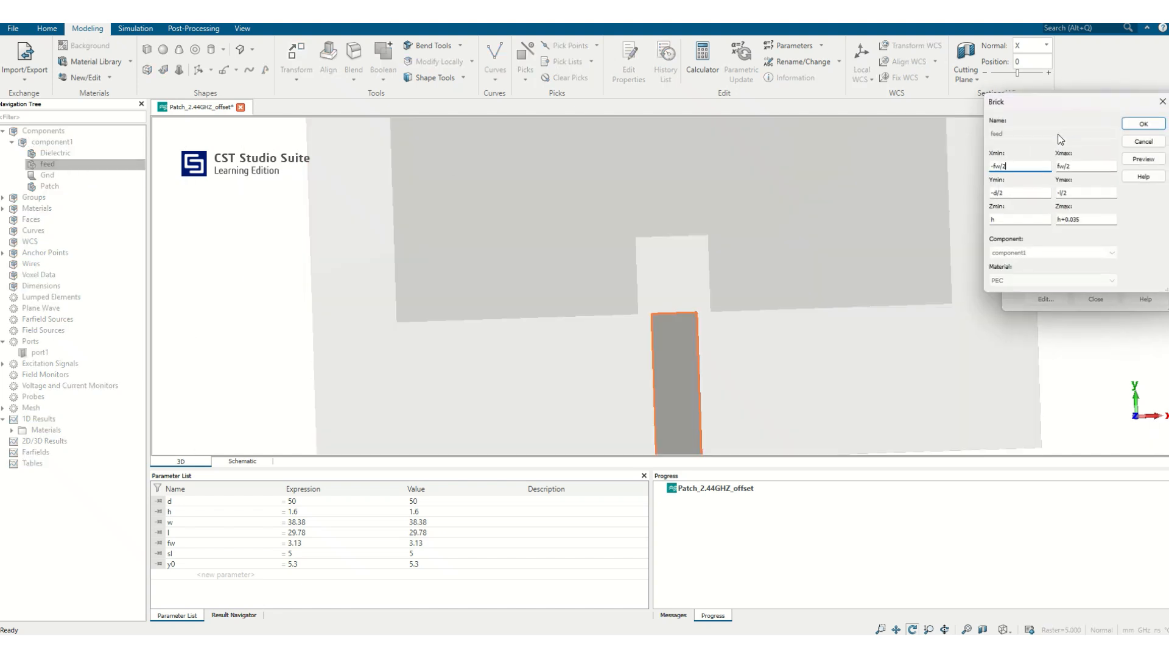
{"action": "left_click", "coordinate": [1075, 191]}
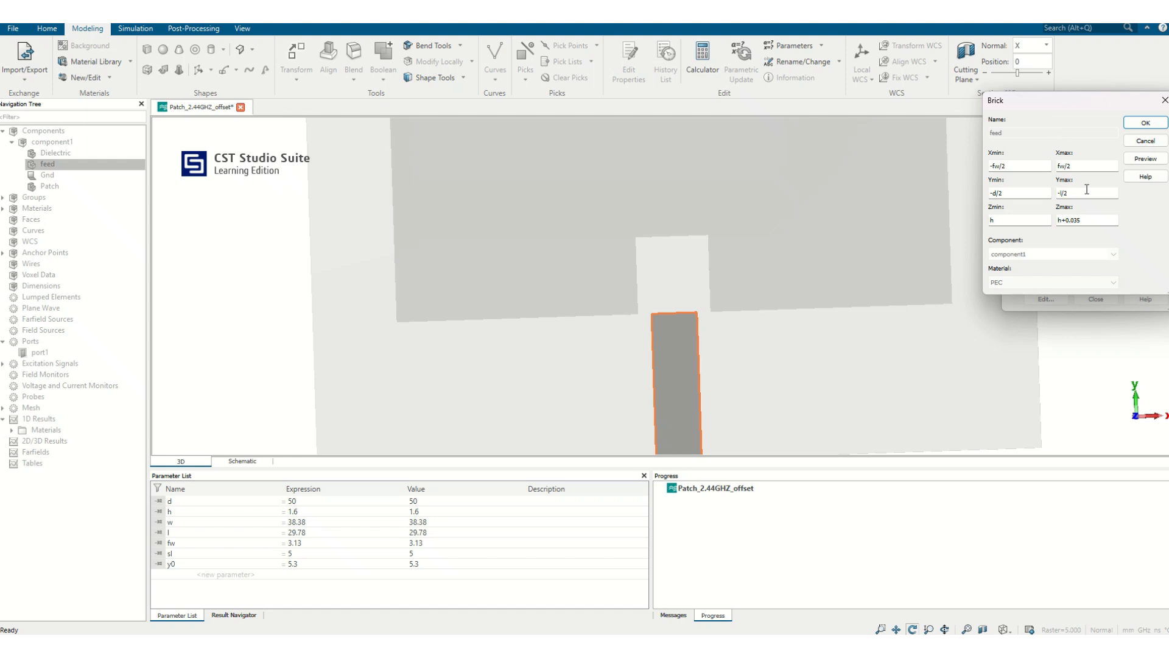
{"action": "type", "text": "+y0"}
{"action": "left_click", "coordinate": [1145, 158]}
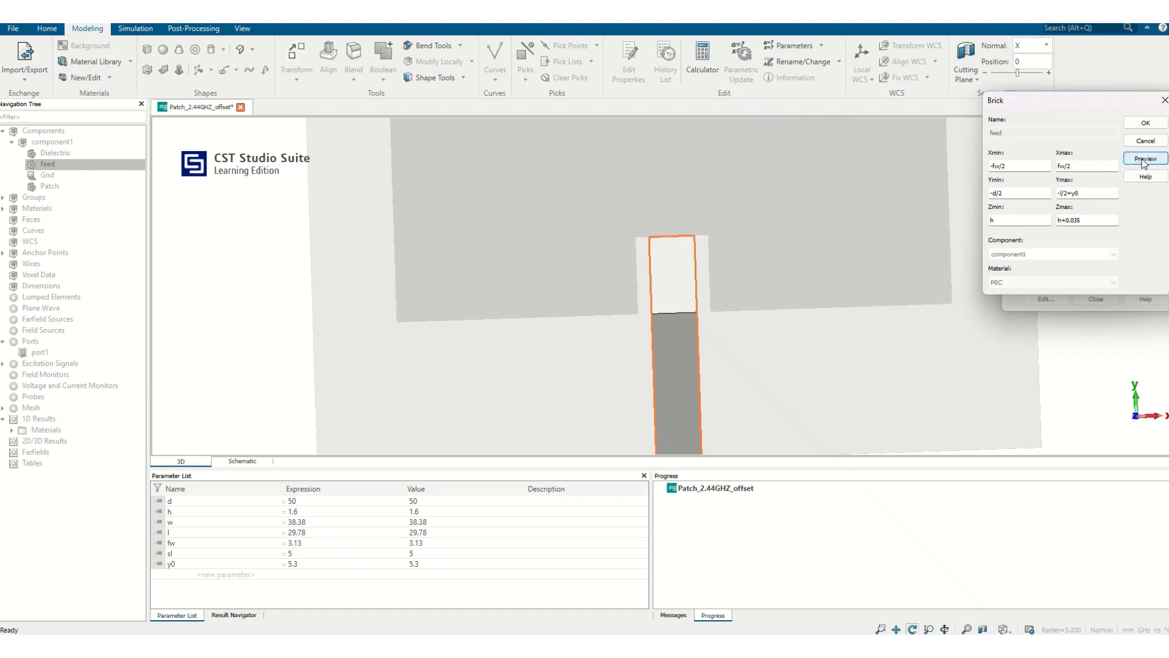
{"action": "left_click", "coordinate": [1147, 124]}
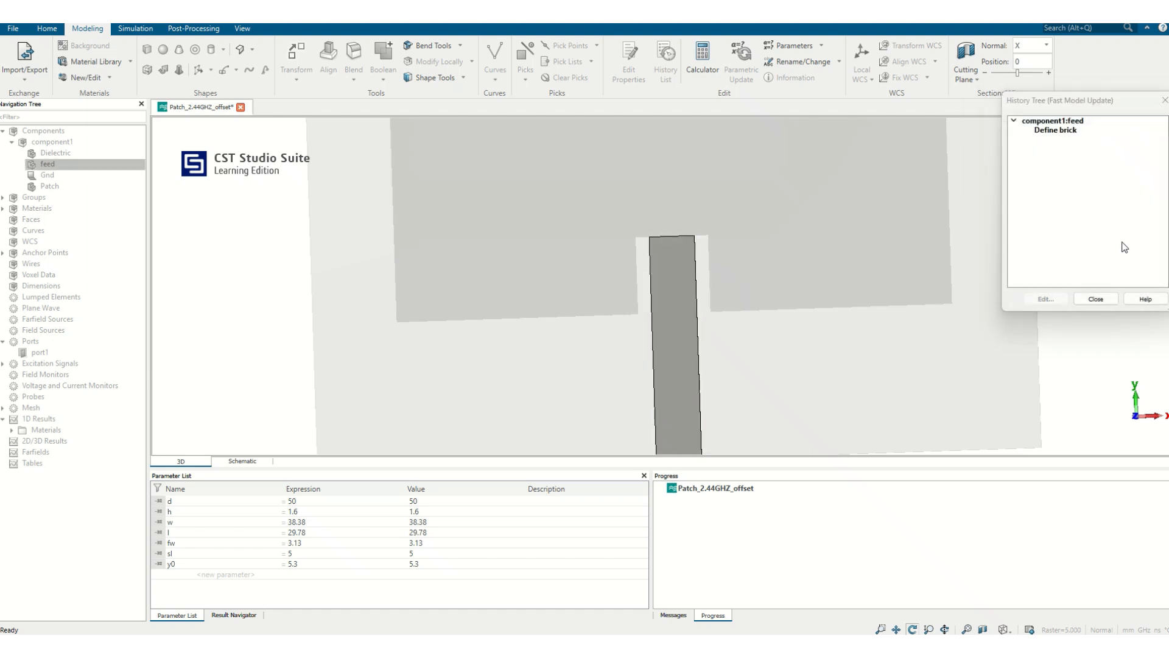
{"action": "left_click", "coordinate": [1095, 299]}
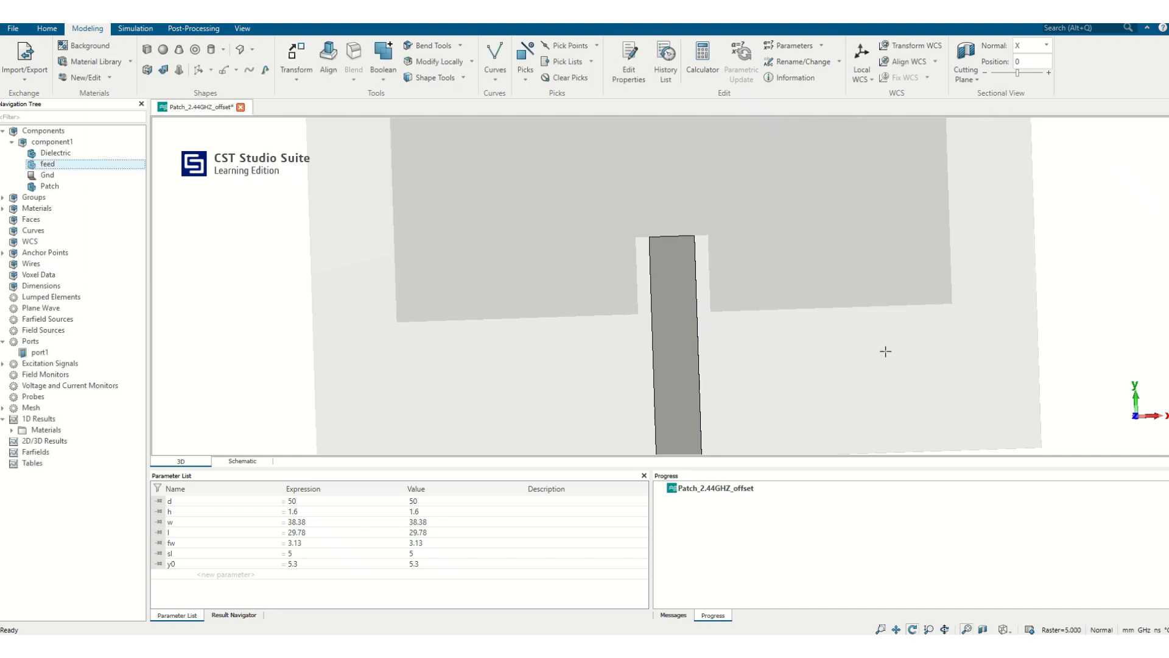
Step: Run the time domain solver on the inset-fed patch with Hexahedral FIT mesh, -40 dB accuracy and all ports excited
{"action": "key", "text": "space"}
{"action": "left_click_drag", "start_coordinate": [830, 343], "coordinate": [807, 248]}
{"action": "left_click", "coordinate": [52, 141]}
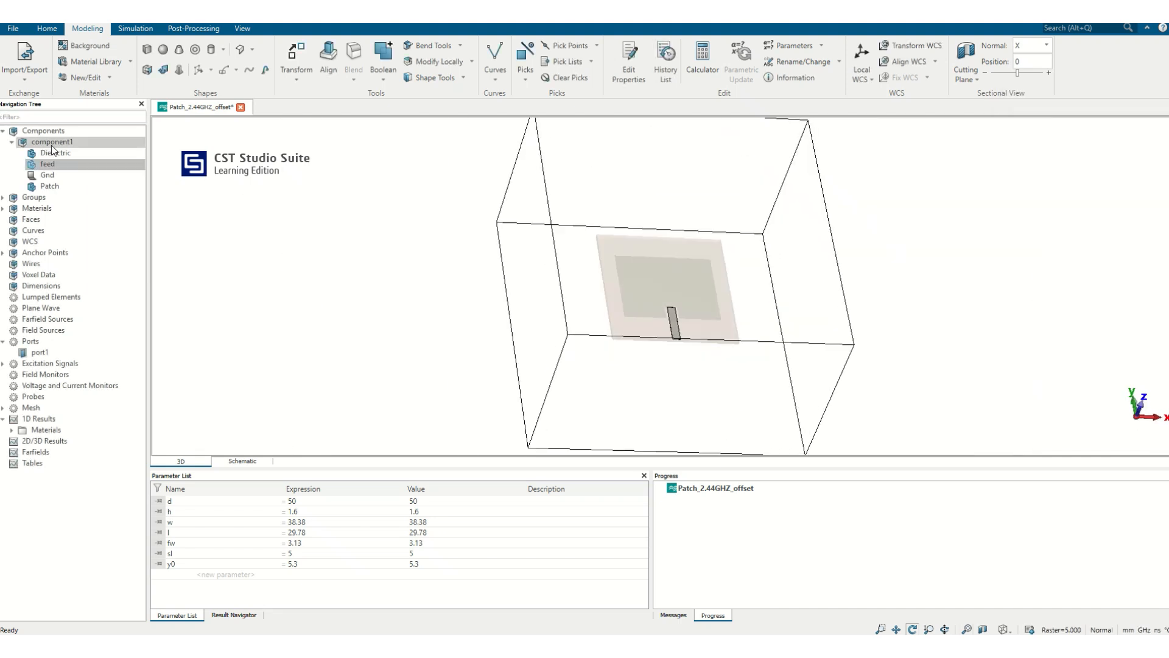
{"action": "left_click_drag", "start_coordinate": [548, 282], "coordinate": [729, 300]}
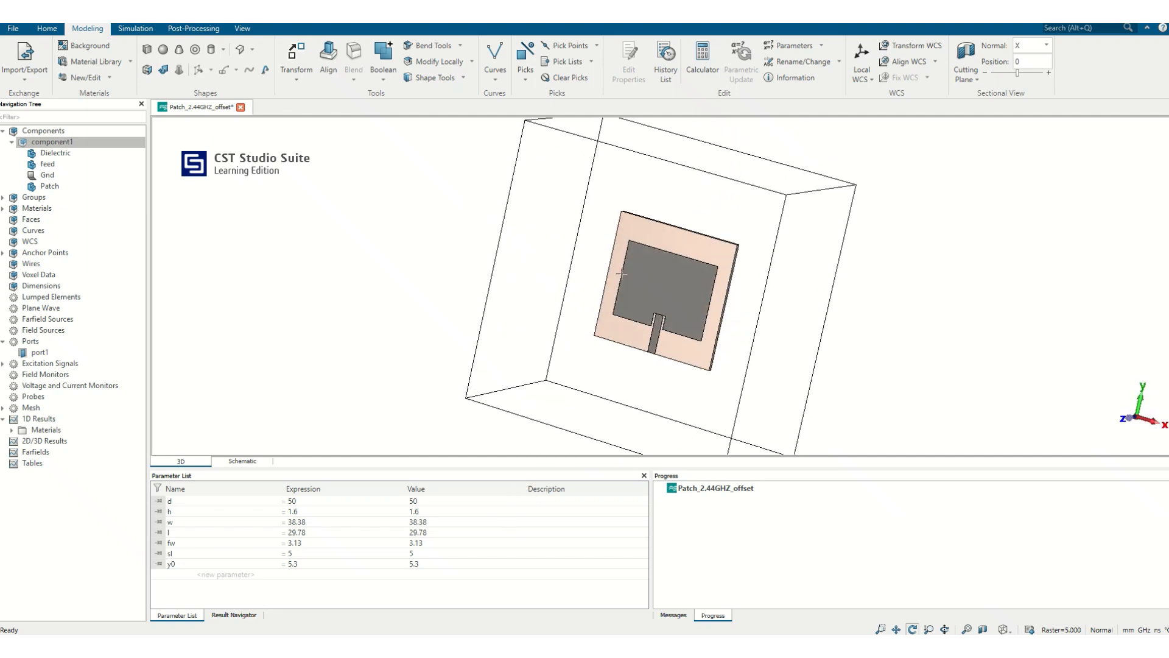
{"action": "left_click", "coordinate": [135, 28]}
{"action": "left_click", "coordinate": [444, 58]}
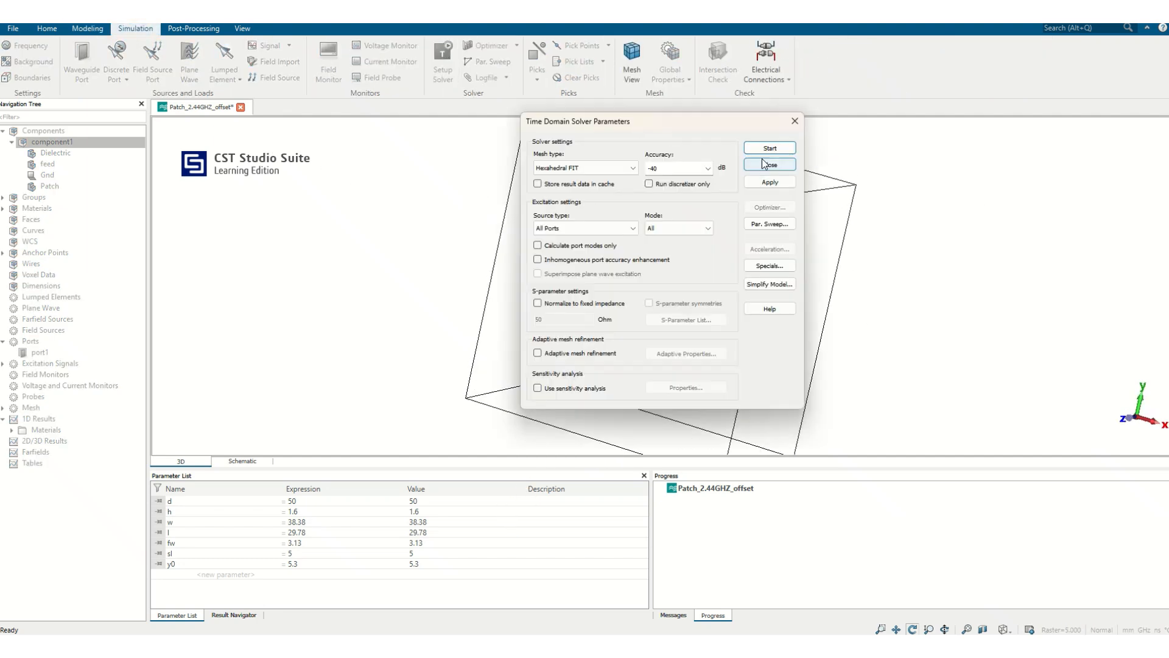
{"action": "left_click", "coordinate": [769, 148]}
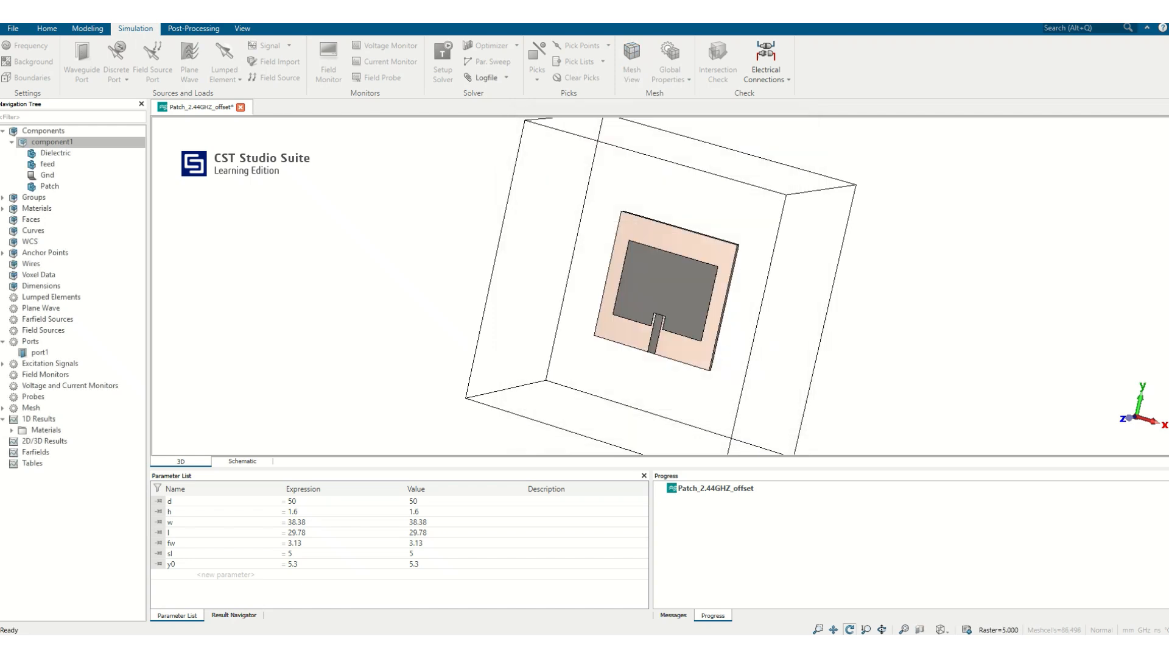
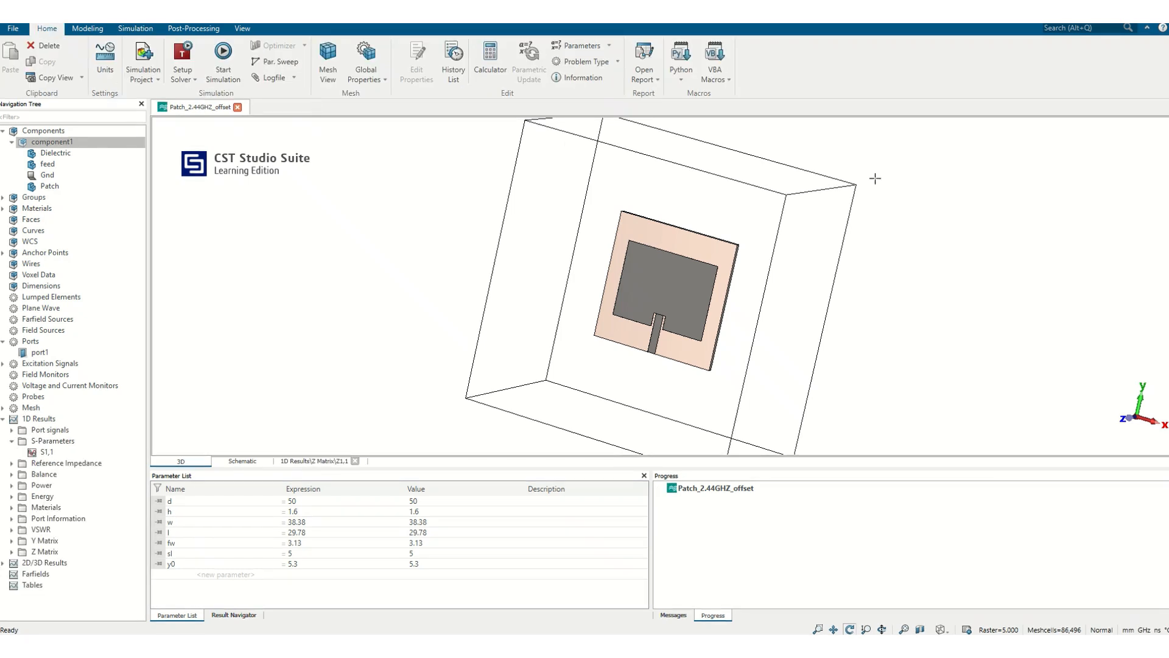
Step: Show the S1,1 magnitude plot and move the axis marker to the resonance dip at about 2.32 GHz
{"action": "mouse_move", "coordinate": [780, 325]}
{"action": "left_mouse_down"}
{"action": "mouse_move", "coordinate": [864, 180]}
{"action": "mouse_move", "coordinate": [755, 290]}
{"action": "left_mouse_up"}
{"action": "left_click_drag", "start_coordinate": [709, 322], "coordinate": [494, 419]}
{"action": "left_click", "coordinate": [40, 451]}
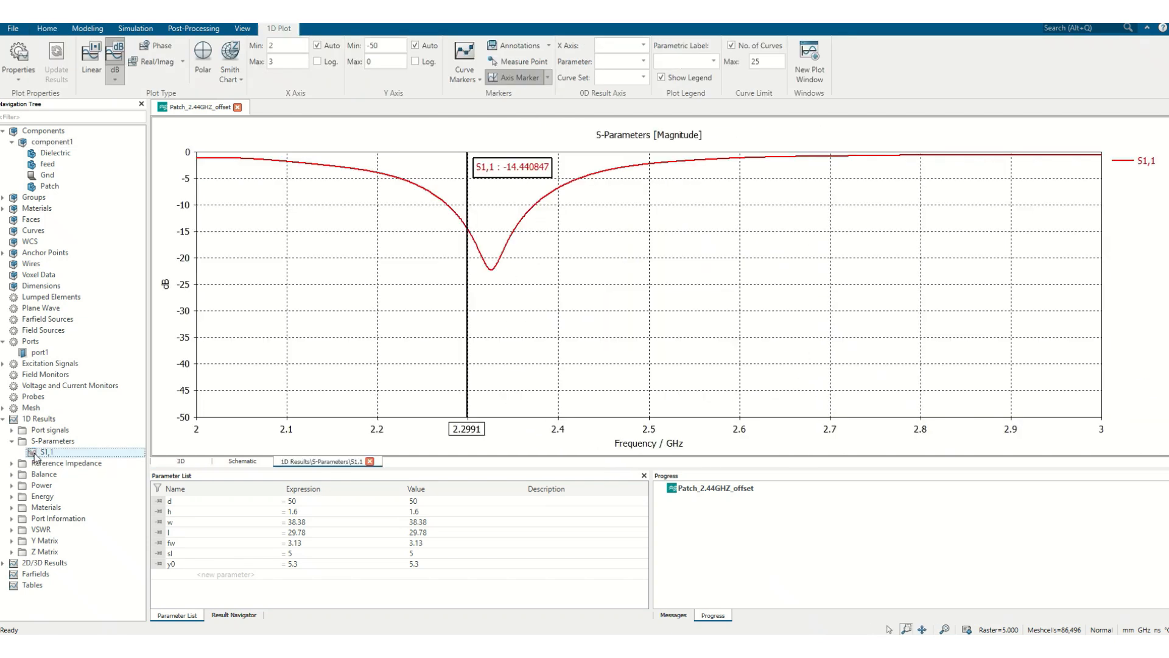
{"action": "left_click_drag", "start_coordinate": [471, 272], "coordinate": [489, 271]}
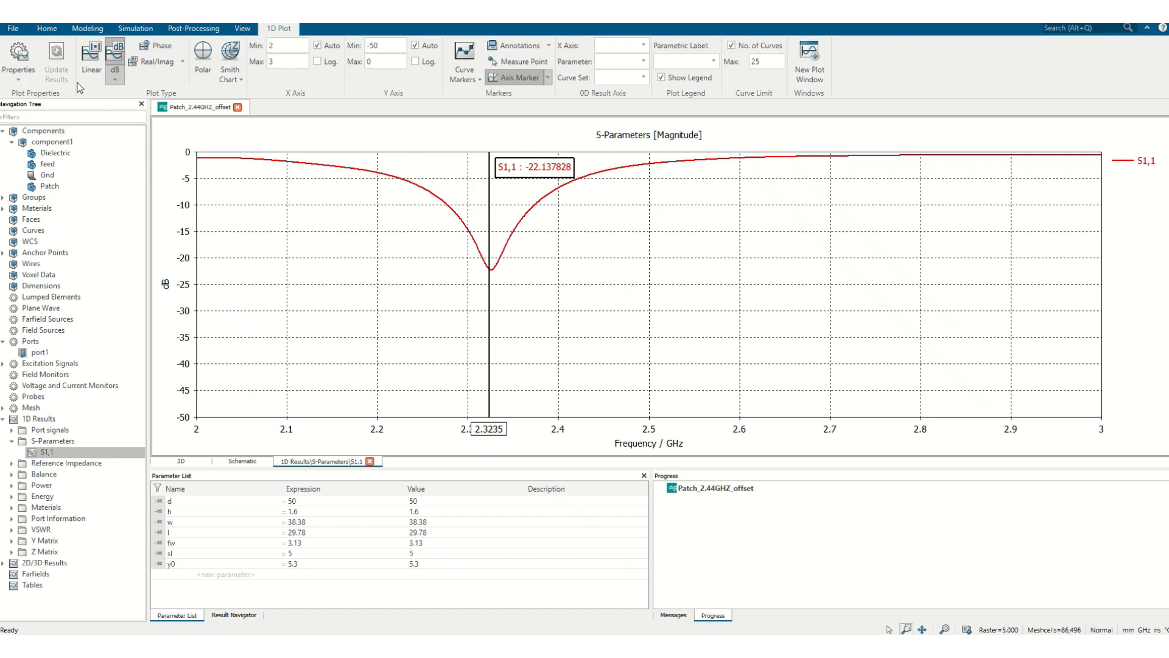
Step: Look at S1,1 on the Smith chart, then add a curve marker at the dip of its dB plot
{"action": "left_click", "coordinate": [231, 56]}
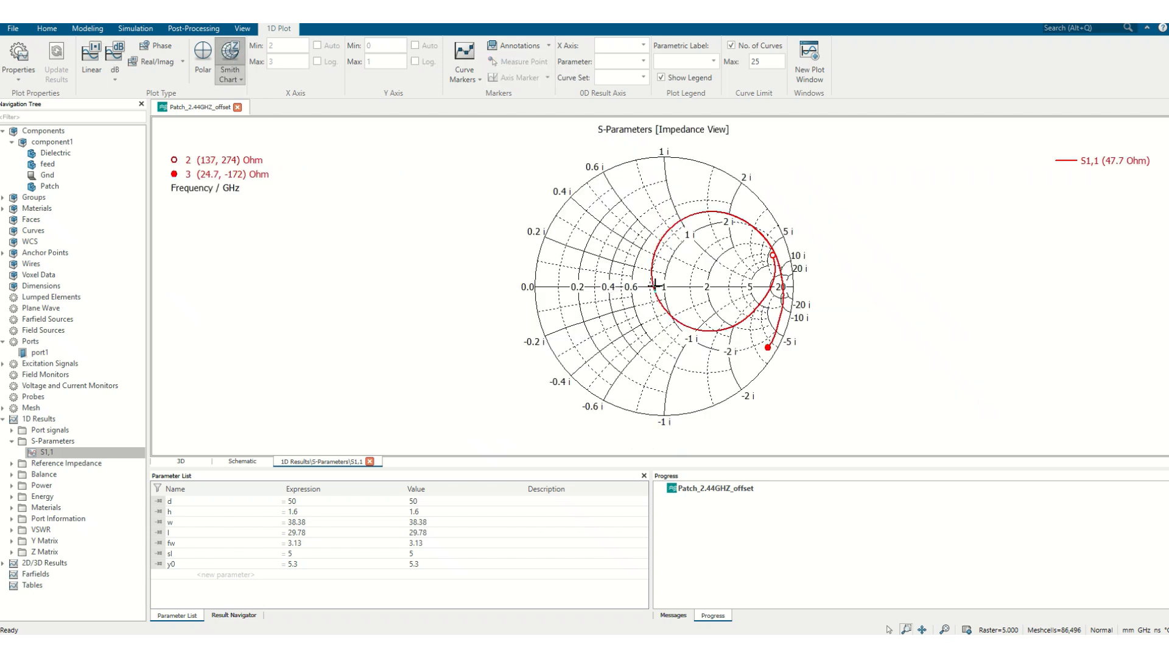
{"action": "left_click", "coordinate": [69, 453]}
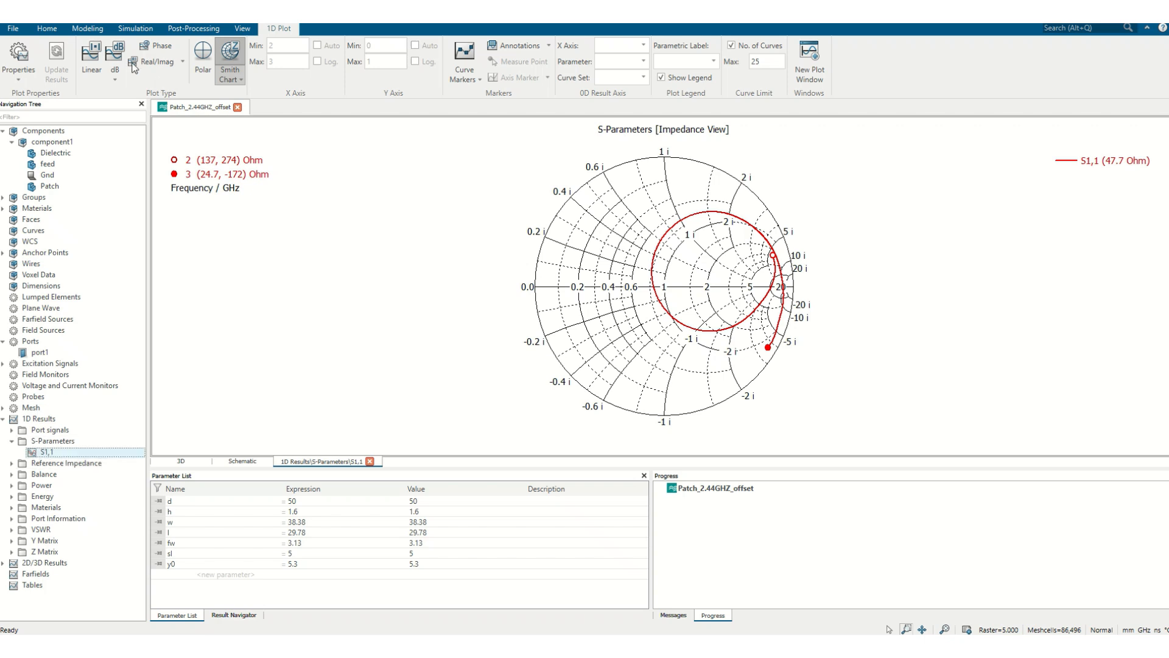
{"action": "left_click", "coordinate": [116, 51]}
{"action": "right_click", "coordinate": [530, 279]}
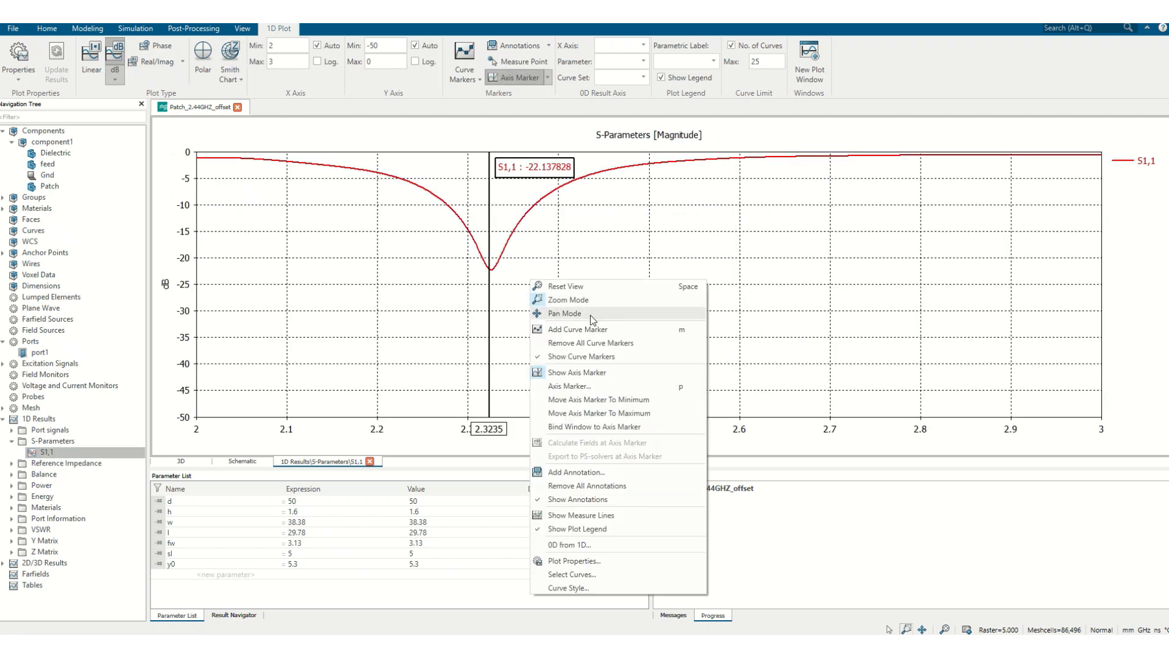
{"action": "left_click", "coordinate": [572, 330]}
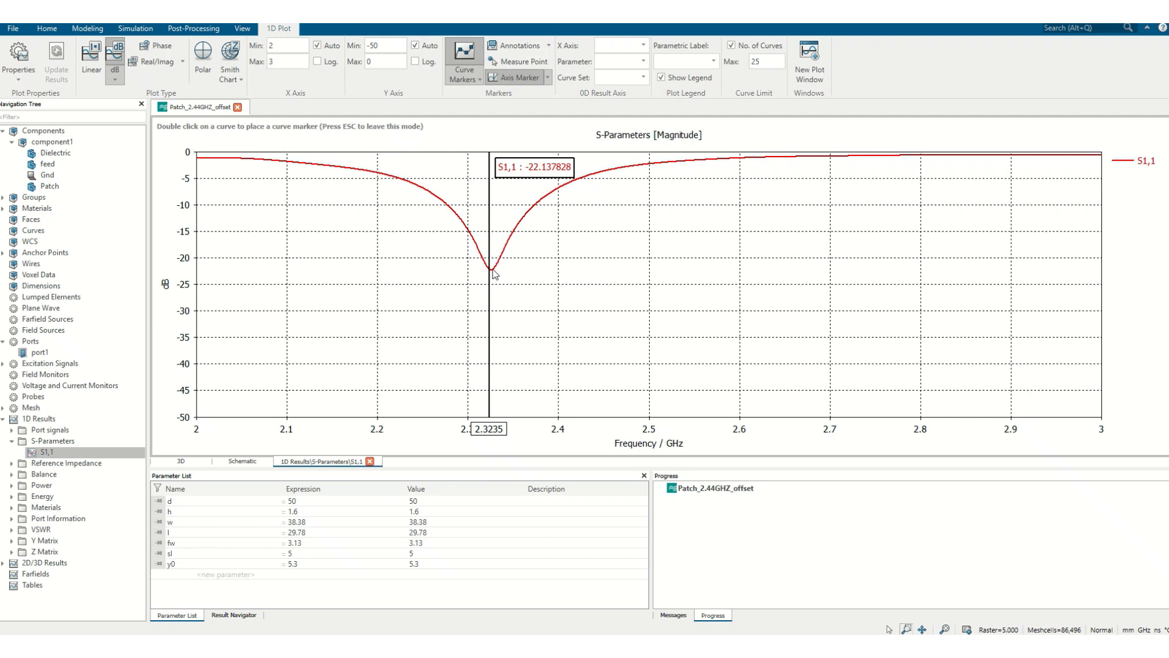
{"action": "double_click", "coordinate": [492, 271]}
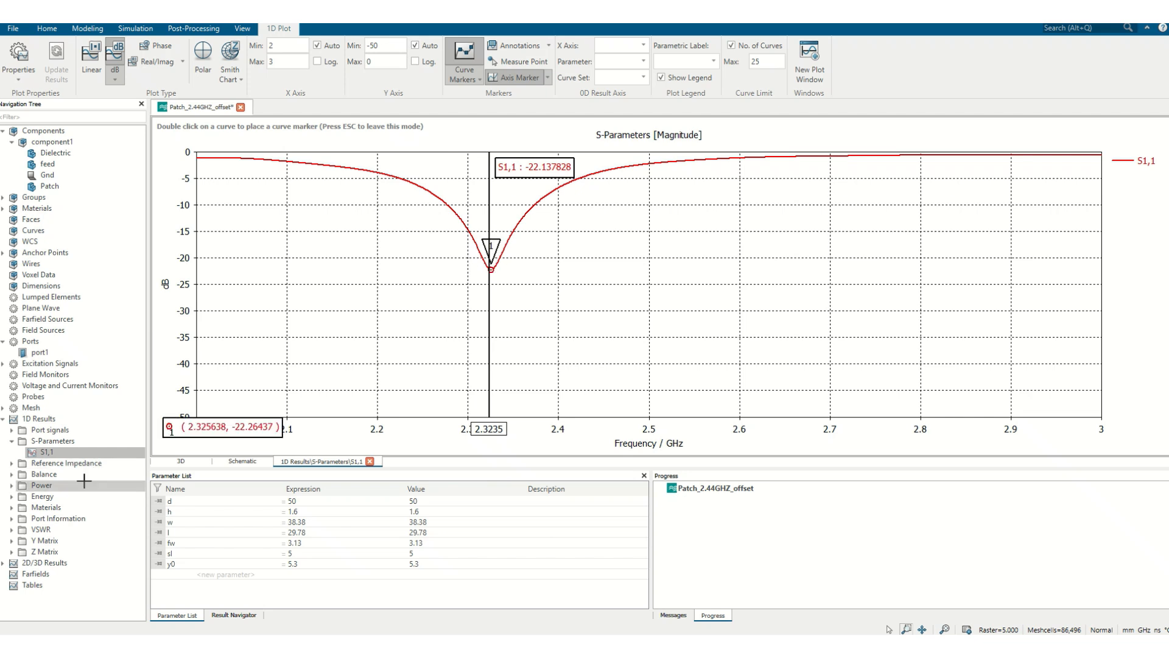
Step: Examine the marked resonance point of S1,1 on the Smith chart to read its impedance
{"action": "left_click", "coordinate": [231, 53]}
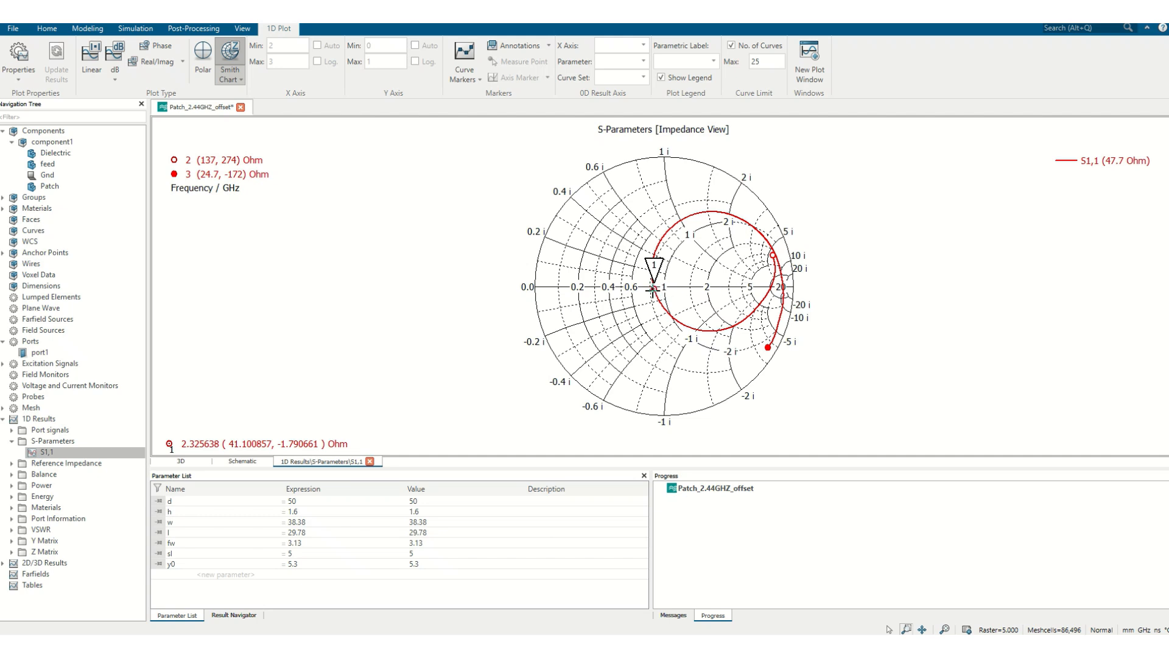
{"action": "scroll", "coordinate": [669, 293], "scroll_direction": "up", "scroll_amount": 2}
{"action": "scroll", "coordinate": [669, 293], "scroll_direction": "up", "scroll_amount": 4}
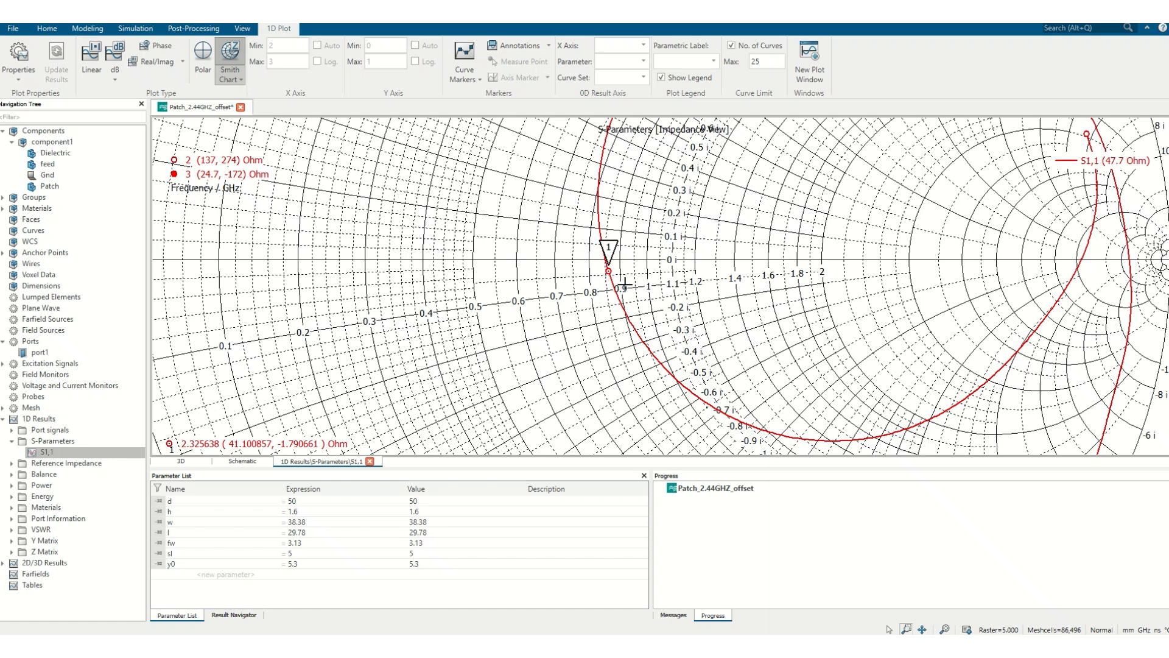
Step: Inspect the inset-fed patch geometry and return S1,1 to its dB magnitude plot
{"action": "left_click", "coordinate": [53, 145]}
{"action": "left_click_drag", "start_coordinate": [583, 292], "coordinate": [613, 378]}
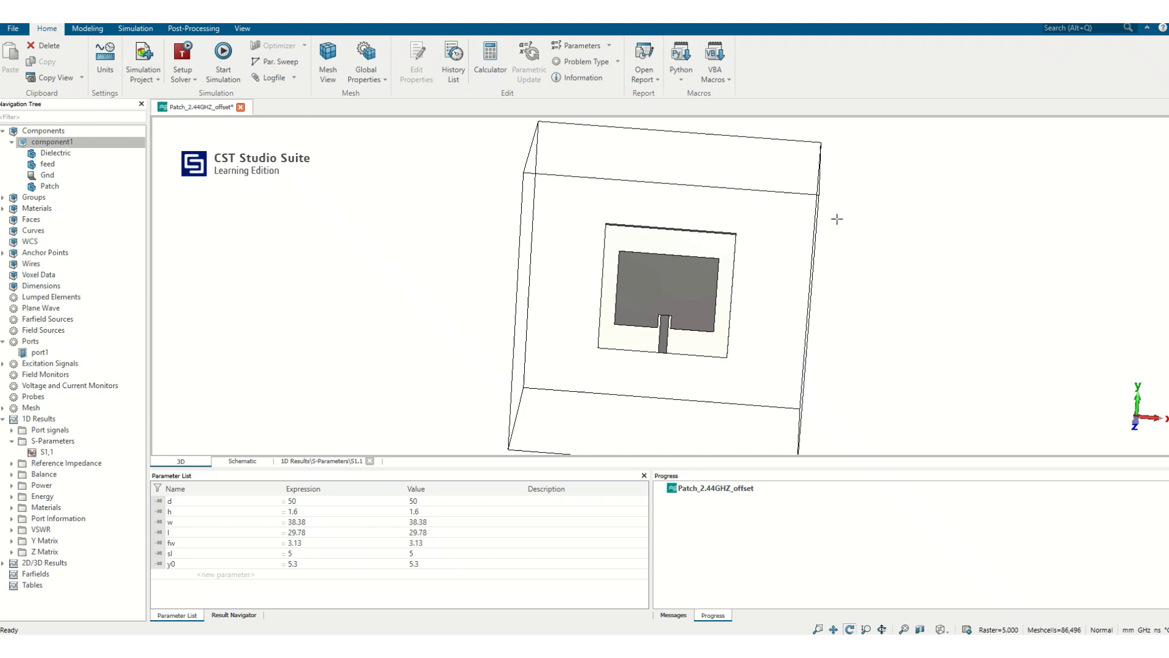
{"action": "left_click", "coordinate": [73, 456]}
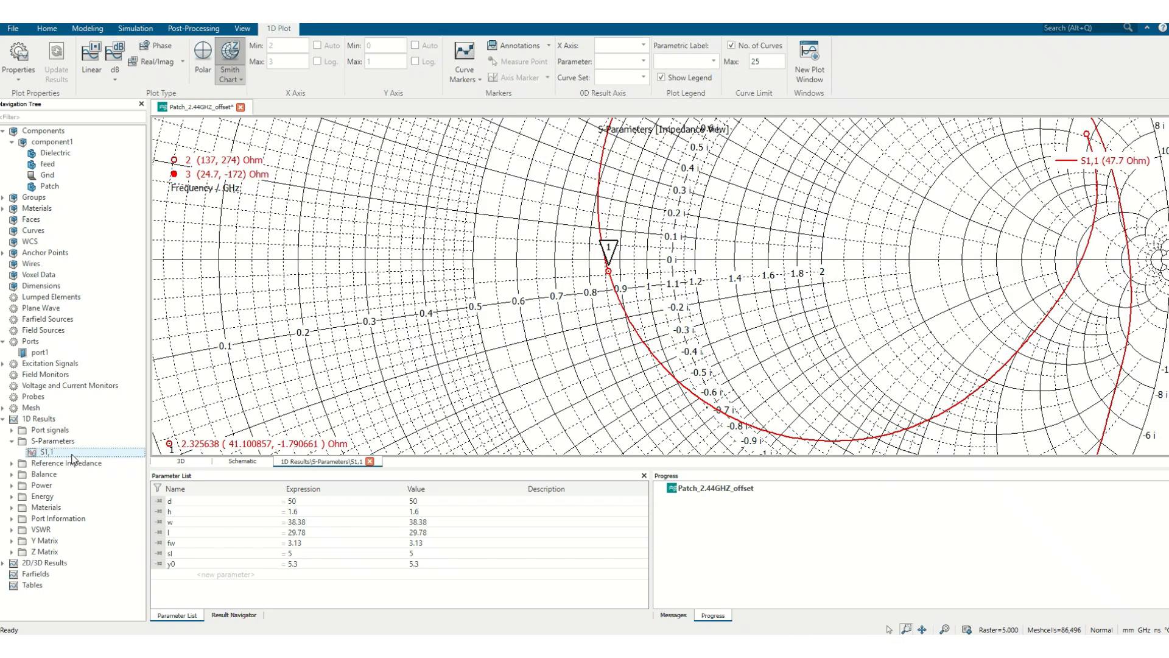
{"action": "left_click", "coordinate": [119, 52]}
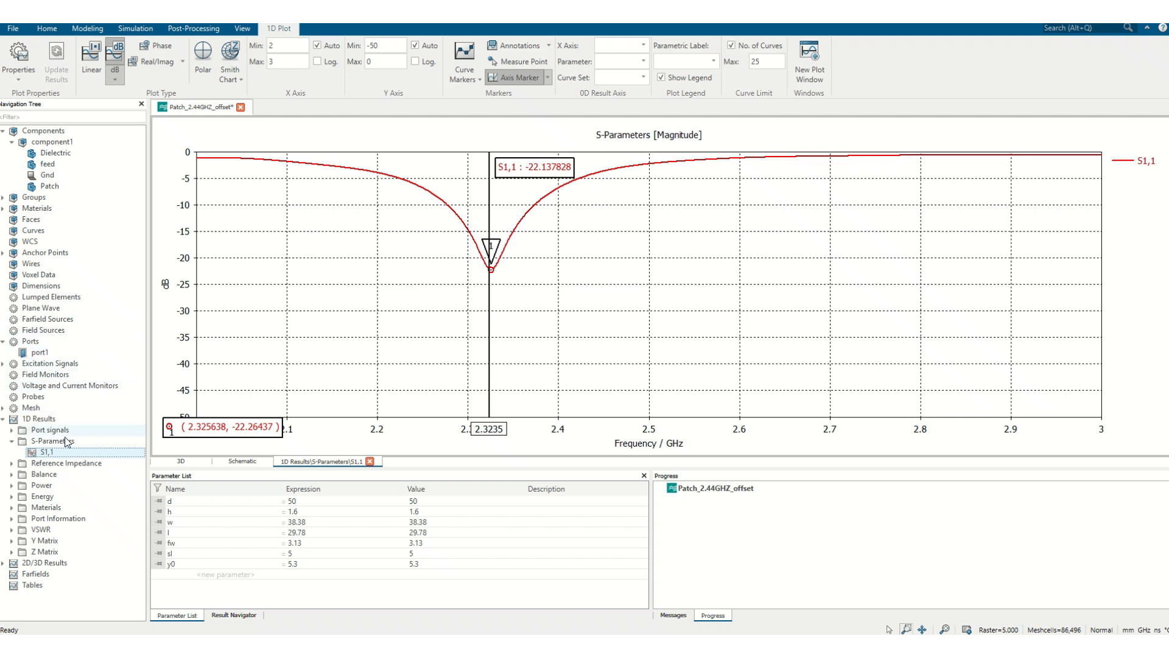
Step: Check the resonance frequency in the S1,1 plot and add an E-field monitor at 2.32 GHz
{"action": "left_click", "coordinate": [62, 376]}
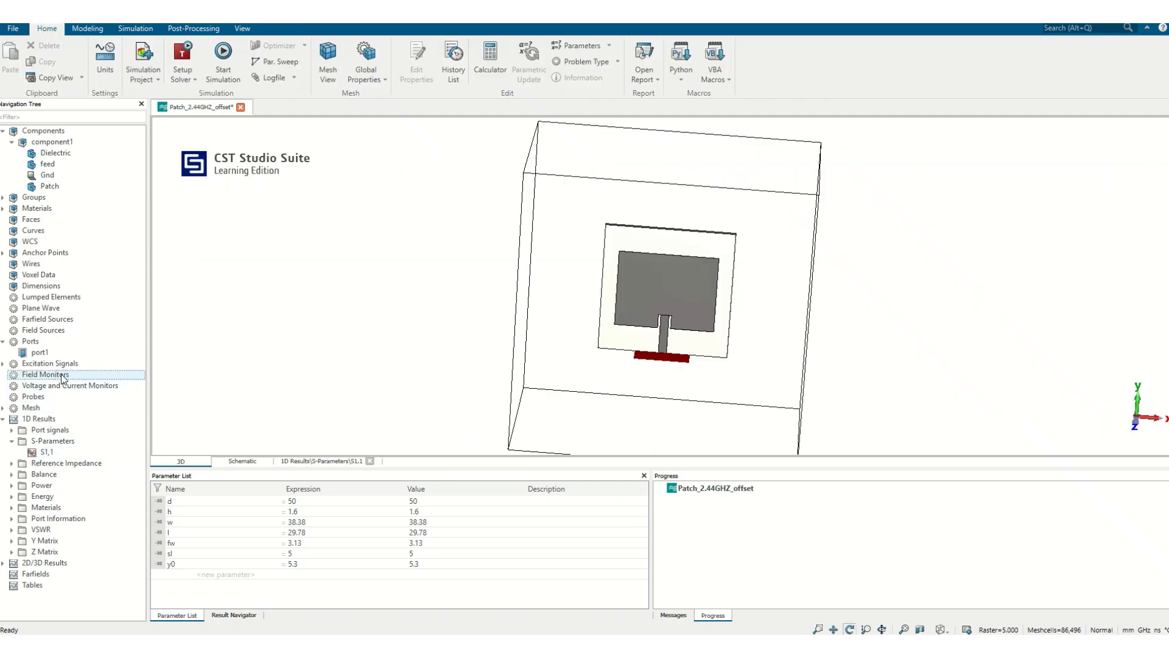
{"action": "left_click", "coordinate": [47, 452]}
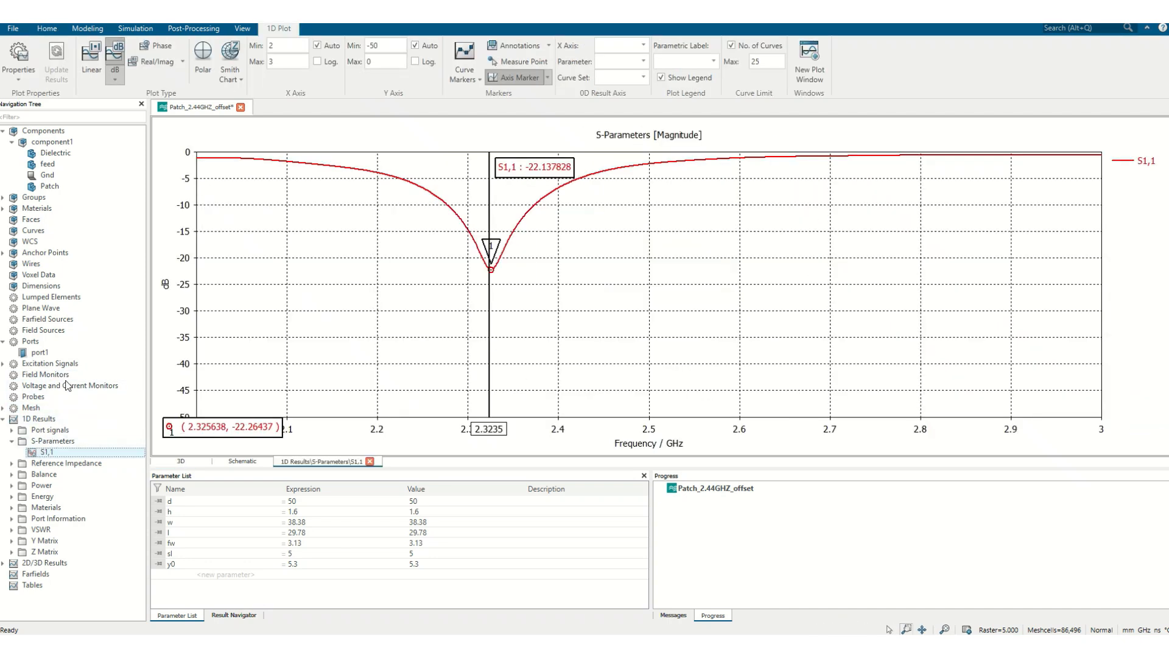
{"action": "left_click", "coordinate": [36, 377]}
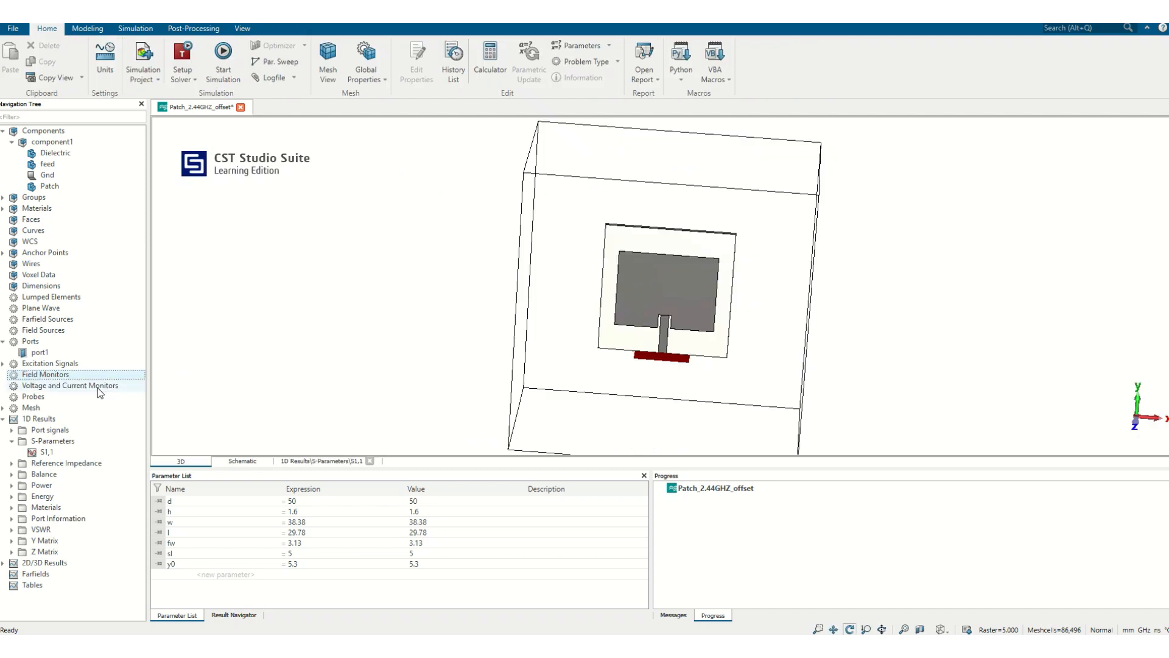
{"action": "double_click", "coordinate": [35, 378]}
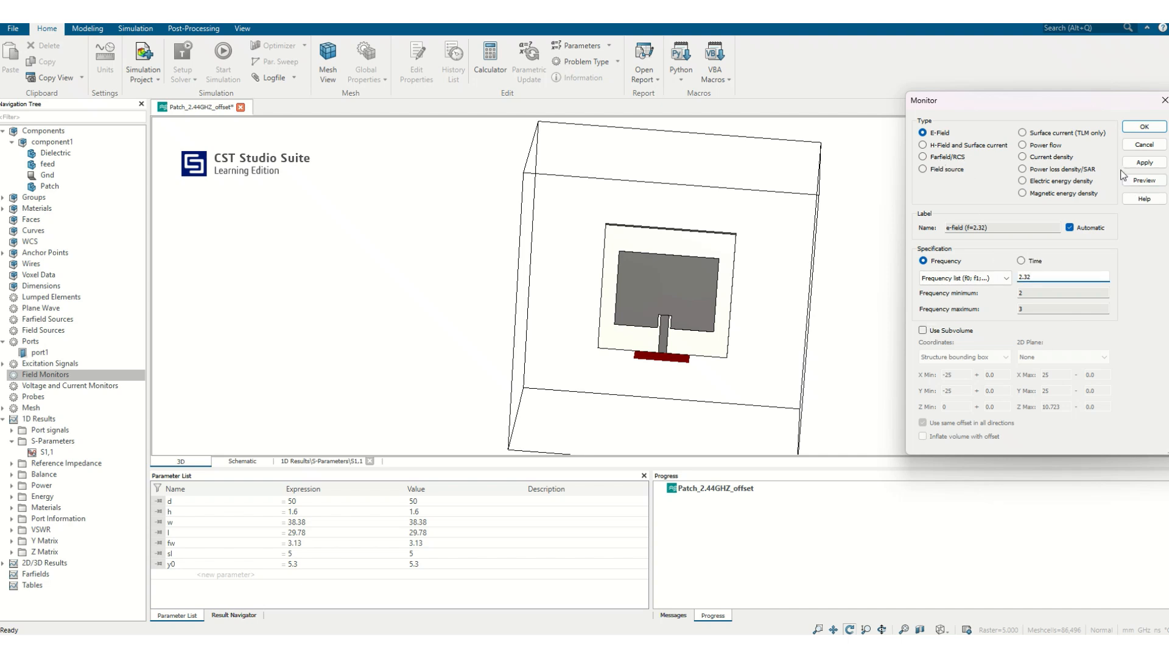
{"action": "left_click", "coordinate": [1144, 162]}
Step: Add an H-field and surface current monitor and a farfield monitor at 2.32 GHz
{"action": "left_click", "coordinate": [967, 144]}
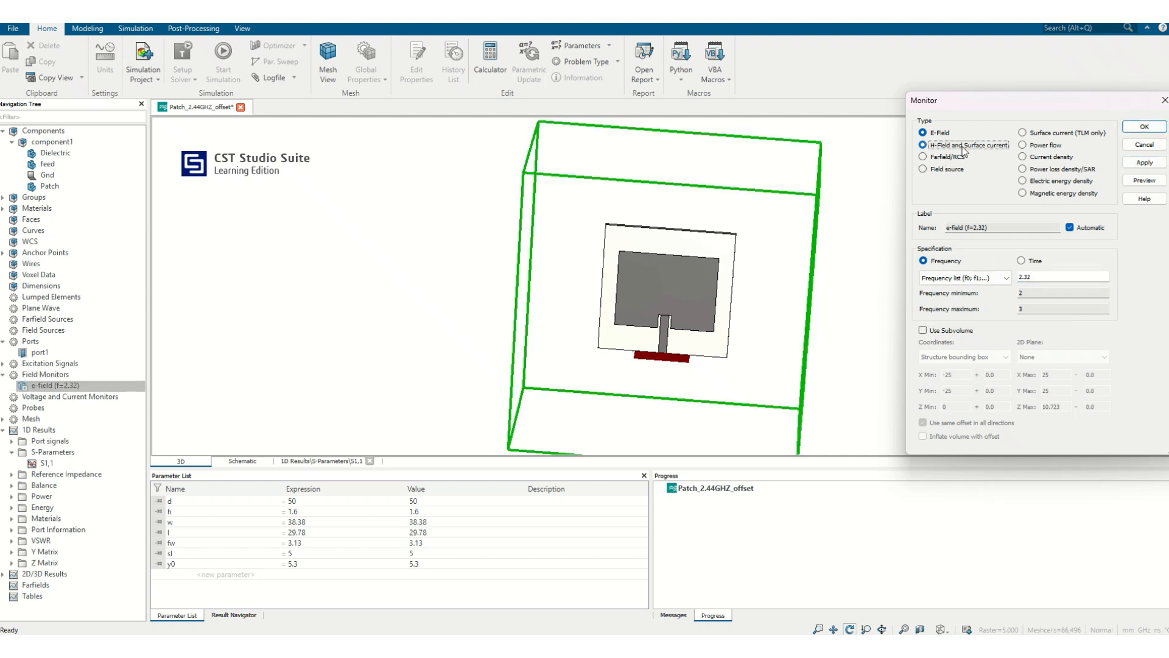
{"action": "left_click", "coordinate": [1144, 163]}
{"action": "left_click", "coordinate": [952, 160]}
{"action": "left_click", "coordinate": [1144, 163]}
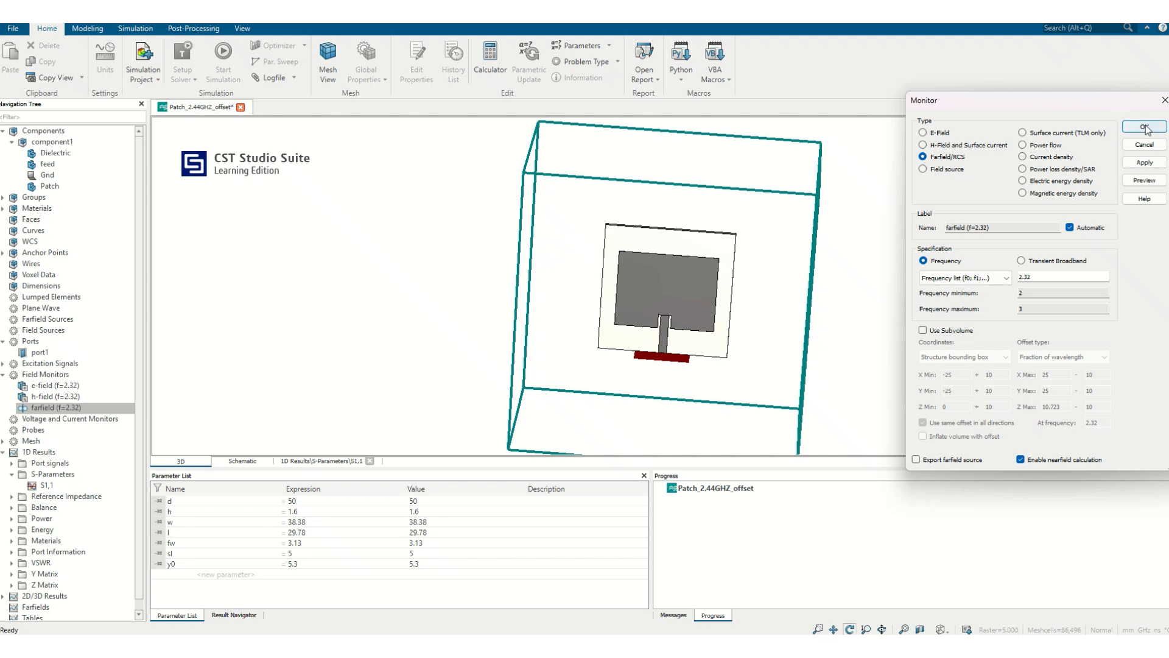
Step: Enable a subvolume based on the structure bounding box for the farfield monitor and preview its extent
{"action": "left_click", "coordinate": [923, 330]}
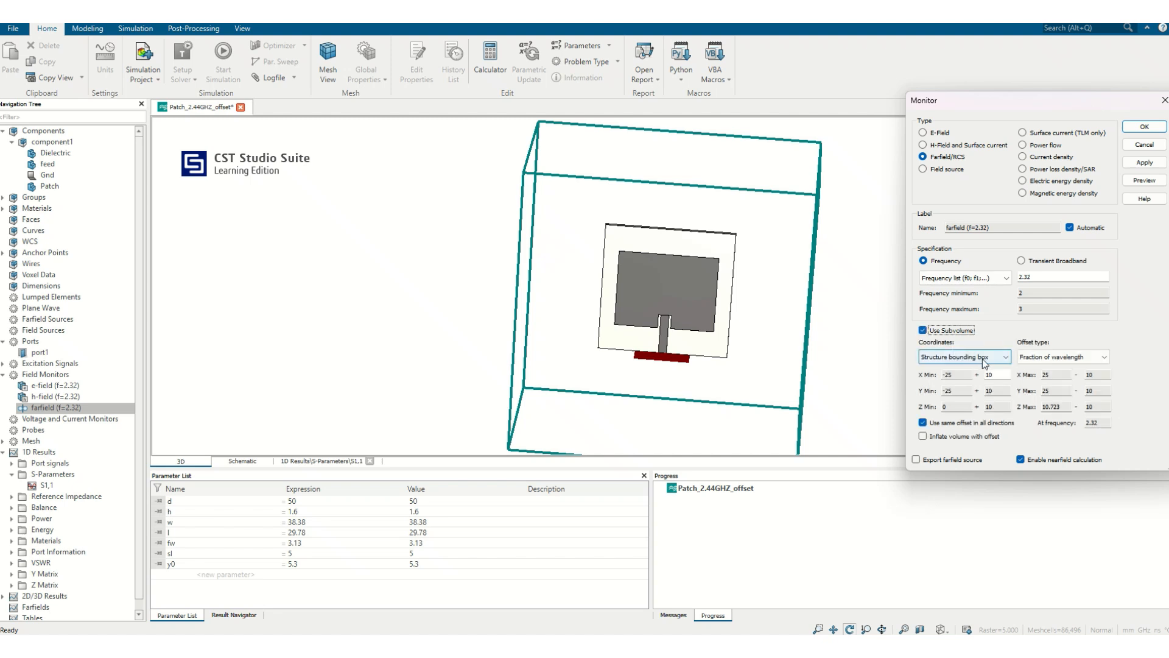
{"action": "left_click", "coordinate": [981, 357]}
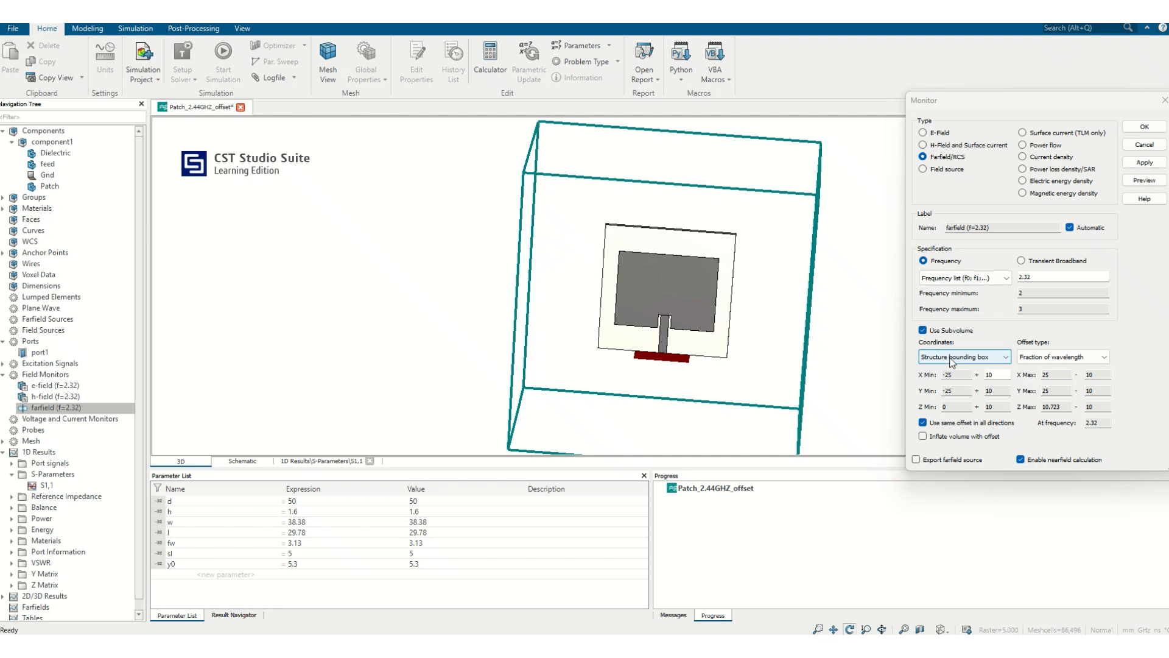
{"action": "left_click_drag", "start_coordinate": [610, 285], "coordinate": [628, 238]}
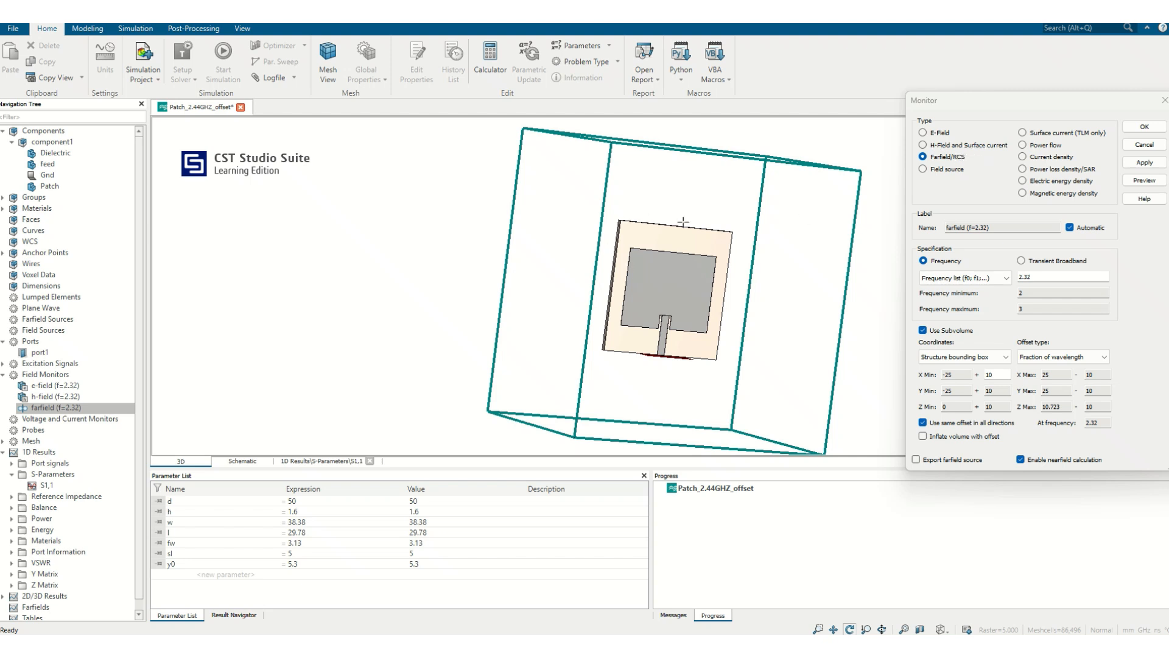
{"action": "left_click_drag", "start_coordinate": [658, 268], "coordinate": [569, 279]}
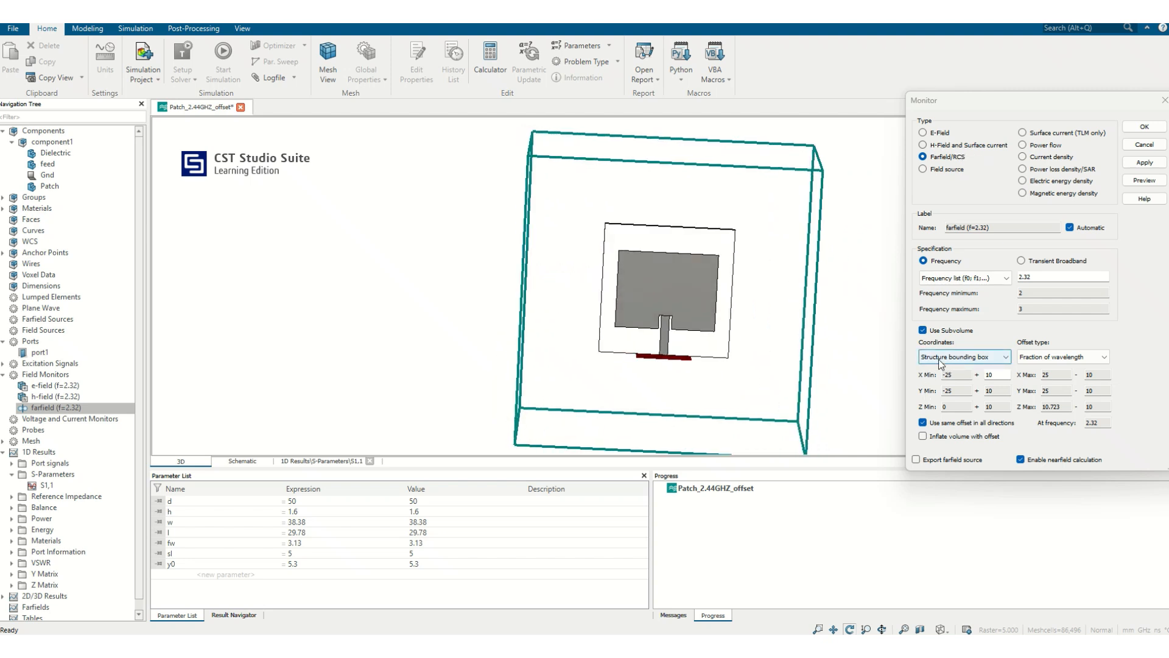
{"action": "left_click", "coordinate": [1144, 180]}
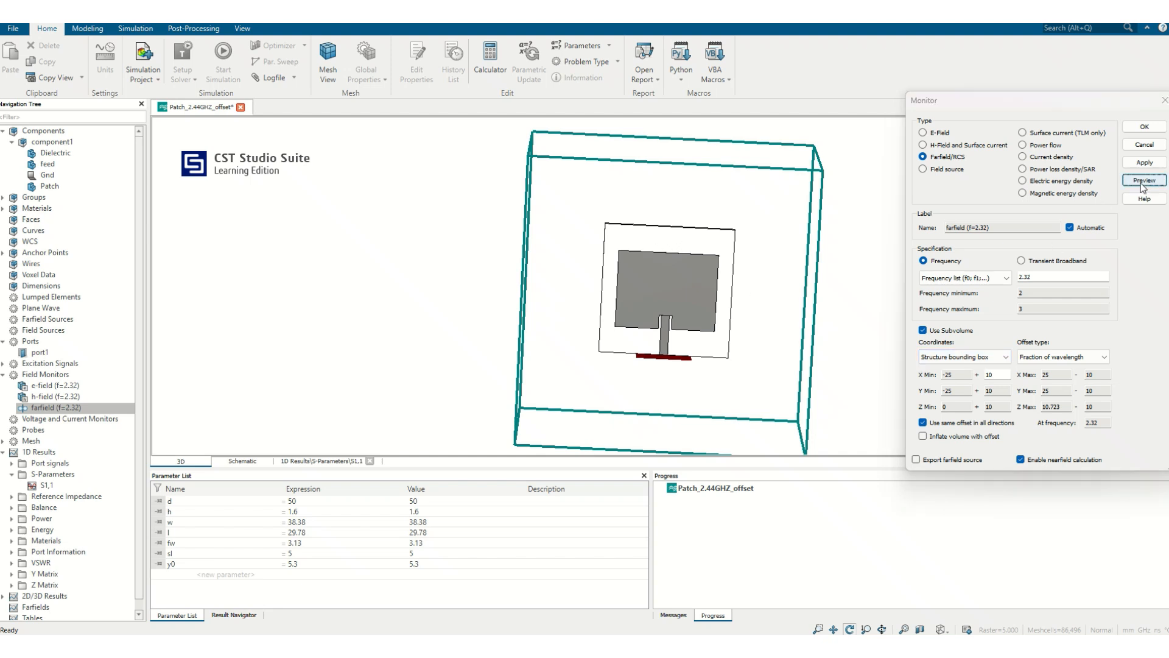
Step: Set the farfield monitor's subvolume offset to an absolute distance of 0 and replace the existing 2.32 GHz farfield monitor
{"action": "left_click", "coordinate": [634, 359]}
{"action": "left_click", "coordinate": [1073, 359]}
{"action": "left_click", "coordinate": [1053, 375]}
{"action": "double_click", "coordinate": [1005, 375]}
{"action": "type", "text": "0"}
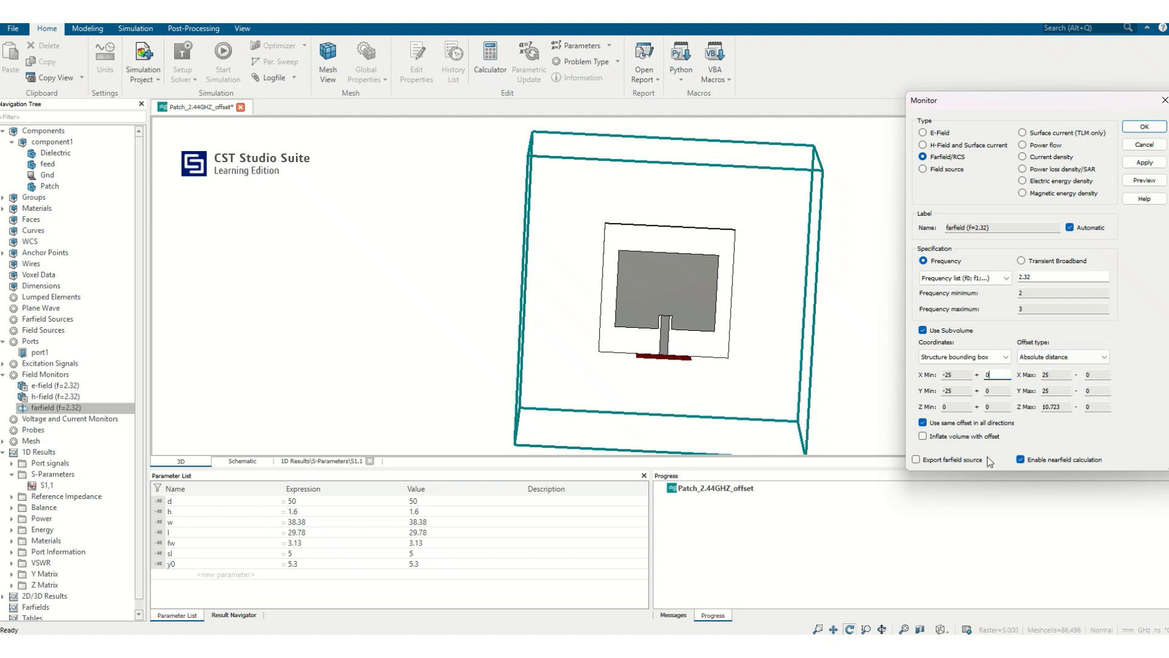
{"action": "key", "text": "Return"}
{"action": "left_click", "coordinate": [657, 362]}
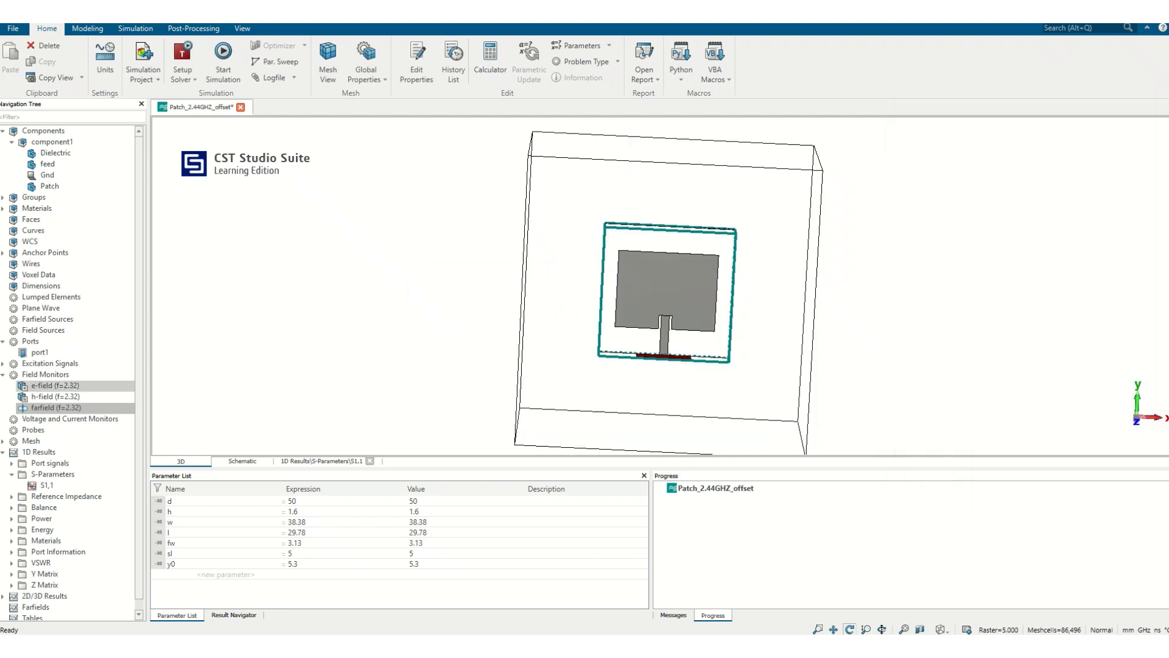
Step: Delete the E-field, H-field and farfield monitors at 2.32 GHz
{"action": "left_click", "coordinate": [83, 386]}
{"action": "key", "text": "Delete"}
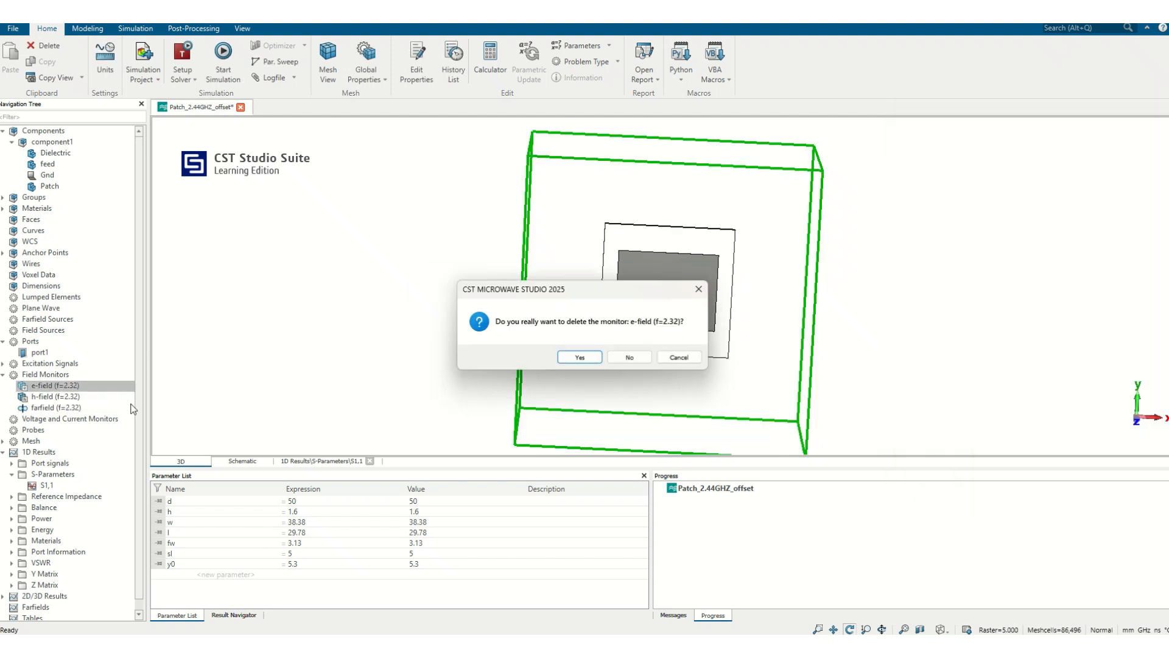
{"action": "left_click", "coordinate": [579, 355]}
{"action": "left_click", "coordinate": [66, 387]}
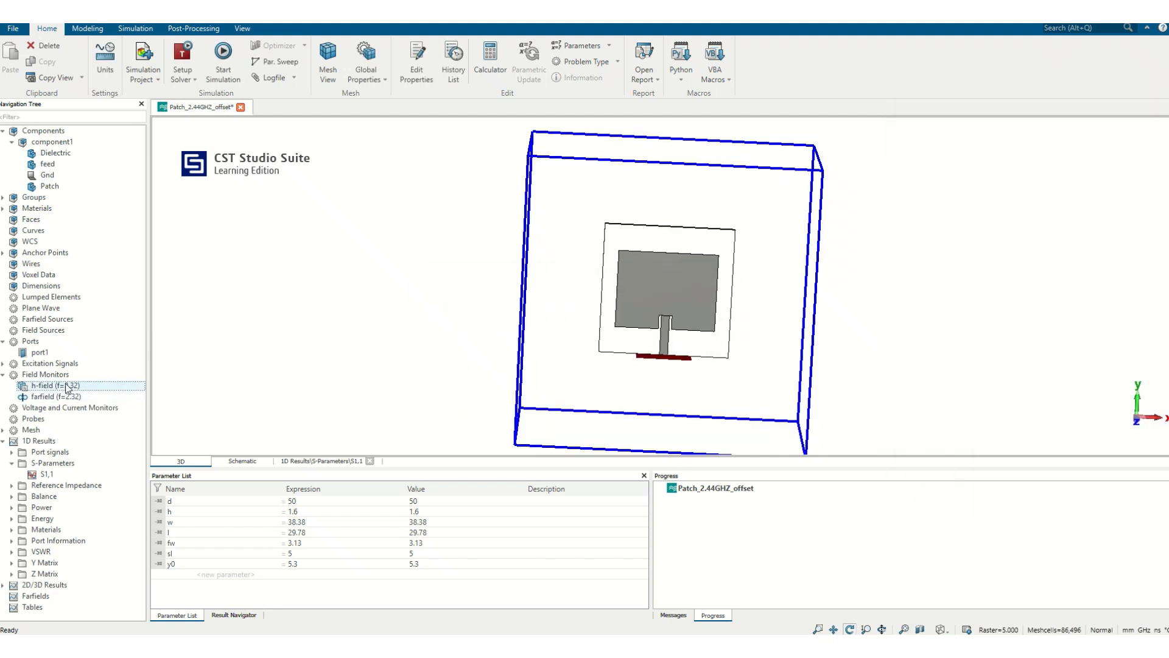
{"action": "key", "text": "Delete"}
{"action": "left_click", "coordinate": [580, 358]}
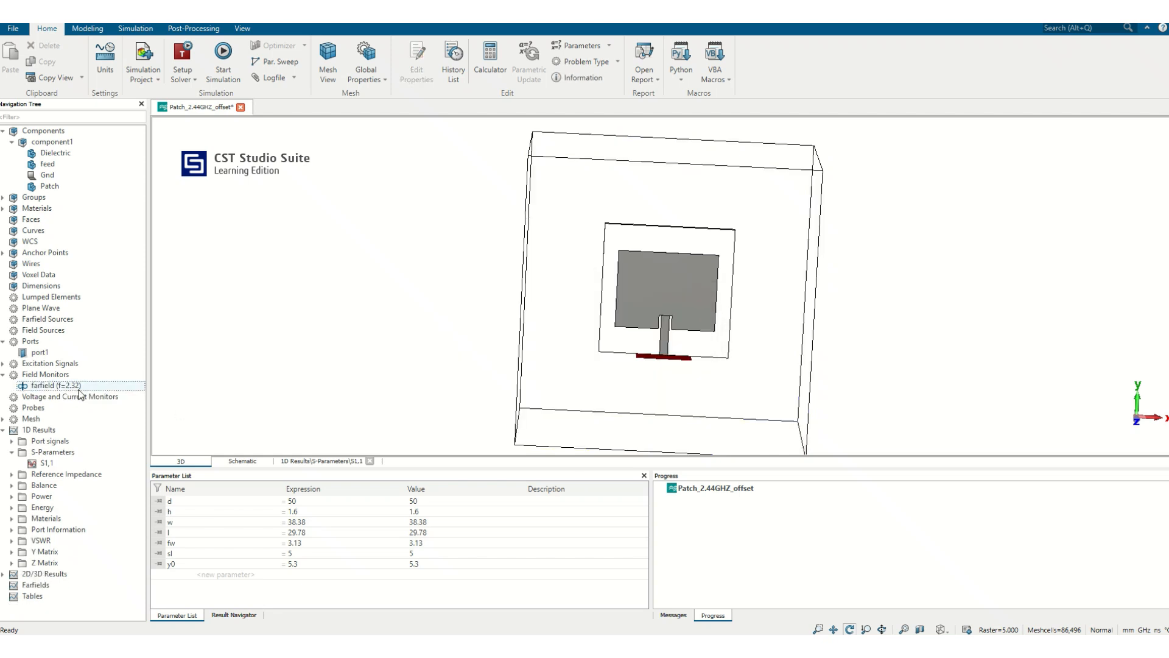
{"action": "left_click", "coordinate": [67, 386]}
{"action": "key", "text": "Delete"}
{"action": "left_click", "coordinate": [583, 358]}
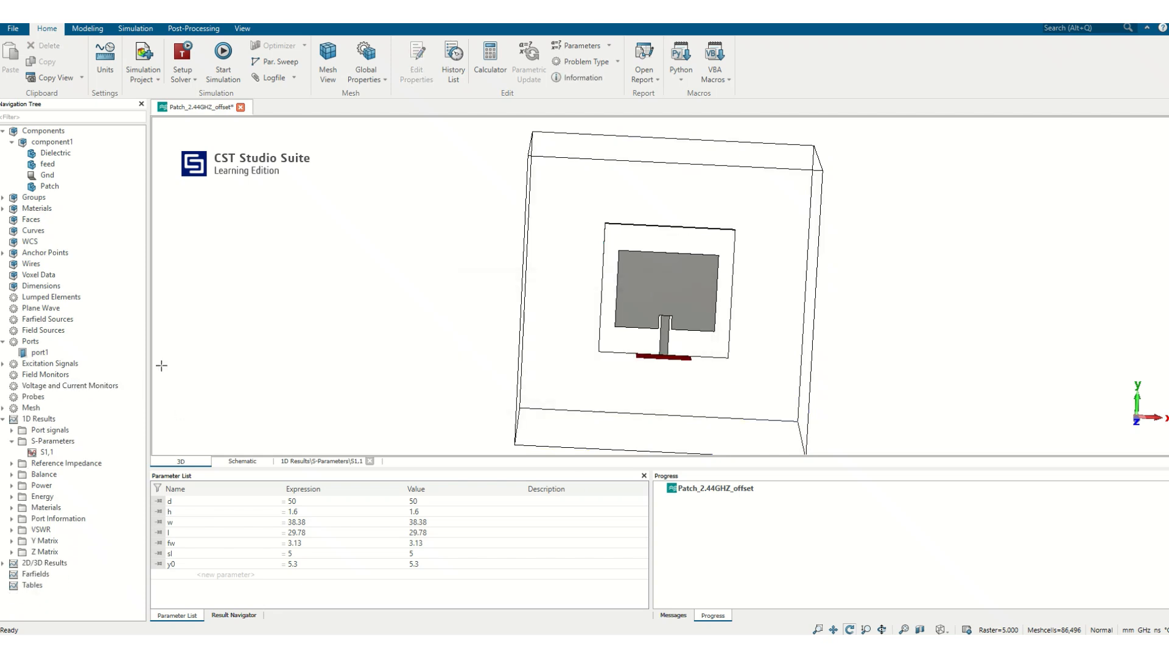
Step: Add an E-field monitor at 2.32 GHz limited to a subvolume matching the structure bounding box
{"action": "left_click", "coordinate": [62, 376]}
{"action": "right_click", "coordinate": [62, 376]}
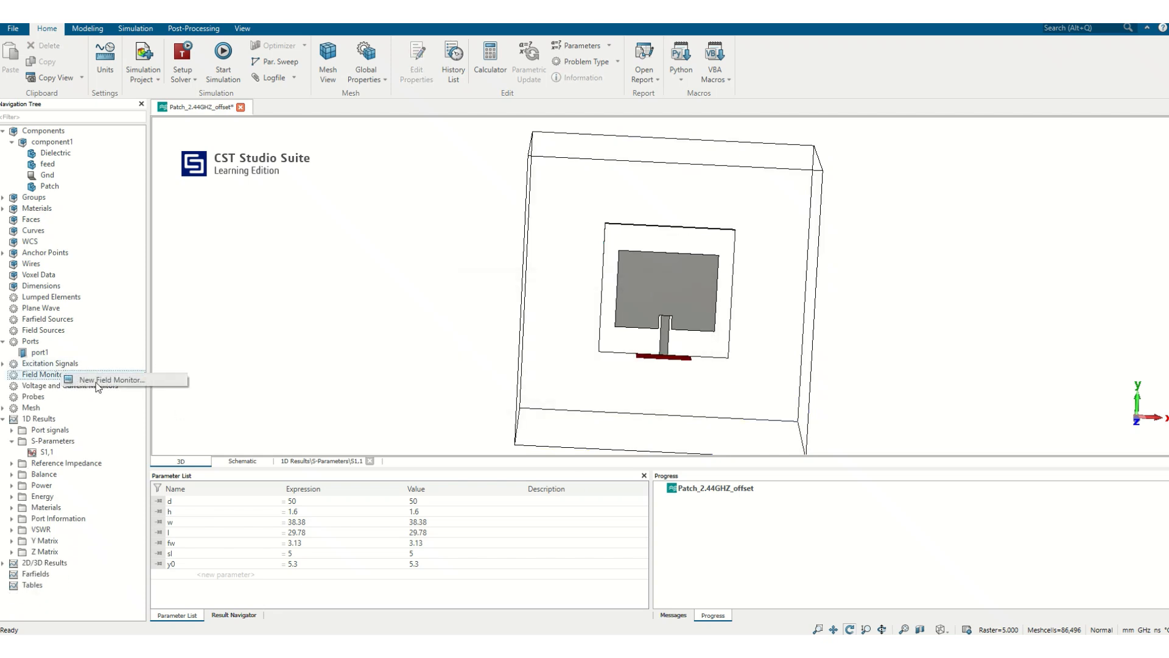
{"action": "left_click", "coordinate": [98, 384]}
{"action": "left_click", "coordinate": [1033, 275]}
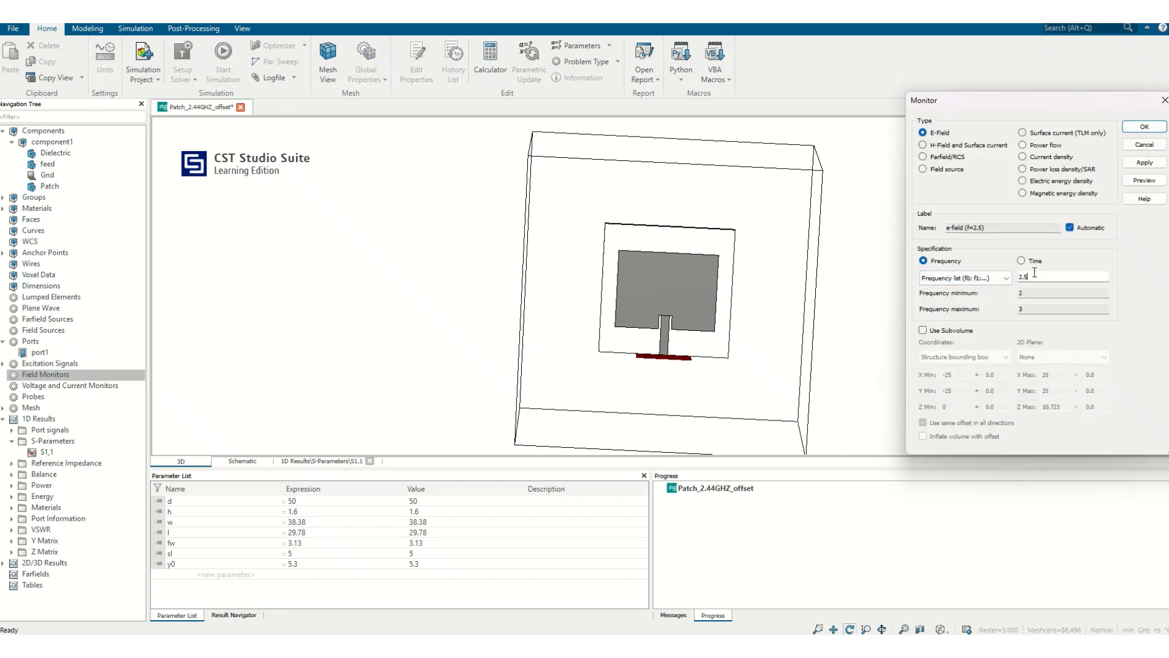
{"action": "key", "text": "BackSpace"}
{"action": "type", "text": "32"}
{"action": "left_click", "coordinate": [961, 331]}
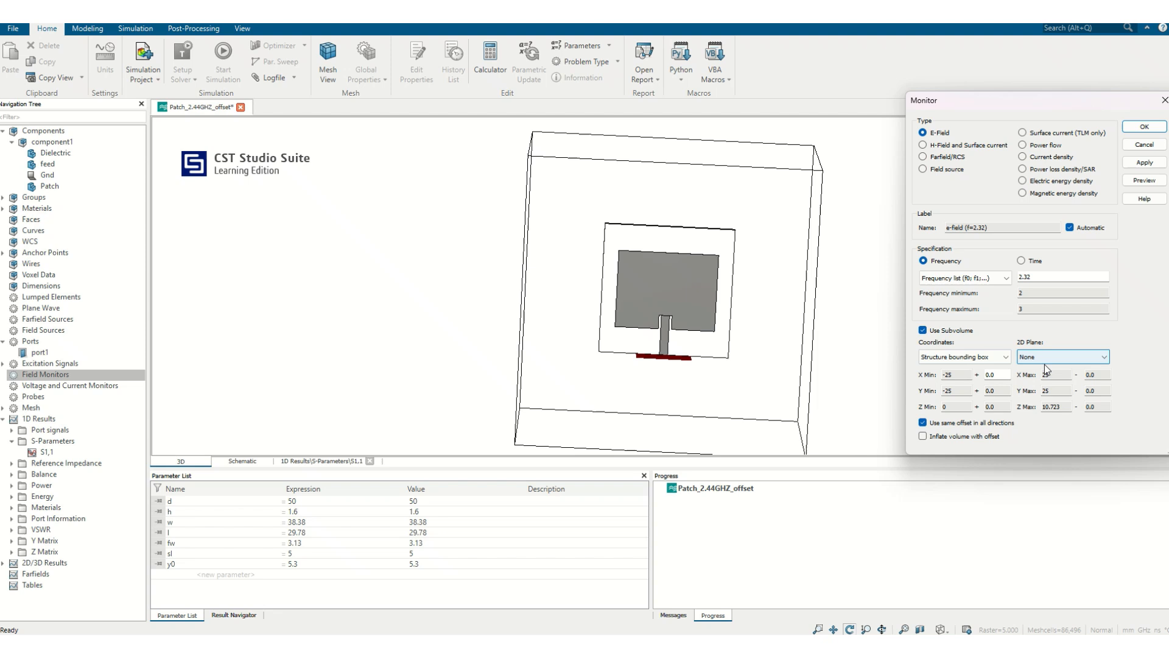
{"action": "left_click", "coordinate": [1136, 182]}
{"action": "left_click_drag", "start_coordinate": [612, 251], "coordinate": [649, 362]}
{"action": "left_click_drag", "start_coordinate": [677, 322], "coordinate": [551, 239]}
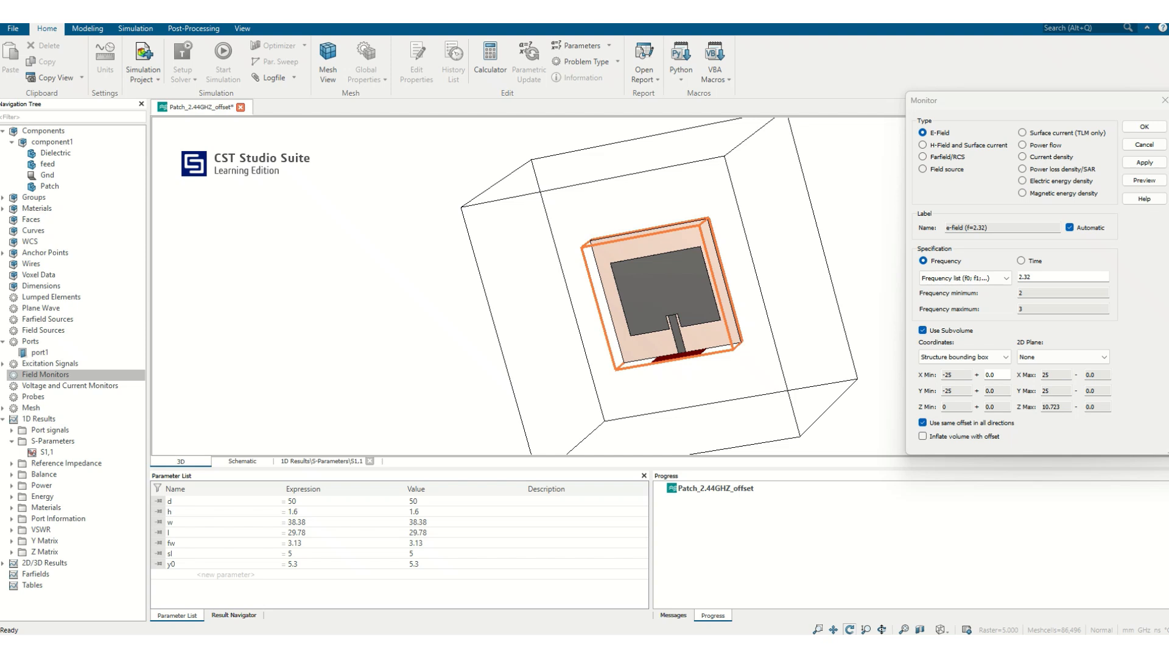
{"action": "left_click", "coordinate": [1144, 163]}
Step: Add an H-field and surface current monitor with the same subvolume and a farfield monitor without a subvolume, both at 2.32 GHz
{"action": "left_click", "coordinate": [972, 145]}
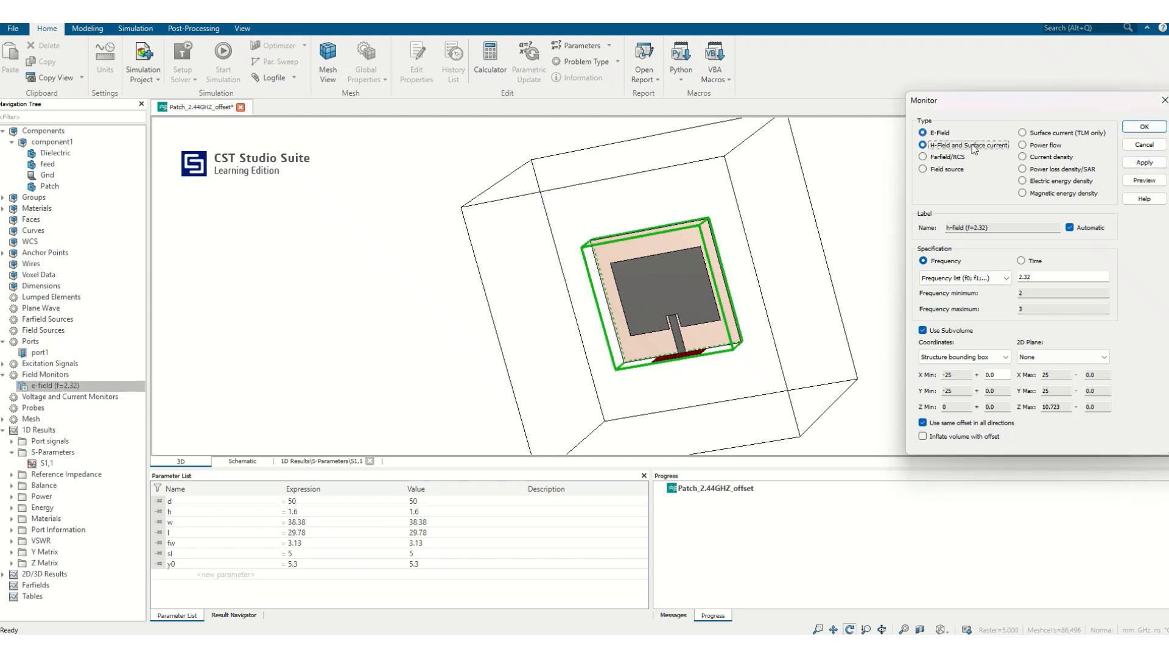
{"action": "left_click", "coordinate": [1144, 163]}
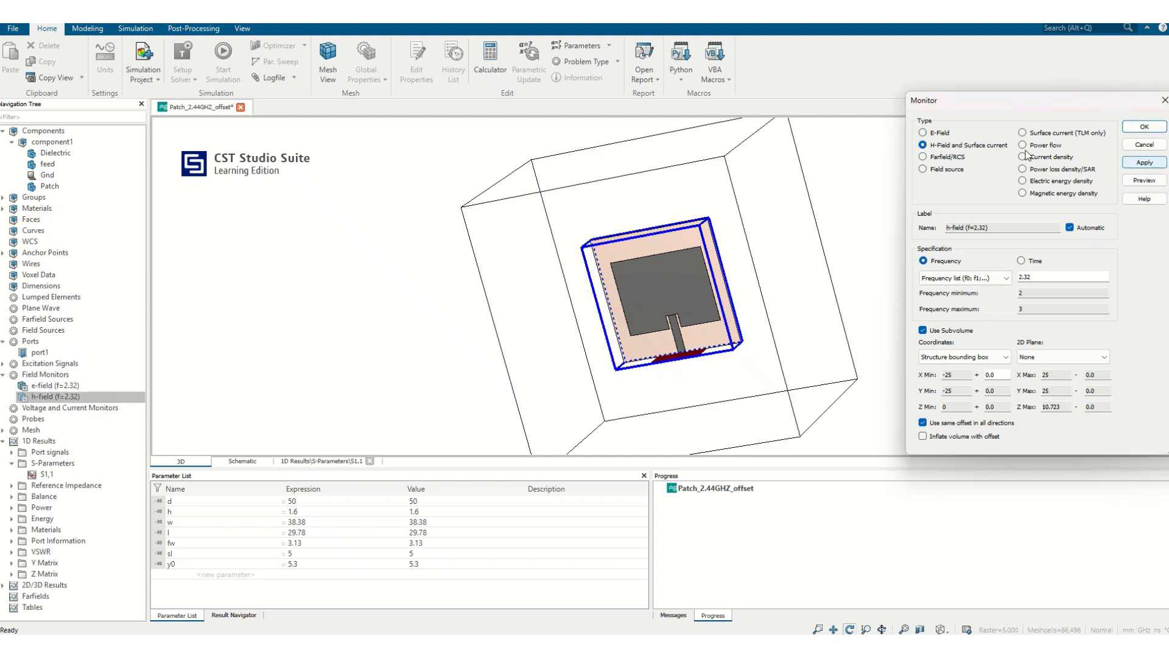
{"action": "left_click", "coordinate": [934, 157]}
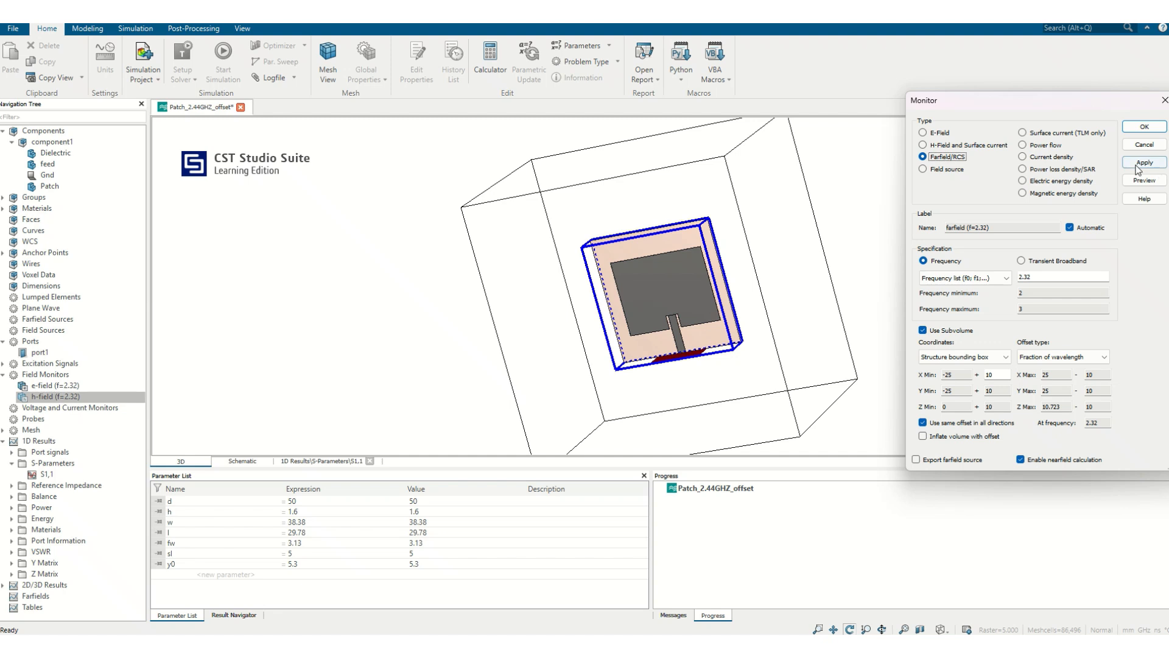
{"action": "left_click", "coordinate": [1155, 126]}
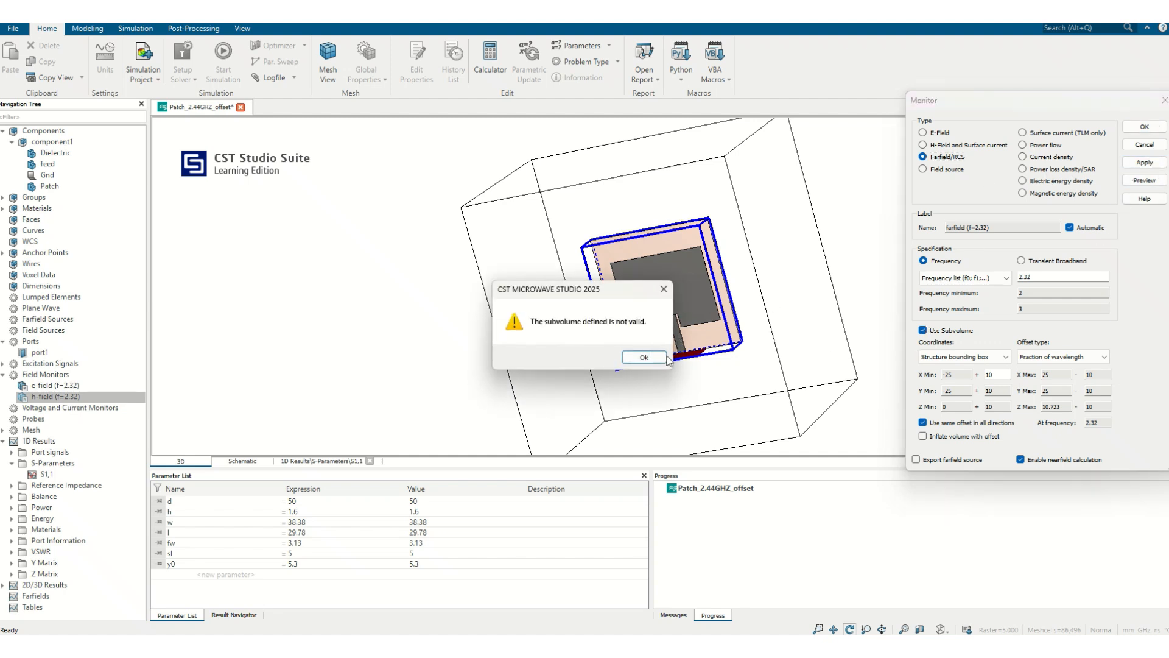
{"action": "left_click", "coordinate": [643, 357]}
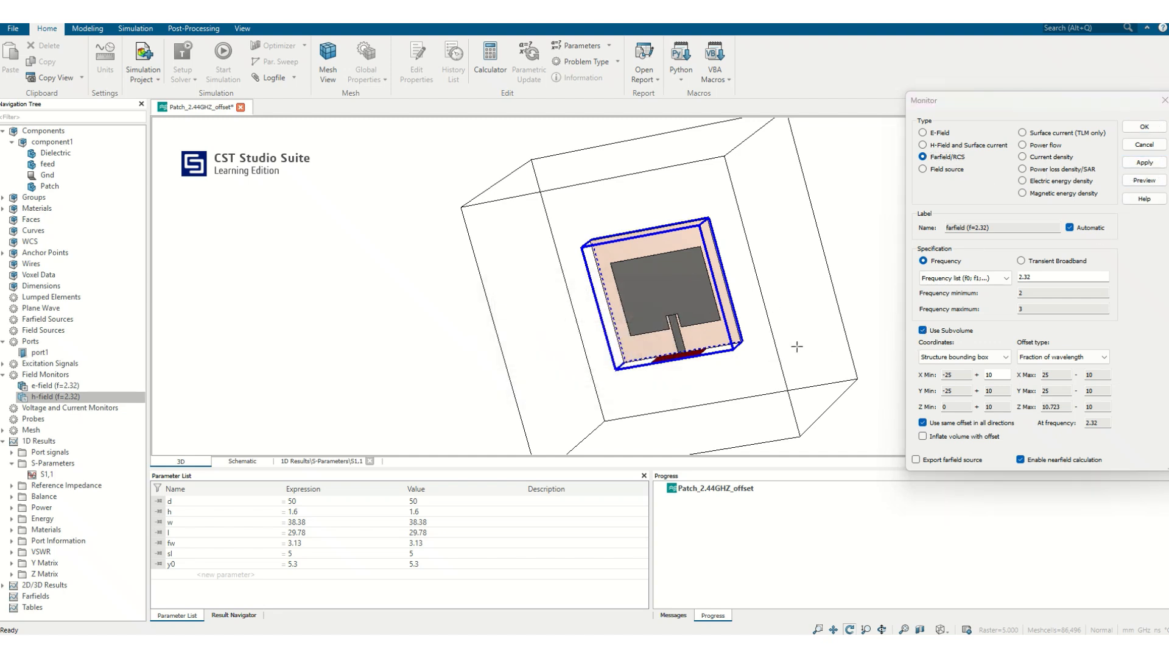
{"action": "left_click", "coordinate": [922, 331]}
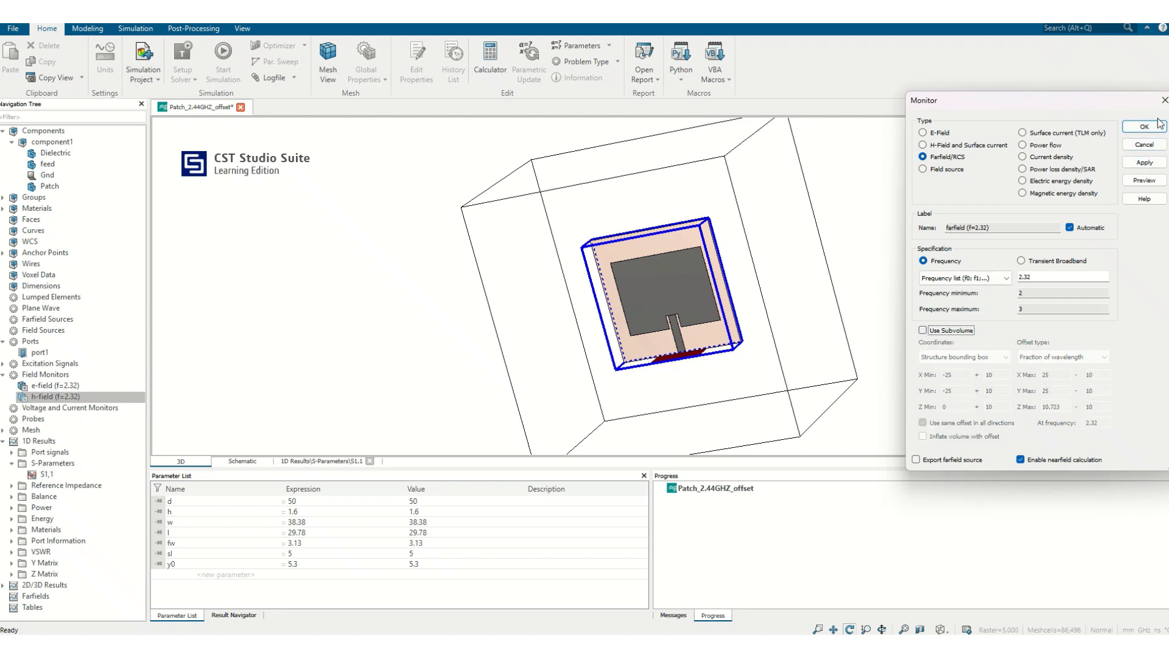
{"action": "left_click", "coordinate": [1143, 162]}
{"action": "left_click", "coordinate": [1143, 127]}
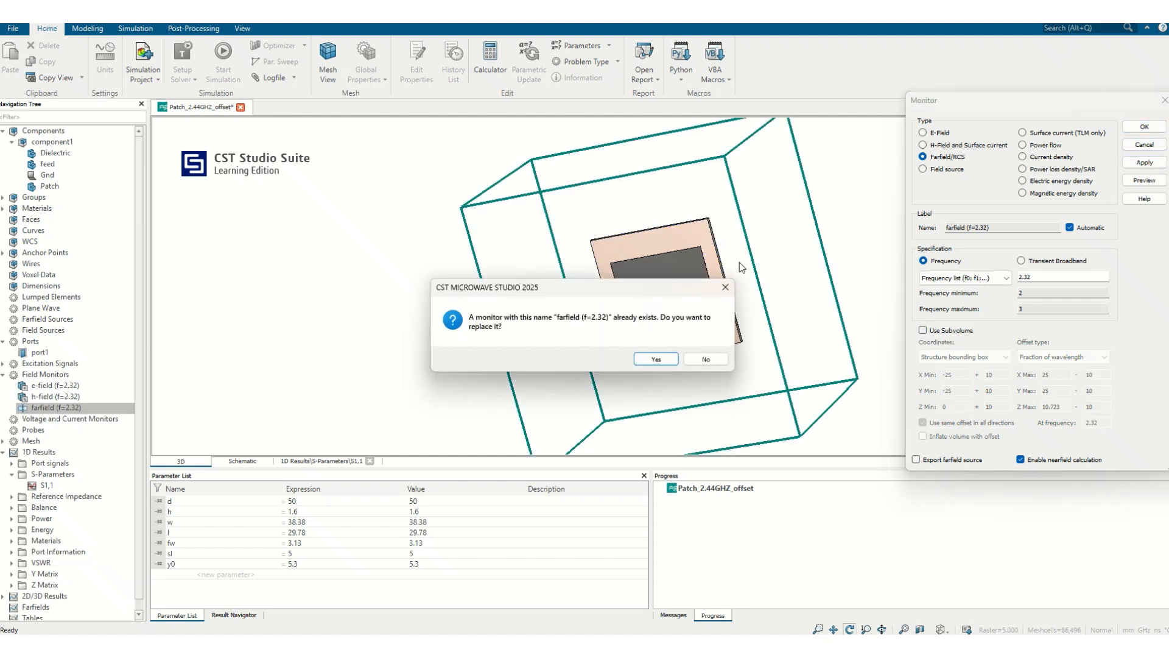
{"action": "left_click", "coordinate": [669, 358]}
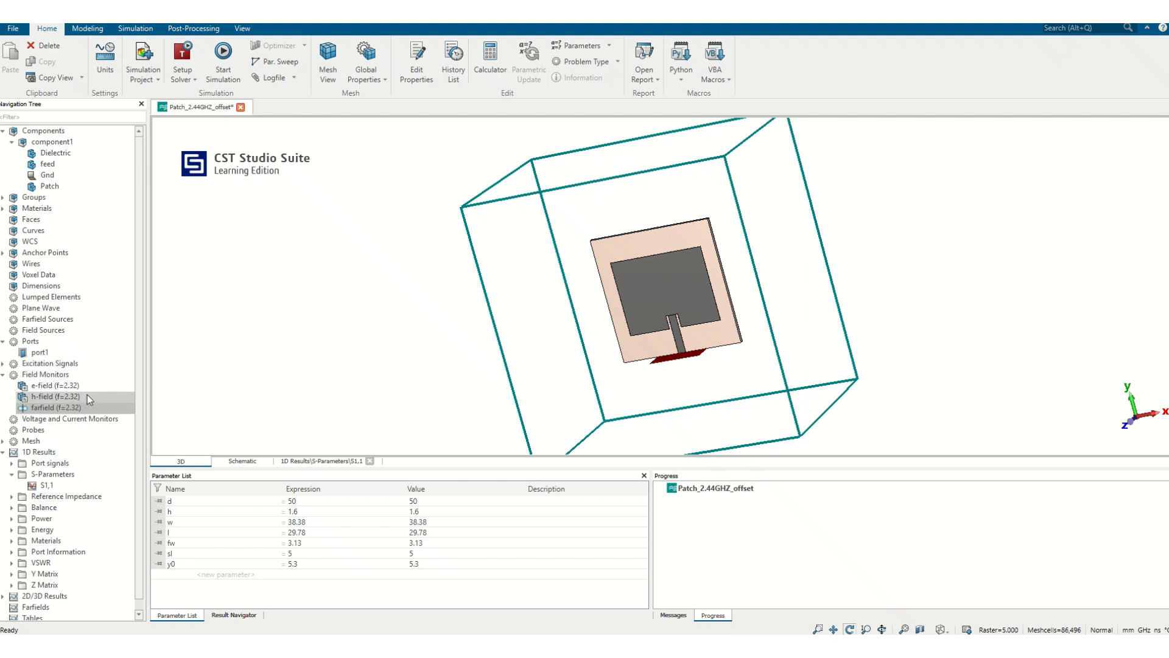
Step: Run the simulation with the new monitors and view the E-field result at 2.32 GHz
{"action": "left_click", "coordinate": [224, 54]}
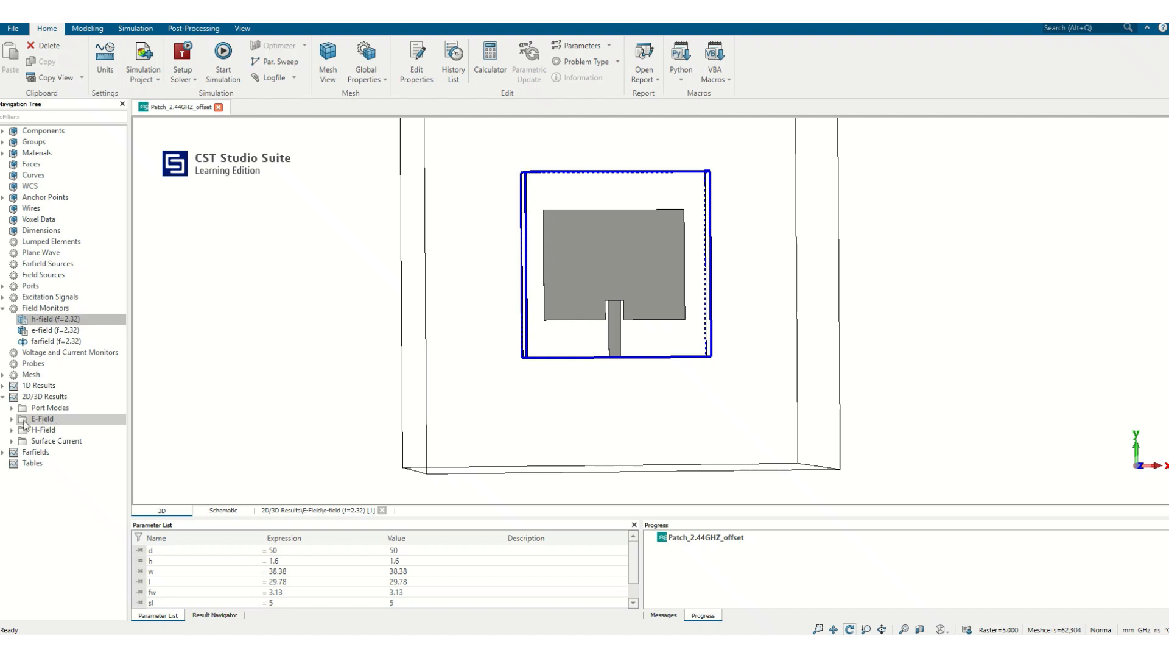
{"action": "left_click", "coordinate": [11, 418]}
{"action": "left_click", "coordinate": [47, 428]}
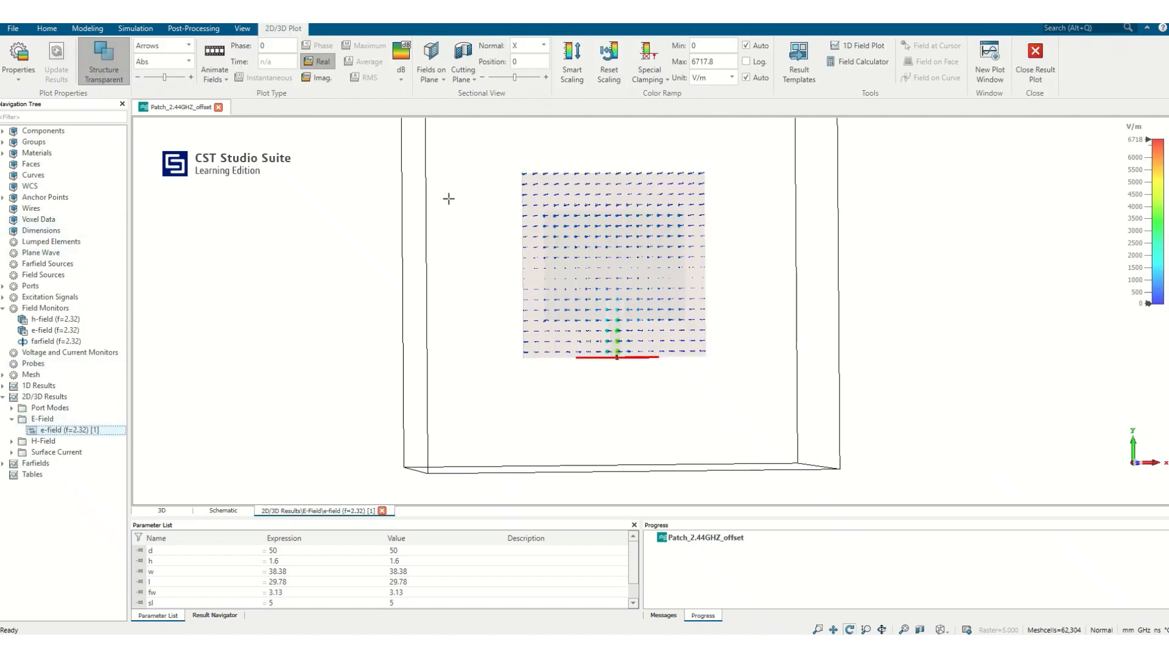
{"action": "left_click", "coordinate": [1018, 57]}
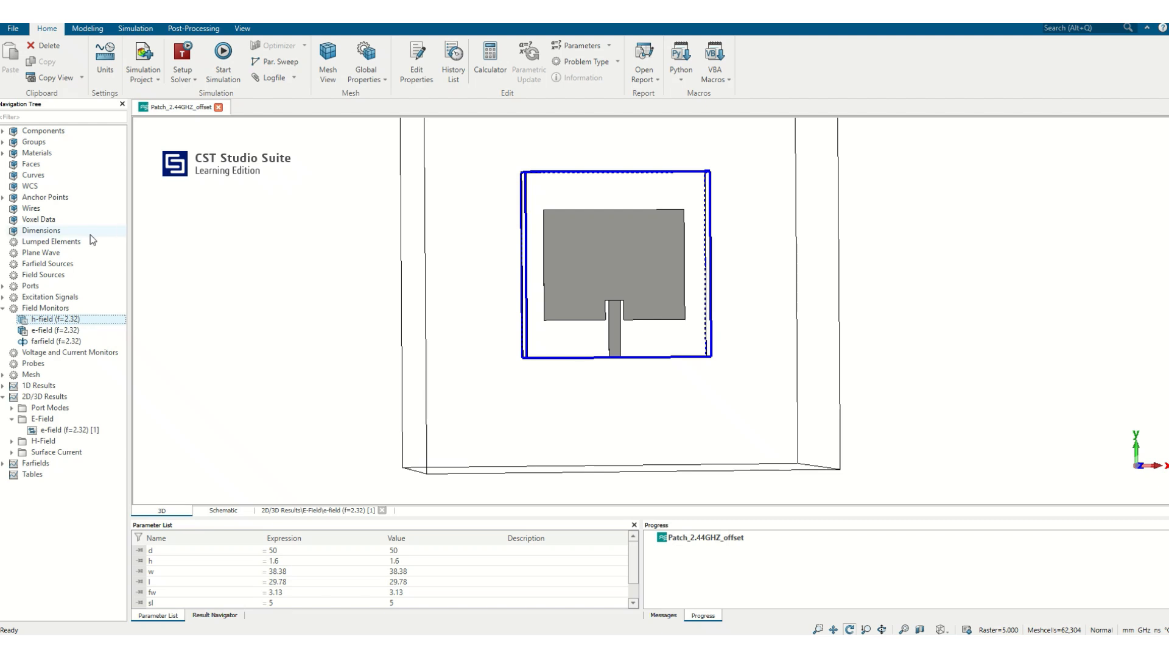
Step: Inspect the patch and feed geometry, then examine the 2.32 GHz E-field arrows around them
{"action": "left_click", "coordinate": [3, 131]}
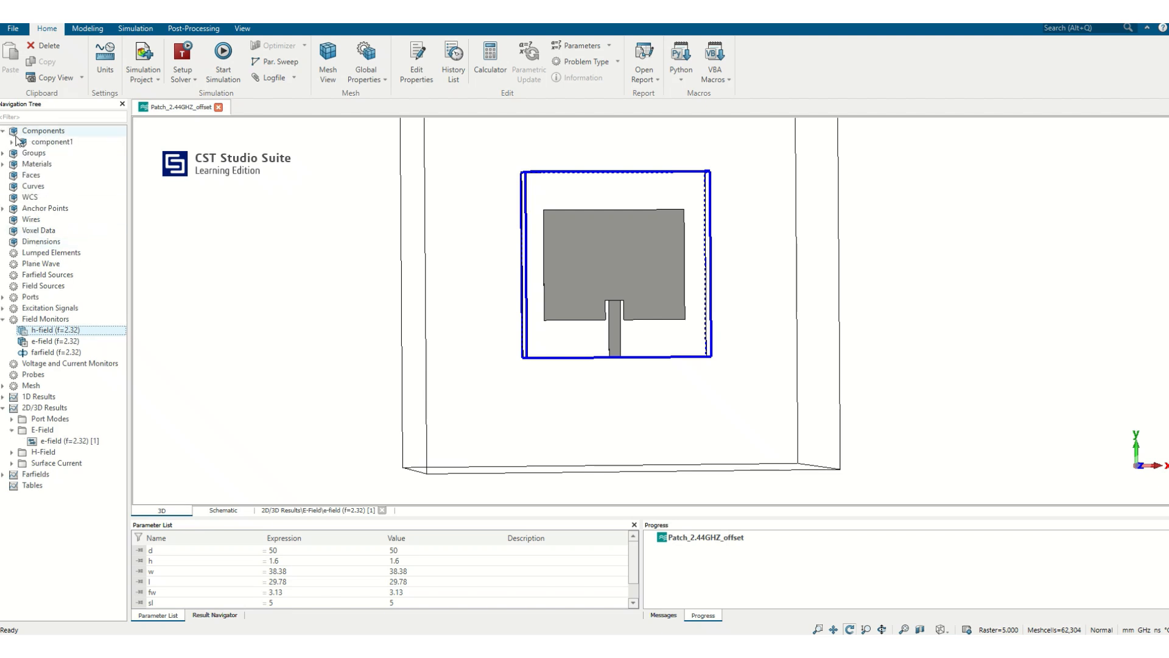
{"action": "left_click", "coordinate": [12, 142]}
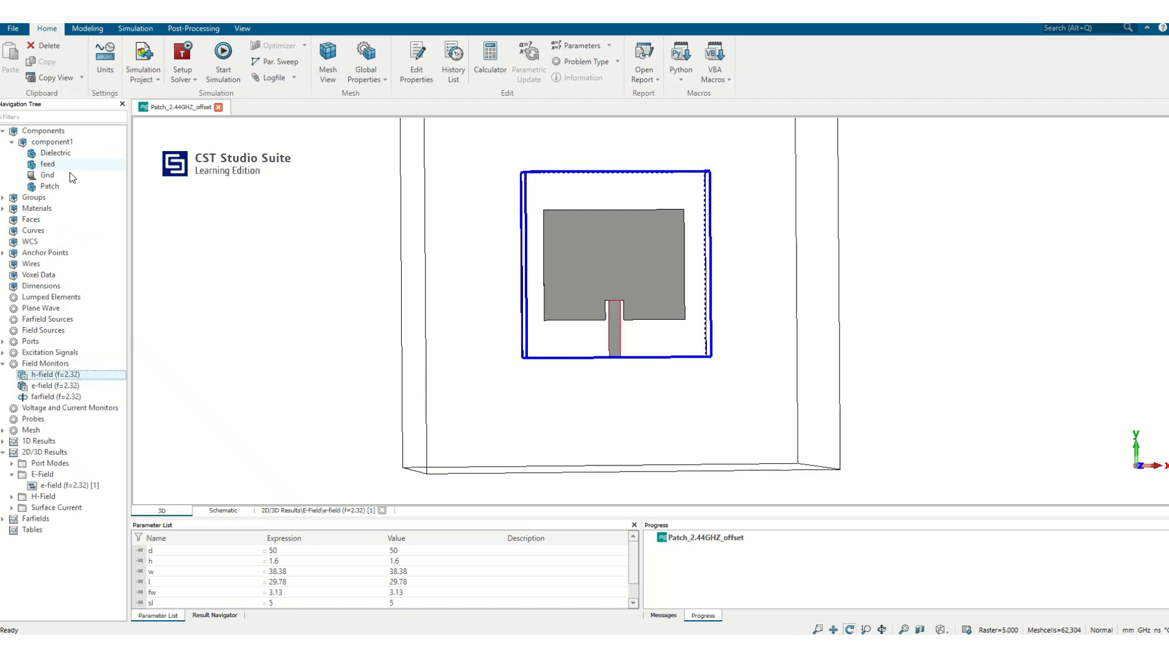
{"action": "left_click", "coordinate": [49, 185]}
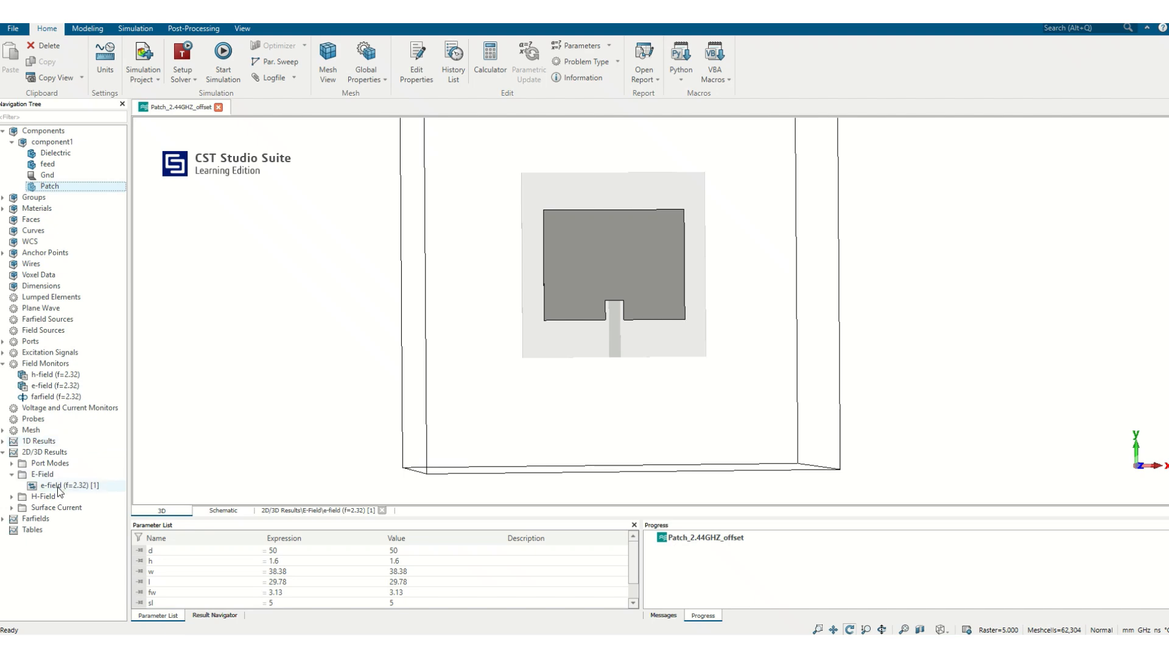
{"action": "left_click", "coordinate": [47, 164]}
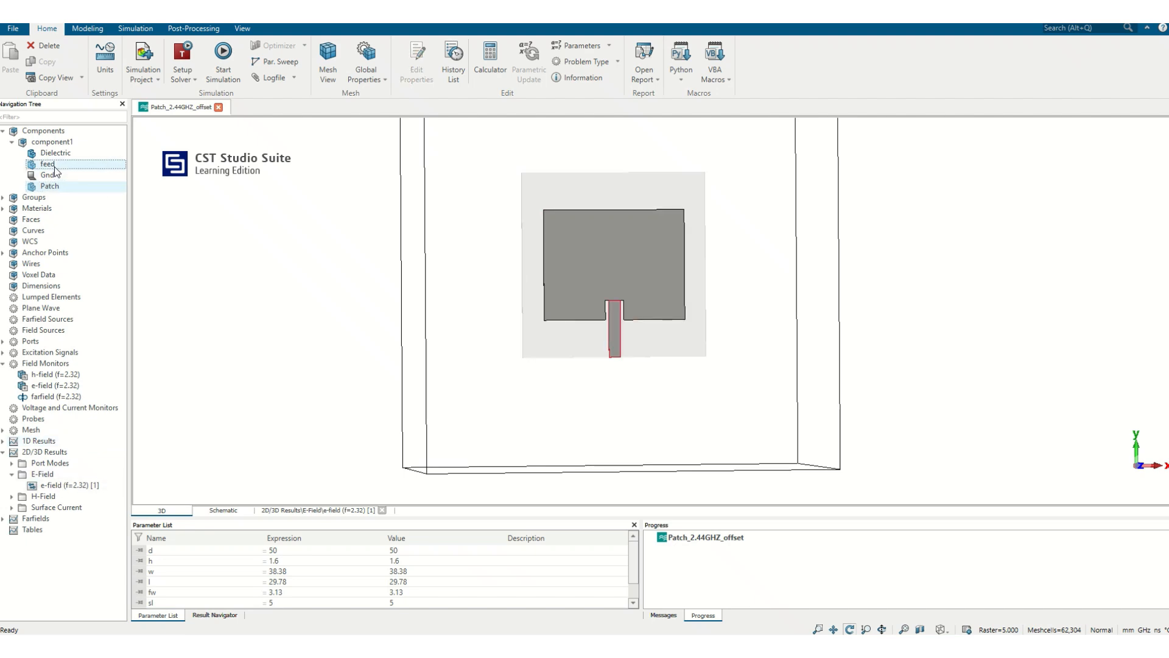
{"action": "left_click", "coordinate": [72, 485]}
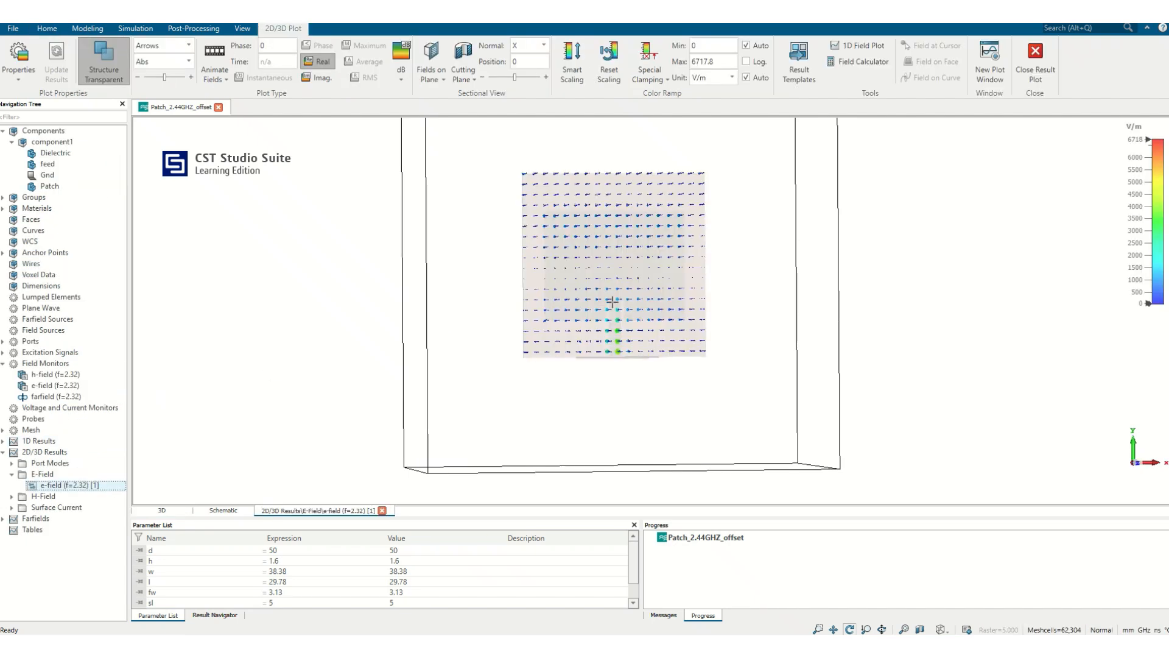
{"action": "left_click_drag", "start_coordinate": [605, 305], "coordinate": [540, 328]}
{"action": "left_click_drag", "start_coordinate": [658, 304], "coordinate": [500, 229]}
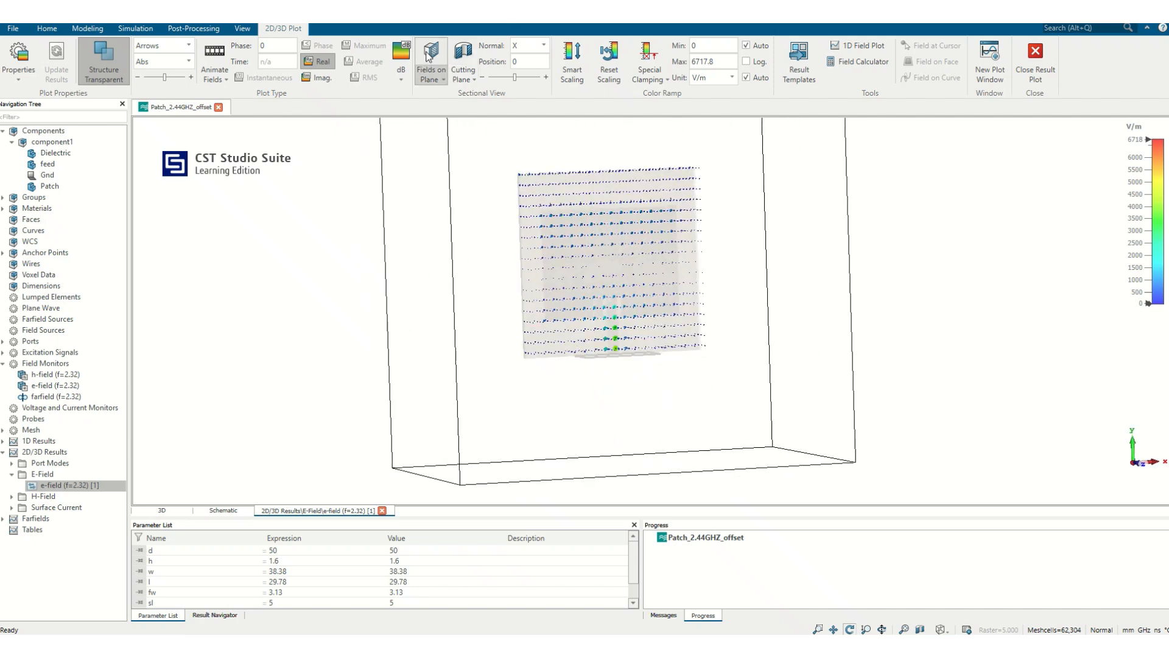
Step: Show the E-field on a cutting plane normal to Z at position 1.6
{"action": "left_click", "coordinate": [431, 70]}
{"action": "left_click", "coordinate": [520, 61]}
{"action": "left_click", "coordinate": [528, 45]}
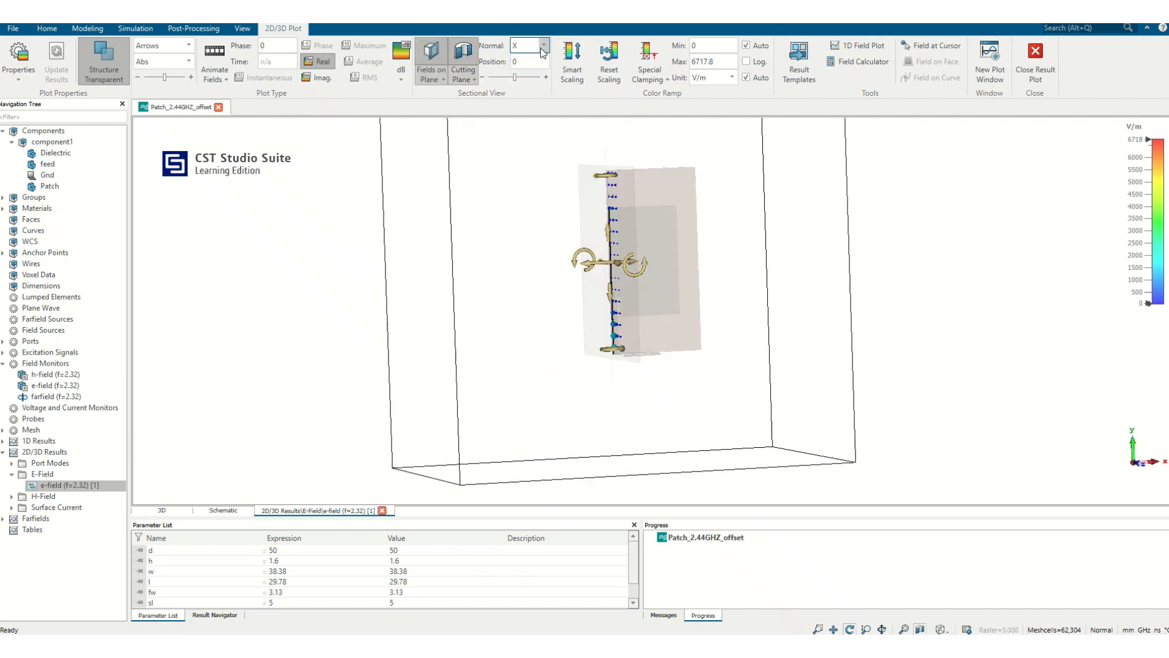
{"action": "left_click", "coordinate": [525, 76]}
{"action": "left_click_drag", "start_coordinate": [667, 263], "coordinate": [593, 265]}
{"action": "double_click", "coordinate": [536, 63]}
{"action": "type", "text": "1.6"}
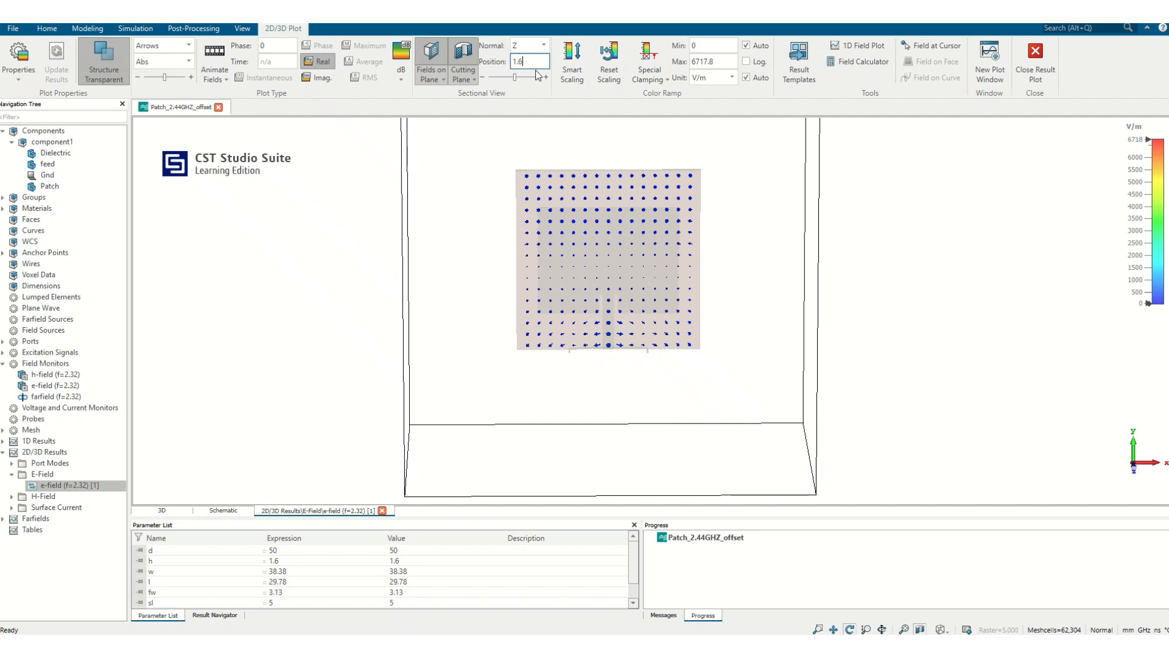
{"action": "key", "text": "Return"}
{"action": "left_click", "coordinate": [650, 280]}
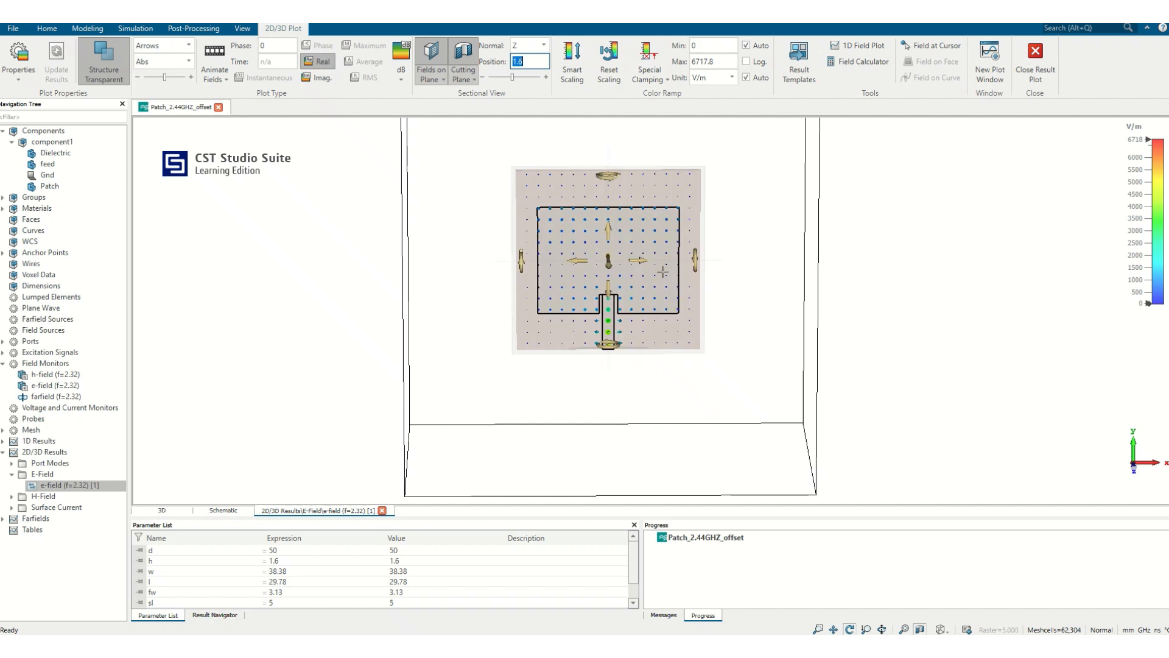
Step: Show the E-field plot in the front view and lower its color ramp maximum to about 981 V/m
{"action": "scroll", "coordinate": [650, 280], "scroll_direction": "up", "scroll_amount": 3}
{"action": "scroll", "coordinate": [650, 280], "scroll_direction": "down", "scroll_amount": 2}
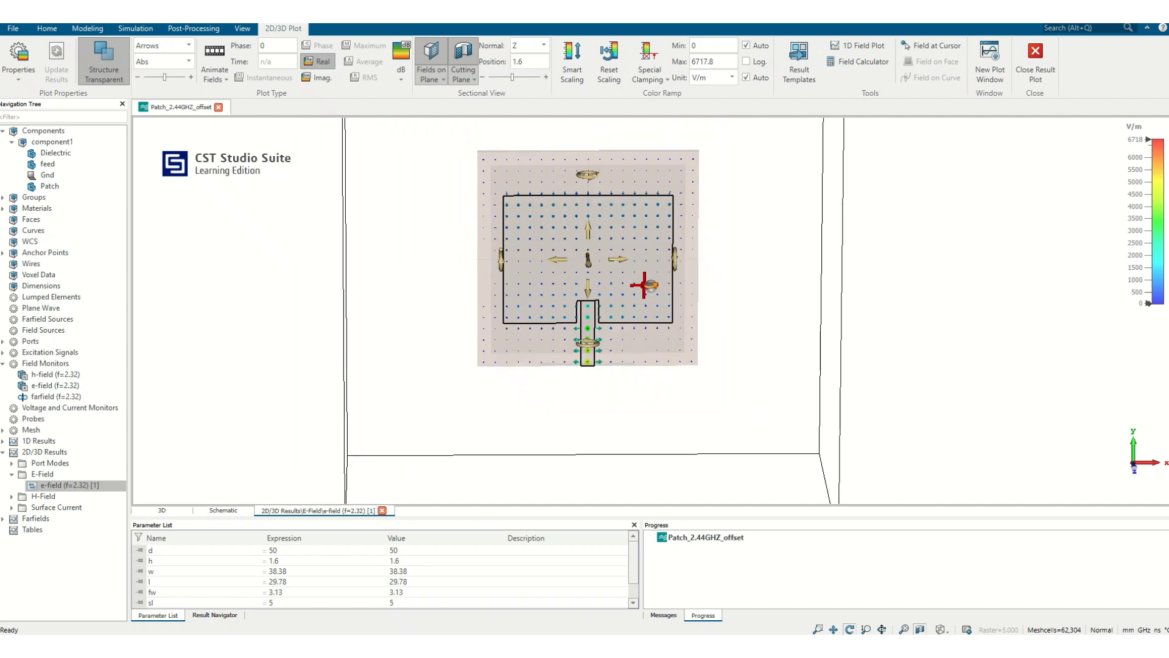
{"action": "left_click_drag", "start_coordinate": [1136, 216], "coordinate": [1134, 174]}
{"action": "left_click_drag", "start_coordinate": [742, 312], "coordinate": [762, 257]}
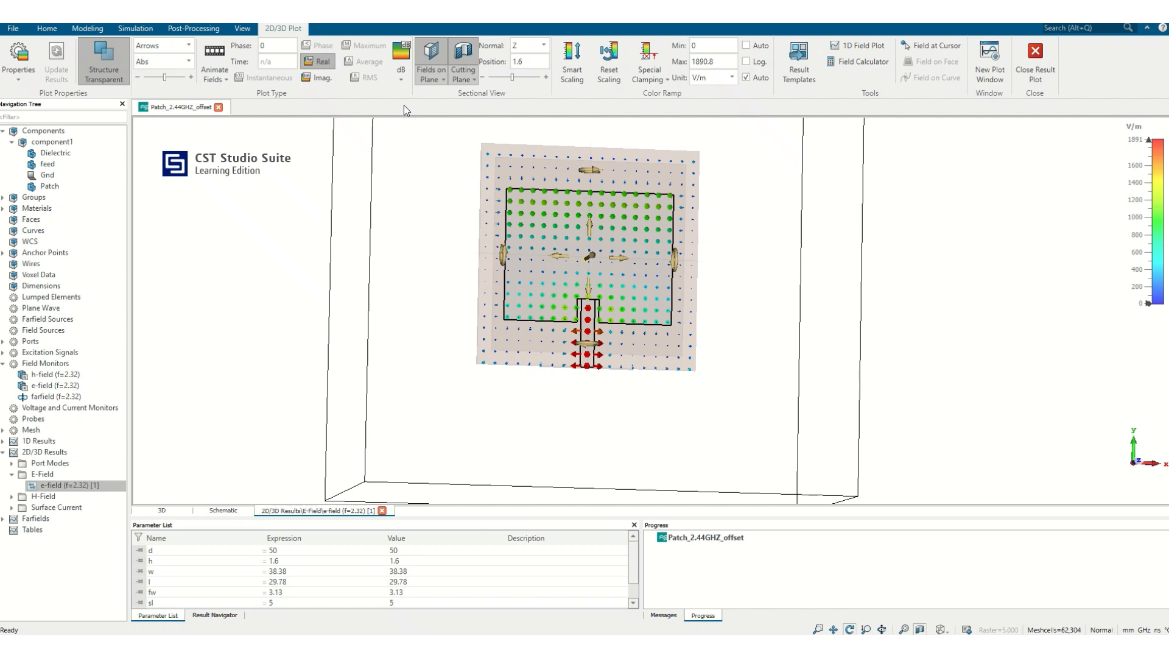
{"action": "left_click", "coordinate": [238, 28]}
{"action": "left_click", "coordinate": [548, 62]}
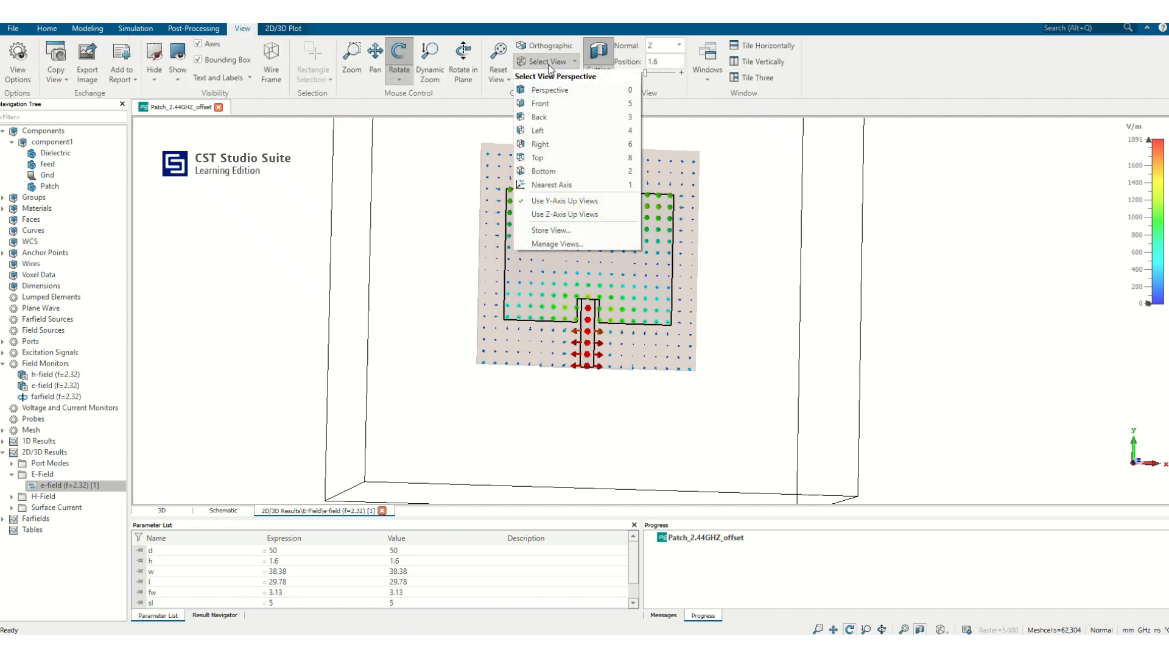
{"action": "left_click", "coordinate": [555, 104]}
{"action": "left_click_drag", "start_coordinate": [1131, 224], "coordinate": [1130, 177]}
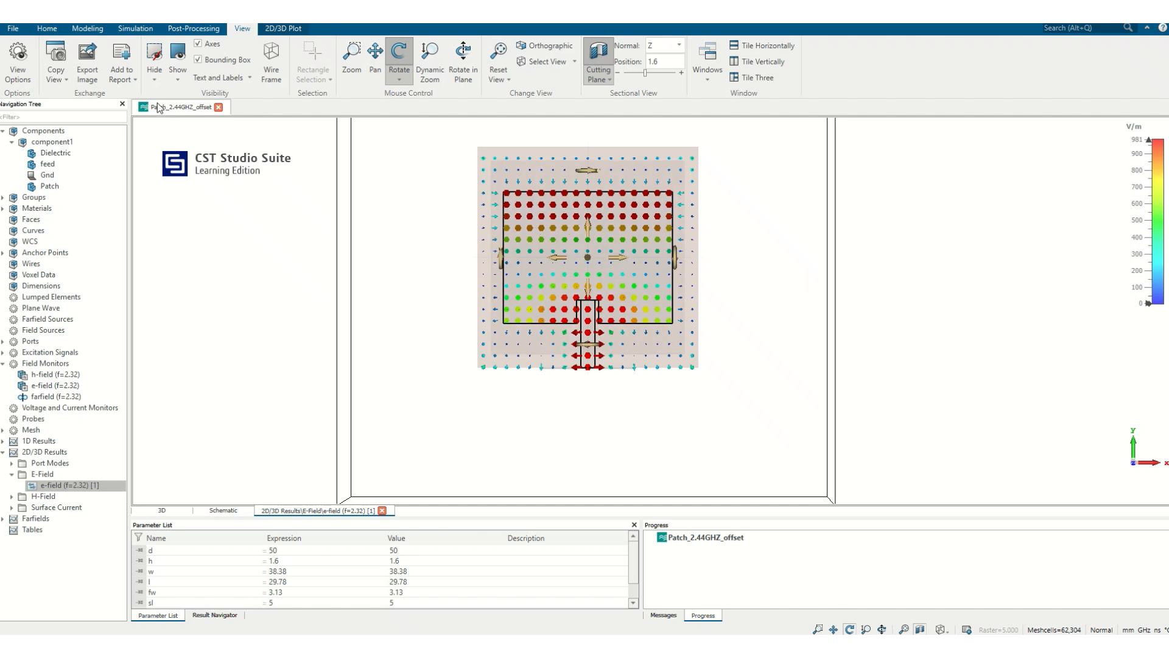
Step: Animate the 2.32 GHz E-field as a contour plot with the color ramp maximum raised to about 2155 V/m
{"action": "left_click", "coordinate": [277, 28]}
{"action": "left_click", "coordinate": [161, 45]}
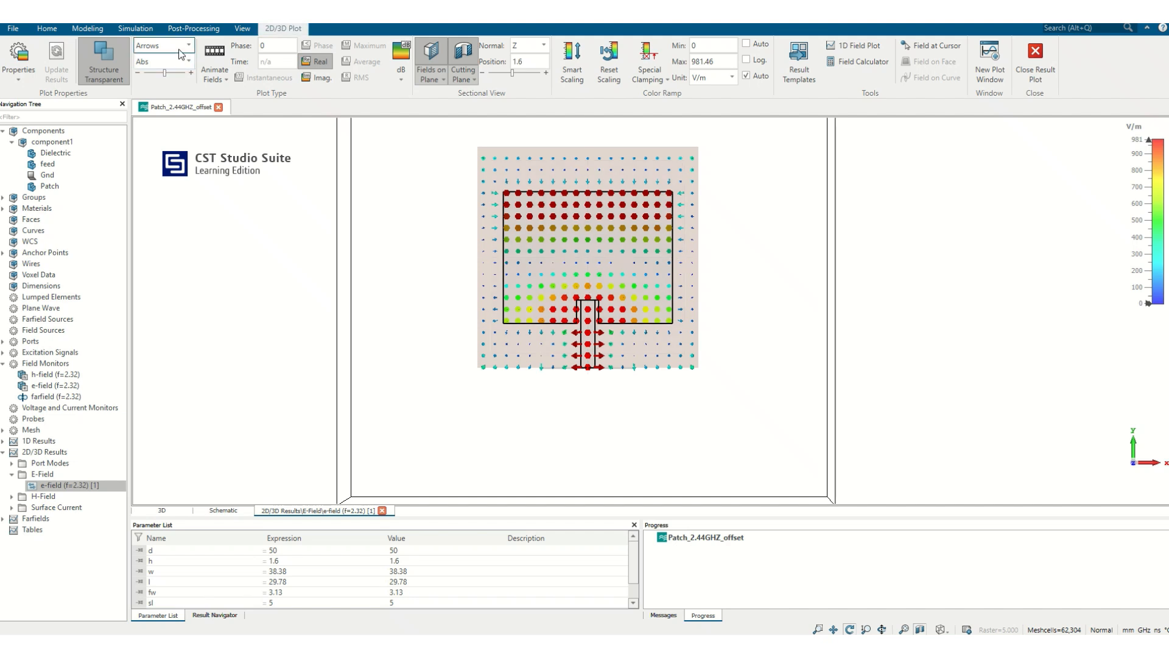
{"action": "left_click", "coordinate": [169, 60]}
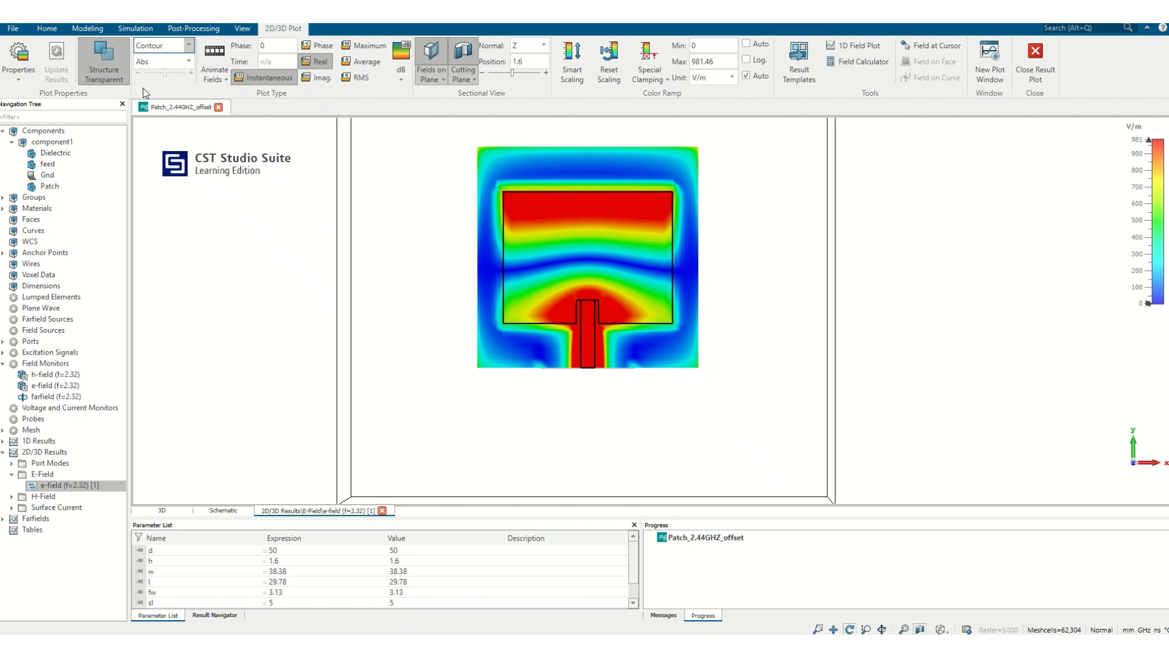
{"action": "left_click", "coordinate": [186, 45]}
{"action": "left_click", "coordinate": [254, 270]}
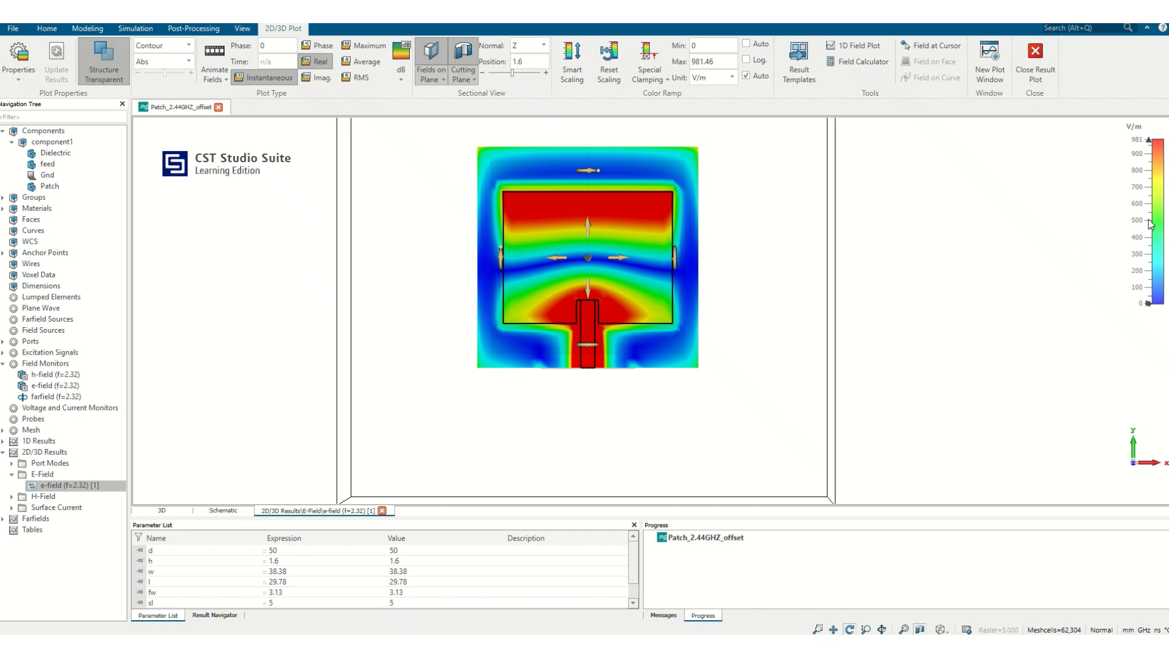
{"action": "left_click_drag", "start_coordinate": [1144, 183], "coordinate": [1129, 241]}
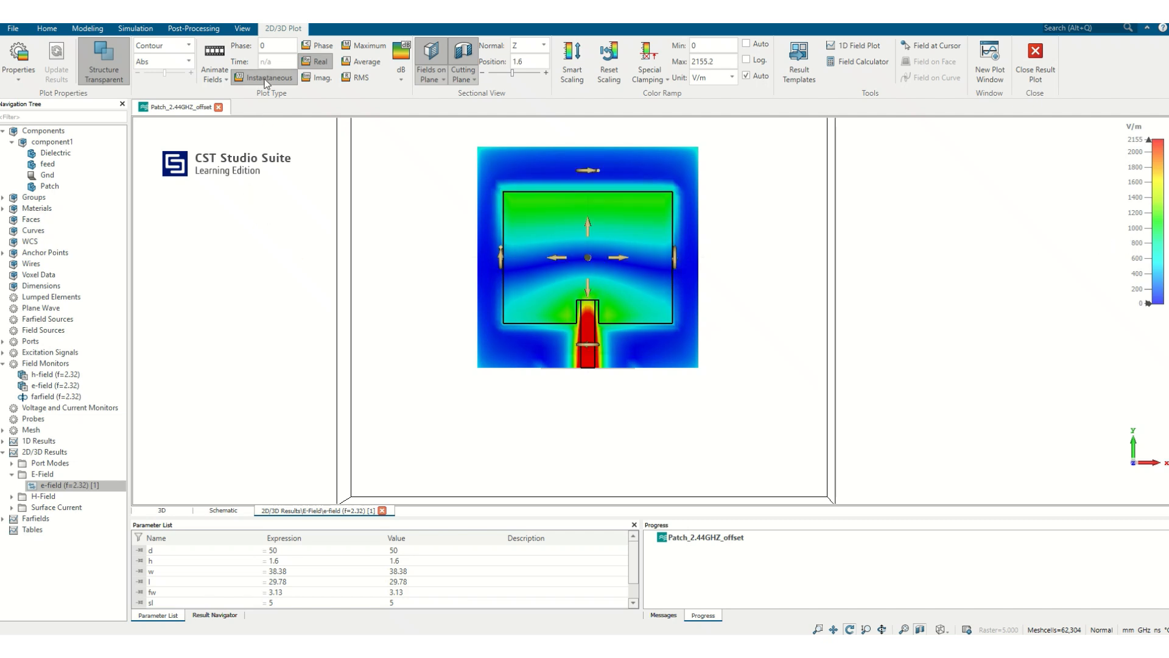
{"action": "left_click", "coordinate": [210, 55]}
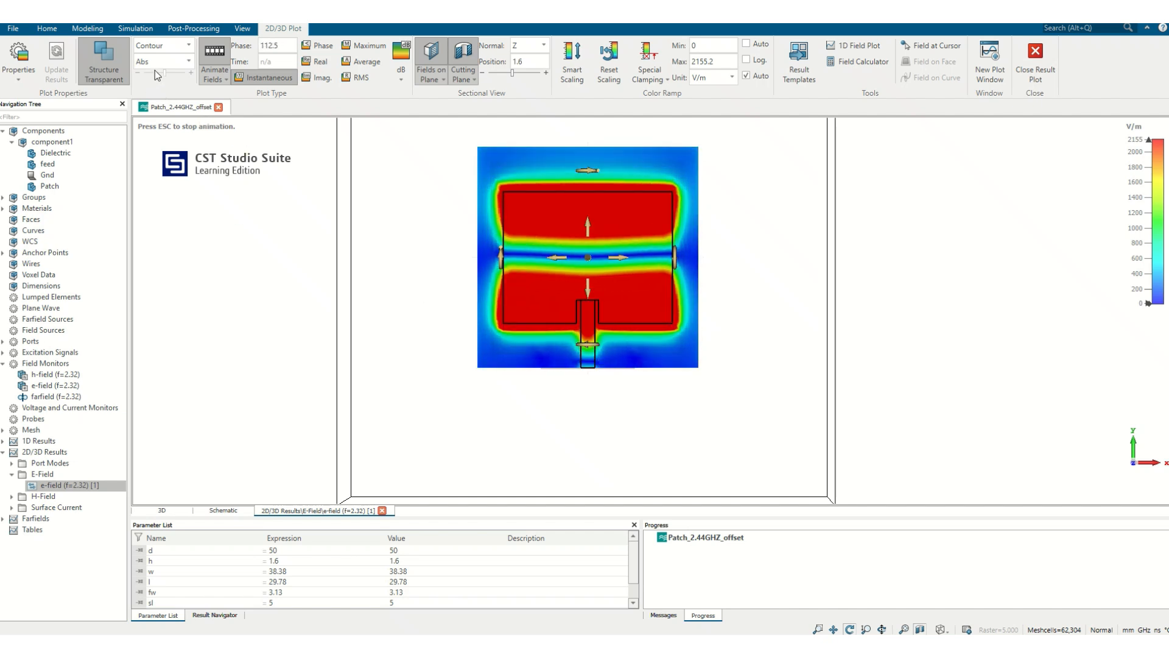
Step: Show the 2.32 GHz surface current result and lower its color ramp maximum to about 12.3 A/m
{"action": "left_click", "coordinate": [12, 497]}
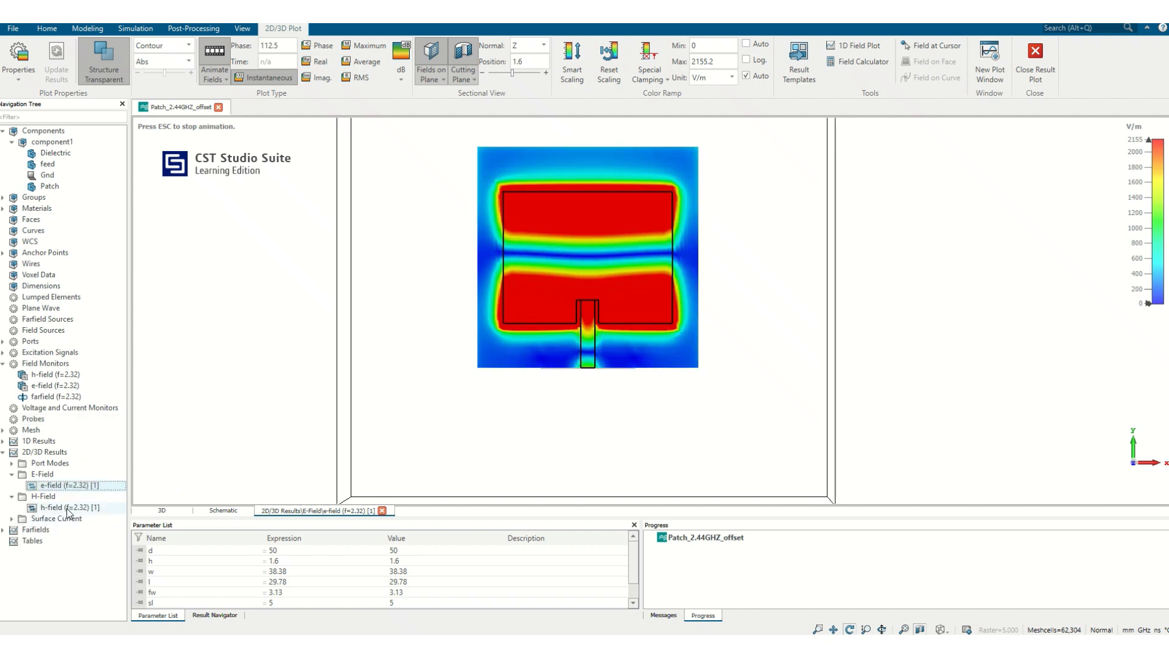
{"action": "left_click", "coordinate": [11, 518]}
{"action": "left_click", "coordinate": [57, 528]}
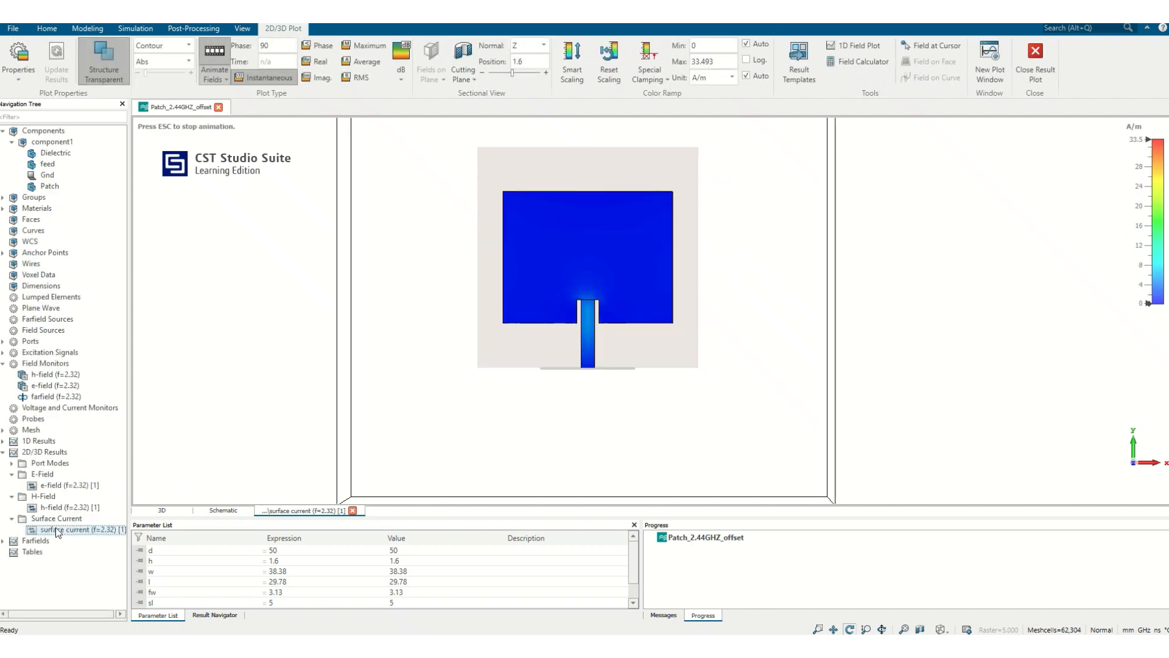
{"action": "left_click_drag", "start_coordinate": [1139, 227], "coordinate": [1140, 171]}
{"action": "left_click_drag", "start_coordinate": [1142, 217], "coordinate": [1143, 173]}
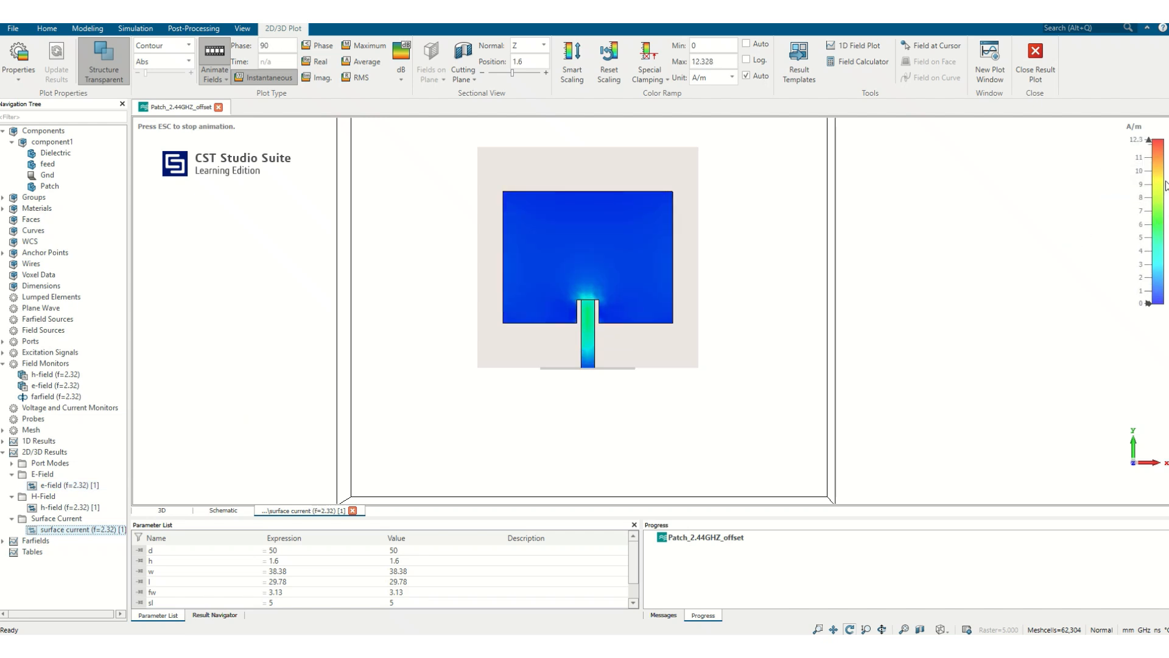
{"action": "mouse_move", "coordinate": [585, 265]}
{"action": "left_mouse_down"}
{"action": "mouse_move", "coordinate": [801, 266]}
{"action": "mouse_move", "coordinate": [588, 286]}
{"action": "left_mouse_up"}
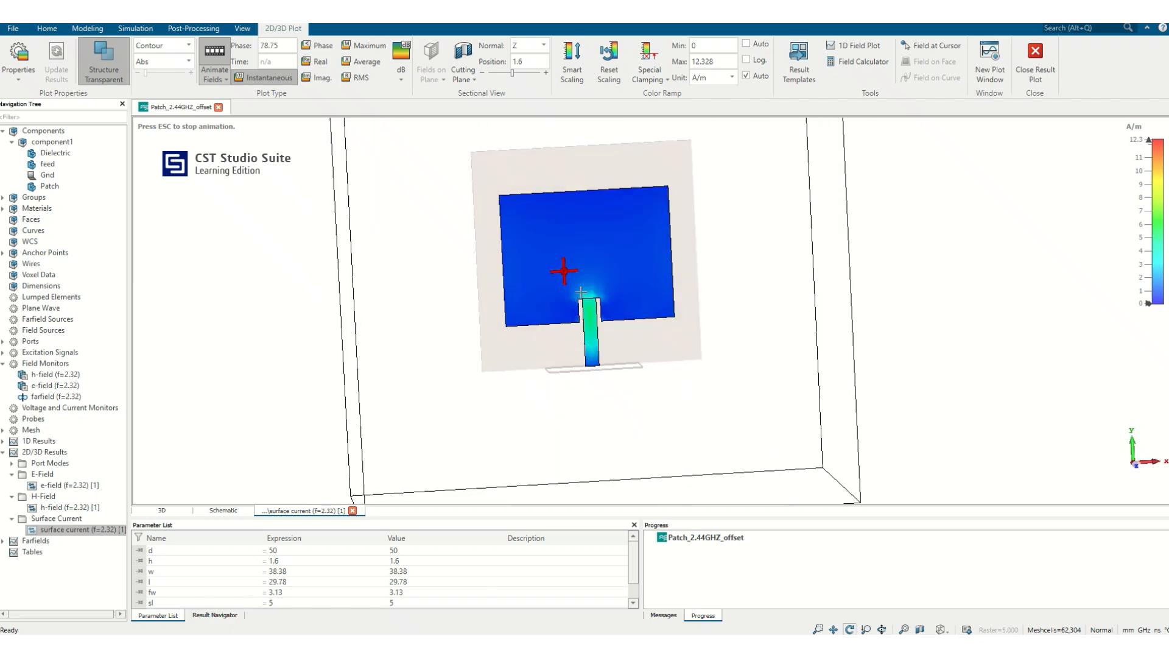
Step: Display the surface current as arrows and animate it over the phase
{"action": "left_click", "coordinate": [157, 49]}
{"action": "left_click", "coordinate": [154, 68]}
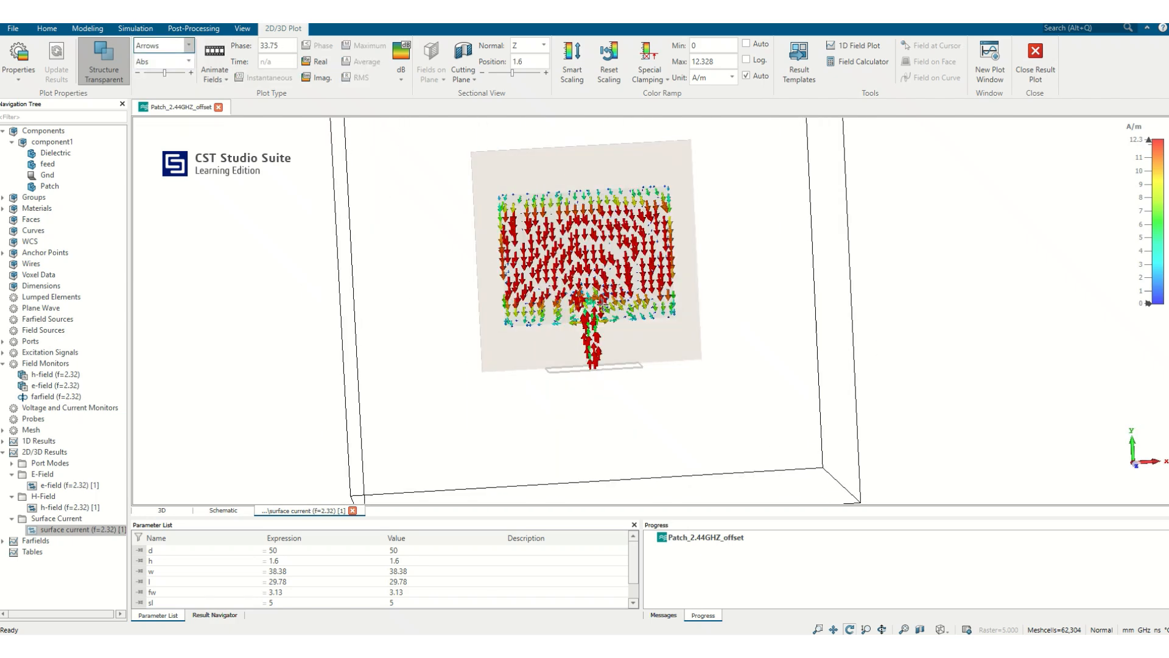
{"action": "left_click_drag", "start_coordinate": [587, 274], "coordinate": [703, 294]}
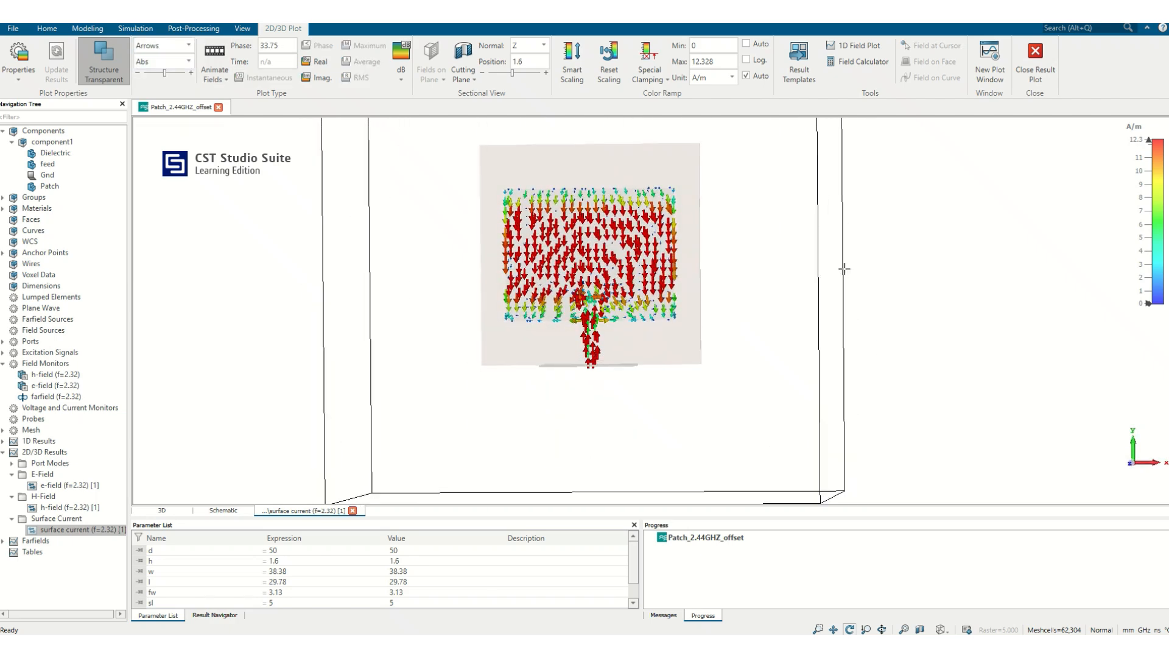
{"action": "left_click", "coordinate": [211, 55]}
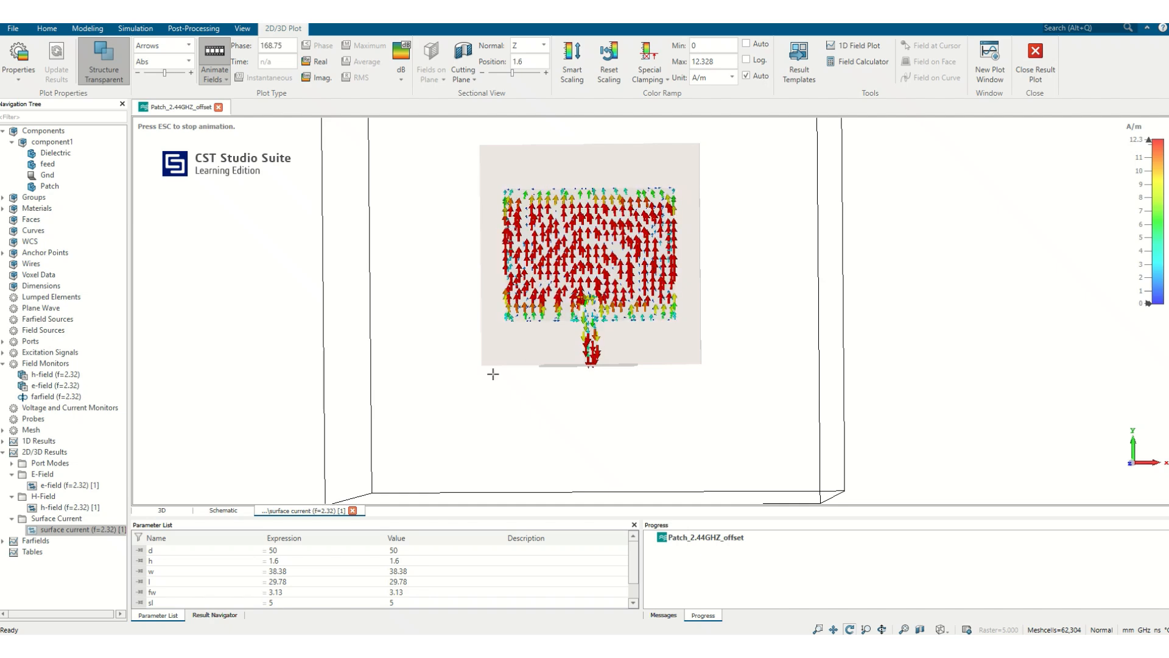
Step: View the 3D farfield result at 2.32 GHz
{"action": "left_click", "coordinate": [3, 541]}
{"action": "left_click", "coordinate": [47, 563]}
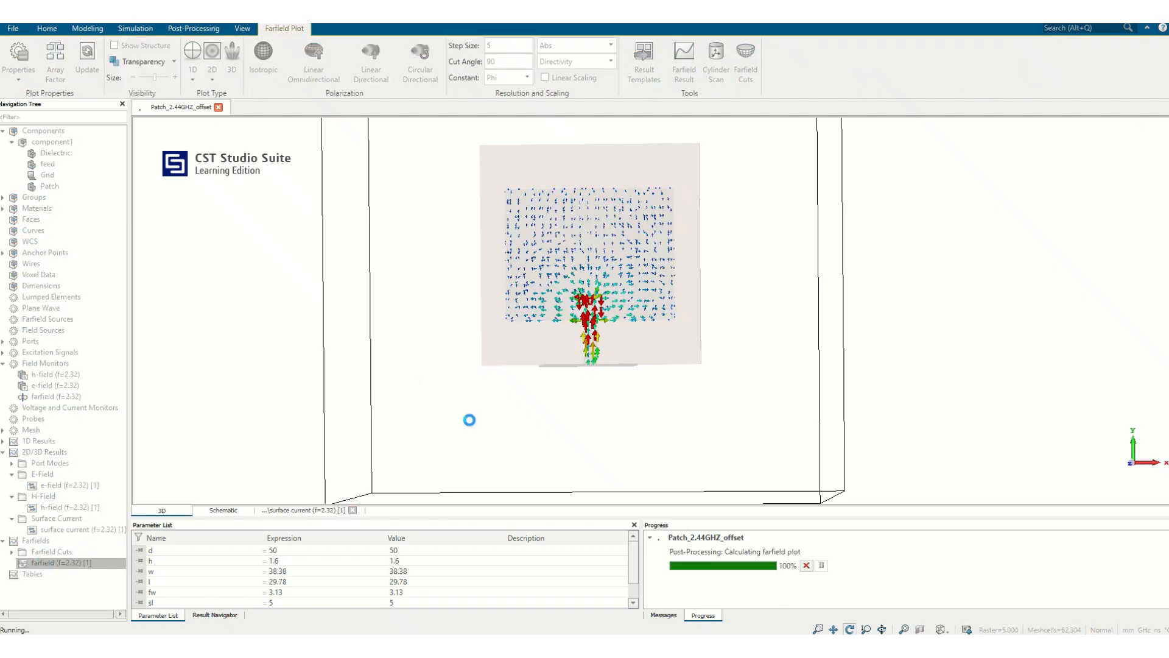
{"action": "left_click_drag", "start_coordinate": [595, 383], "coordinate": [642, 259]}
{"action": "scroll", "coordinate": [665, 271], "scroll_direction": "up", "scroll_amount": 6}
{"action": "scroll", "coordinate": [676, 263], "scroll_direction": "down", "scroll_amount": 10}
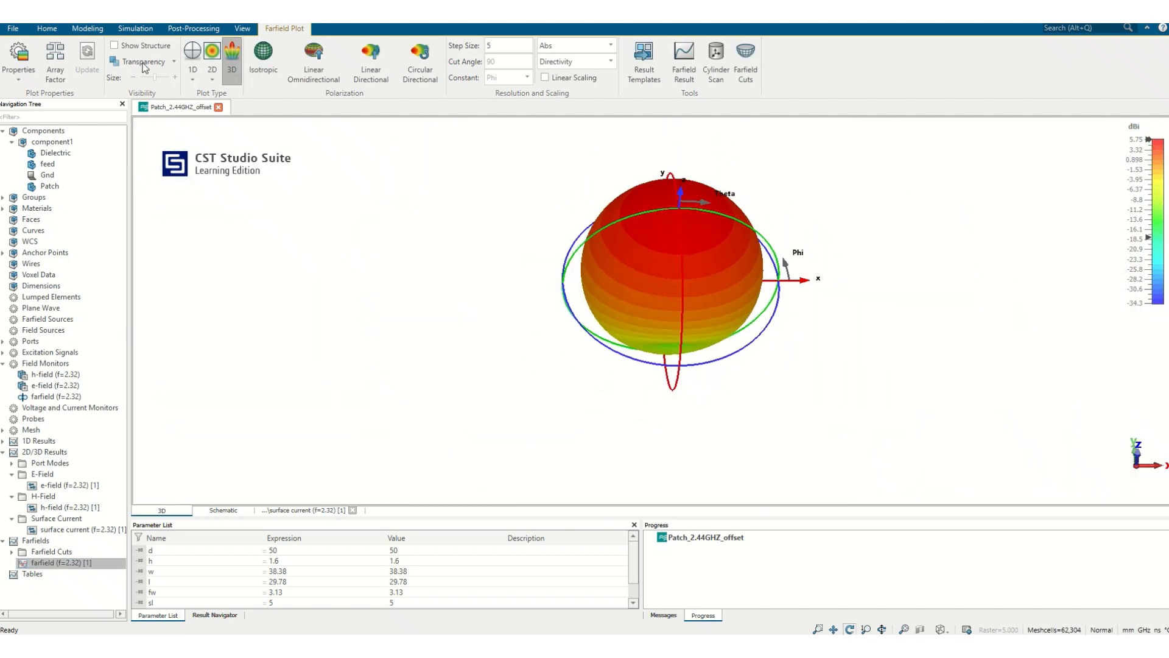
Step: Show the antenna structure inside the farfield plot, make the farfield transparent and reduce its displayed size
{"action": "left_click", "coordinate": [137, 45]}
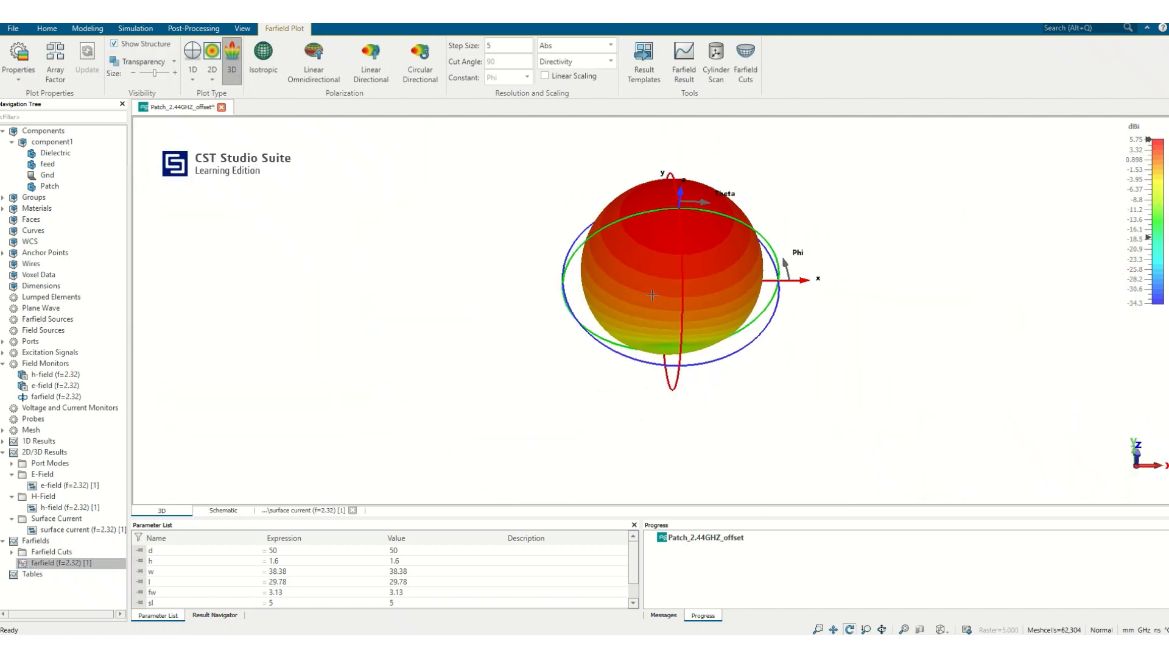
{"action": "left_click", "coordinate": [144, 61]}
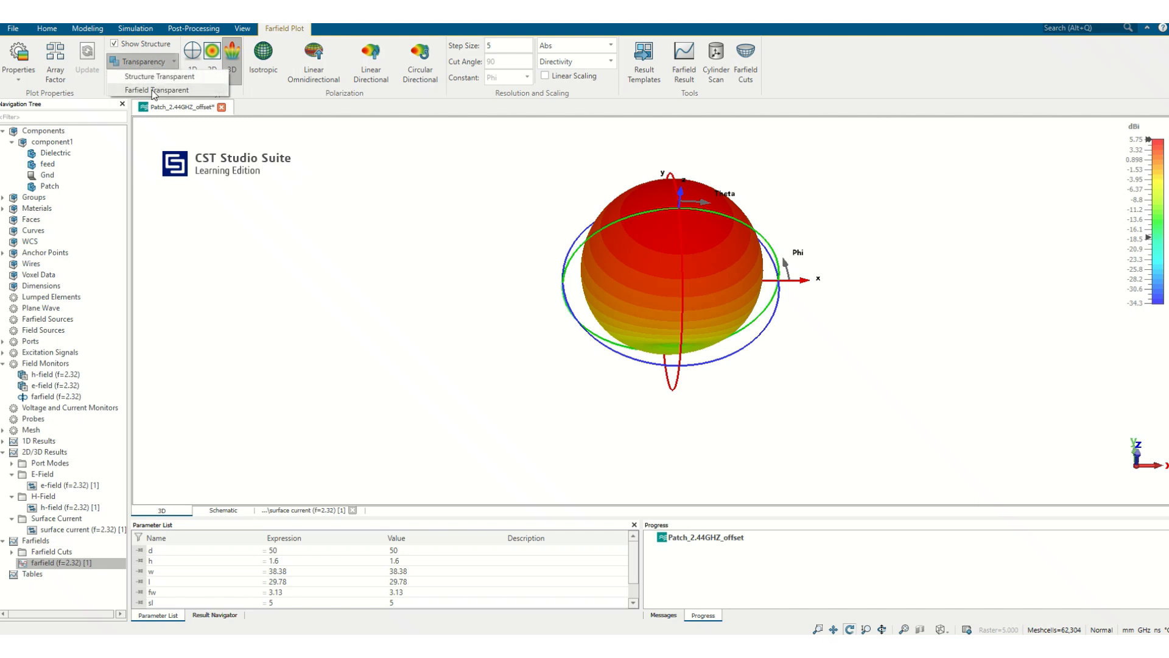
{"action": "left_click", "coordinate": [153, 90]}
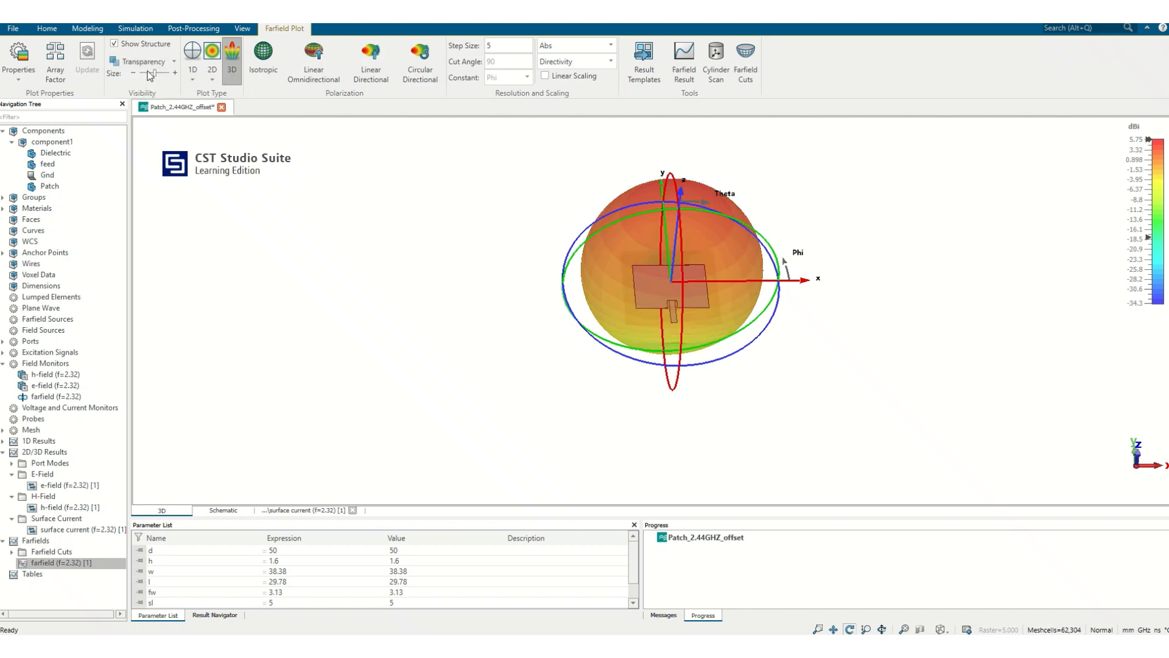
{"action": "left_click_drag", "start_coordinate": [156, 76], "coordinate": [149, 81]}
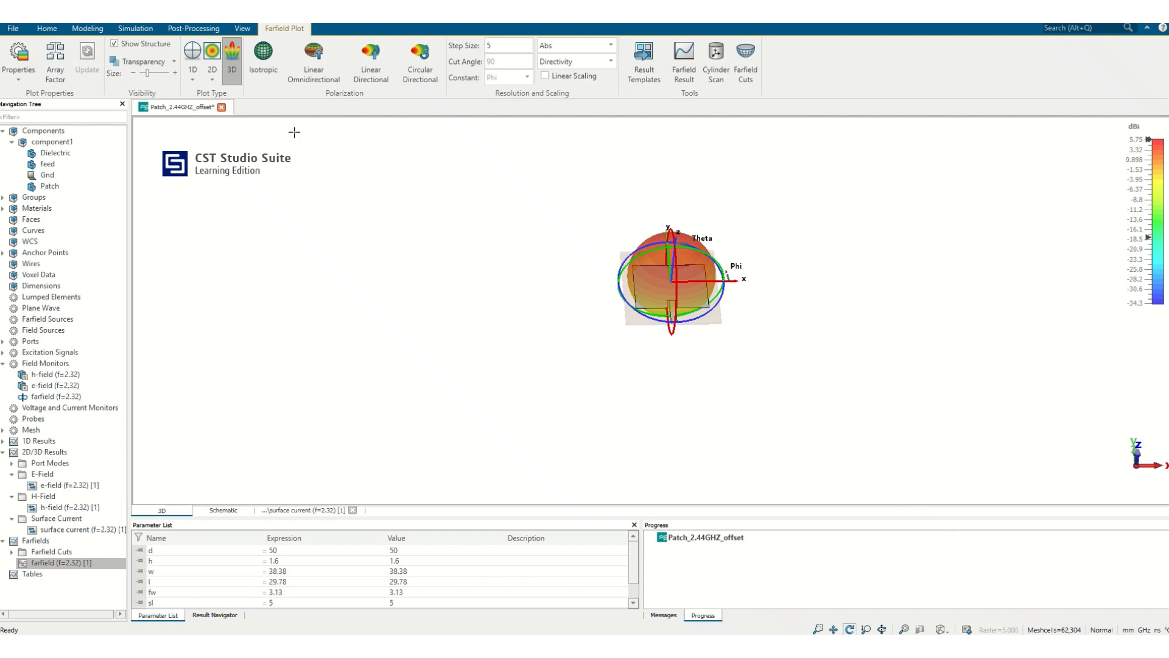
Step: Examine the transparent farfield pattern from several angles, comparing its lobe direction with the patch, feed line and substrate
{"action": "left_click_drag", "start_coordinate": [797, 275], "coordinate": [594, 252]}
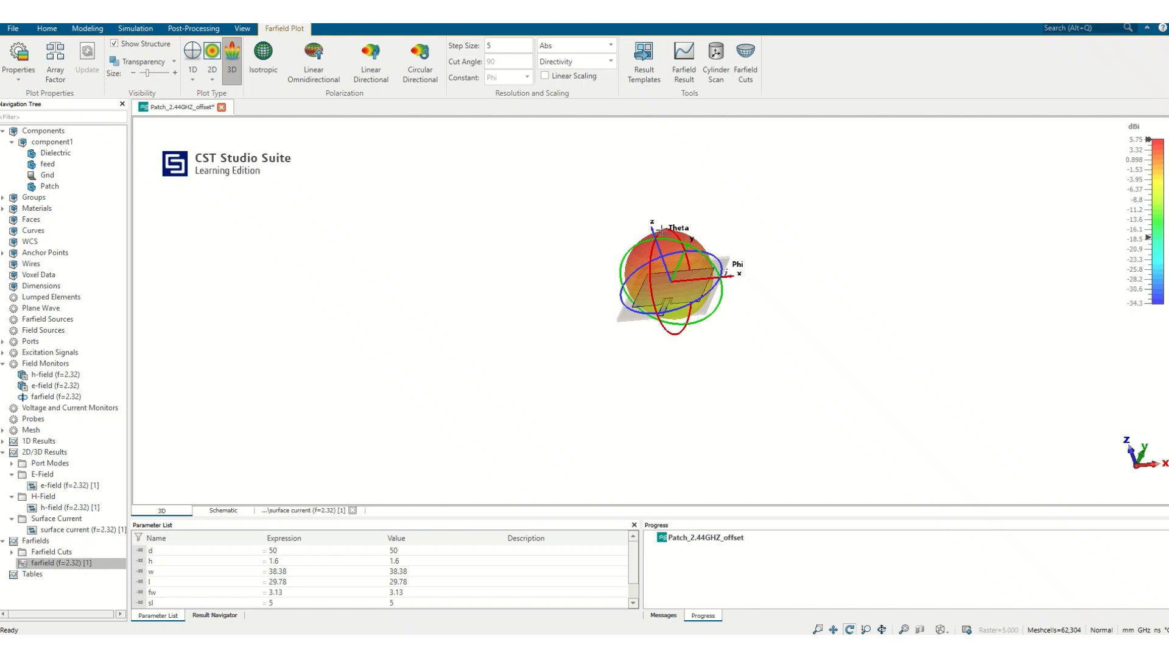
{"action": "left_click_drag", "start_coordinate": [622, 254], "coordinate": [626, 247]}
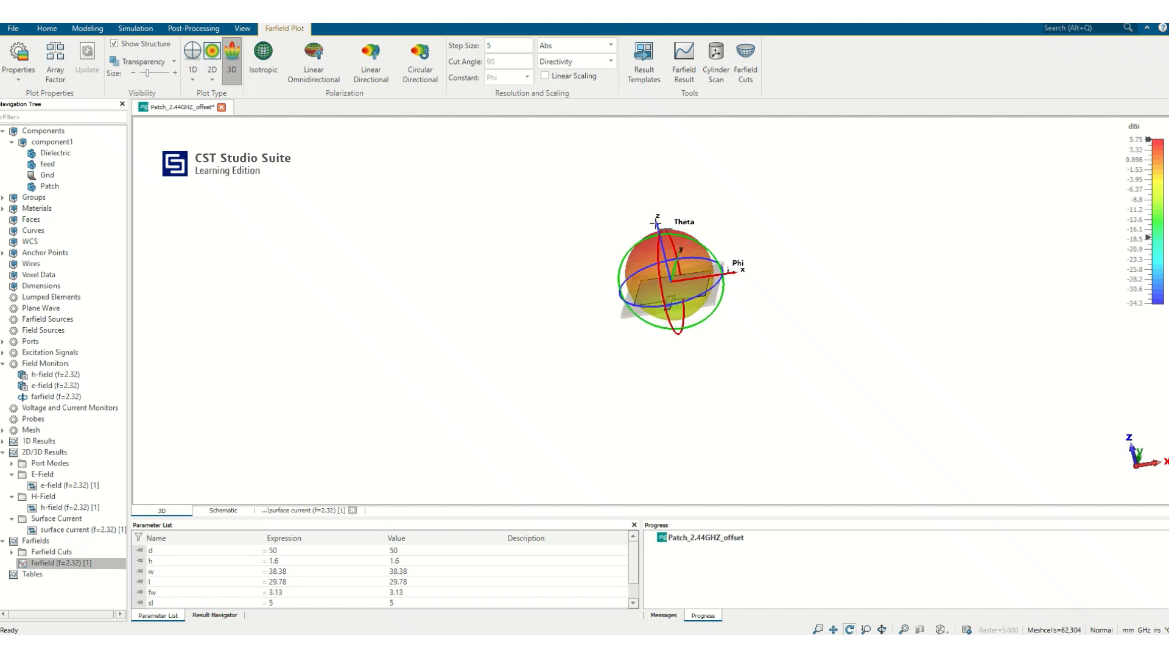
{"action": "left_click_drag", "start_coordinate": [688, 290], "coordinate": [668, 213]}
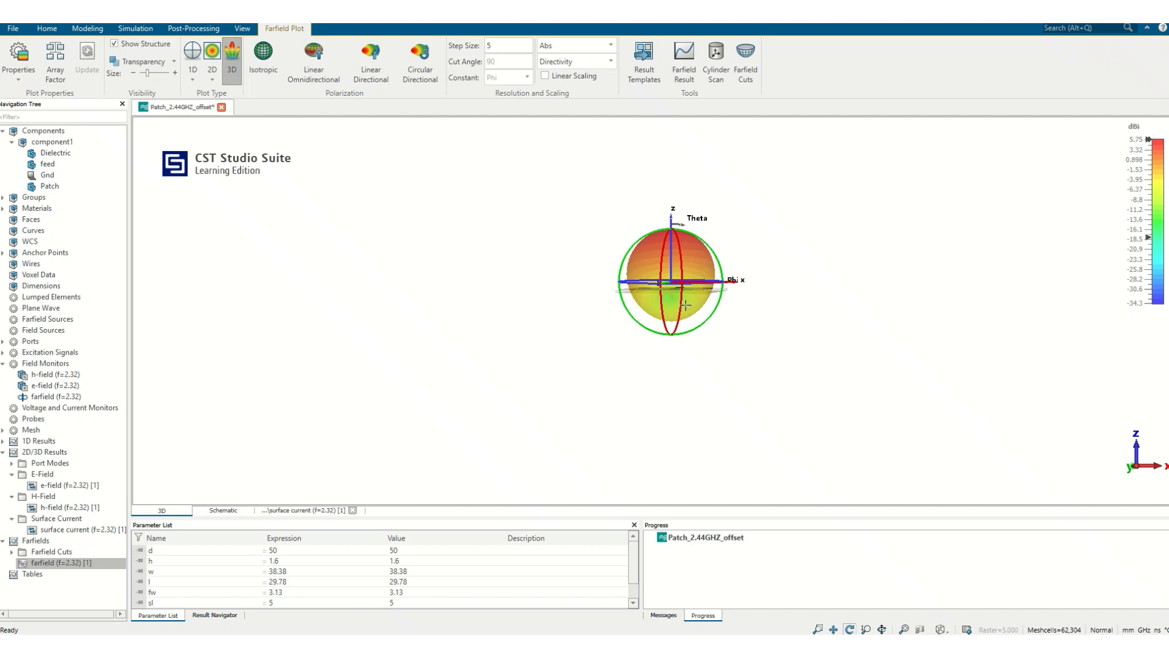
{"action": "left_click_drag", "start_coordinate": [673, 292], "coordinate": [704, 383]}
{"action": "scroll", "coordinate": [646, 293], "scroll_direction": "up", "scroll_amount": 5}
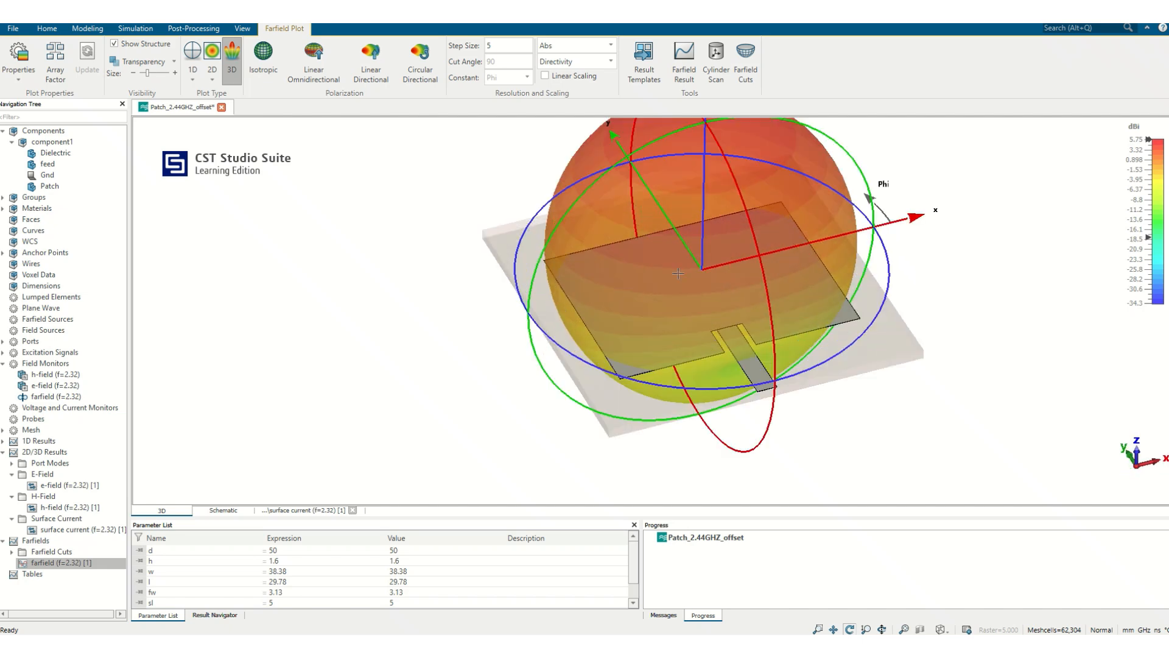
{"action": "left_click_drag", "start_coordinate": [679, 271], "coordinate": [715, 410]}
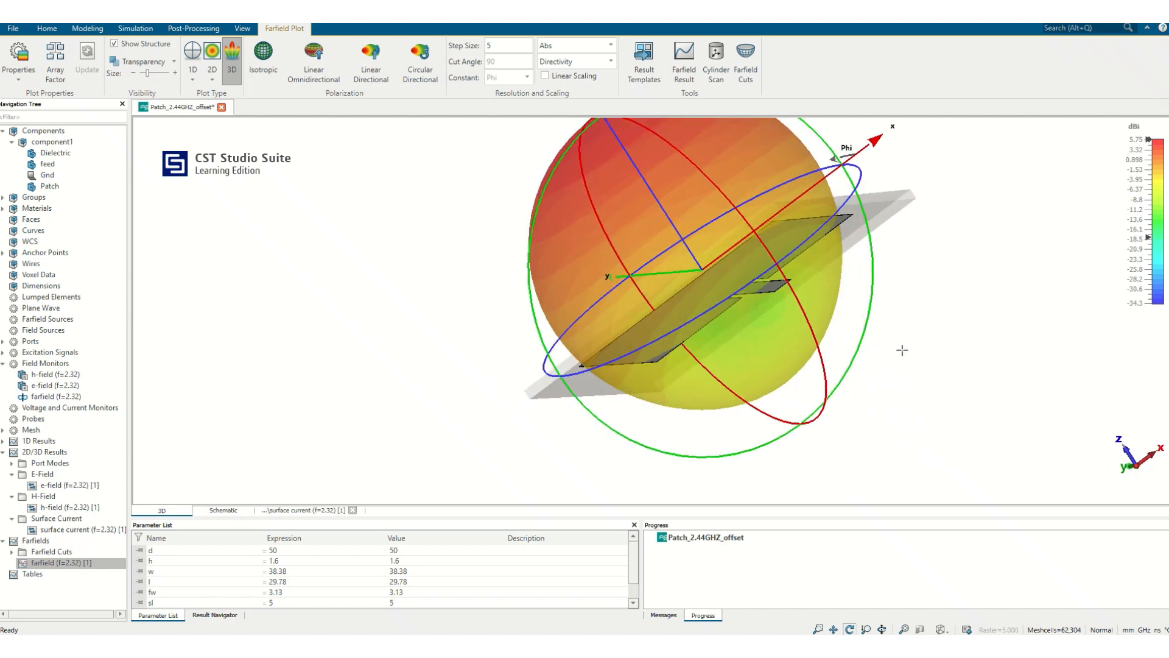
{"action": "scroll", "coordinate": [788, 324], "scroll_direction": "down", "scroll_amount": 3}
{"action": "left_click_drag", "start_coordinate": [784, 326], "coordinate": [887, 324]}
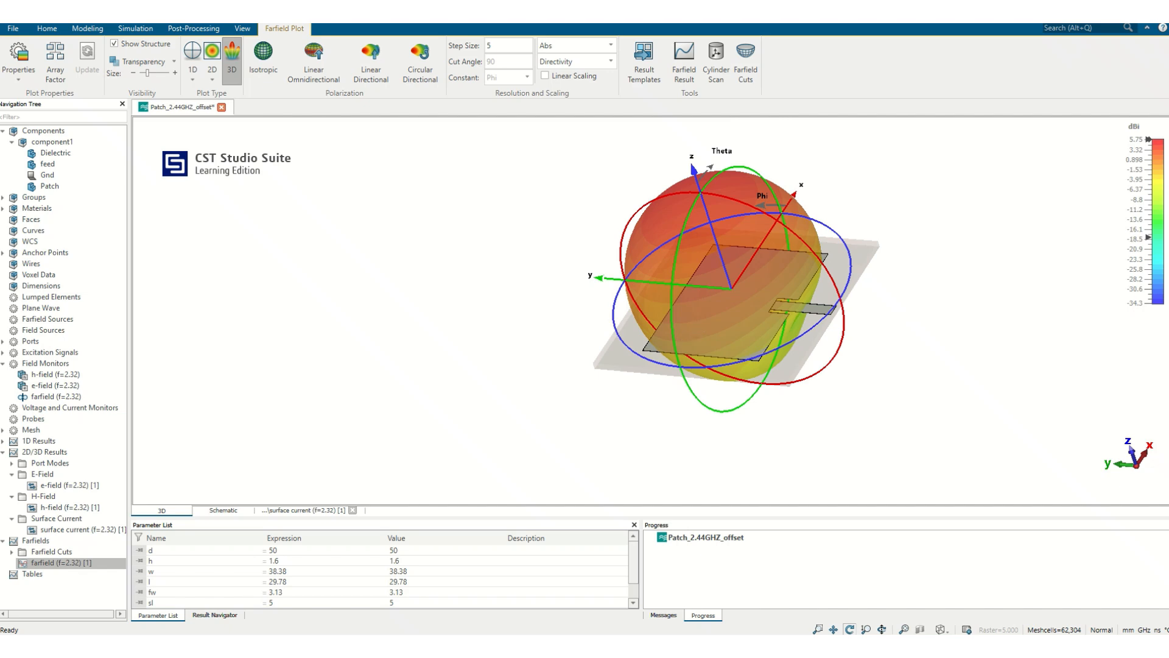
{"action": "left_click_drag", "start_coordinate": [845, 368], "coordinate": [656, 509]}
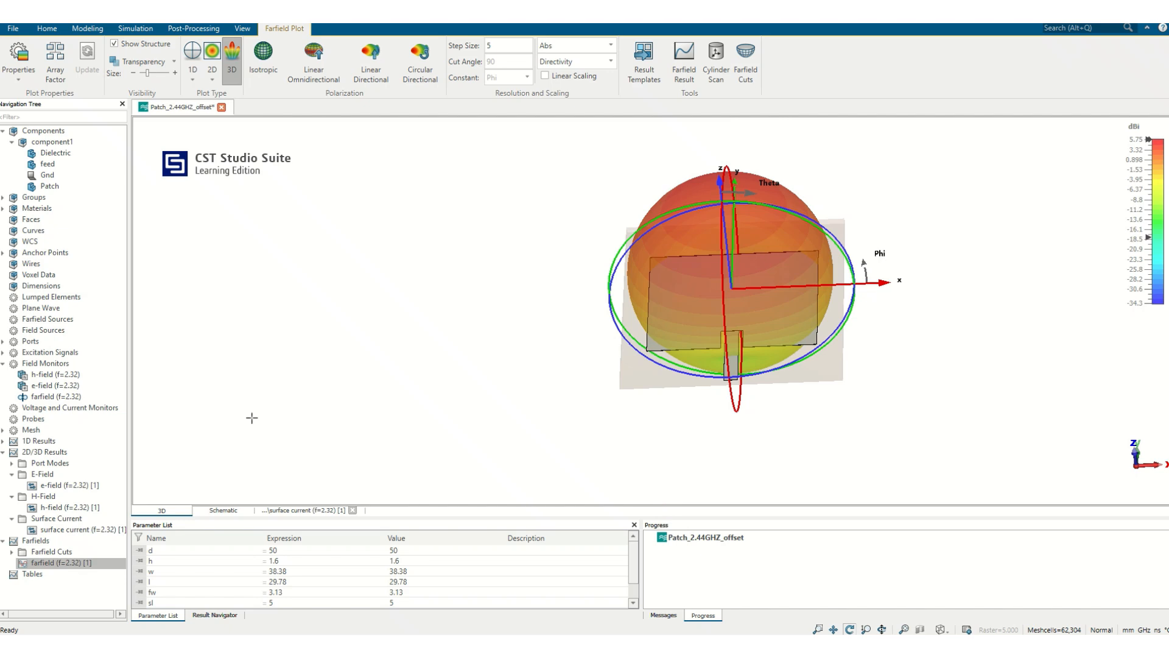
Step: Reopen the animated 2.32 GHz E-field and examine the arrows around the patch edges and feed line
{"action": "left_click", "coordinate": [69, 485]}
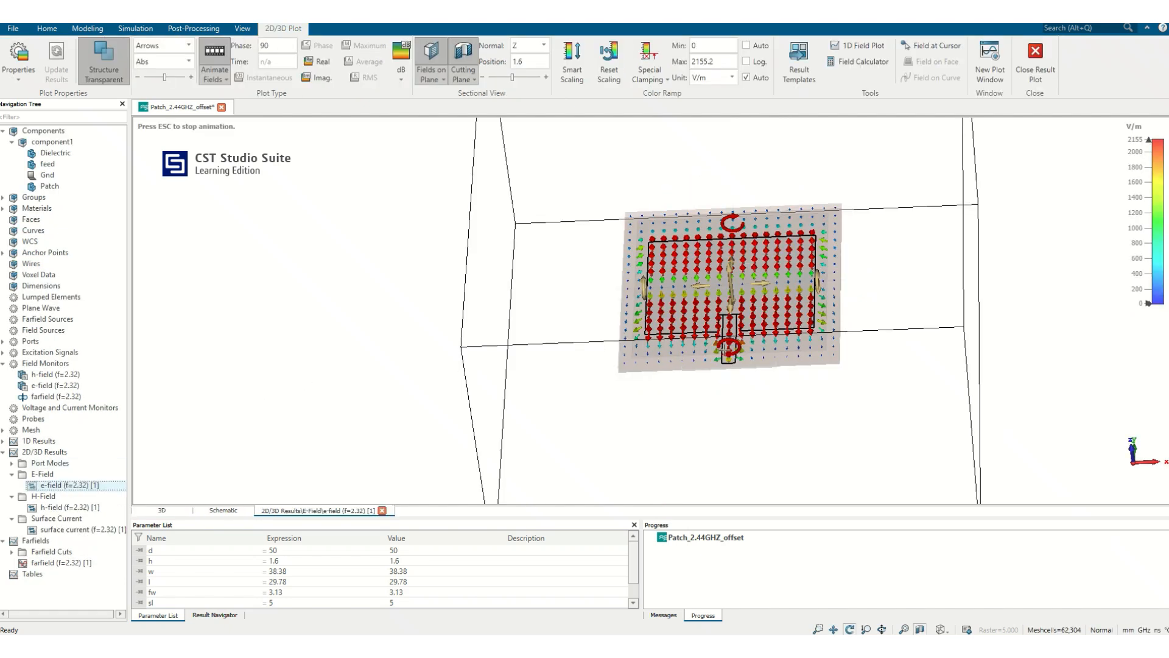
{"action": "left_click", "coordinate": [535, 46]}
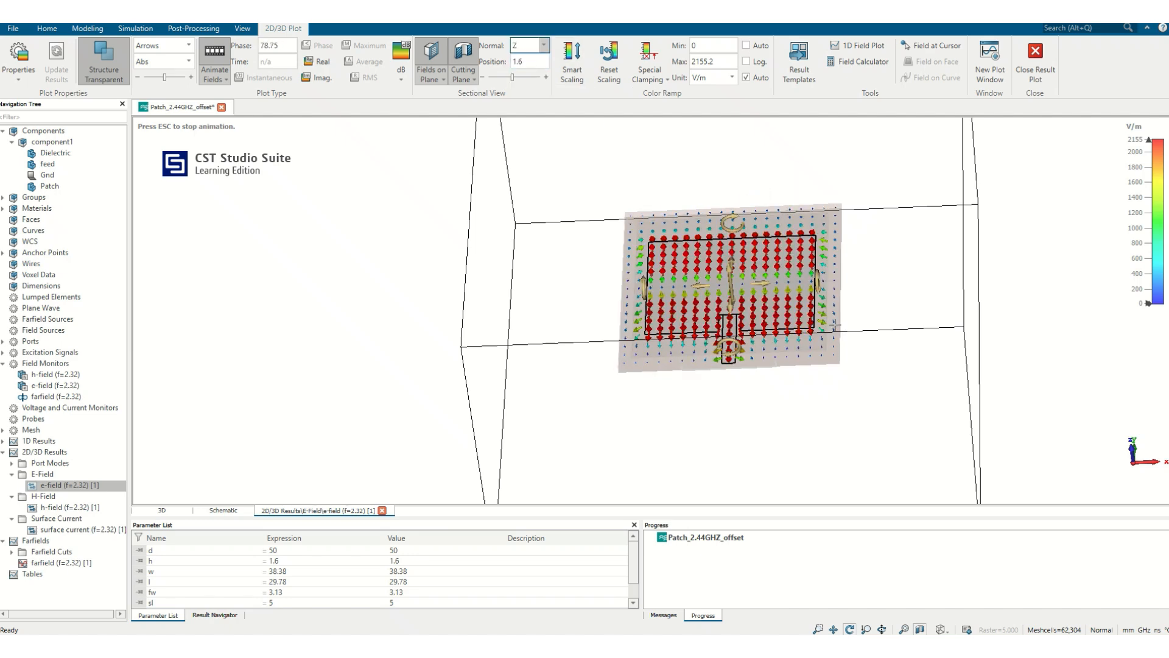
{"action": "scroll", "coordinate": [807, 345], "scroll_direction": "up", "scroll_amount": 5}
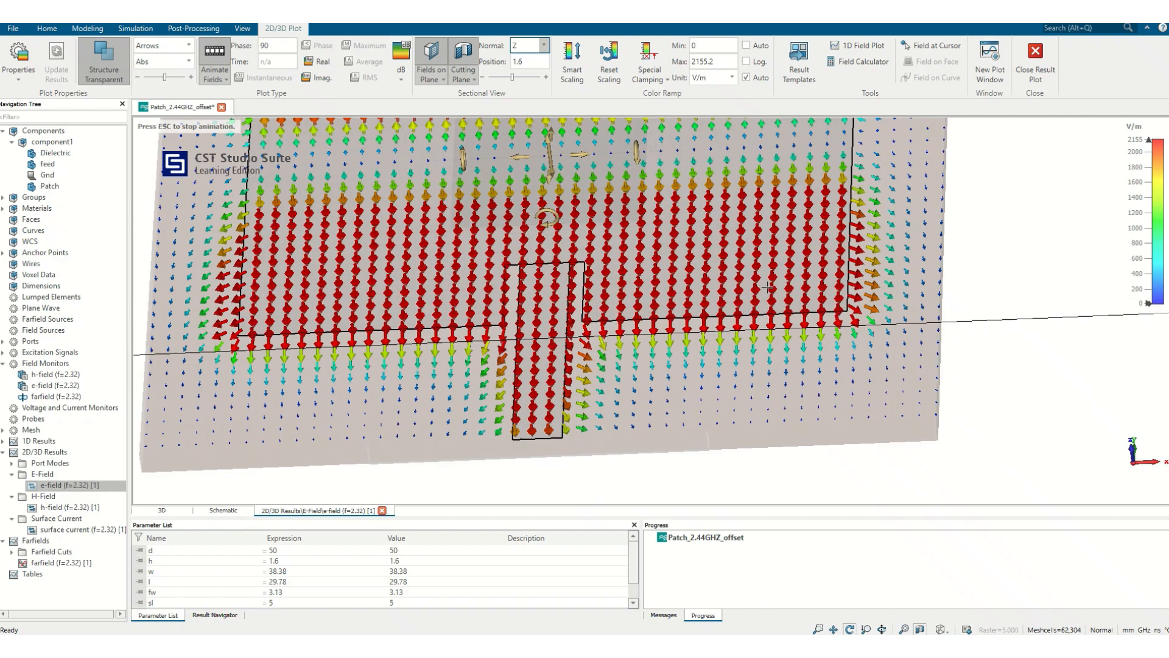
{"action": "mouse_move", "coordinate": [636, 282]}
{"action": "left_mouse_down"}
{"action": "mouse_move", "coordinate": [822, 229]}
{"action": "mouse_move", "coordinate": [872, 248]}
{"action": "mouse_move", "coordinate": [821, 313]}
{"action": "mouse_move", "coordinate": [949, 268]}
{"action": "mouse_move", "coordinate": [992, 271]}
{"action": "mouse_move", "coordinate": [923, 268]}
{"action": "mouse_move", "coordinate": [879, 339]}
{"action": "mouse_move", "coordinate": [864, 317]}
{"action": "mouse_move", "coordinate": [907, 339]}
{"action": "mouse_move", "coordinate": [761, 271]}
{"action": "mouse_move", "coordinate": [585, 310]}
{"action": "mouse_move", "coordinate": [619, 359]}
{"action": "mouse_move", "coordinate": [619, 347]}
{"action": "mouse_move", "coordinate": [619, 373]}
{"action": "left_mouse_up"}
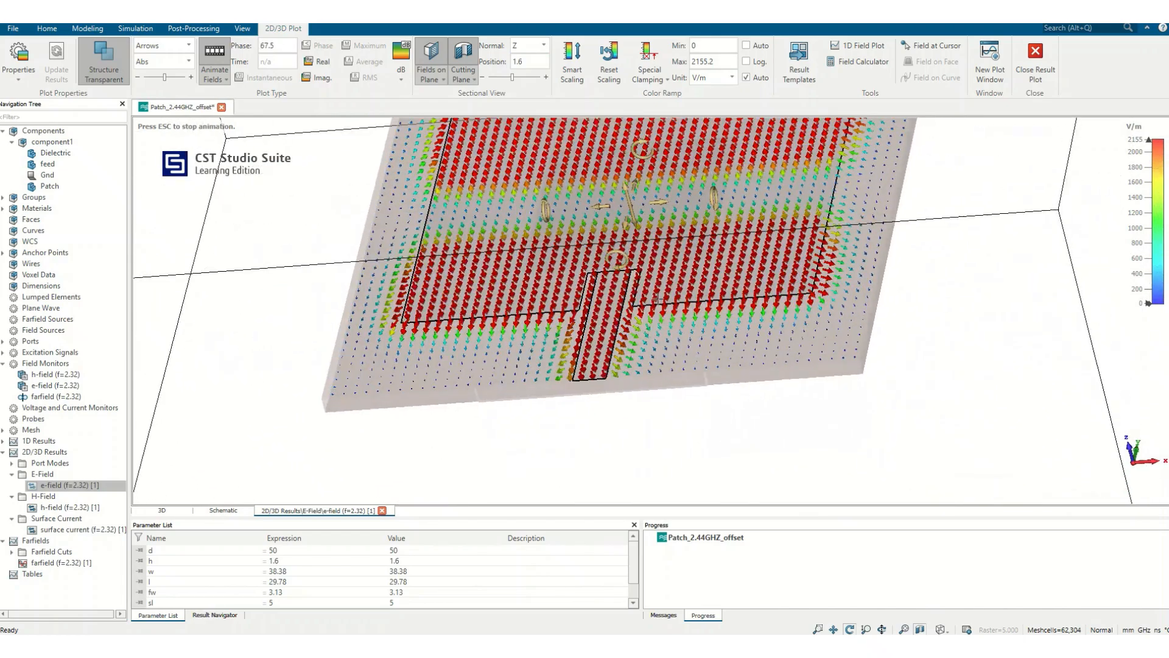
{"action": "mouse_move", "coordinate": [866, 313]}
{"action": "left_mouse_down"}
{"action": "mouse_move", "coordinate": [647, 350]}
{"action": "mouse_move", "coordinate": [810, 300]}
{"action": "mouse_move", "coordinate": [639, 339]}
{"action": "mouse_move", "coordinate": [708, 339]}
{"action": "mouse_move", "coordinate": [710, 358]}
{"action": "left_mouse_up"}
{"action": "key", "text": "space"}
{"action": "left_click_drag", "start_coordinate": [766, 386], "coordinate": [721, 466]}
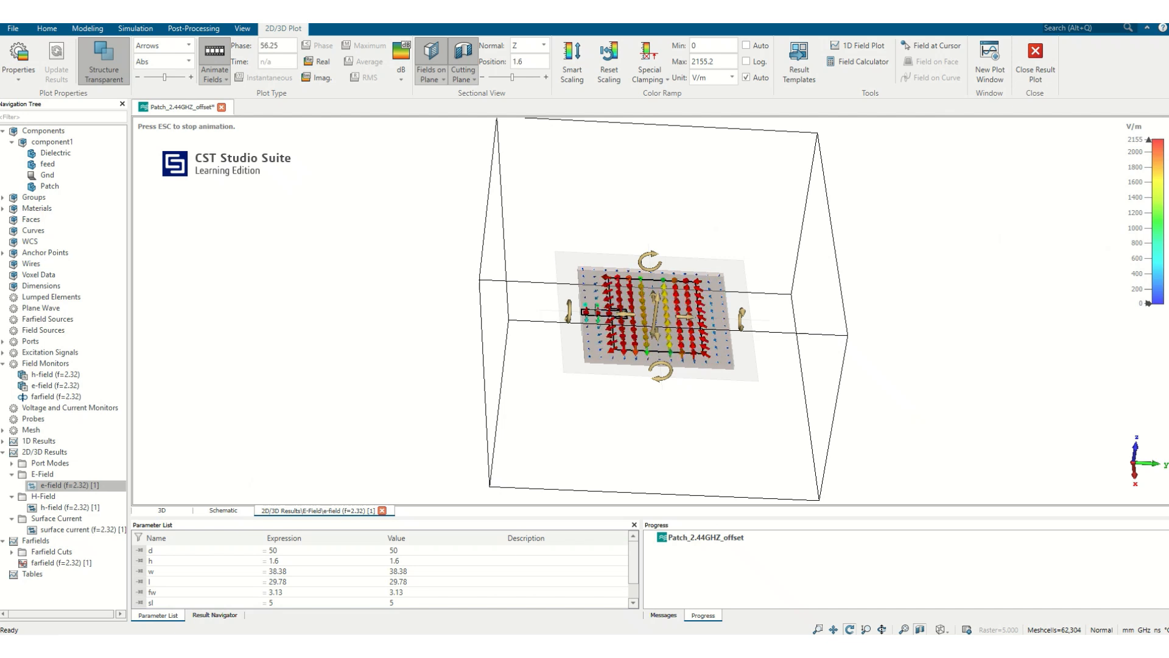
Step: Change the E-field cutting plane's normal to X
{"action": "left_click", "coordinate": [543, 45]}
{"action": "left_click", "coordinate": [530, 61]}
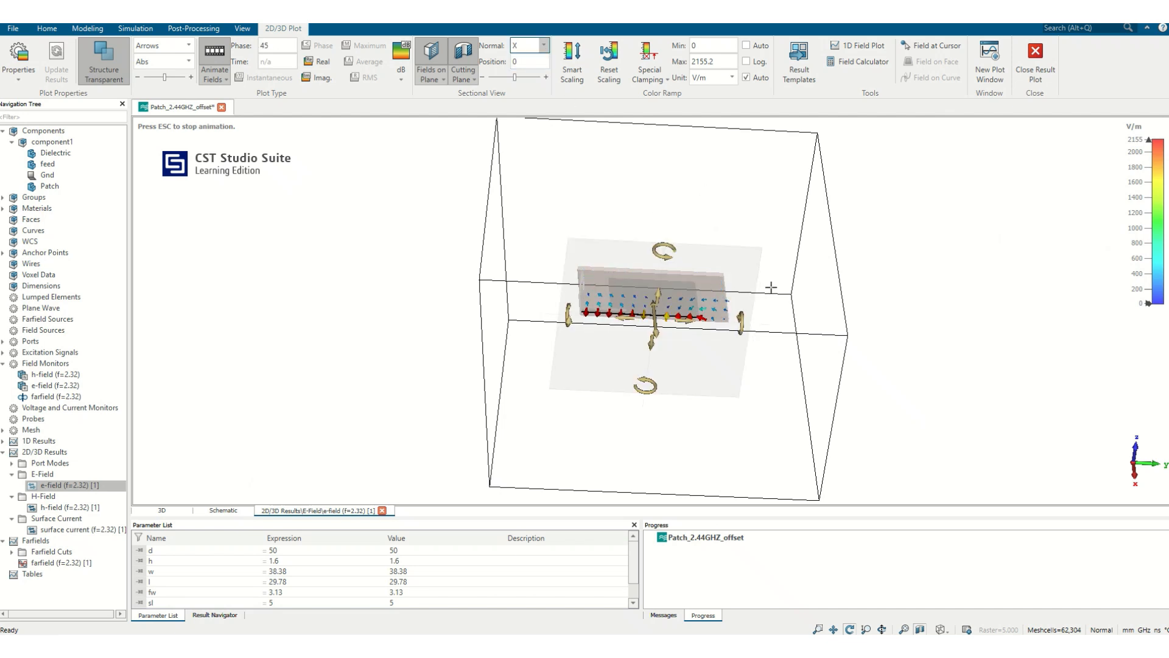
Step: Tilt the E-field cutting plane to a free orientation and reset its normal to X
{"action": "scroll", "coordinate": [682, 332], "scroll_direction": "up", "scroll_amount": 10}
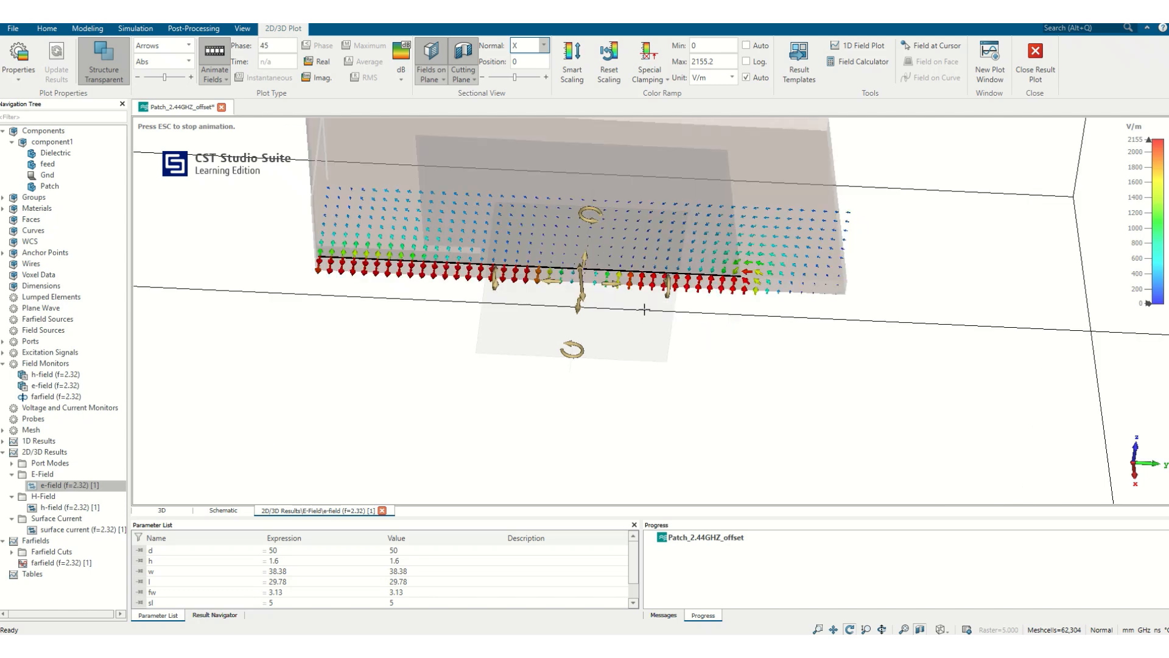
{"action": "left_click_drag", "start_coordinate": [589, 222], "coordinate": [535, 227]}
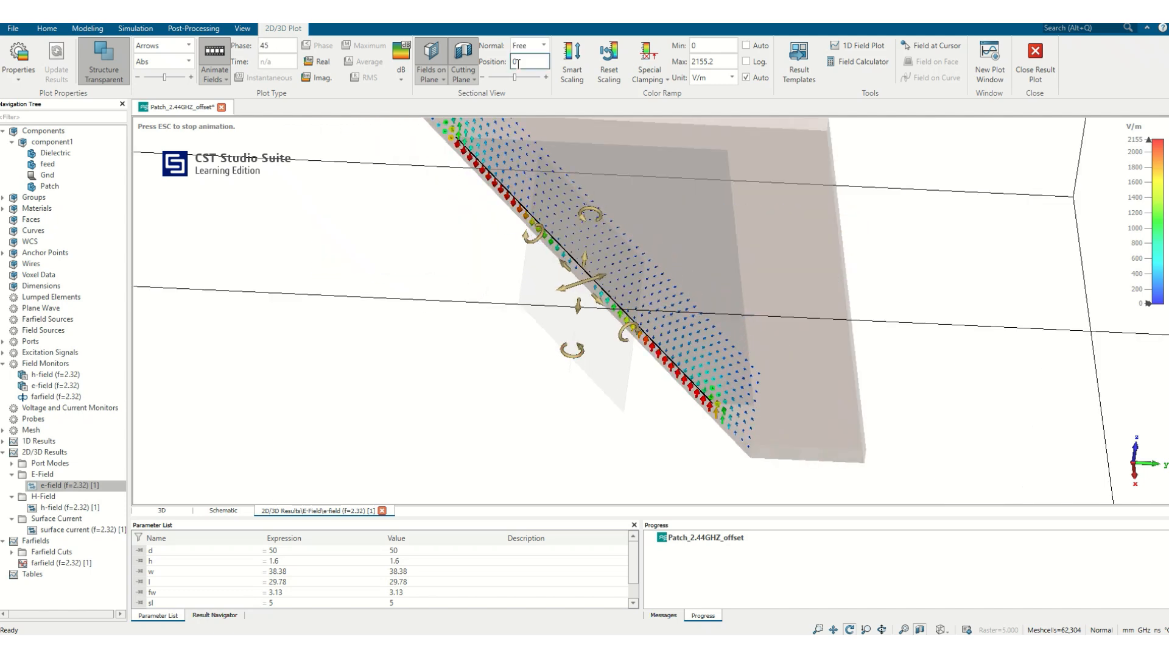
{"action": "left_click", "coordinate": [536, 46]}
{"action": "left_click", "coordinate": [531, 69]}
{"action": "left_click", "coordinate": [536, 50]}
{"action": "left_click", "coordinate": [536, 58]}
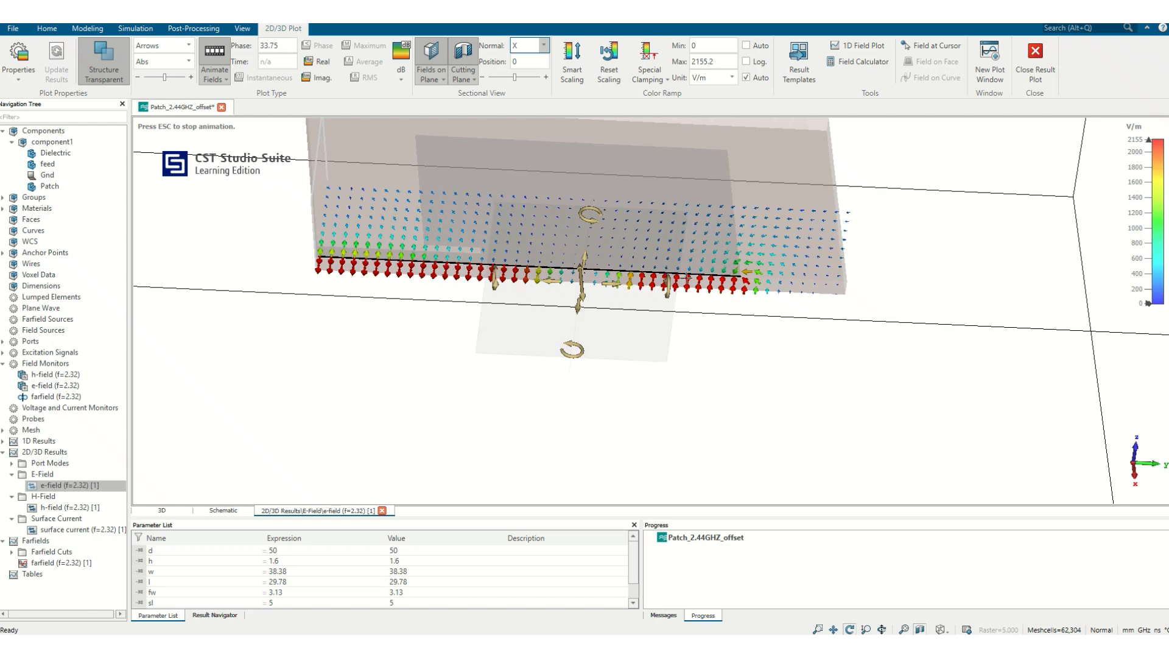
Step: Hide the bounding box around the antenna in the E-field plot
{"action": "key", "text": "space"}
{"action": "scroll", "coordinate": [685, 350], "scroll_direction": "up", "scroll_amount": 3}
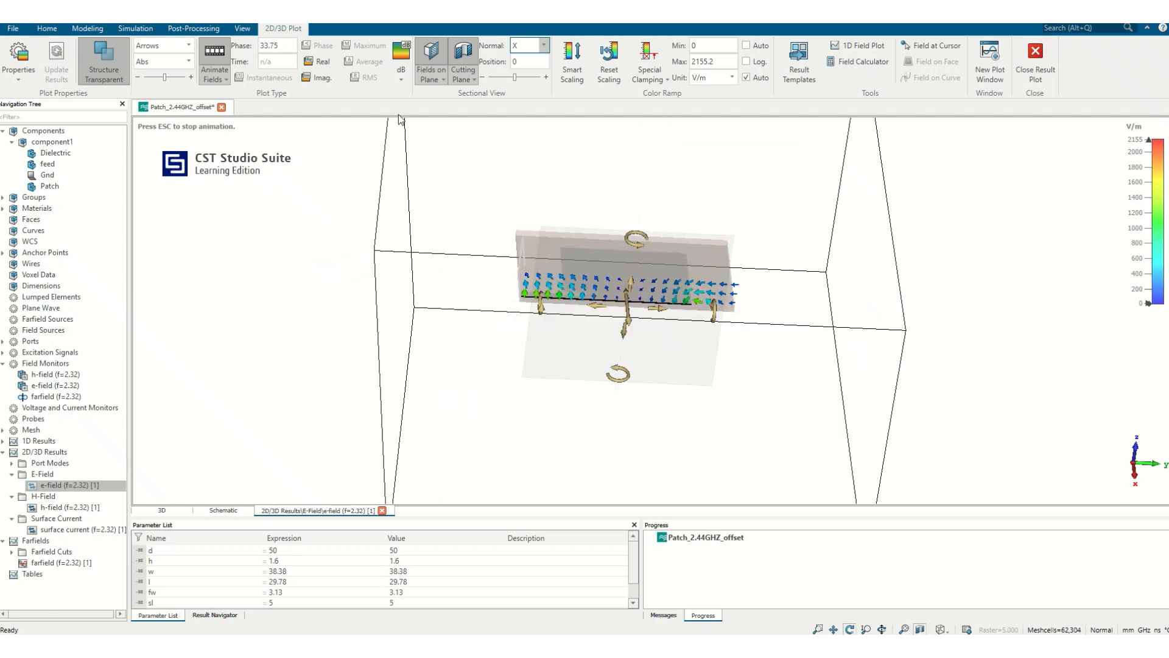
{"action": "left_click", "coordinate": [242, 29]}
{"action": "left_click", "coordinate": [198, 59]}
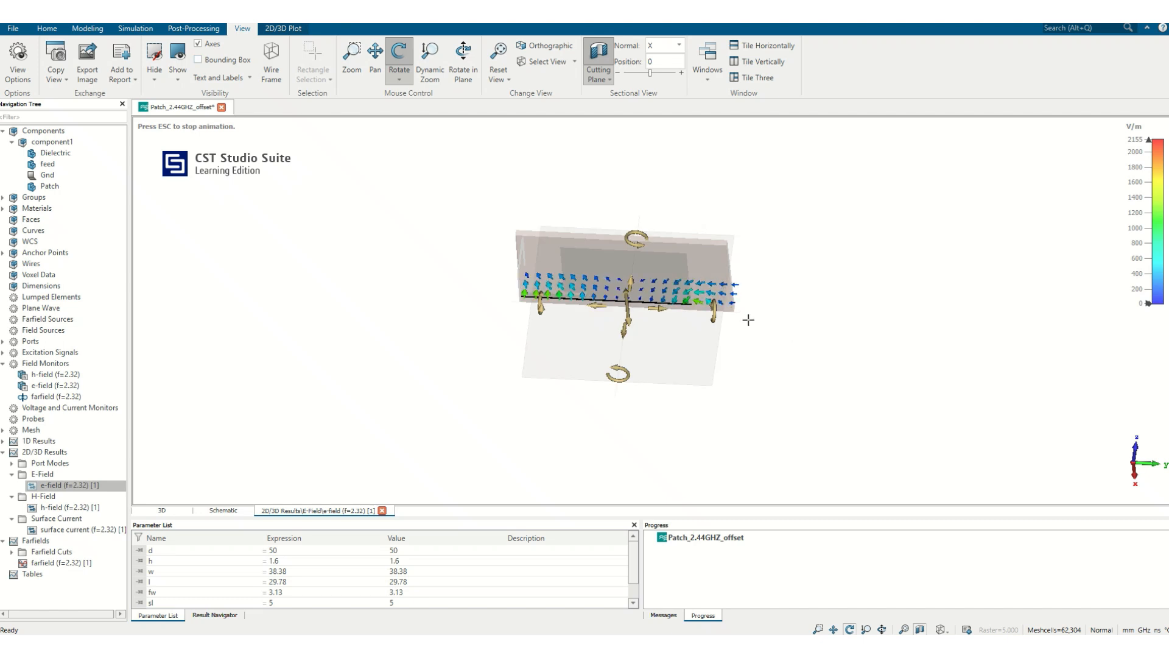
Step: Move the X-normal cutting plane of the E-field plot to position 5
{"action": "left_click_drag", "start_coordinate": [740, 315], "coordinate": [793, 347]}
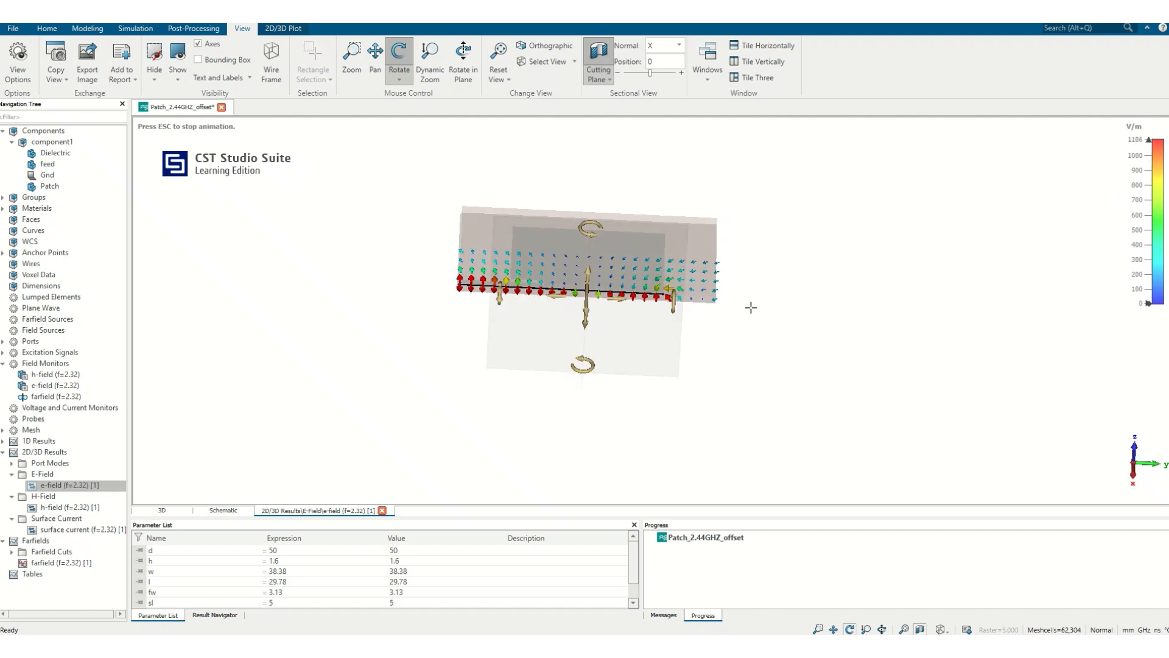
{"action": "scroll", "coordinate": [749, 308], "scroll_direction": "up", "scroll_amount": 3}
{"action": "key", "text": "space"}
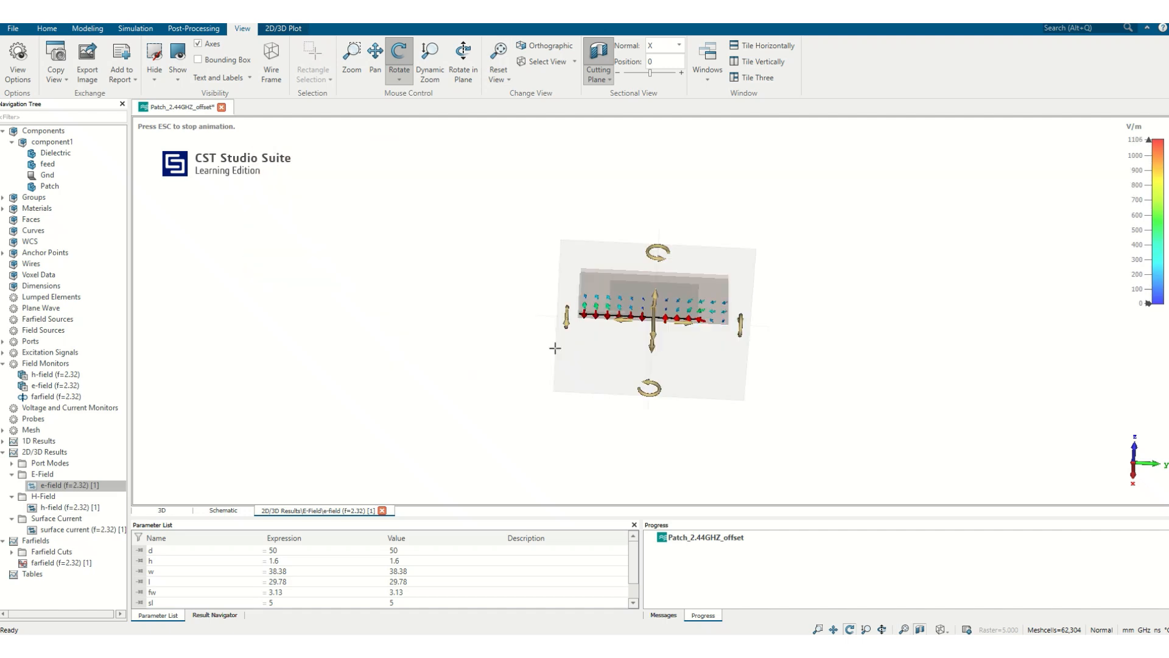
{"action": "scroll", "coordinate": [560, 338], "scroll_direction": "up", "scroll_amount": 3}
{"action": "scroll", "coordinate": [666, 308], "scroll_direction": "up", "scroll_amount": 1}
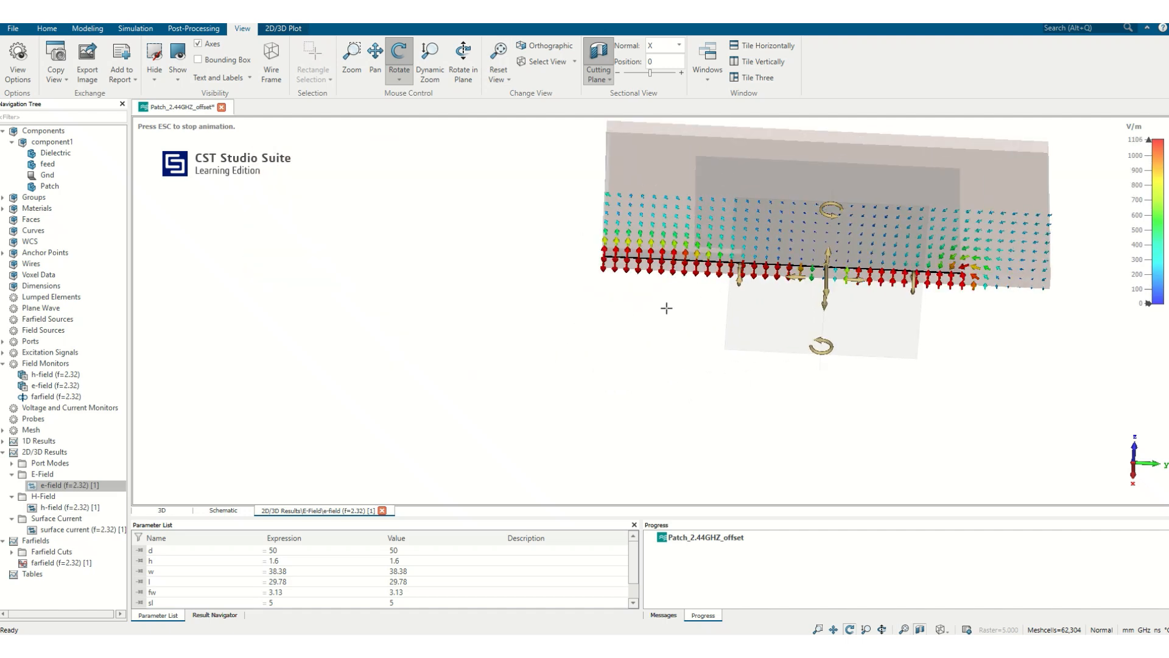
{"action": "scroll", "coordinate": [668, 295], "scroll_direction": "up", "scroll_amount": 2}
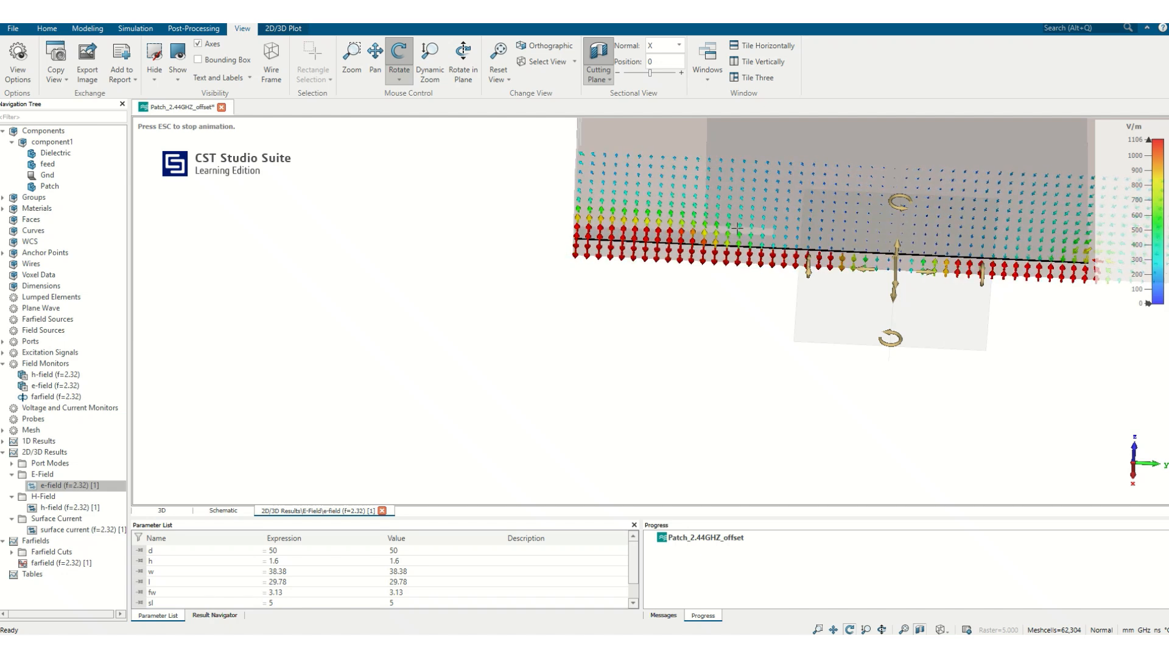
{"action": "left_click", "coordinate": [649, 60]}
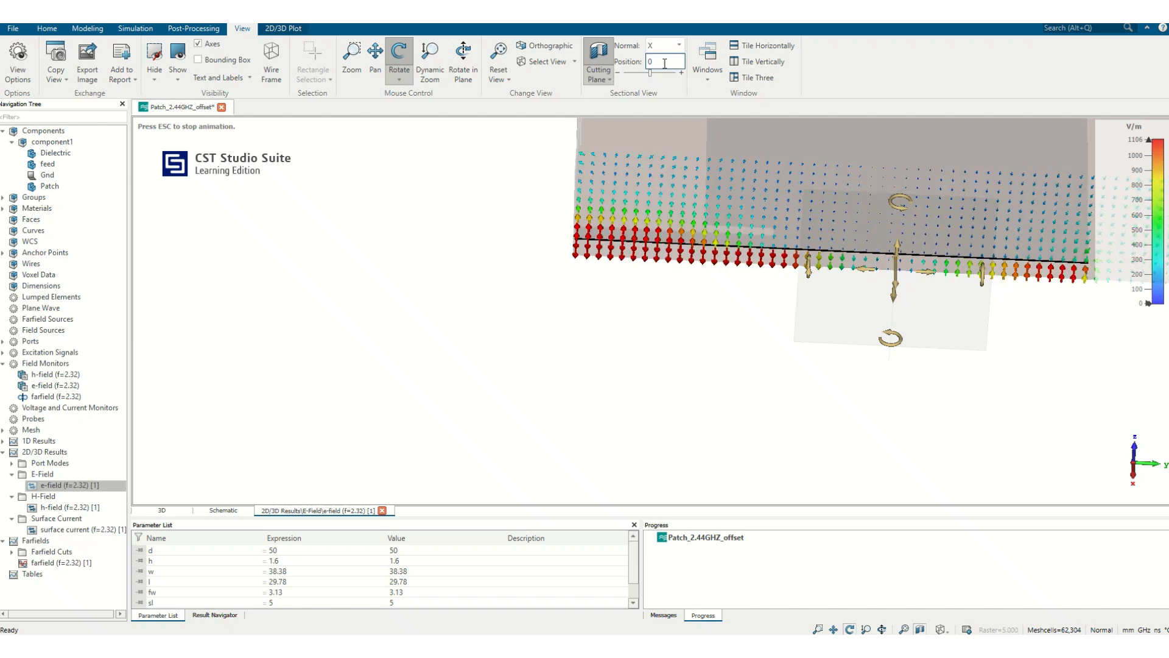
{"action": "left_click_drag", "start_coordinate": [632, 60], "coordinate": [668, 63]}
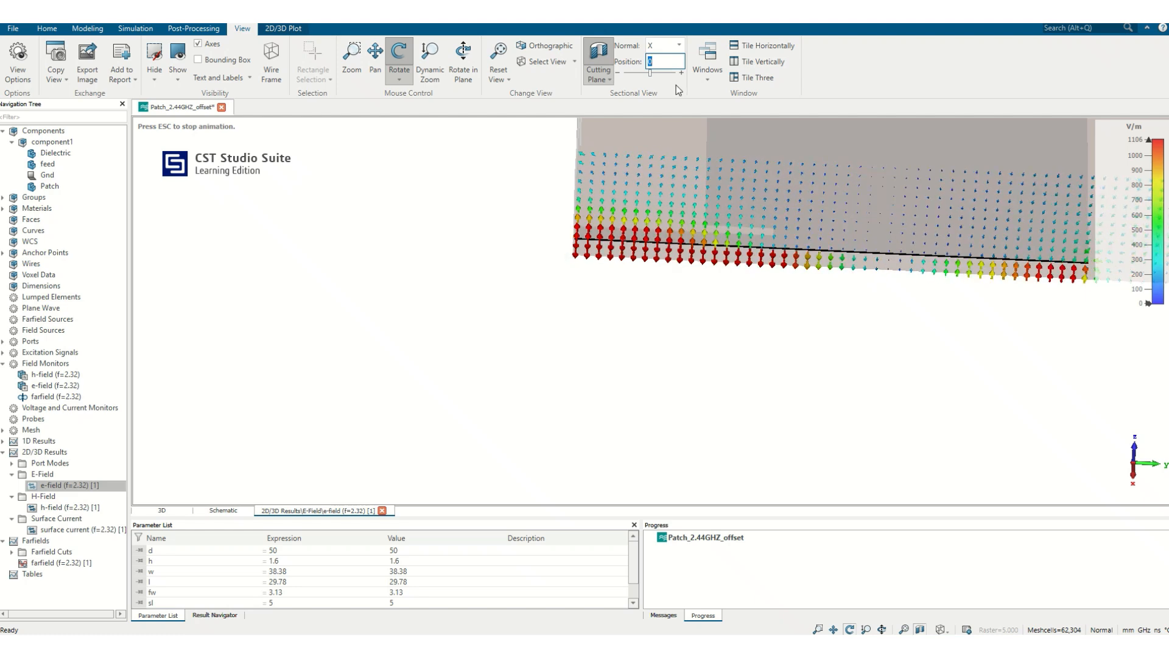
{"action": "type", "text": "5"}
{"action": "key", "text": "Return"}
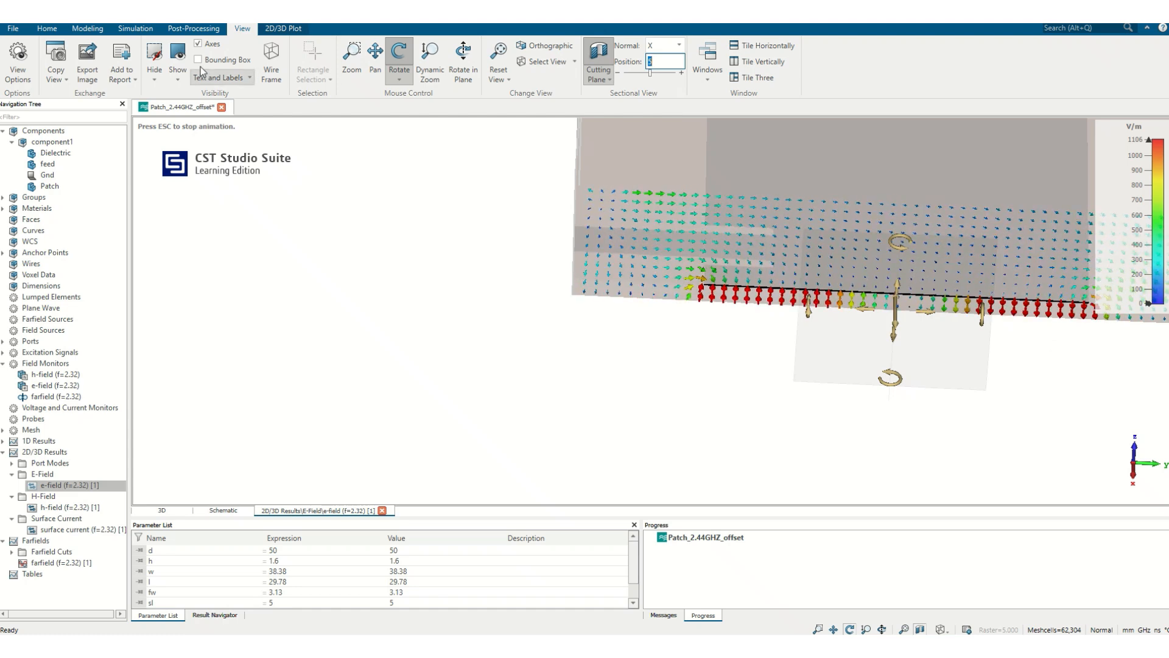
Step: Stop and restart the E-field animation to examine the arrows around the patch edges and feed line
{"action": "left_click", "coordinate": [286, 30]}
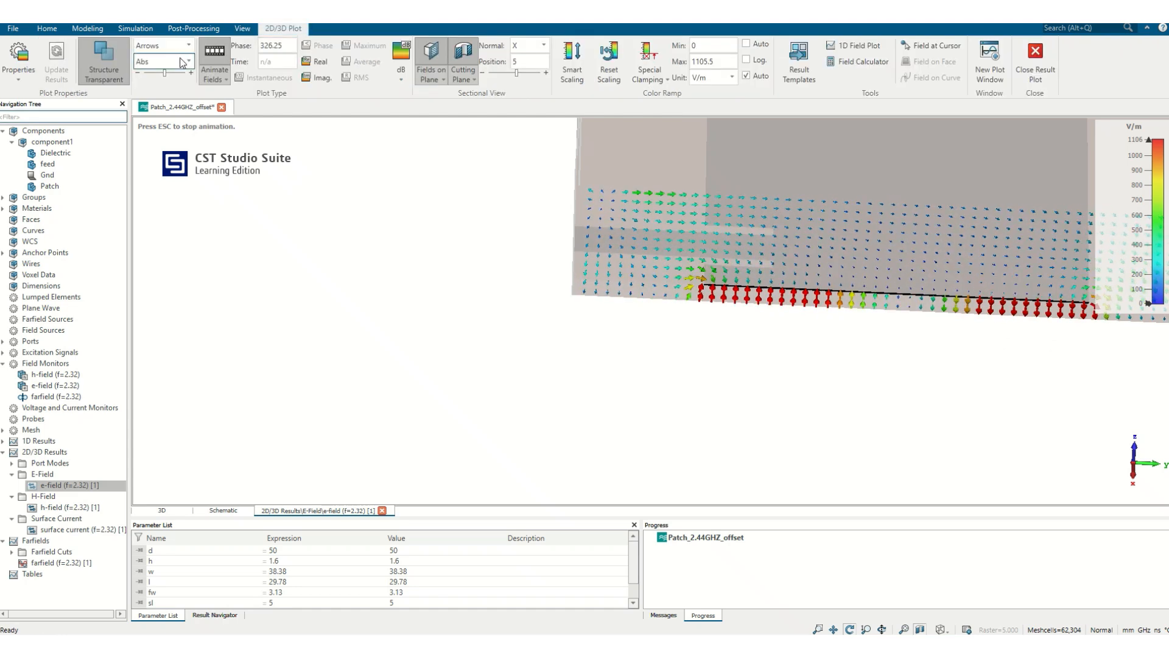
{"action": "left_click", "coordinate": [218, 53]}
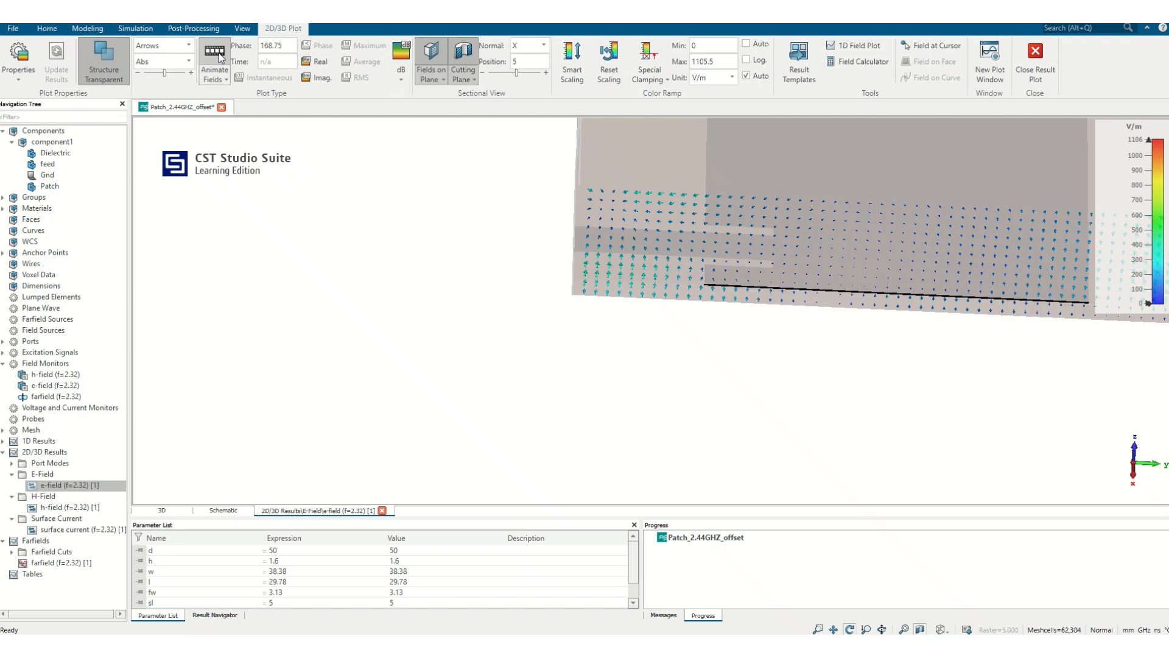
{"action": "left_click", "coordinate": [218, 53]}
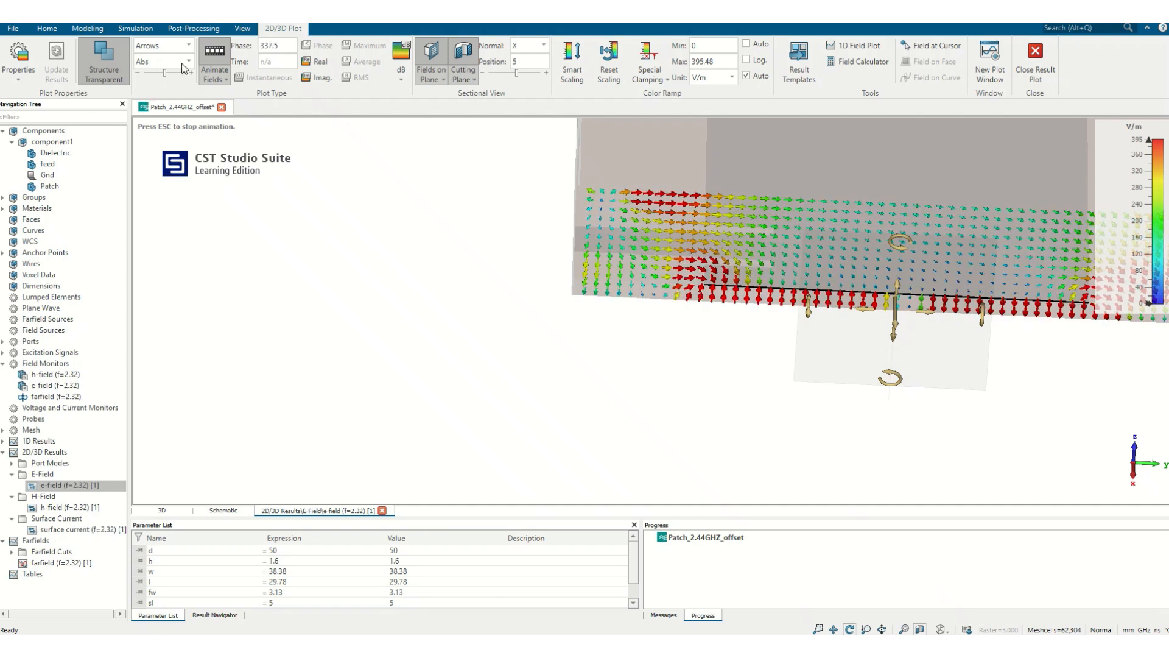
{"action": "left_click", "coordinate": [215, 56]}
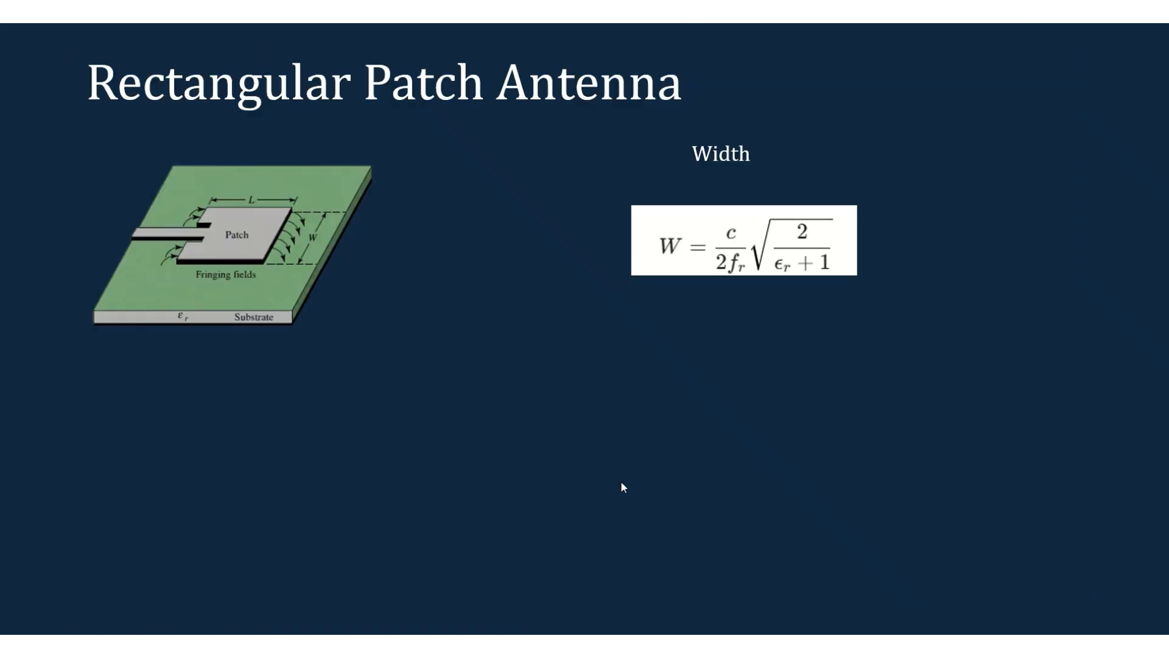
{"action": "key", "text": "Right"}
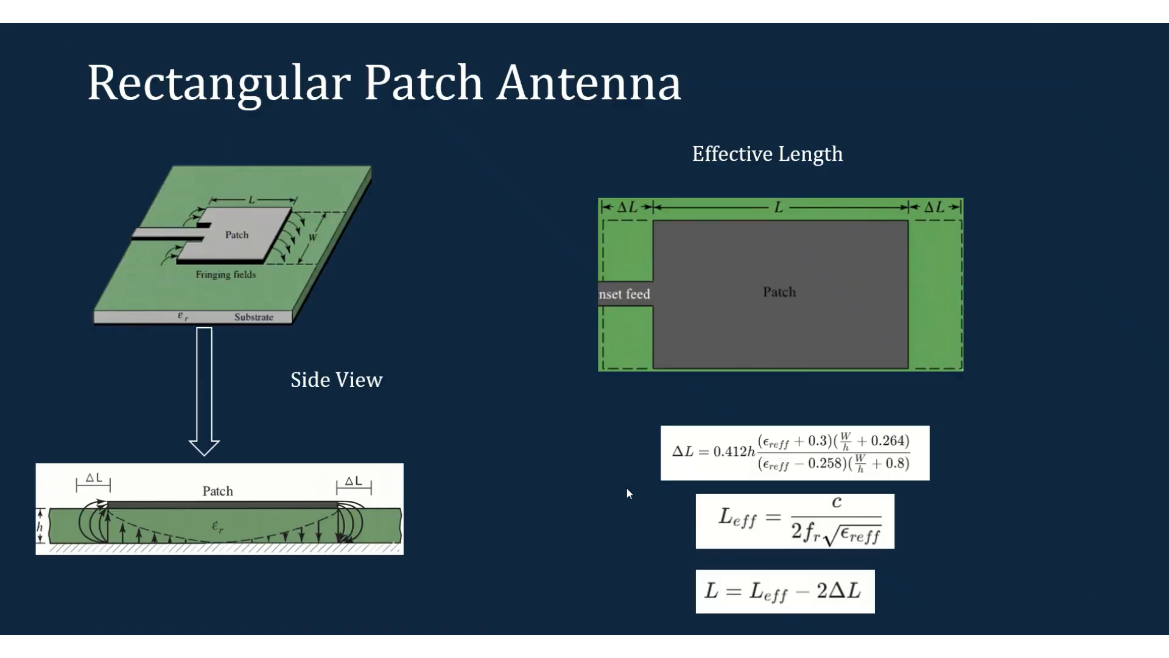